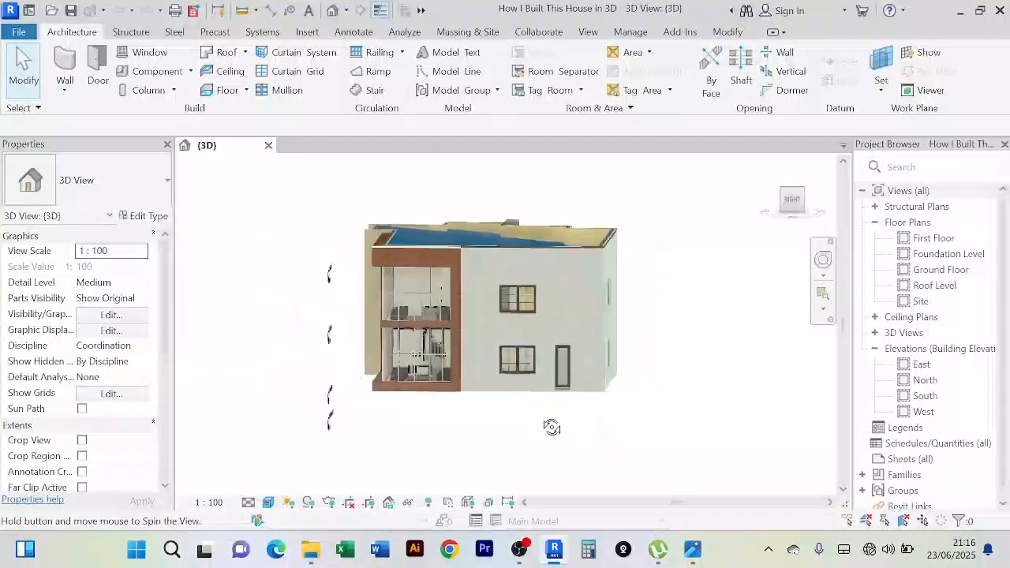
Step: Examine the two-storey house model from the side, rear and front in the 3D view
scroll(456, 425, up, 5)
scroll(457, 425, down, 3)
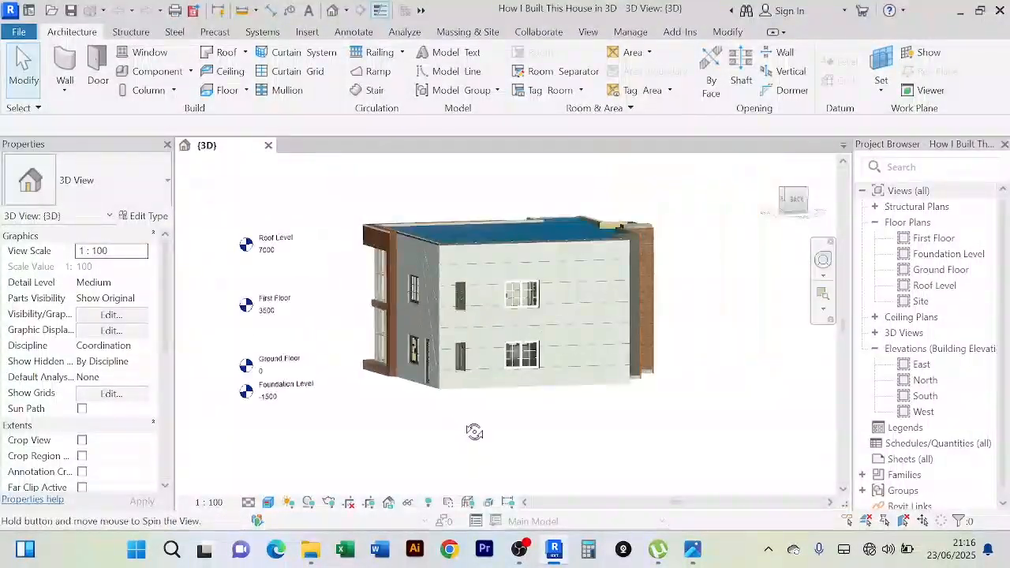
scroll(452, 412, up, 2)
scroll(452, 412, down, 2)
shift+middle_drag(453, 413, 382, 413)
scroll(460, 396, up, 2)
scroll(461, 396, down, 2)
scroll(464, 437, up, 2)
scroll(465, 438, down, 2)
mouse_move(467, 441)
shift+middle_down()
mouse_move(413, 442)
mouse_move(419, 432)
mouse_move(458, 429)
shift+middle_up()
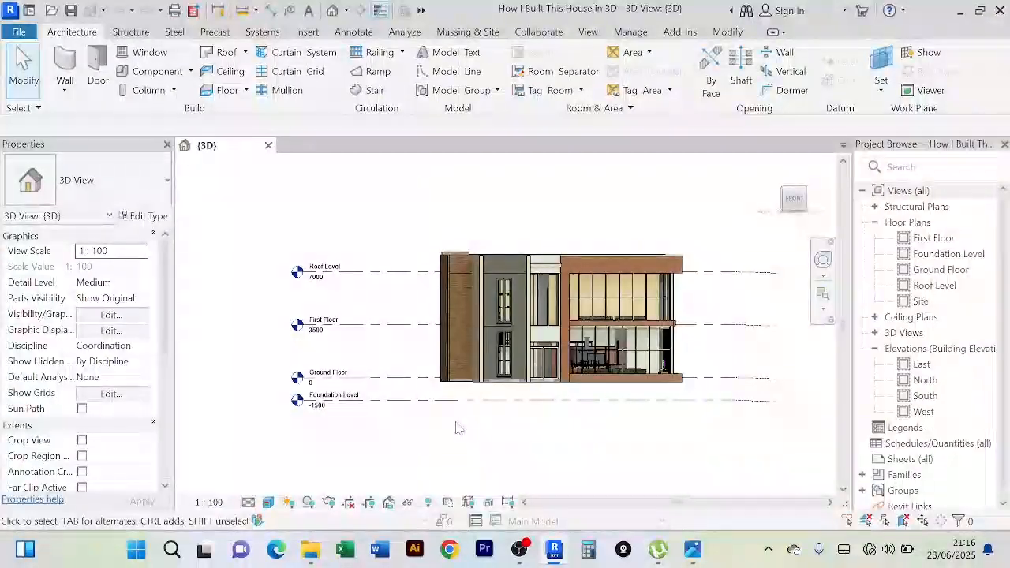
Step: Compare the house model with the reference photo of the finished house, checking its front from an angled view
key(alt+Tab)
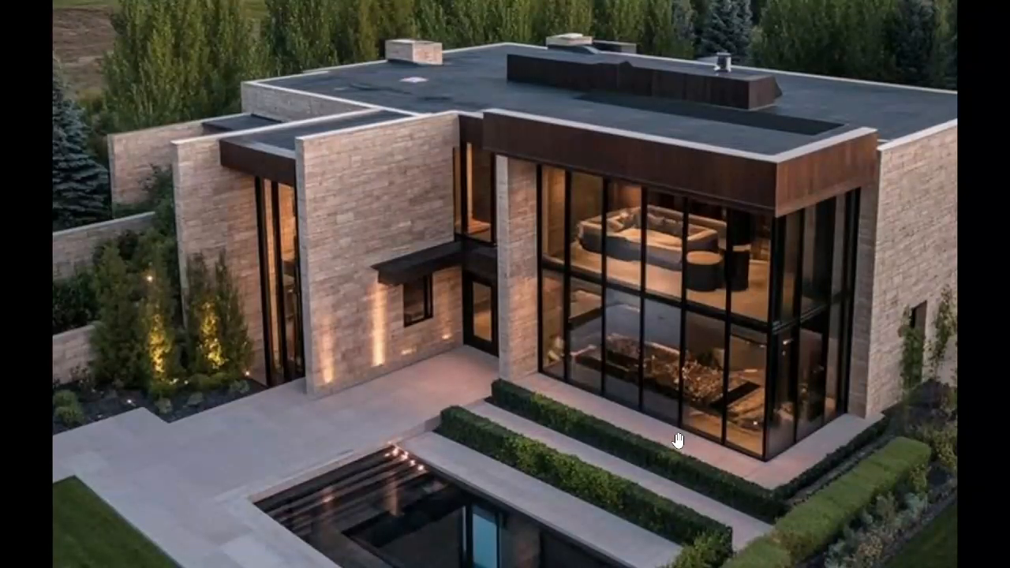
key(alt+Tab)
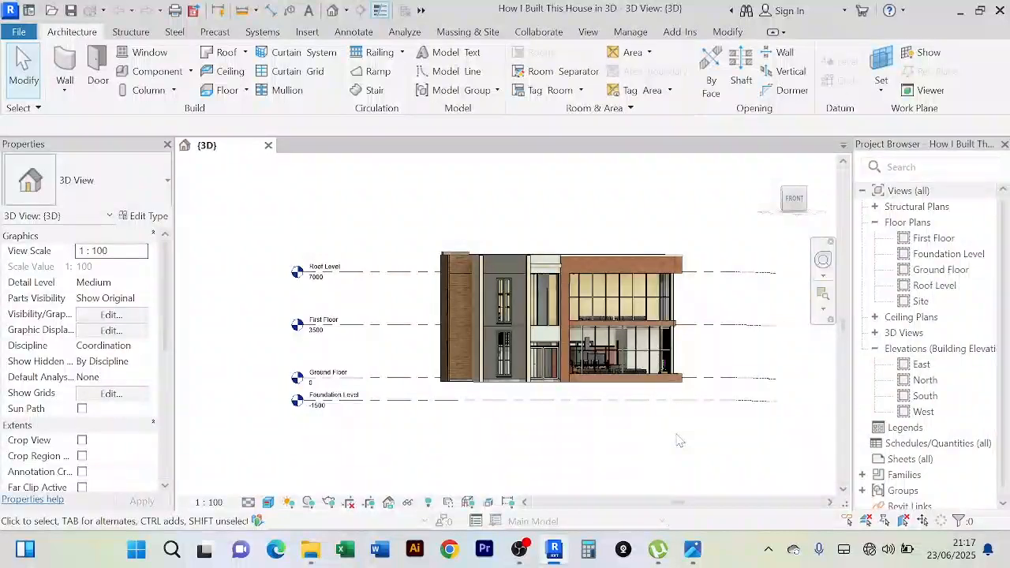
mouse_move(679, 440)
shift+middle_down()
mouse_move(742, 496)
mouse_move(650, 472)
mouse_move(616, 477)
mouse_move(611, 458)
mouse_move(648, 462)
mouse_move(663, 399)
mouse_move(668, 423)
mouse_move(686, 413)
mouse_move(677, 427)
shift+middle_up()
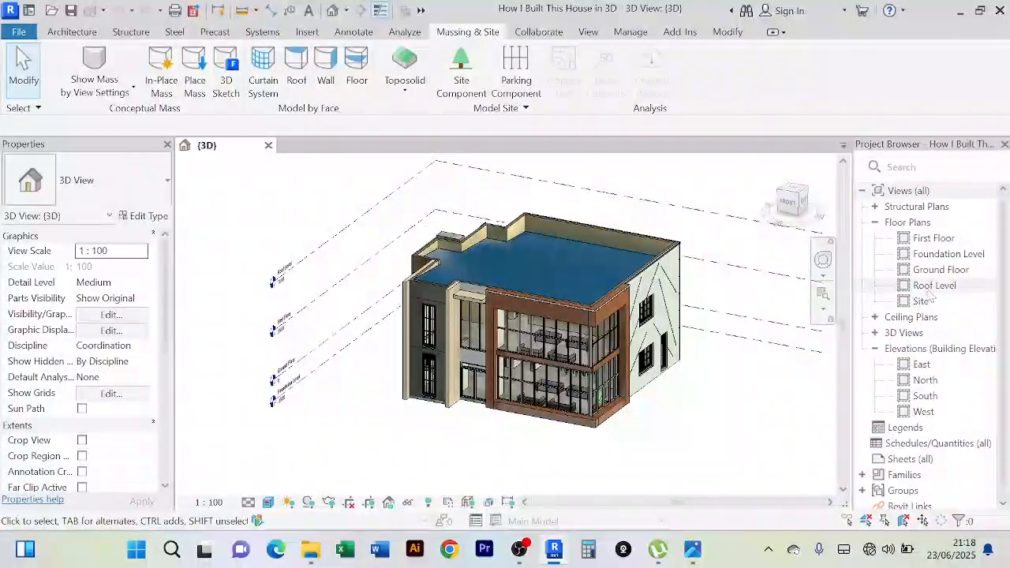
Step: Open the Site floor plan with the whole house outline in view
double_click(926, 303)
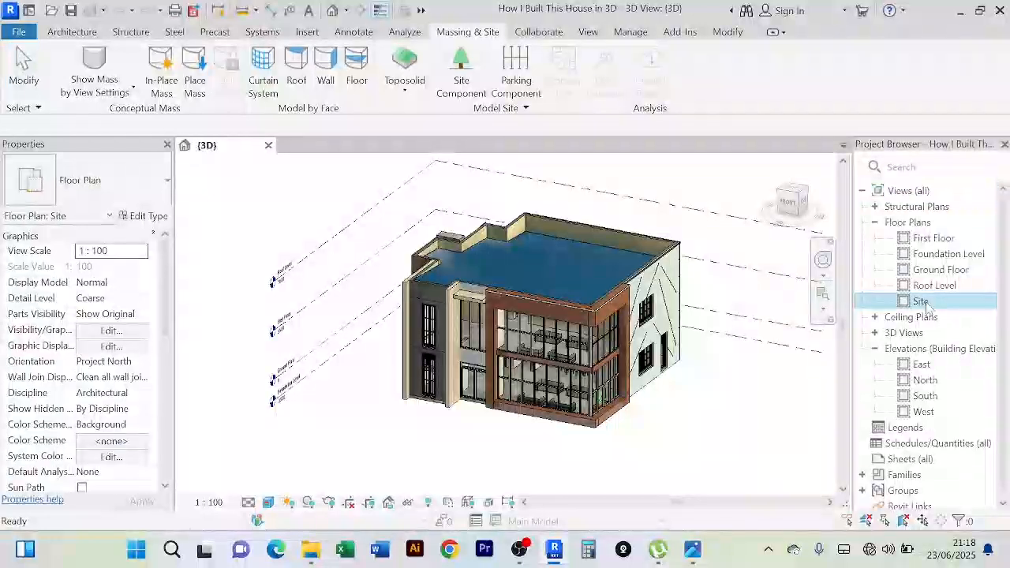
scroll(563, 400, up, 2)
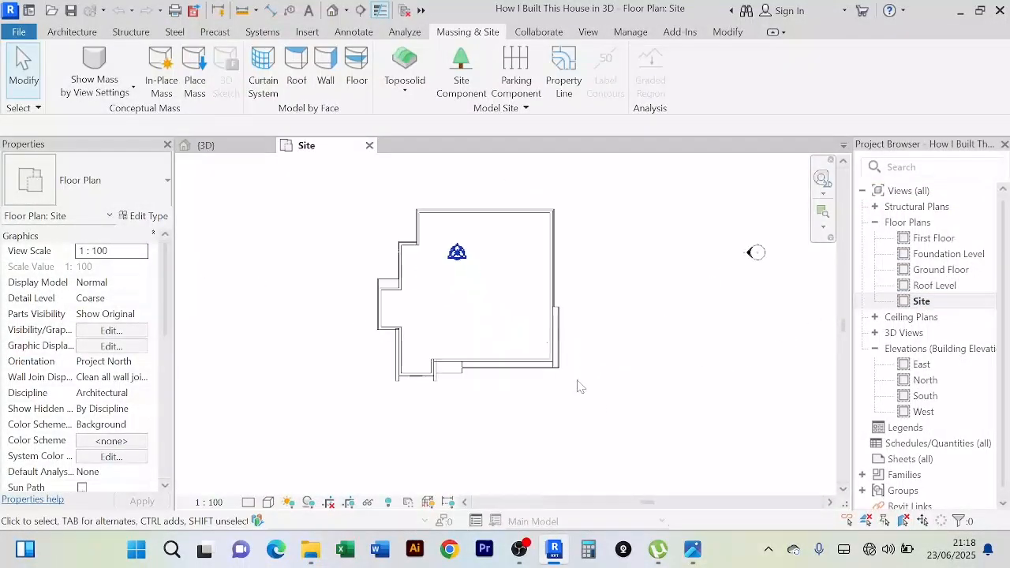
scroll(612, 366, up, 2)
middle_drag(612, 365, 675, 384)
scroll(655, 375, down, 2)
scroll(651, 376, up, 1)
scroll(651, 376, down, 1)
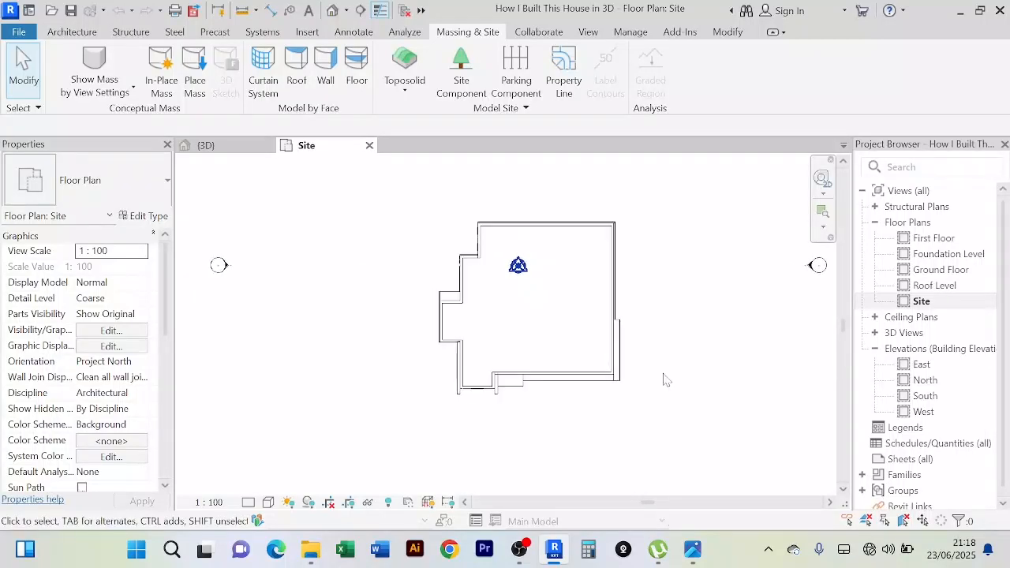
Step: Start a sketched toposolid and move the Grass finish layer inside the core boundary in the Grassland - 1200mm type's structure
click(407, 94)
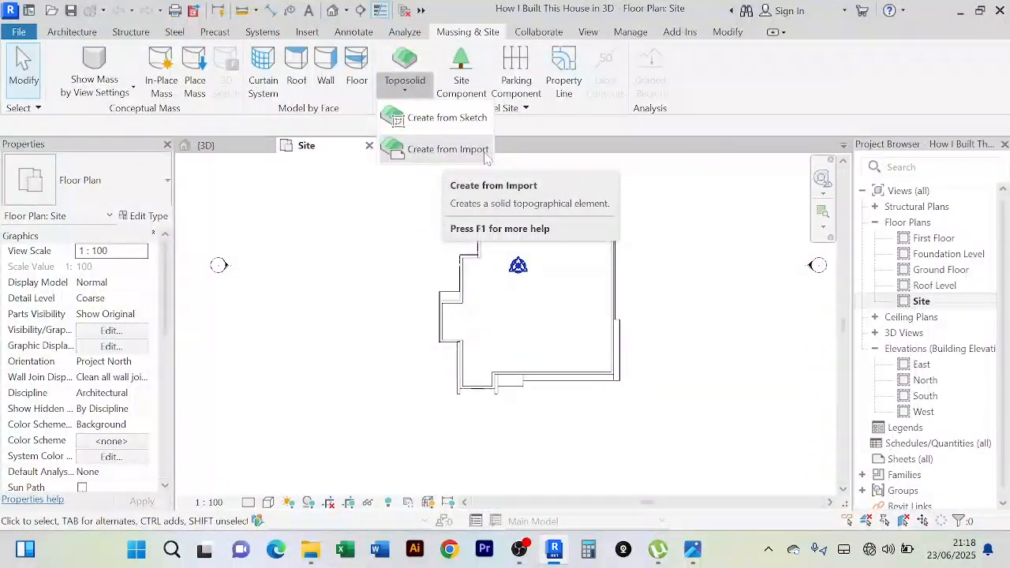
click(446, 119)
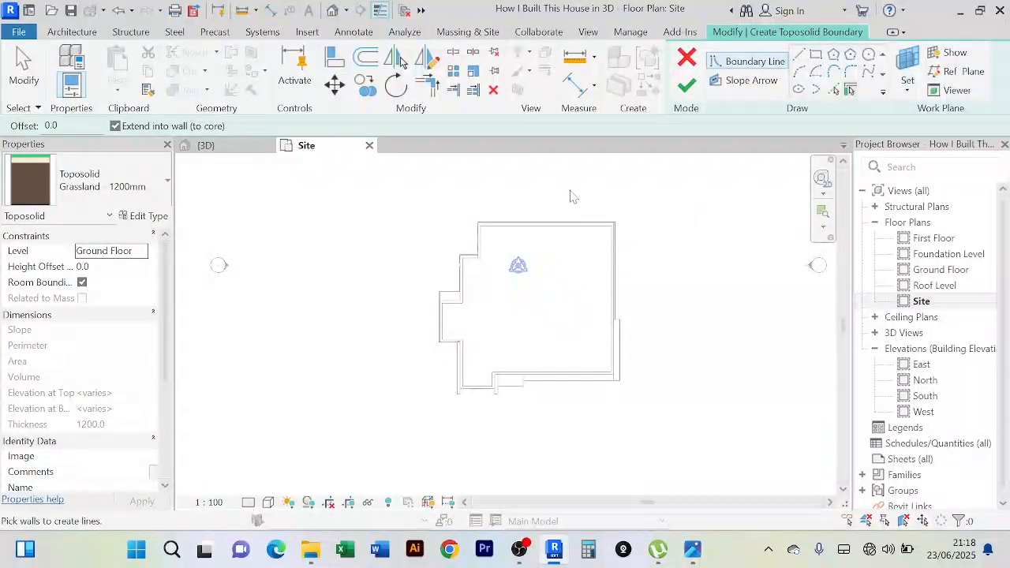
click(147, 221)
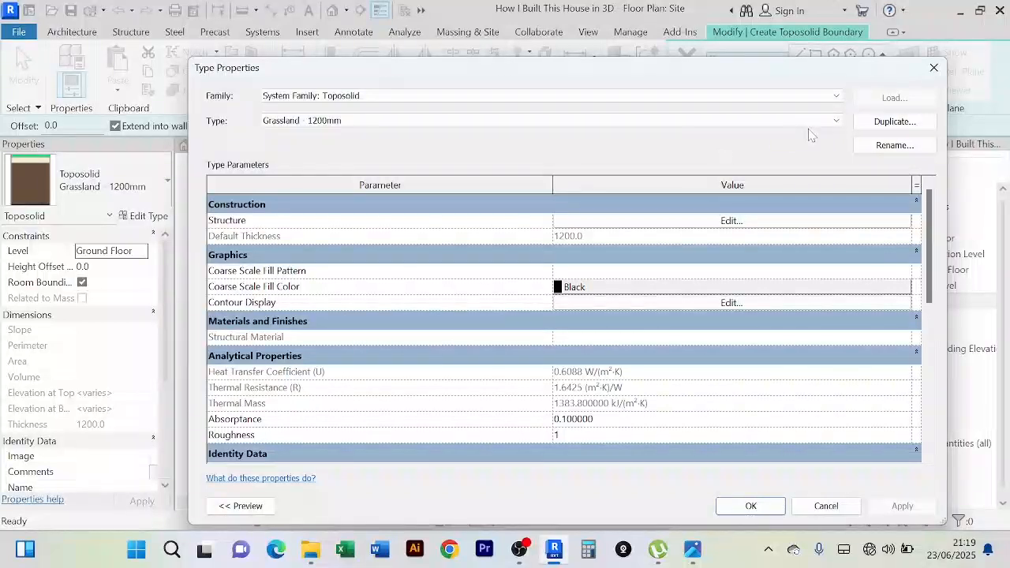
click(890, 124)
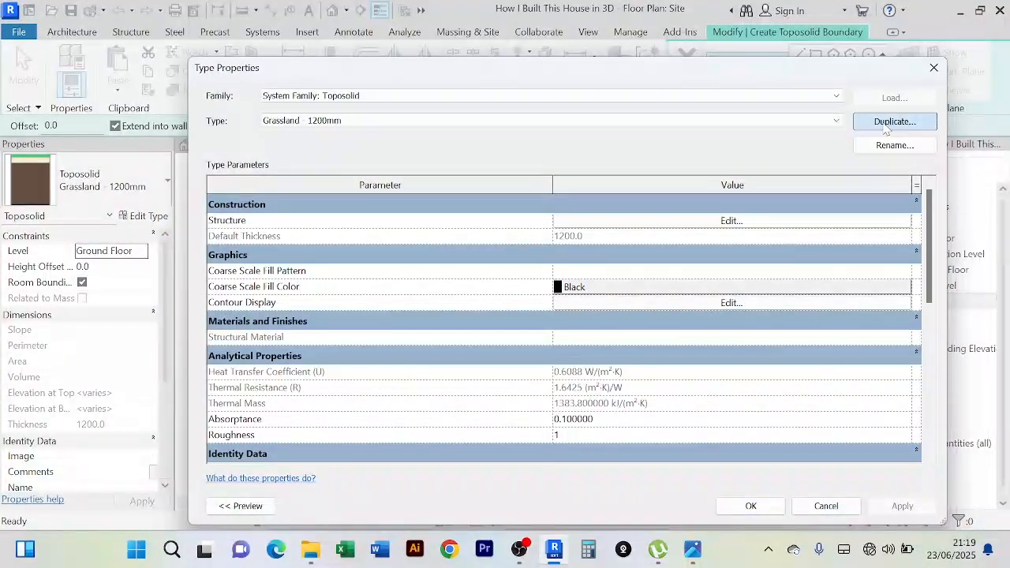
click(663, 330)
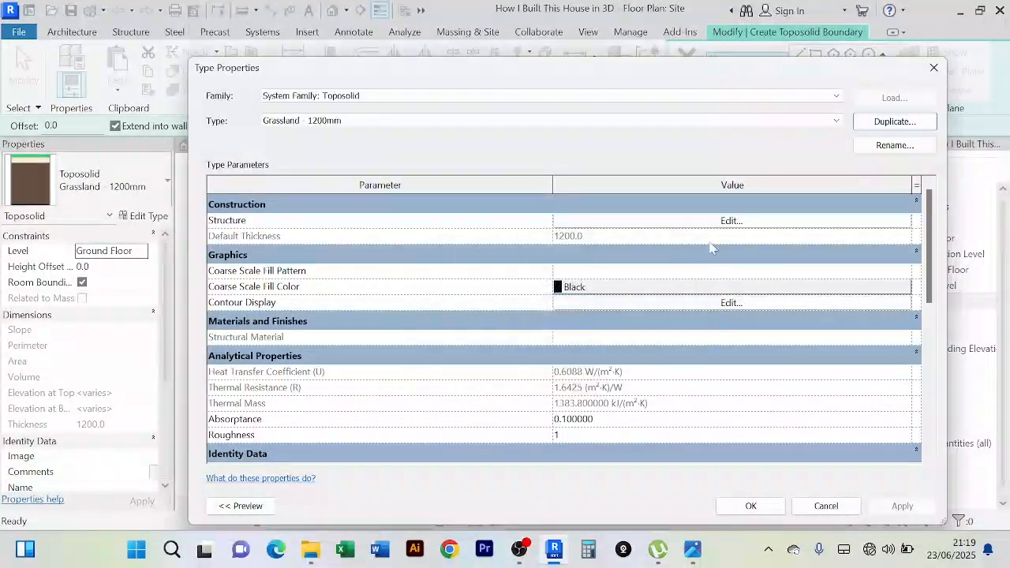
click(727, 220)
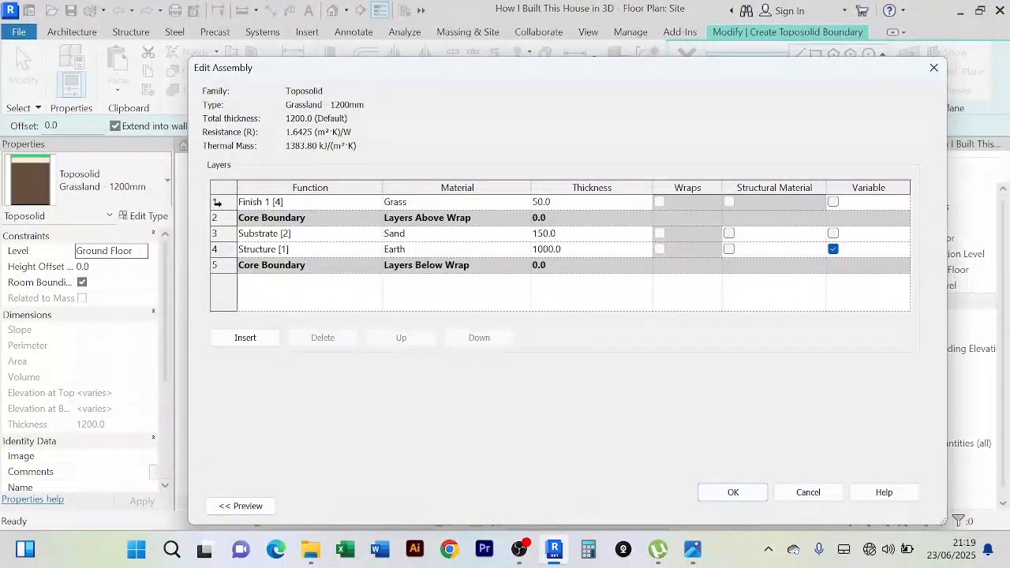
click(214, 202)
click(476, 342)
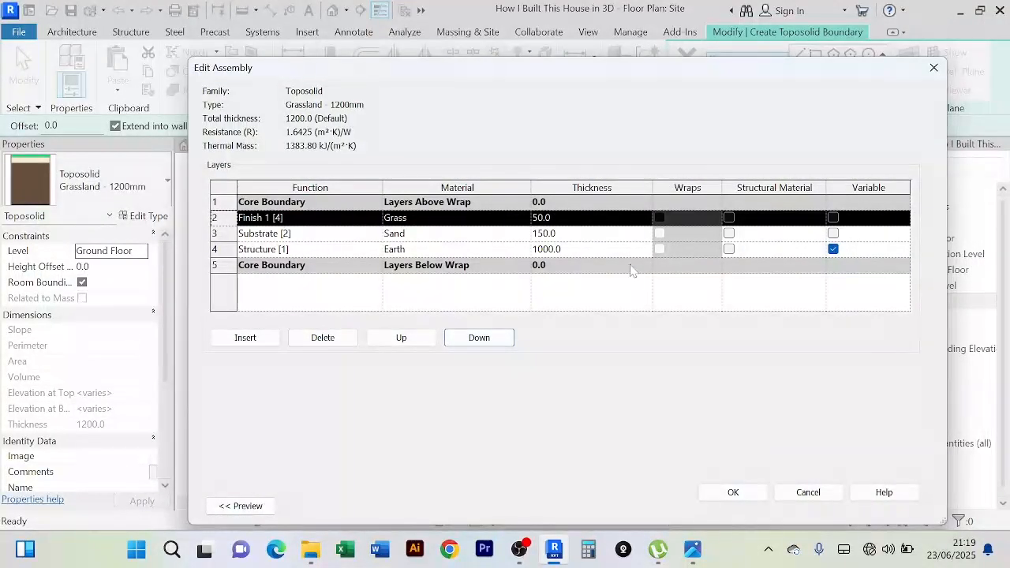
click(734, 492)
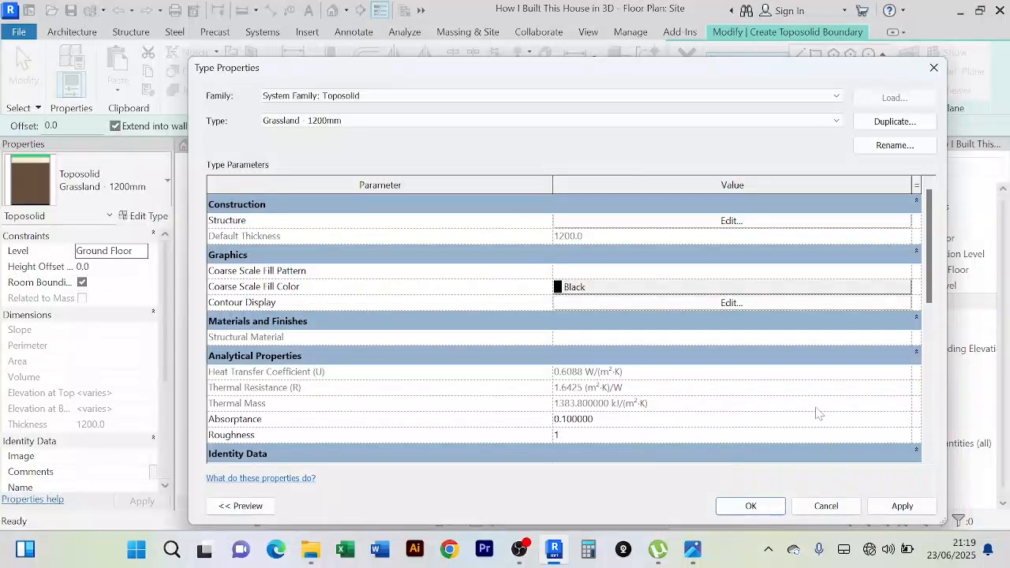
Step: Duplicate the toposolid type under the name Site Floor and apply it to the new toposolid
click(895, 122)
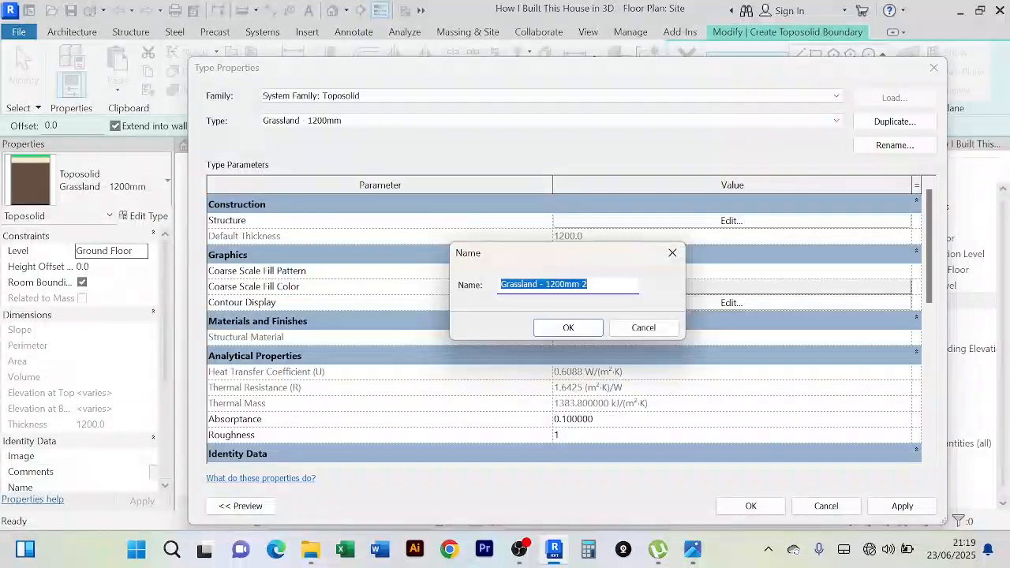
text(e Floor)
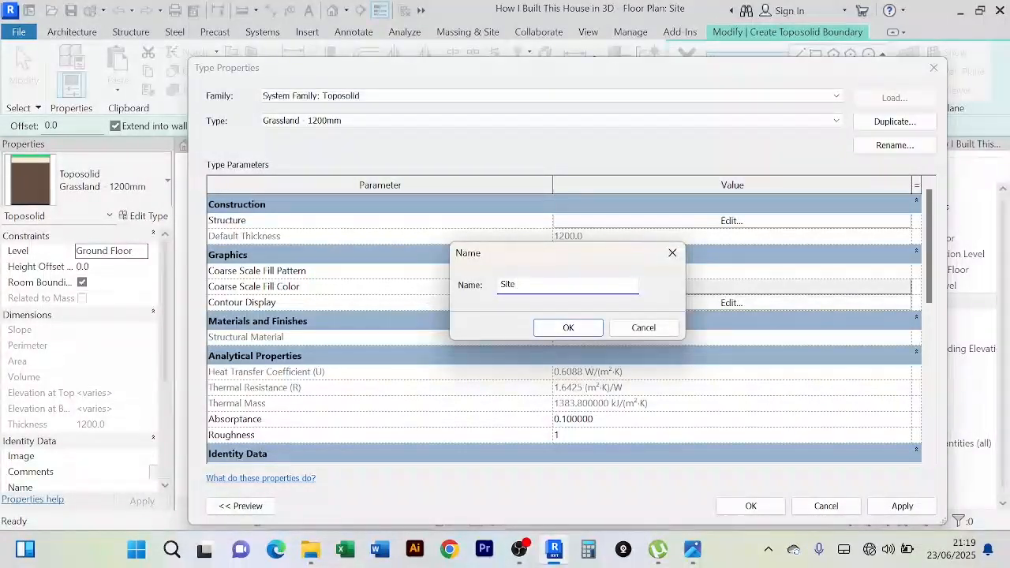
click(570, 329)
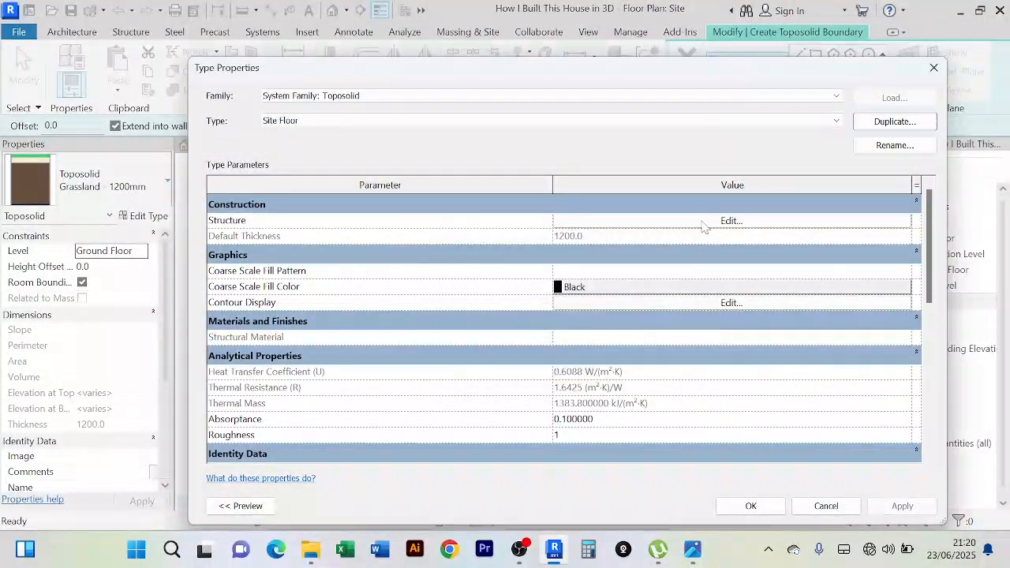
click(765, 510)
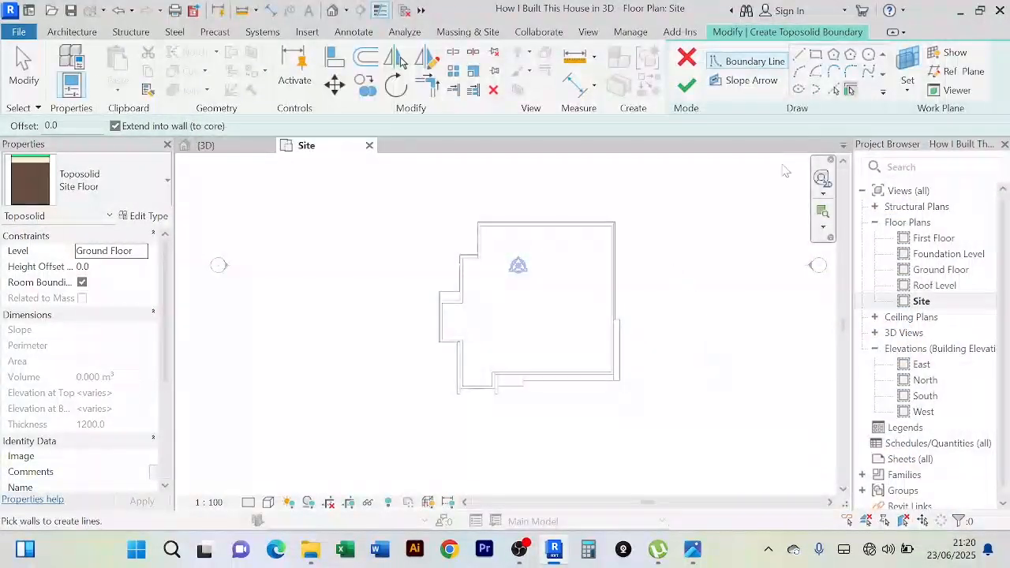
Step: Sketch a rectangular toposolid boundary of about 462 m² around the whole house and finish the sketch
click(819, 55)
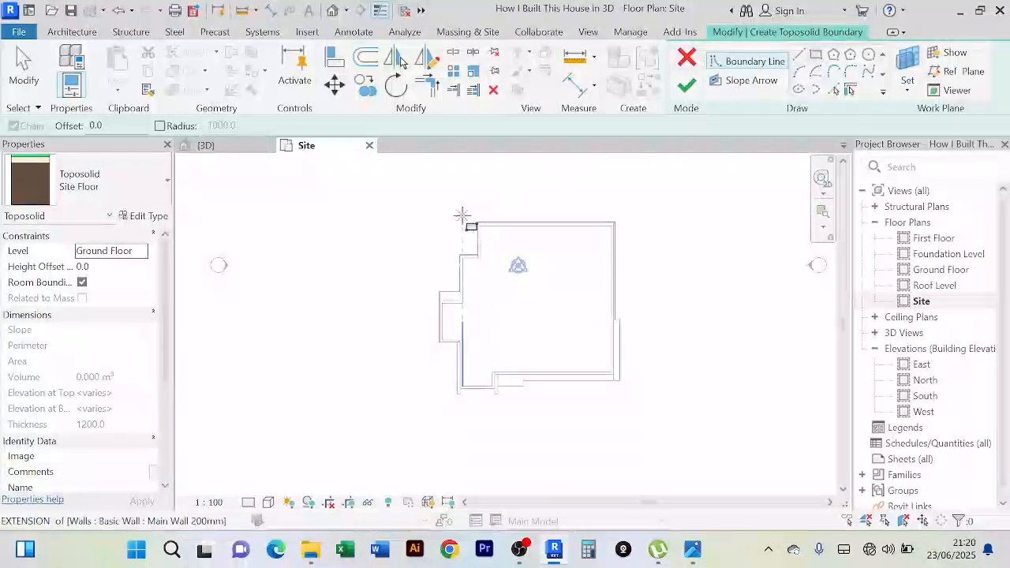
click(400, 186)
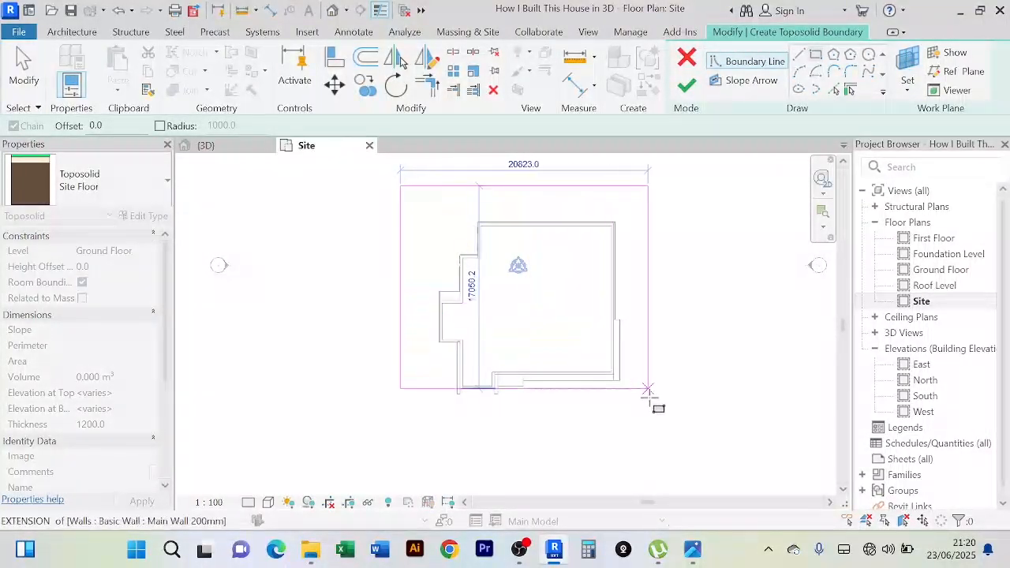
click(662, 435)
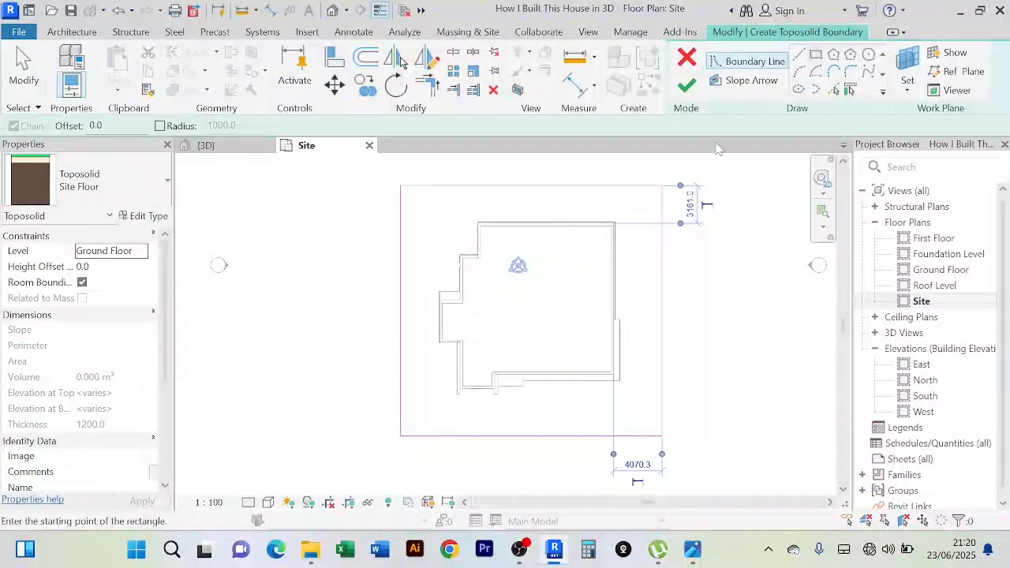
scroll(687, 286, down, 2)
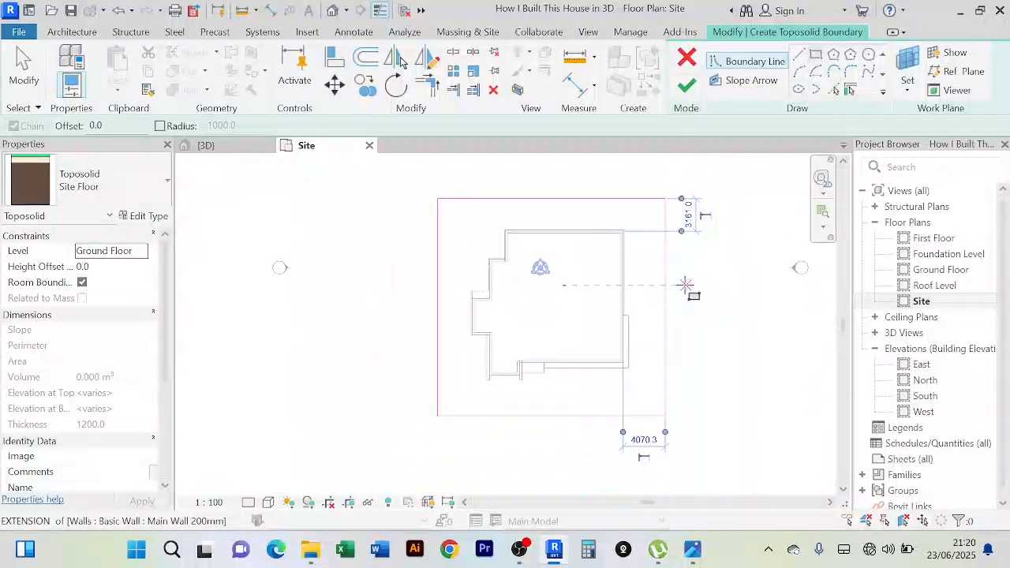
click(689, 93)
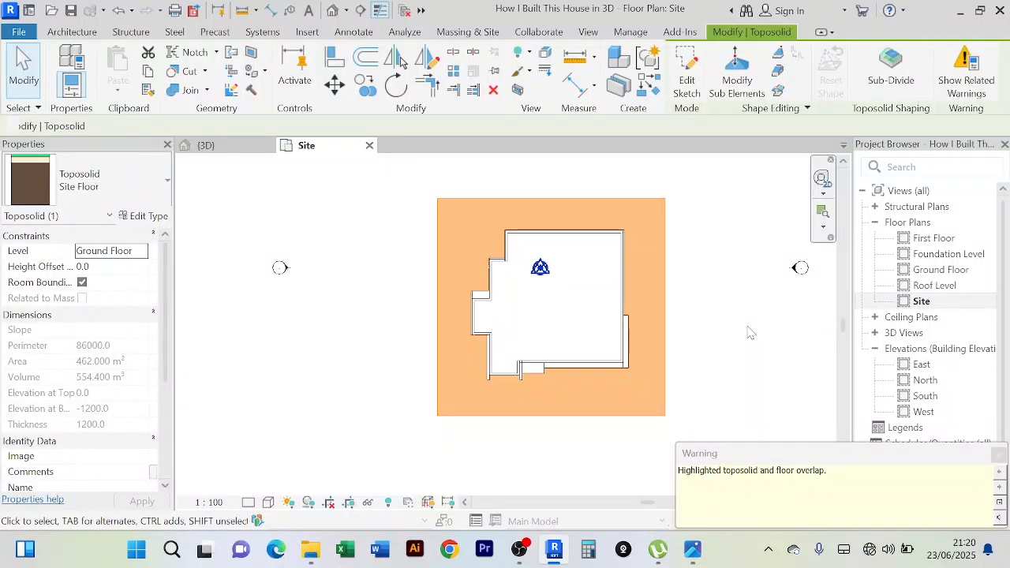
Step: Examine in the 3D view how the toposolid meets the house base, entrance and ground floor interior
click(213, 147)
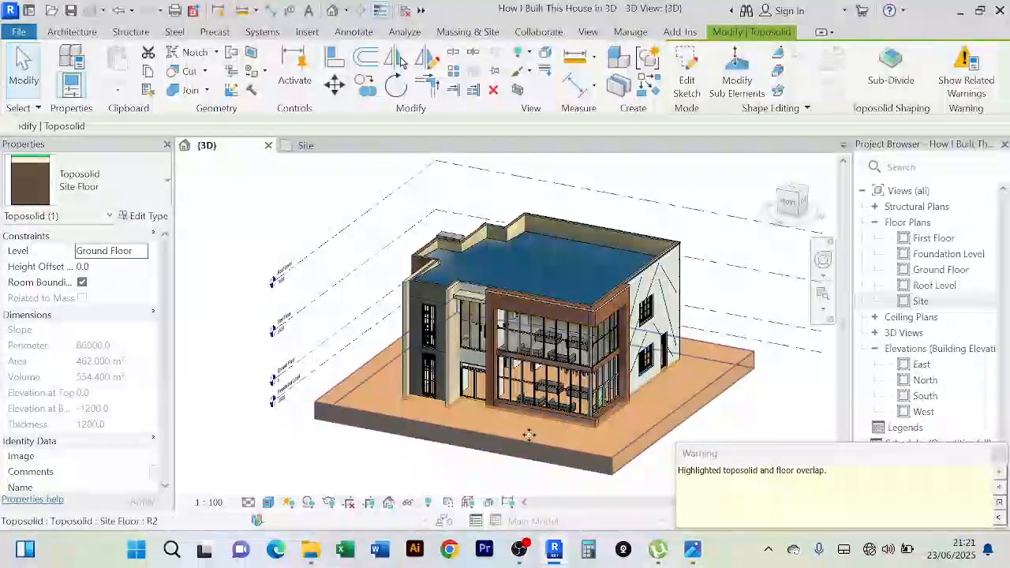
scroll(529, 435, up, 3)
scroll(531, 438, down, 2)
shift+middle_drag(532, 442, 699, 339)
scroll(564, 327, up, 5)
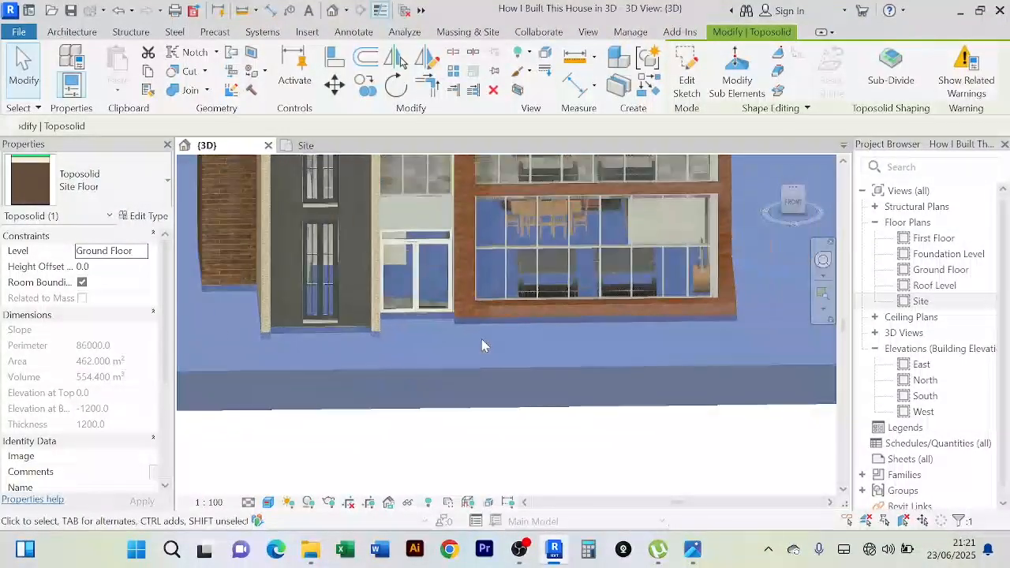
shift+middle_drag(484, 346, 442, 363)
scroll(407, 379, down, 2)
scroll(487, 357, up, 2)
scroll(487, 357, down, 2)
scroll(452, 366, up, 2)
scroll(444, 361, down, 2)
scroll(355, 350, up, 3)
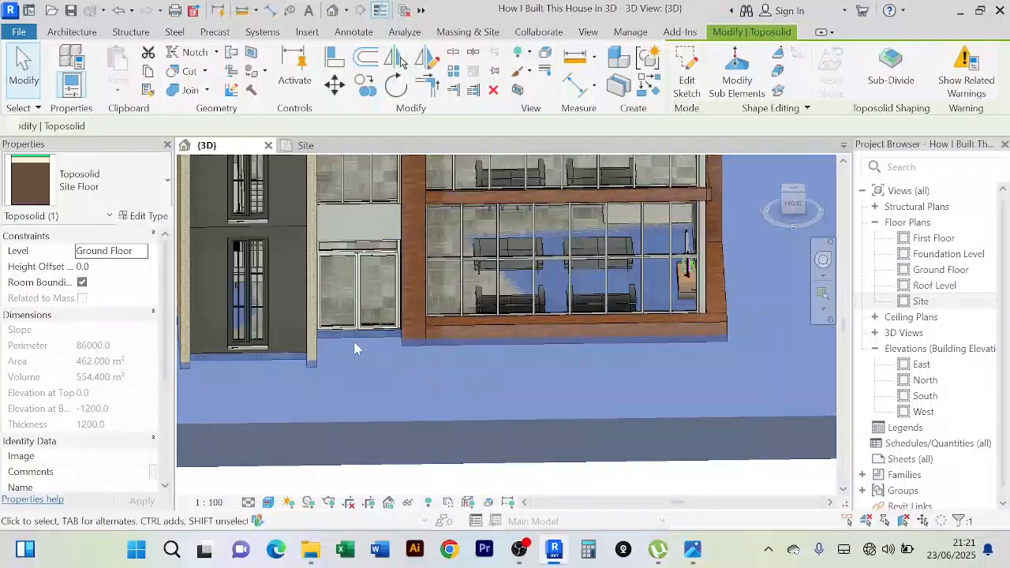
shift+middle_drag(355, 349, 439, 357)
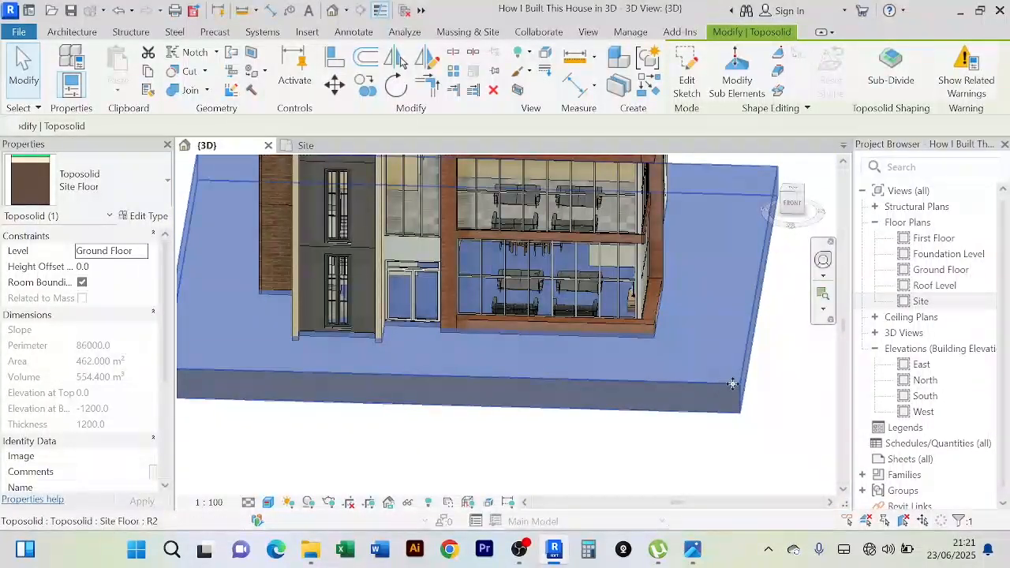
scroll(672, 421, down, 2)
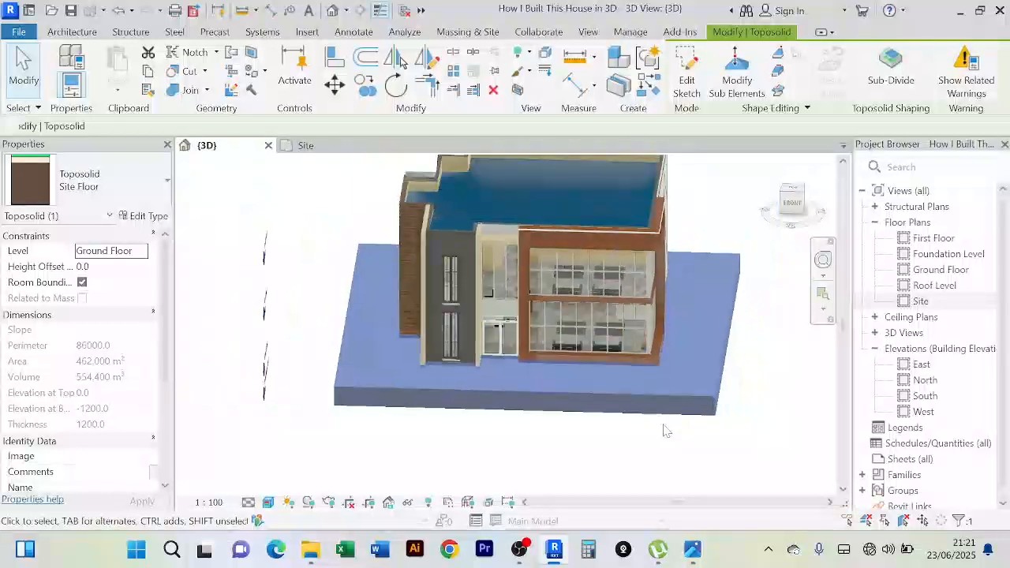
Step: Deselect the toposolid and examine its grass surface, earth edge and front corner close up
click(665, 437)
scroll(691, 401, up, 3)
scroll(690, 399, down, 3)
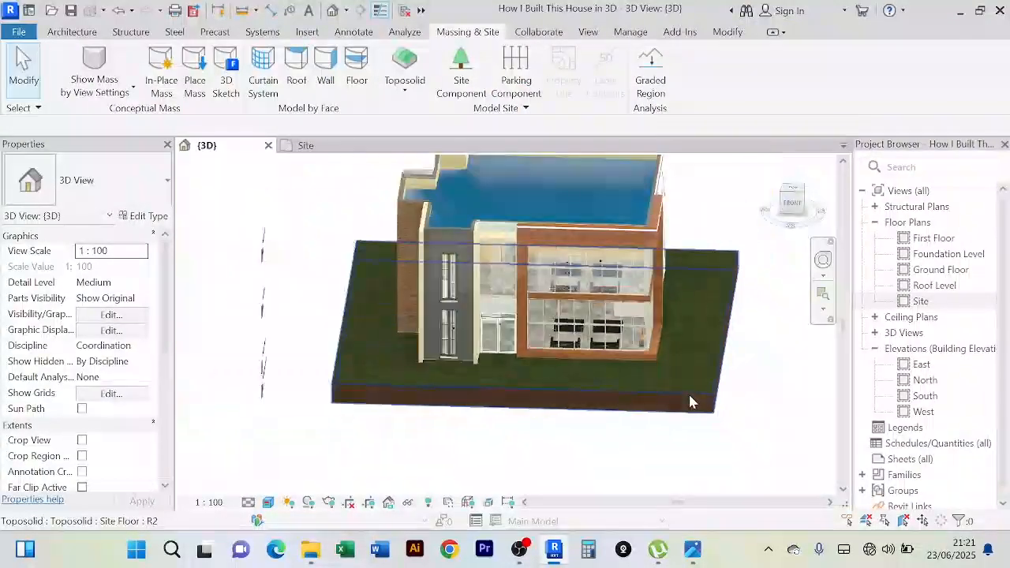
shift+middle_drag(760, 410, 722, 397)
scroll(695, 398, up, 8)
scroll(687, 381, down, 3)
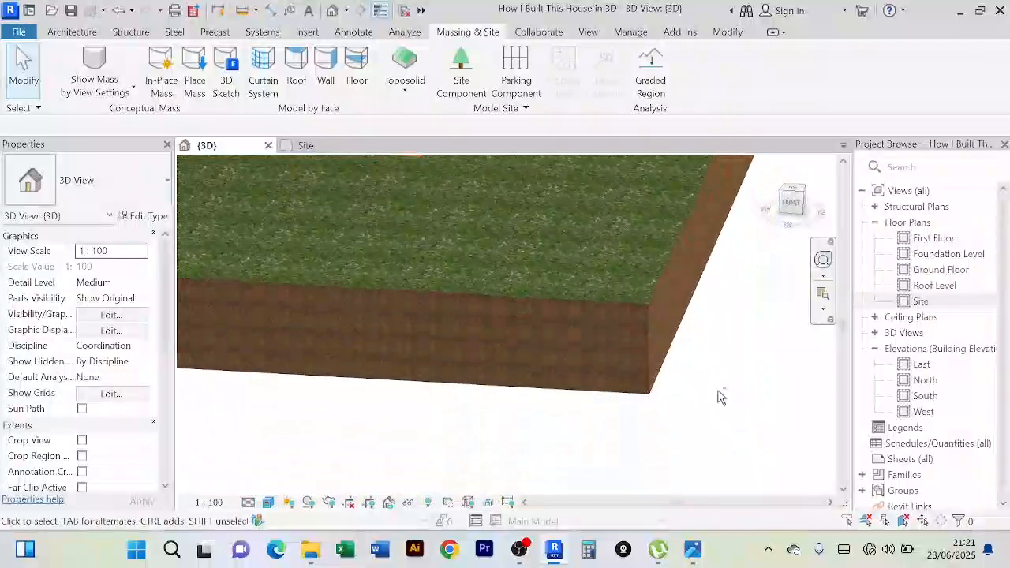
scroll(622, 361, down, 5)
shift+middle_drag(626, 367, 627, 339)
scroll(627, 338, up, 3)
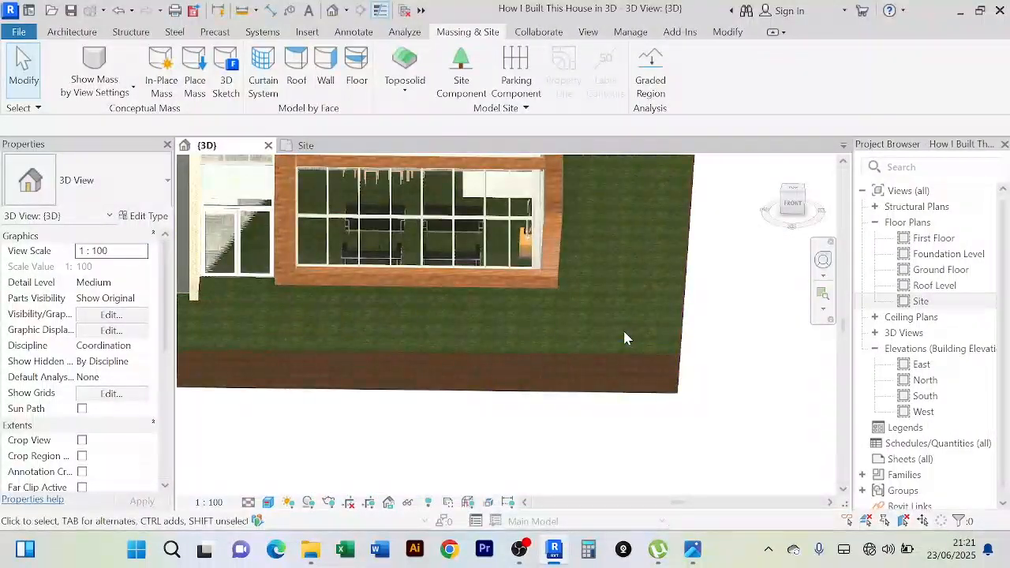
scroll(636, 342, down, 4)
Step: Set the toposolid's height offset from the Ground Floor level to -600 and deselect it
click(699, 394)
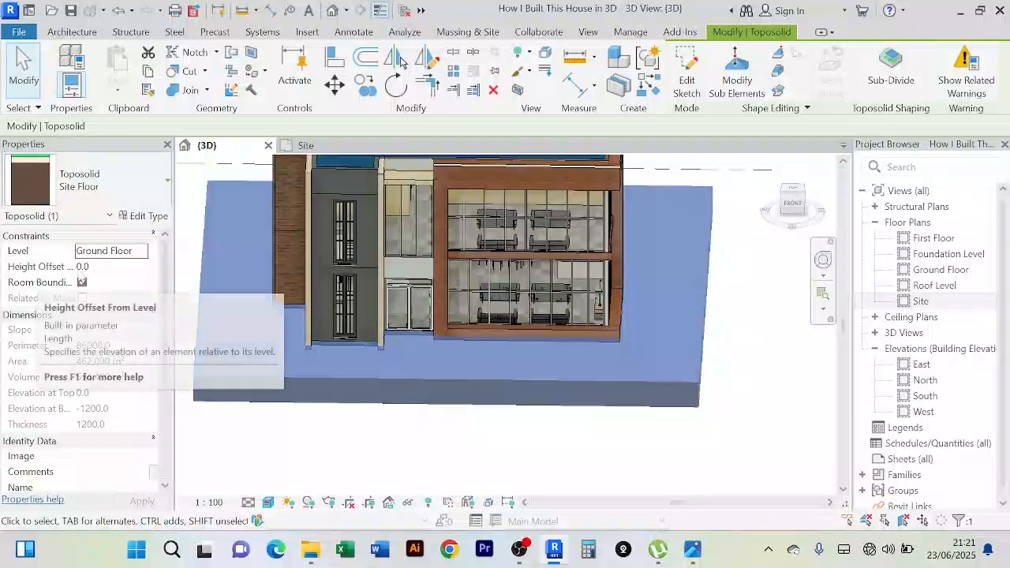
click(102, 269)
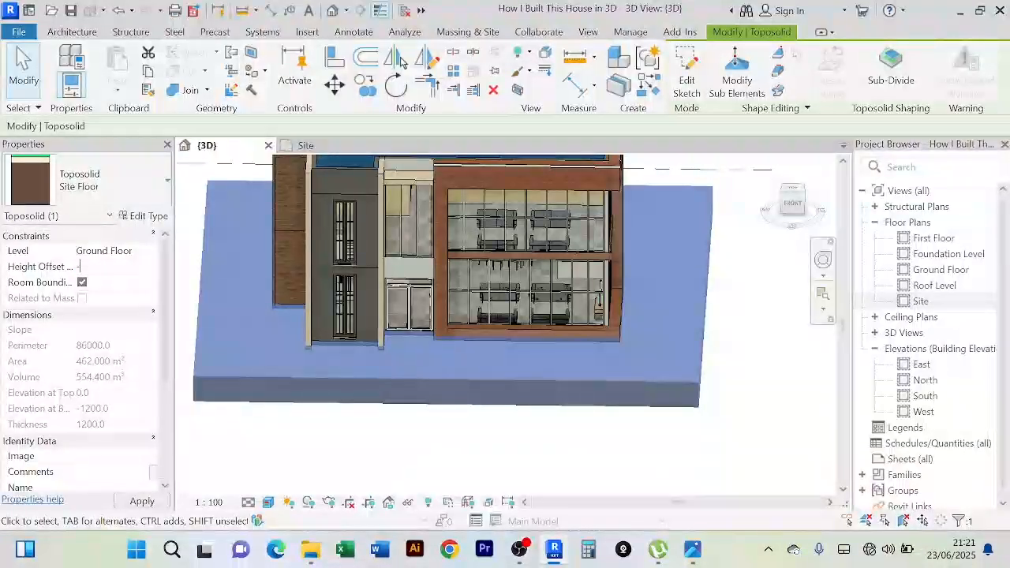
text(-600)
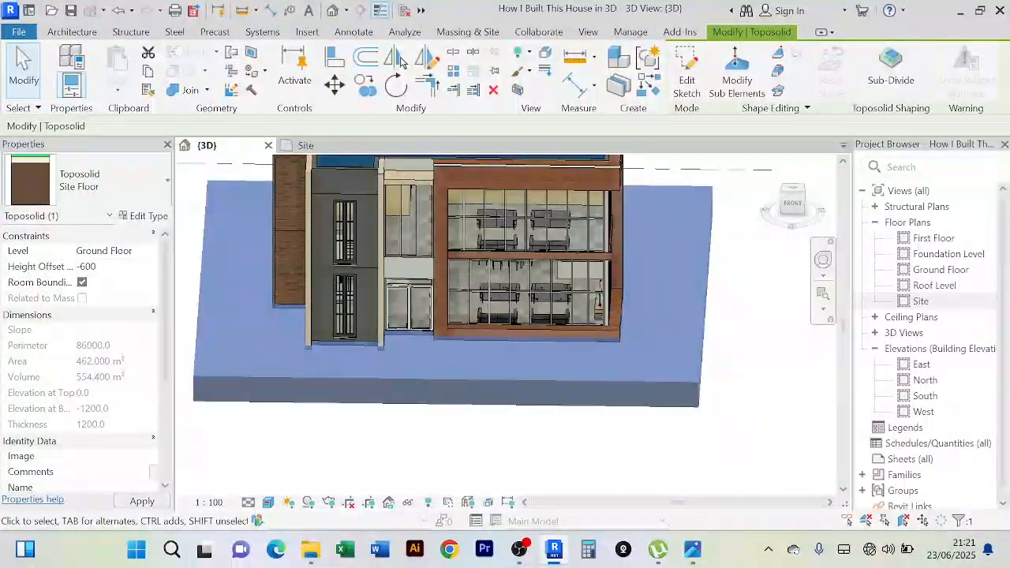
click(104, 269)
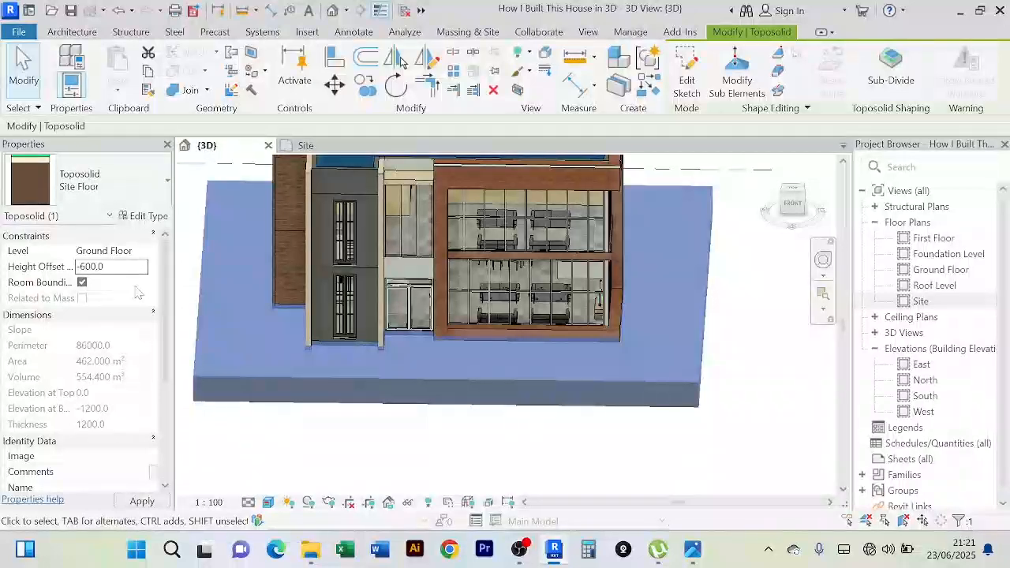
click(716, 449)
Step: Examine how the lowered toposolid meets the entrance, door casing and curtain wall casing along the house front
scroll(595, 361, up, 4)
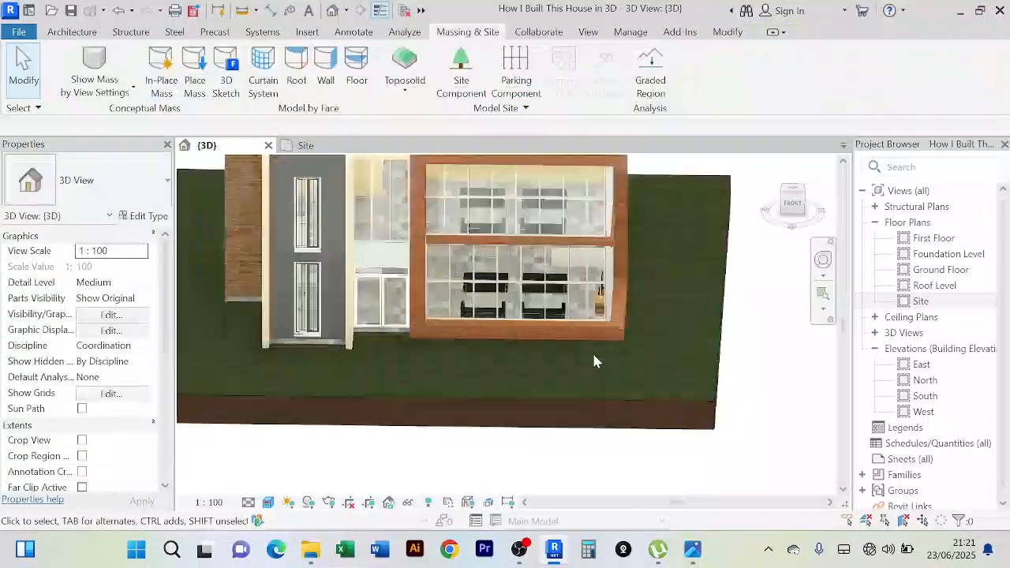
shift+middle_drag(596, 361, 488, 317)
scroll(512, 304, up, 1)
scroll(294, 301, up, 2)
middle_drag(294, 300, 488, 304)
scroll(409, 259, up, 1)
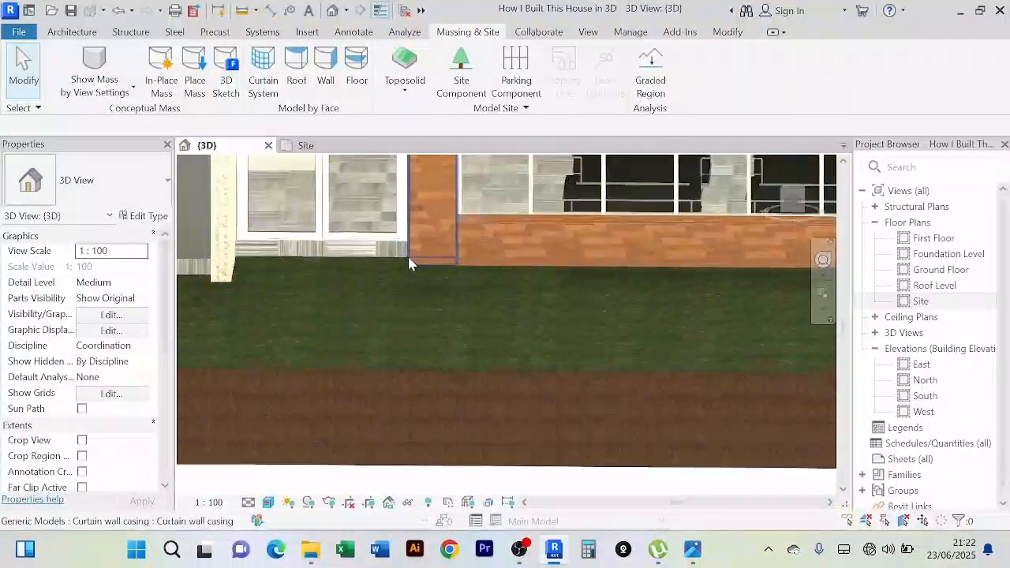
shift+middle_drag(401, 312, 438, 309)
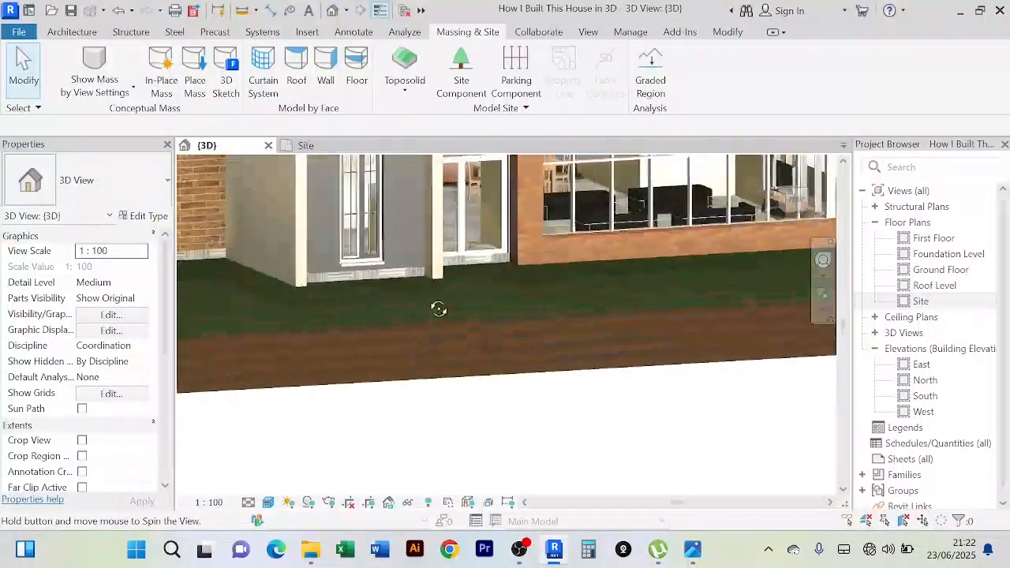
Step: Temporarily hide the toposolid and examine the exposed floor edges and casing bases along the house front
click(426, 335)
scroll(466, 379, down, 3)
shift+middle_drag(467, 378, 442, 398)
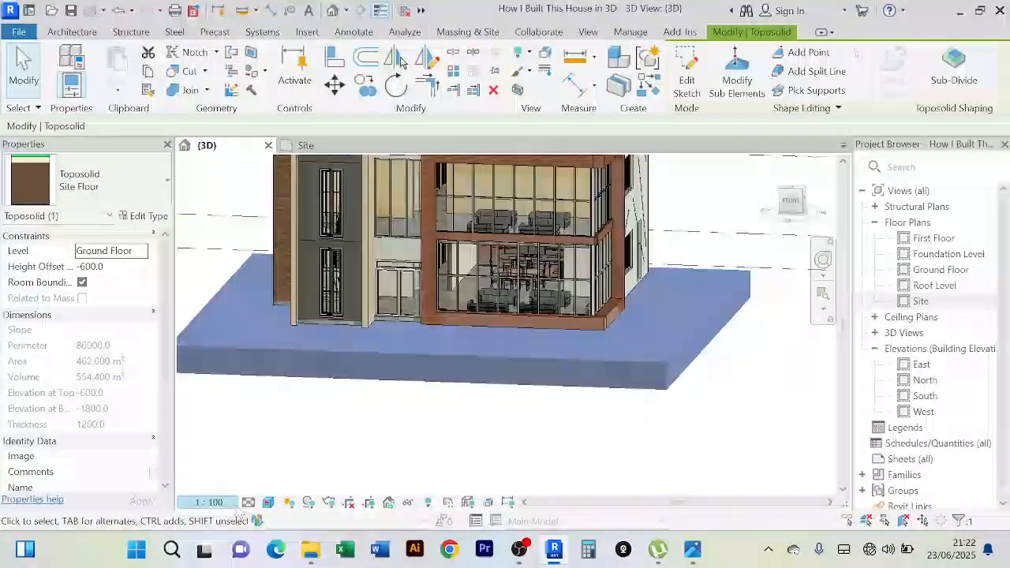
click(409, 504)
click(456, 463)
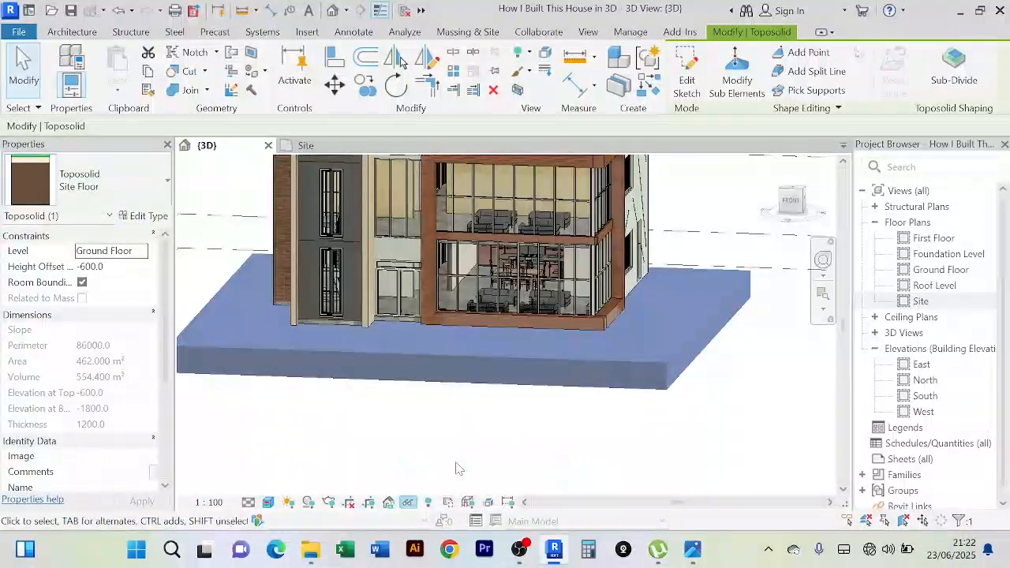
scroll(402, 361, up, 3)
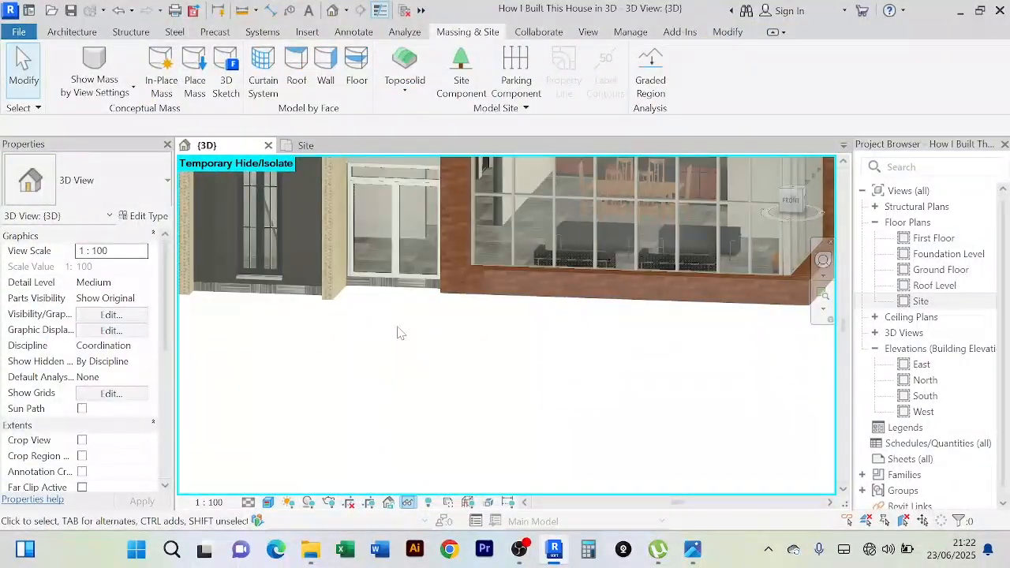
scroll(399, 308, up, 4)
scroll(399, 309, down, 3)
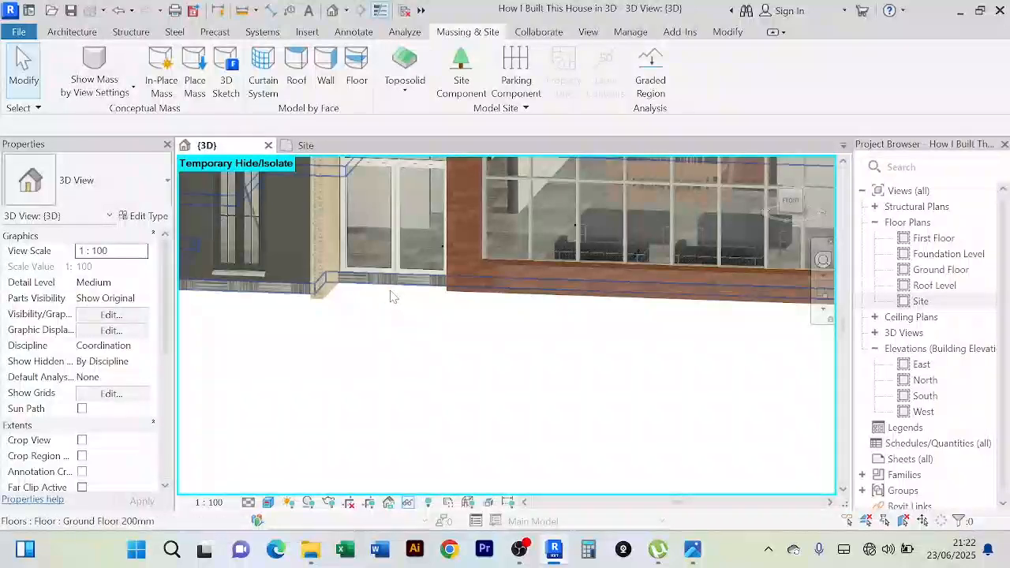
shift+middle_drag(388, 299, 422, 312)
scroll(422, 309, down, 1)
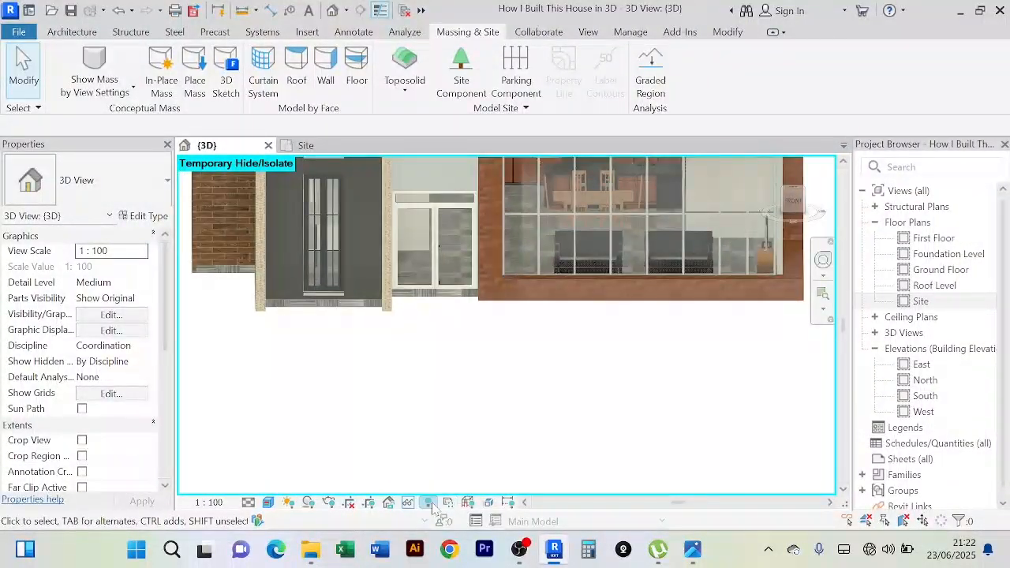
Step: Reset the temporary hide and examine the grass against the house base beside the vertical slats and brick wall
click(428, 504)
click(444, 487)
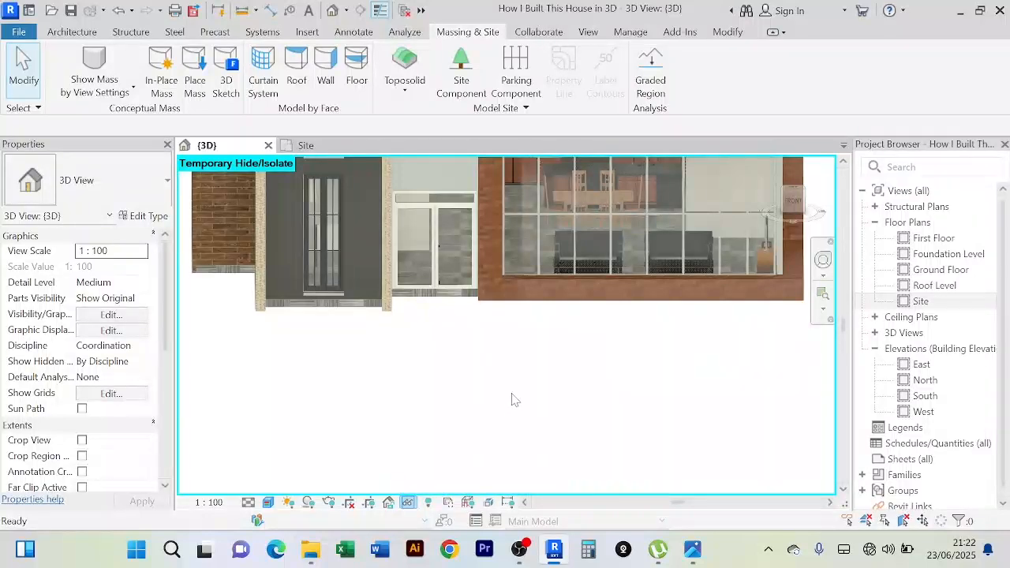
scroll(443, 326, up, 3)
mouse_move(443, 326)
shift+middle_down()
mouse_move(453, 325)
mouse_move(446, 307)
shift+middle_up()
scroll(447, 306, down, 3)
scroll(455, 395, down, 3)
shift+middle_drag(456, 395, 434, 345)
scroll(322, 358, up, 5)
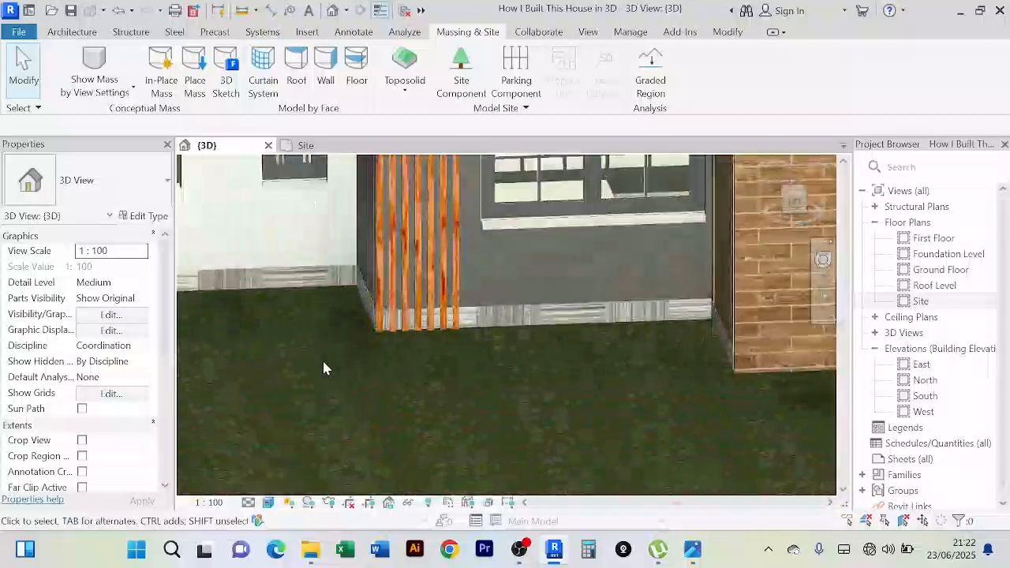
scroll(322, 358, up, 2)
scroll(323, 360, down, 4)
Step: Examine the ground floor slab edge and the casing bases around the front entrance against the grass
shift+middle_drag(322, 366, 373, 351)
scroll(373, 351, up, 6)
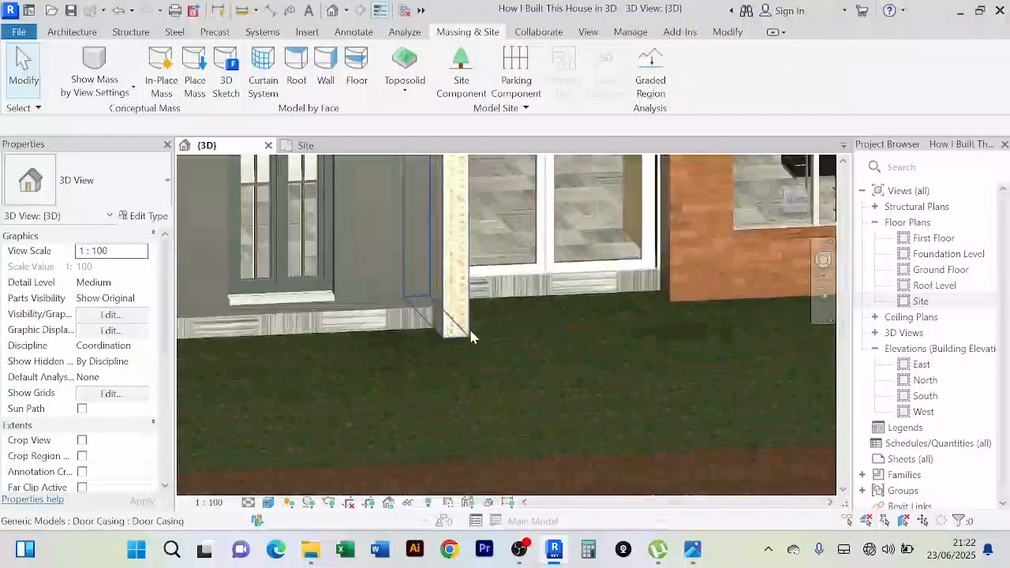
shift+middle_drag(484, 321, 460, 305)
scroll(460, 305, up, 2)
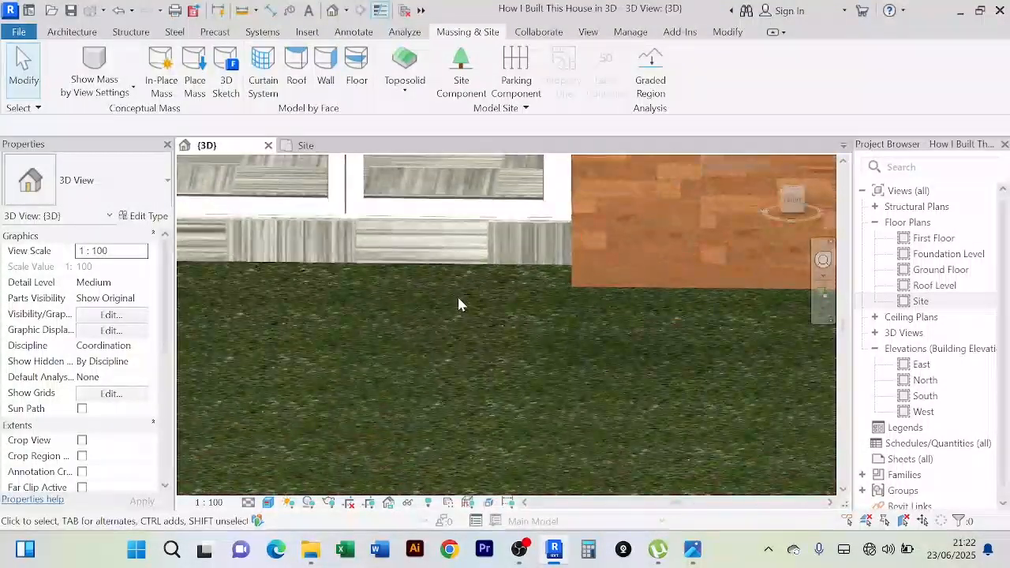
scroll(460, 305, down, 4)
scroll(460, 305, up, 2)
scroll(411, 324, up, 3)
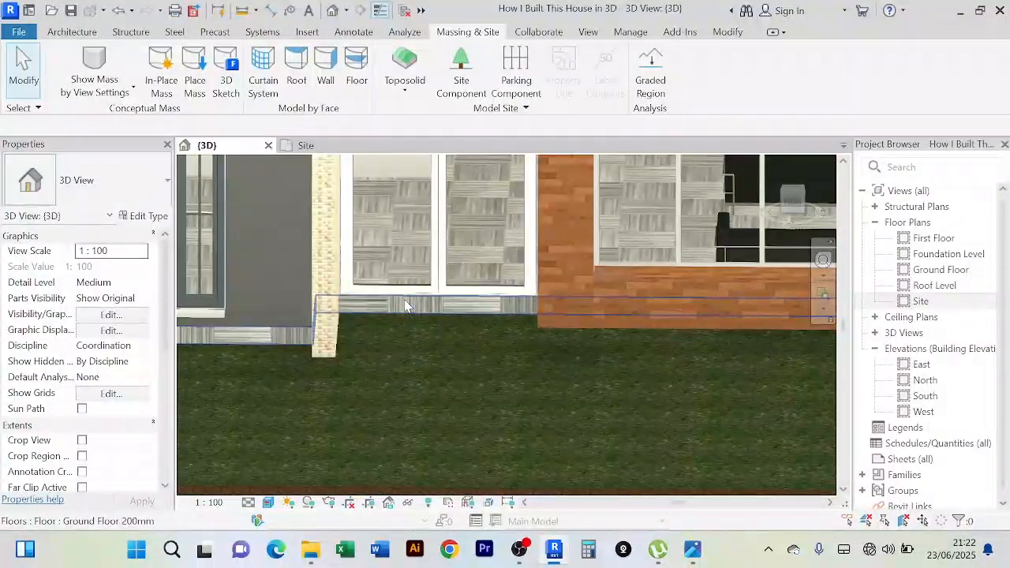
click(405, 306)
shift+middle_drag(405, 306, 441, 326)
click(444, 361)
scroll(461, 266, up, 2)
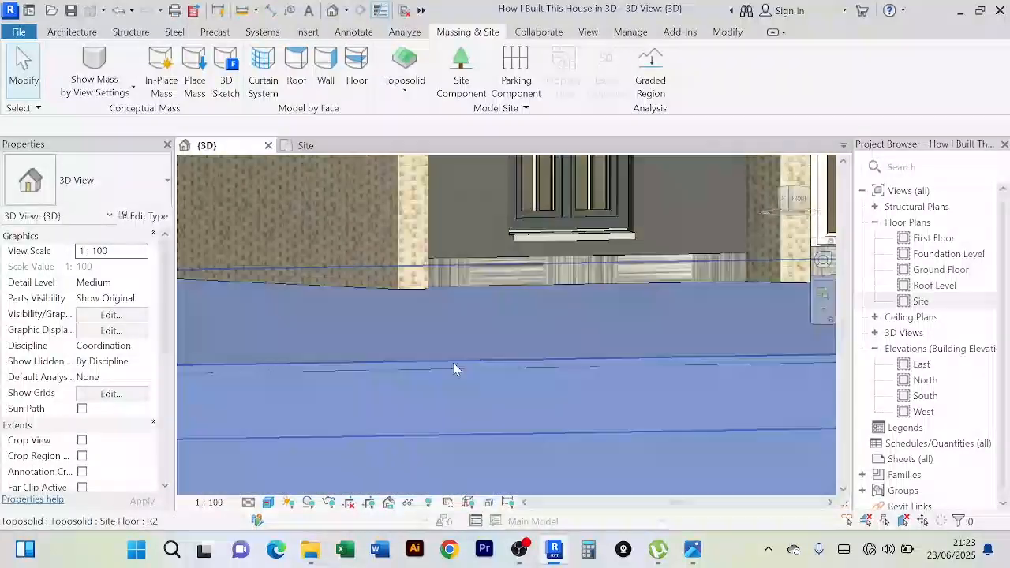
Step: Align the toposolid's top surface with the underside of the ground floor slab and end the Align command
click(454, 371)
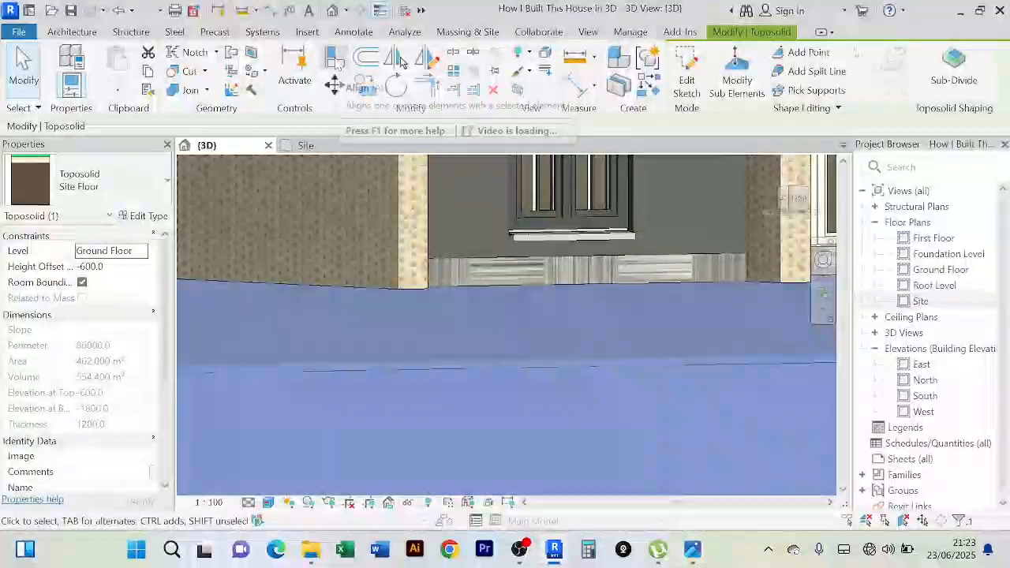
click(337, 62)
mouse_move(523, 327)
shift+middle_down()
mouse_move(522, 304)
mouse_move(521, 314)
shift+middle_up()
scroll(487, 232, up, 3)
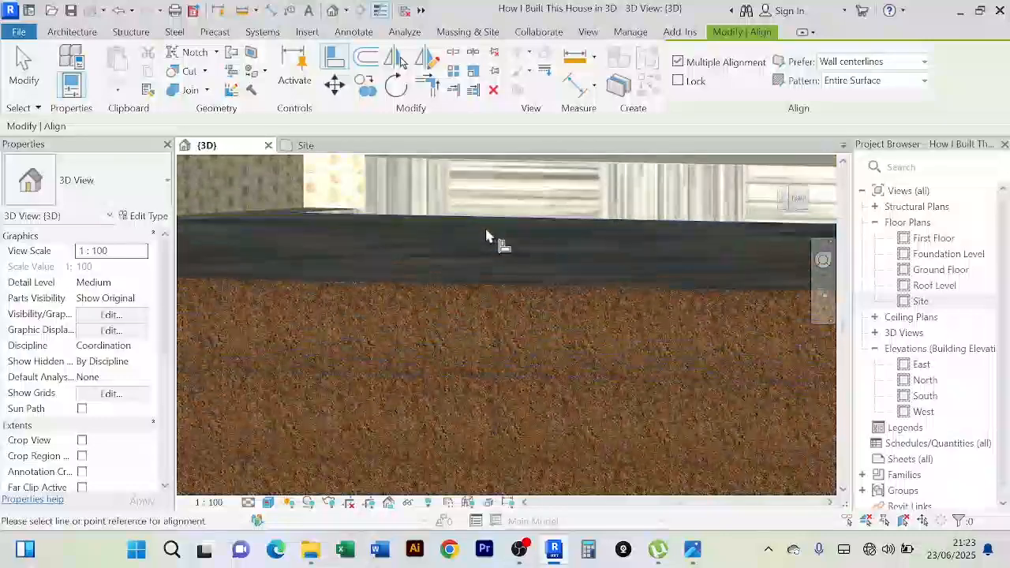
scroll(490, 229, down, 4)
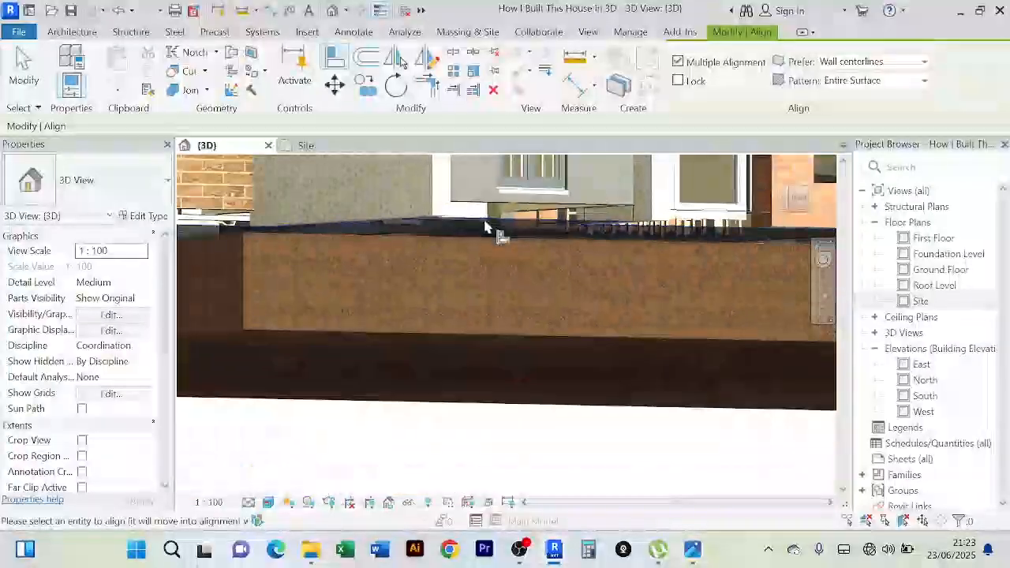
shift+middle_drag(492, 228, 503, 327)
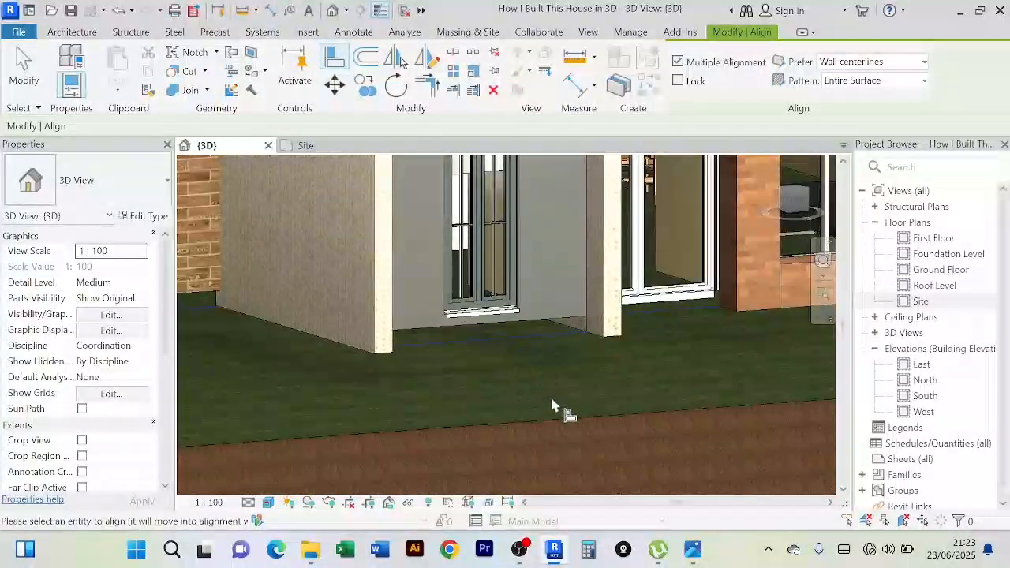
click(567, 420)
scroll(565, 417, down, 5)
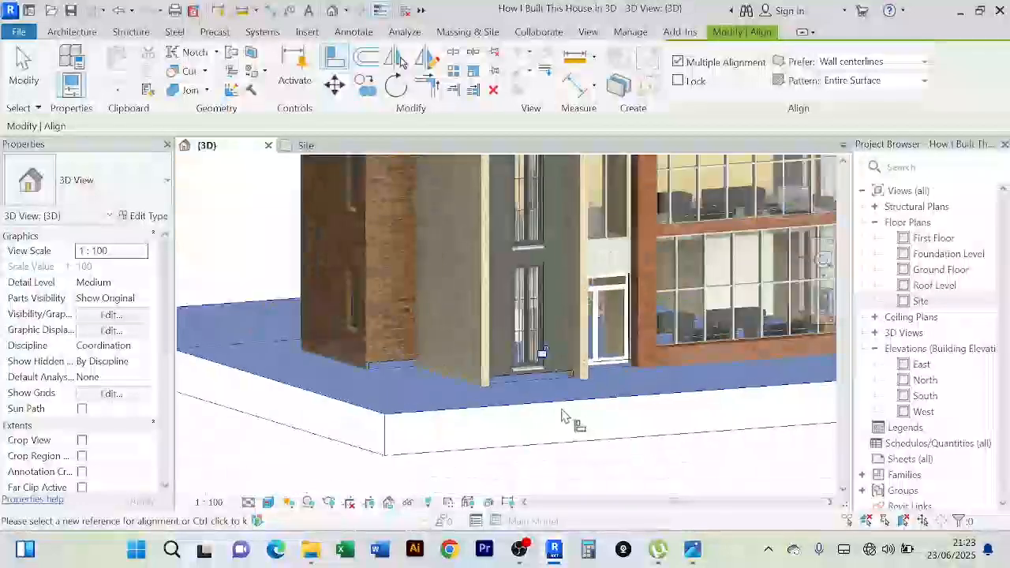
shift+middle_drag(564, 414, 541, 414)
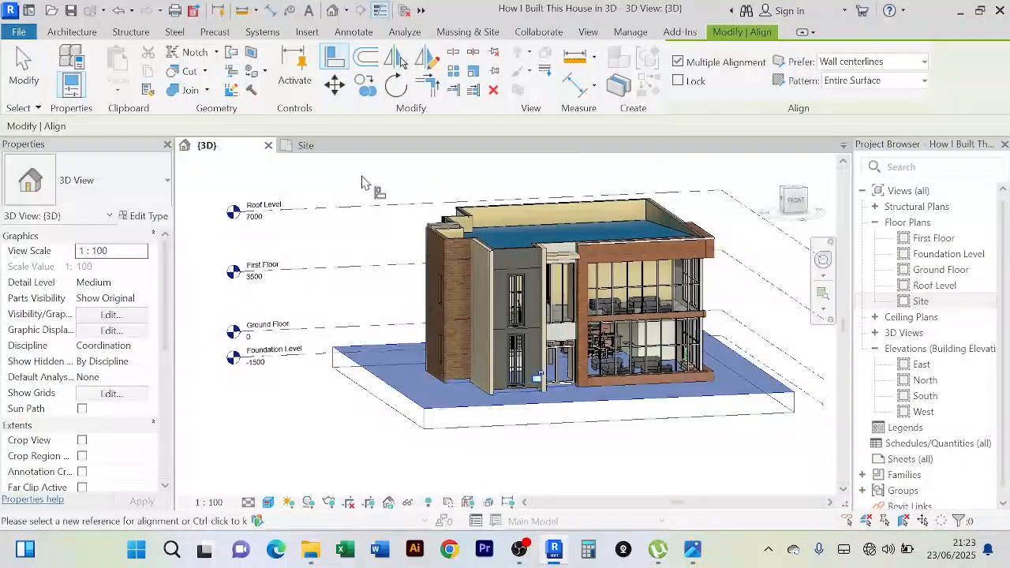
right_click(366, 175)
click(382, 186)
right_click(379, 180)
click(398, 190)
Step: Examine how the aligned toposolid meets the slab edge, entrance door and brick casing at the house front
scroll(551, 405, up, 3)
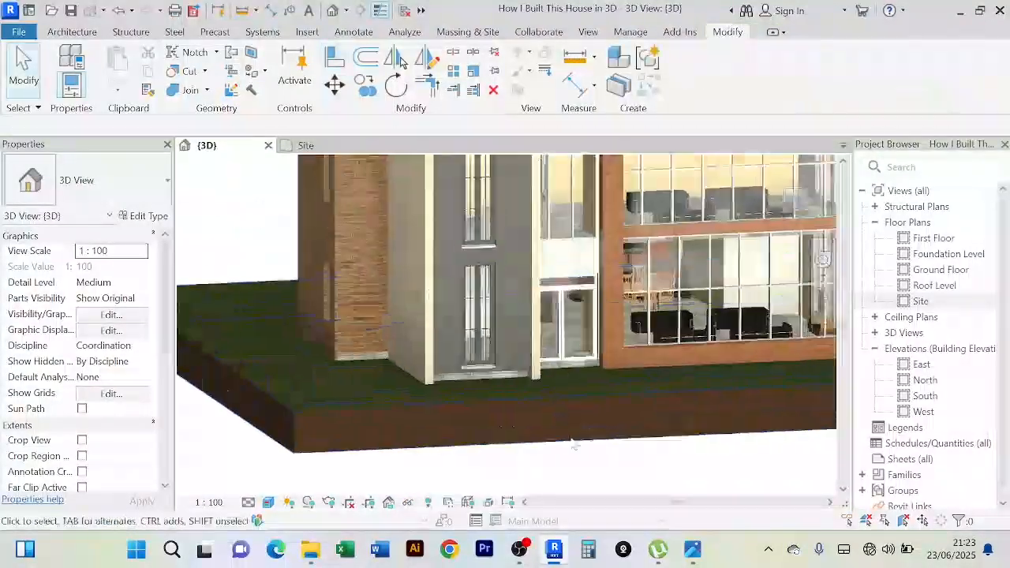
middle_drag(574, 444, 537, 429)
scroll(546, 403, up, 3)
scroll(523, 401, down, 5)
scroll(566, 362, up, 6)
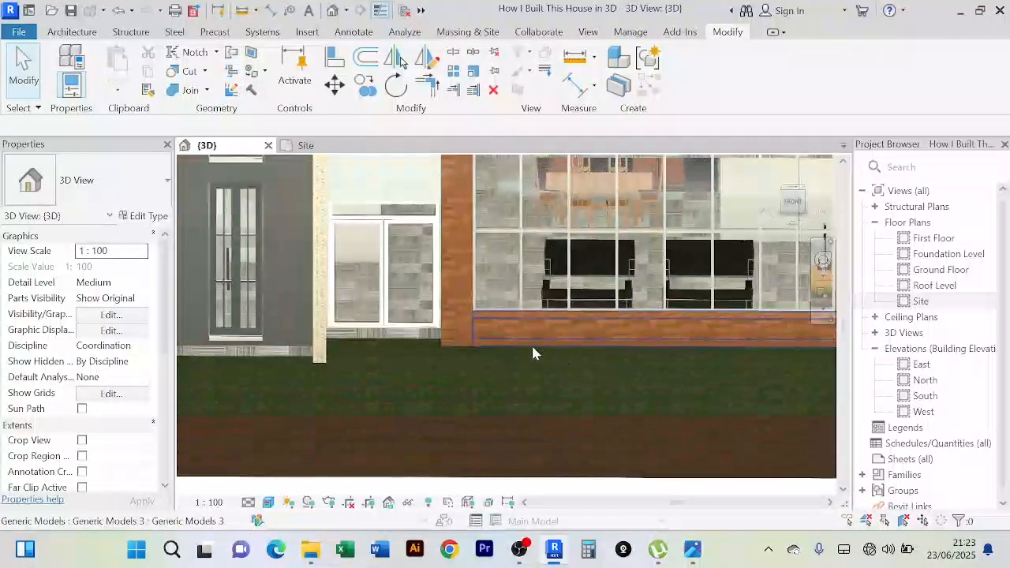
scroll(366, 352, up, 4)
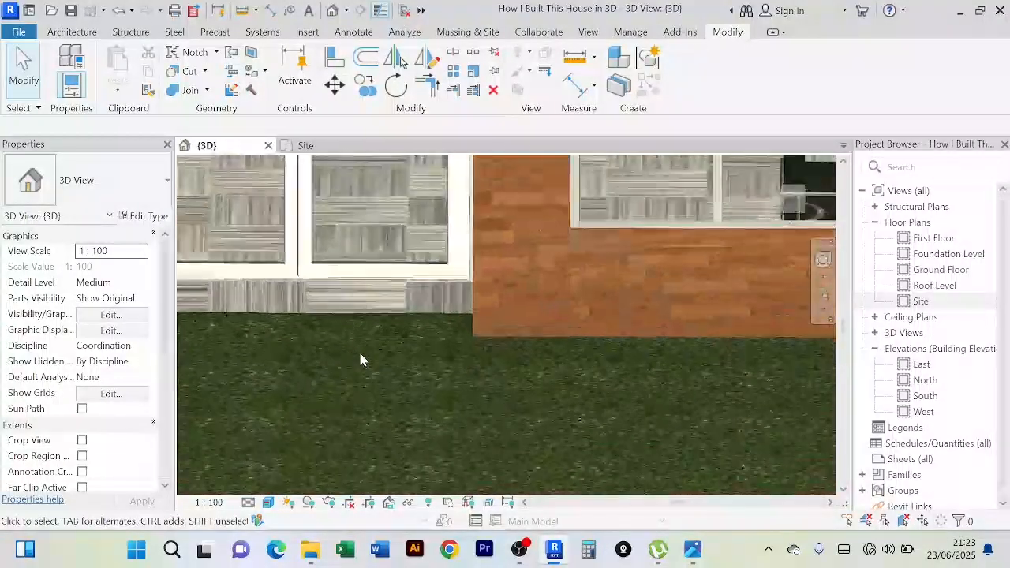
scroll(361, 353, down, 5)
scroll(340, 335, up, 4)
scroll(340, 334, down, 1)
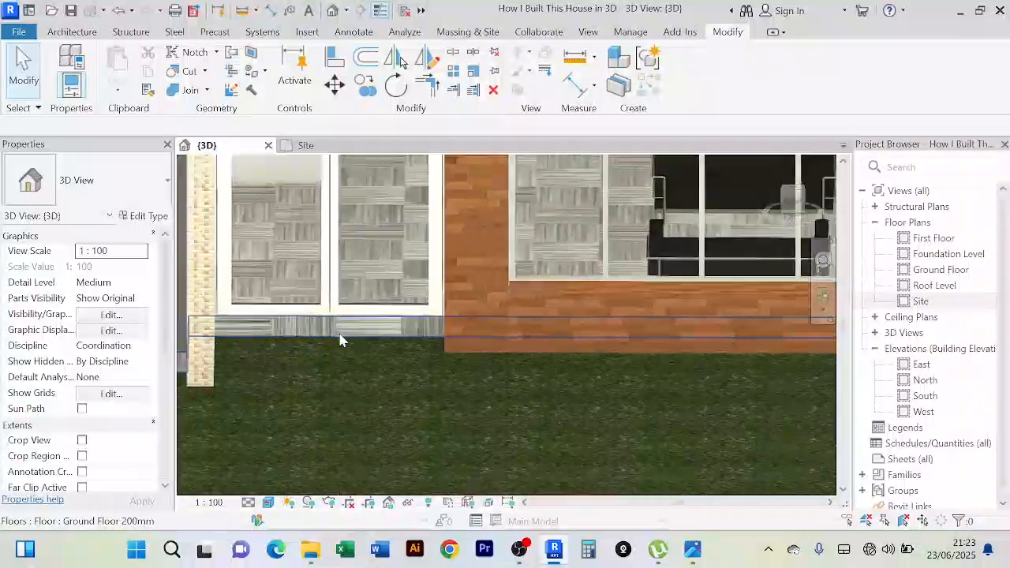
scroll(342, 335, down, 4)
mouse_move(352, 340)
shift+middle_down()
mouse_move(359, 404)
mouse_move(393, 401)
mouse_move(368, 384)
mouse_move(264, 377)
mouse_move(345, 354)
mouse_move(360, 337)
shift+middle_up()
scroll(358, 373, up, 5)
scroll(360, 378, down, 3)
scroll(335, 340, up, 2)
scroll(335, 340, down, 1)
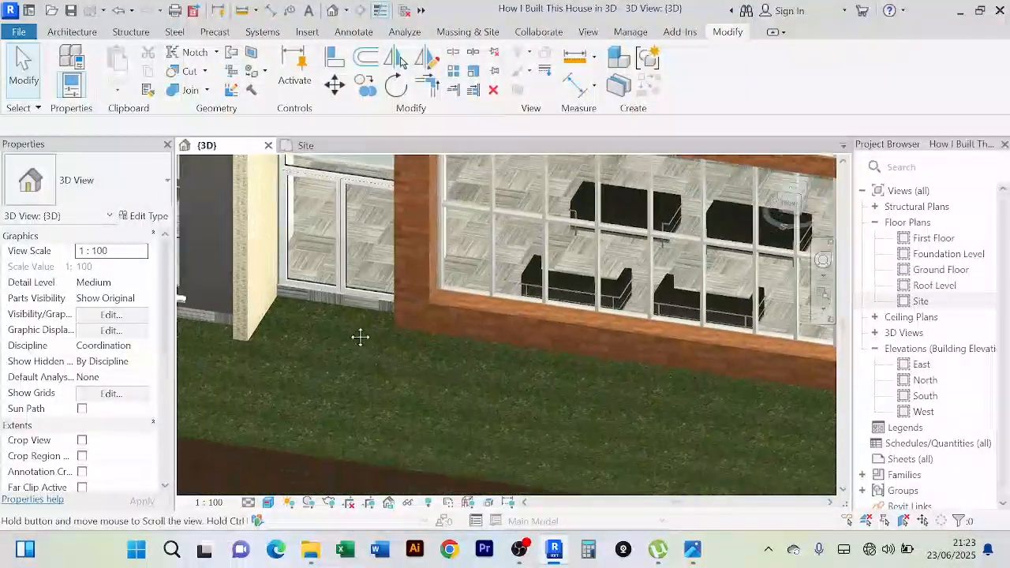
scroll(353, 334, up, 2)
Step: Open the ground floor slab's boundary for editing in the Ground Floor plan view
click(354, 275)
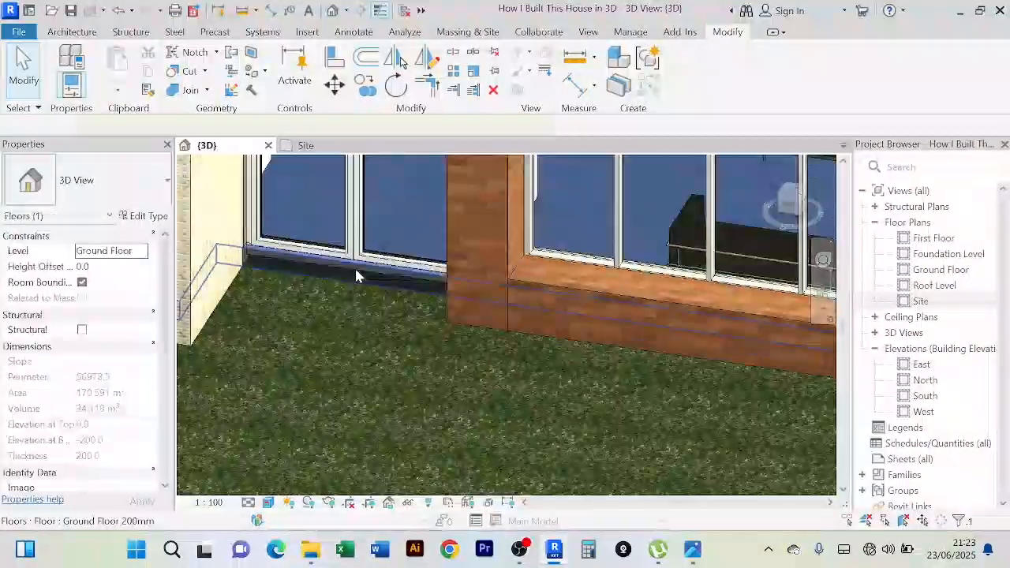
shift+middle_drag(356, 276, 430, 318)
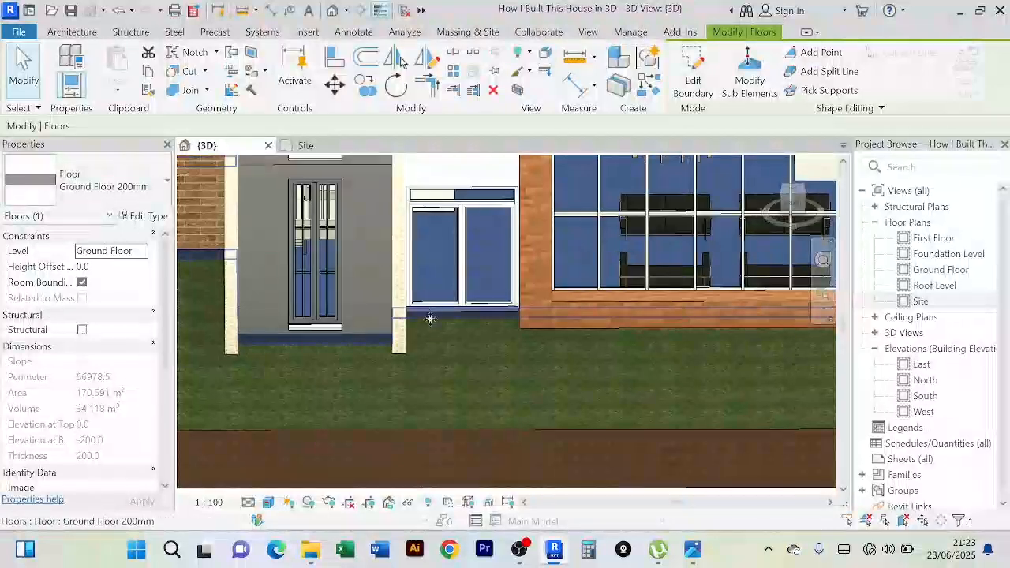
shift+middle_drag(455, 357, 438, 314)
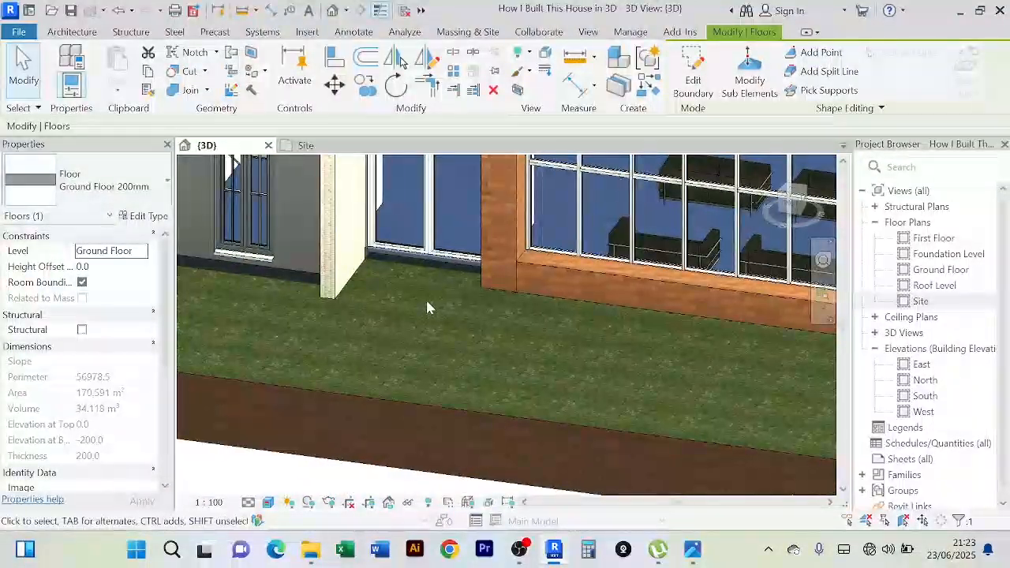
shift+middle_drag(418, 268, 377, 273)
scroll(377, 273, up, 3)
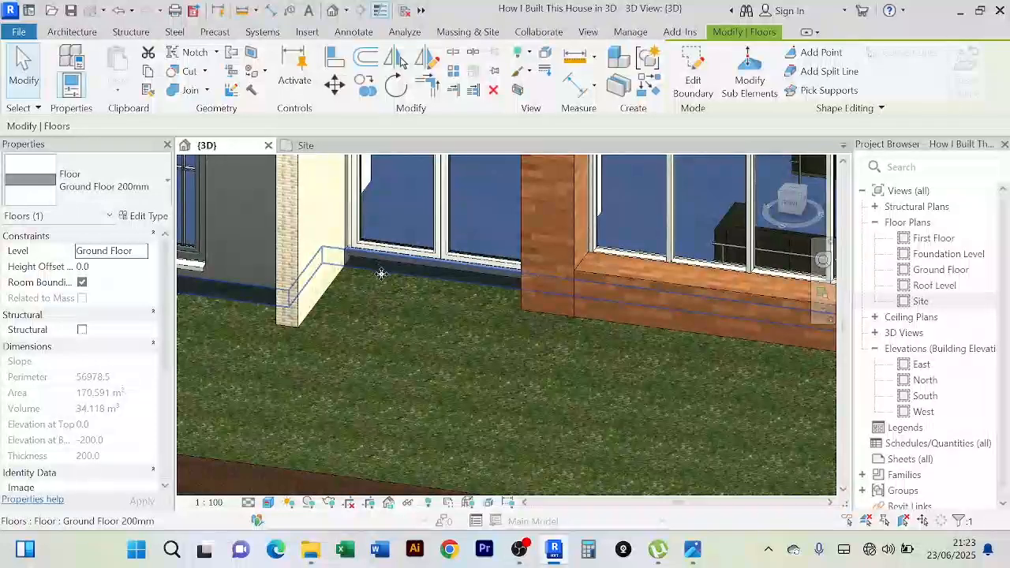
click(694, 84)
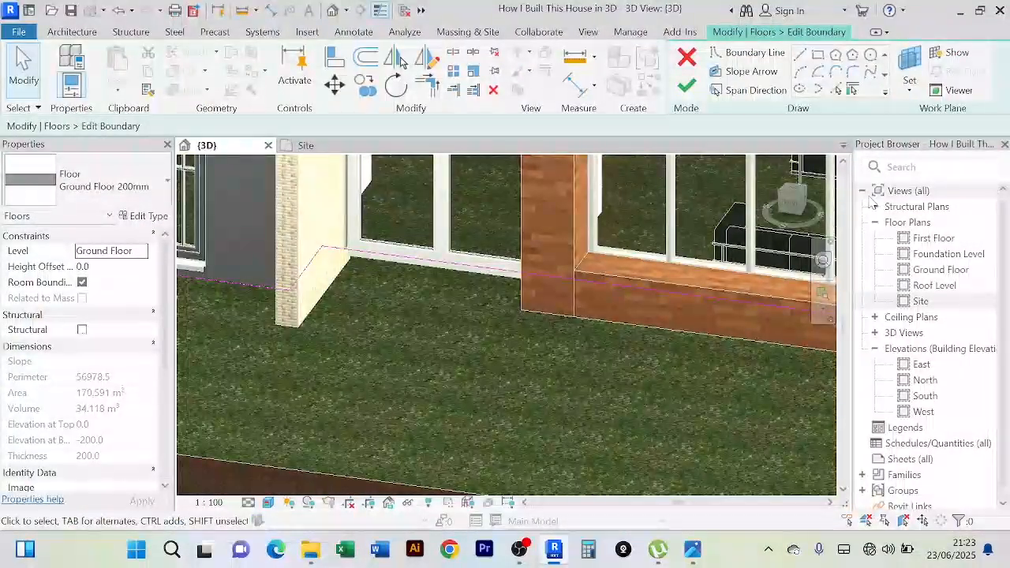
double_click(939, 273)
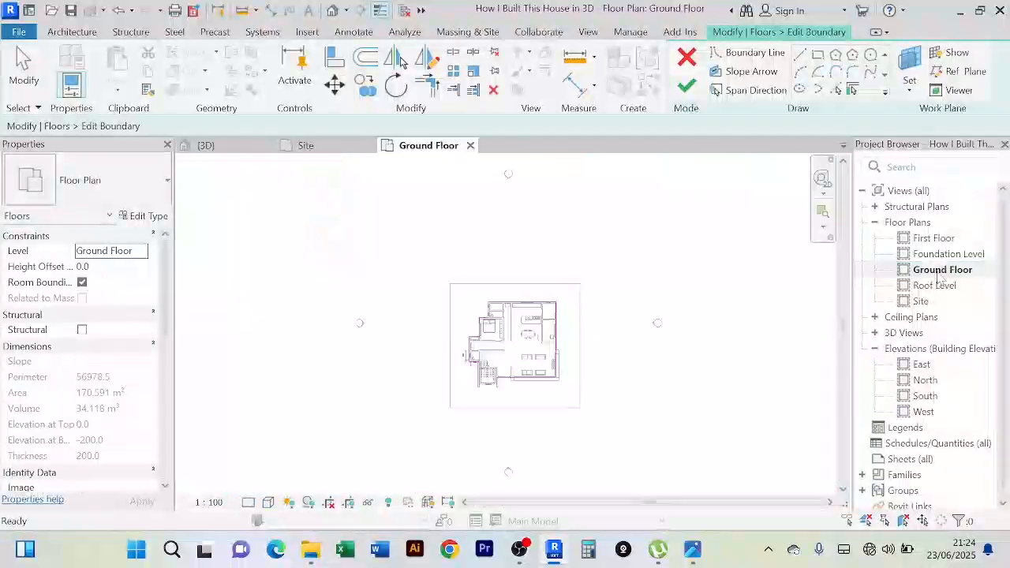
Step: Pick the brick casing's edge beside the front entrance as a new slab boundary line
scroll(485, 416, up, 10)
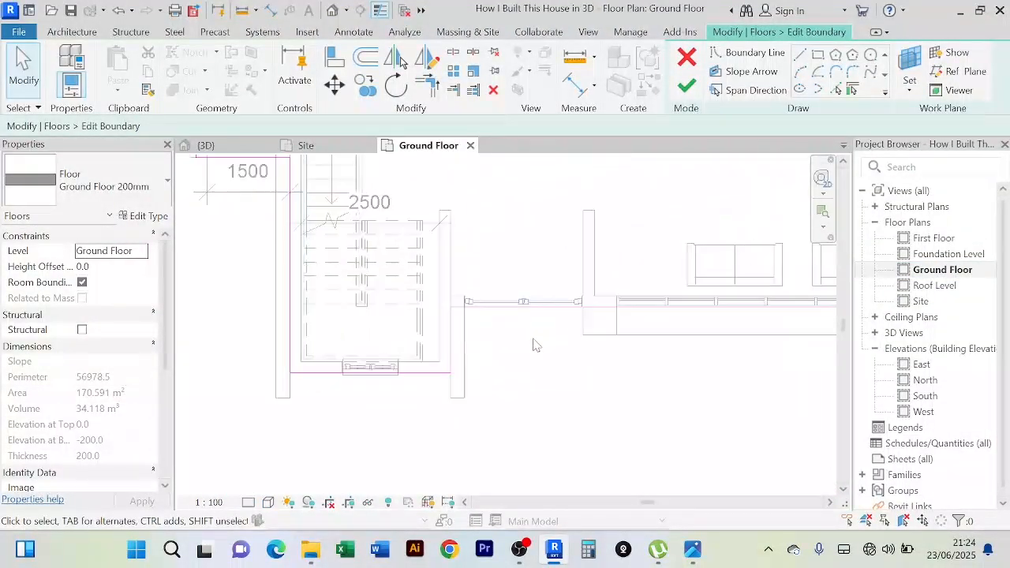
scroll(528, 309, down, 4)
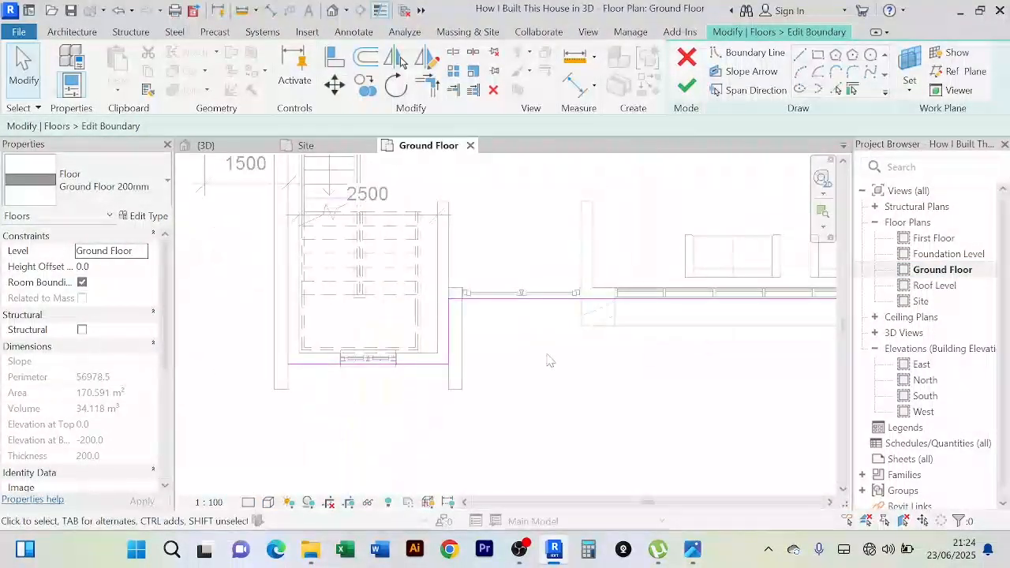
middle_drag(548, 360, 436, 355)
scroll(478, 347, up, 2)
scroll(490, 346, down, 3)
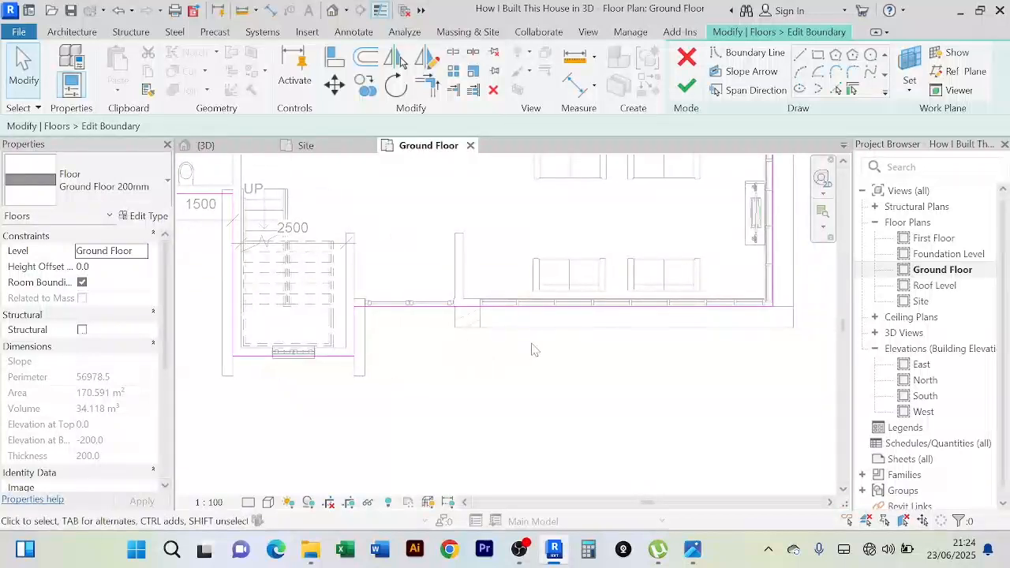
scroll(531, 344, up, 2)
scroll(510, 352, down, 2)
mouse_move(509, 353)
middle_down()
mouse_move(501, 355)
mouse_move(522, 349)
middle_up()
scroll(470, 310, up, 2)
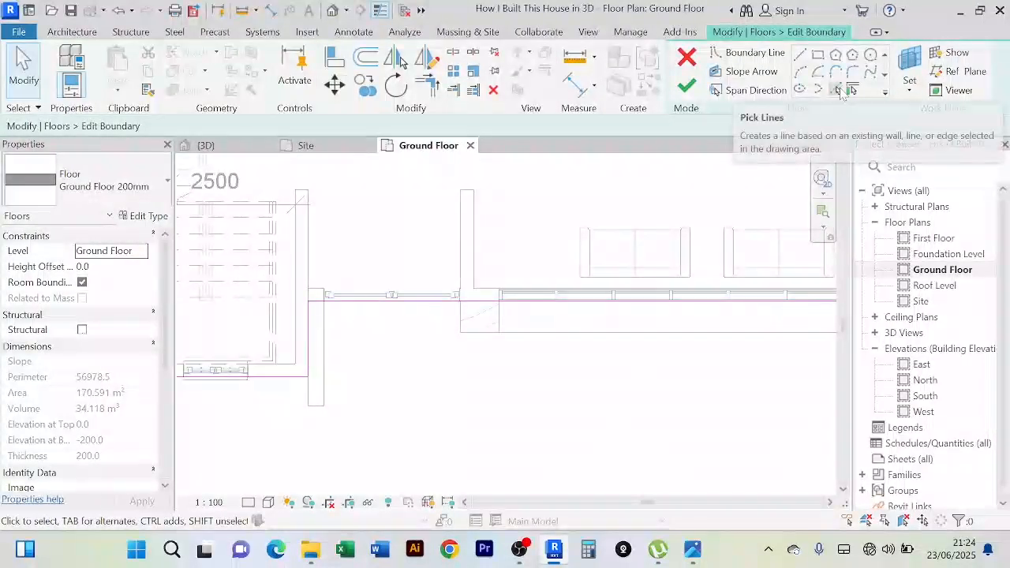
click(835, 89)
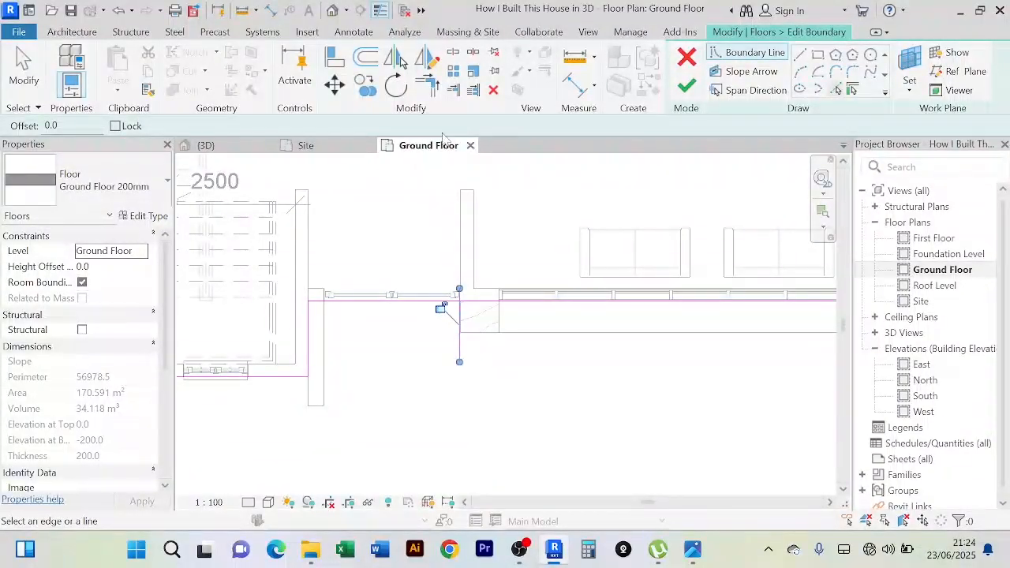
Step: Trim and extend the new line to corners with the staircase front and living room front boundary lines
click(433, 91)
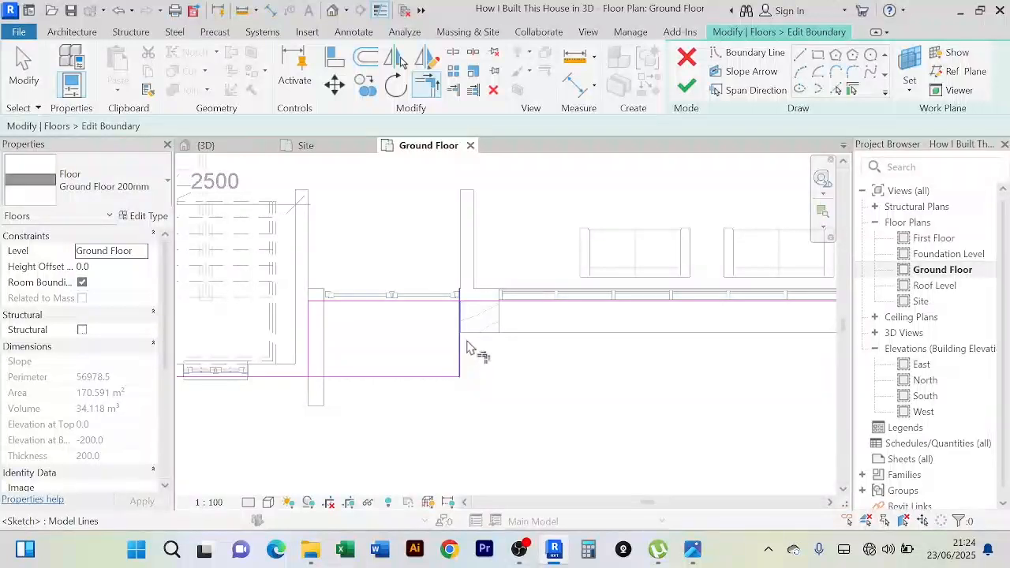
click(501, 296)
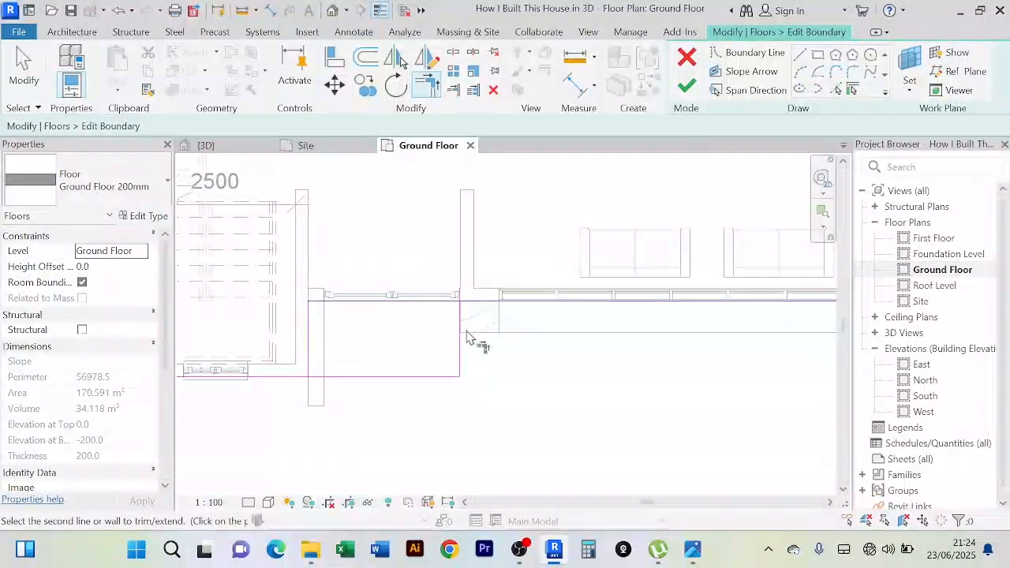
right_click(395, 238)
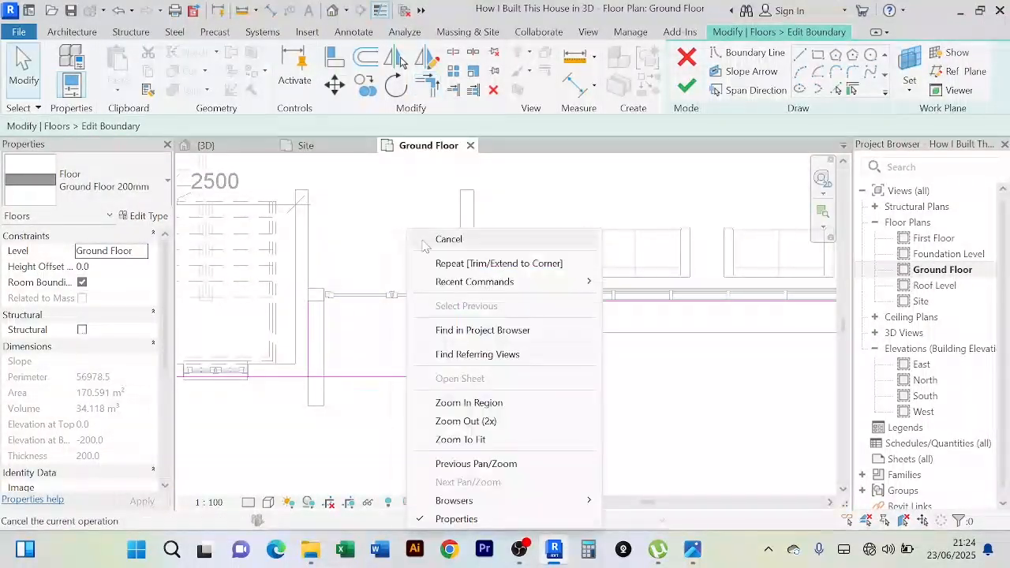
click(442, 239)
Step: Delete the leftover boundary segment along the staircase wall beside the entrance and finish the slab boundary edit
click(313, 343)
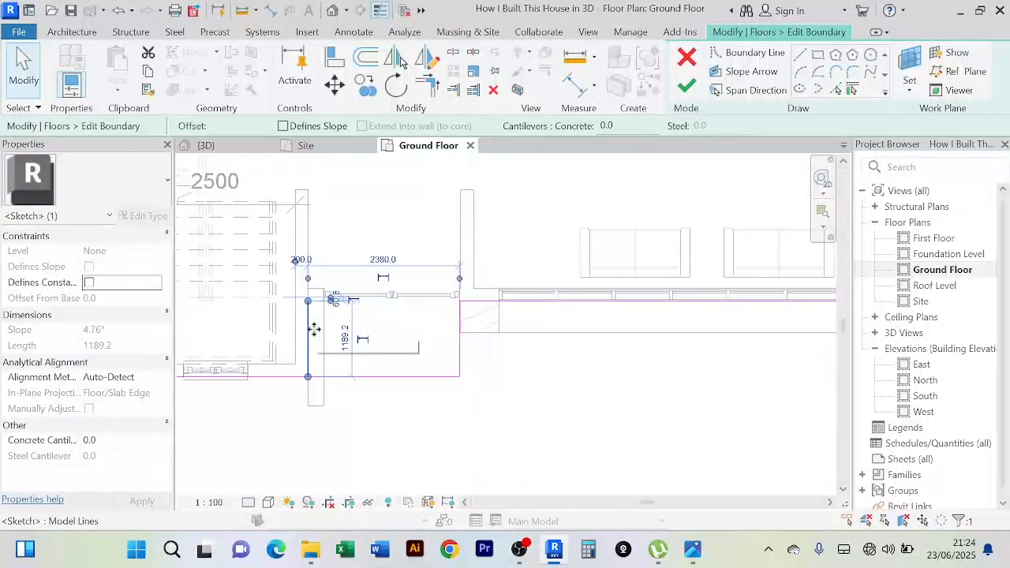
key(Delete)
scroll(390, 287, down, 2)
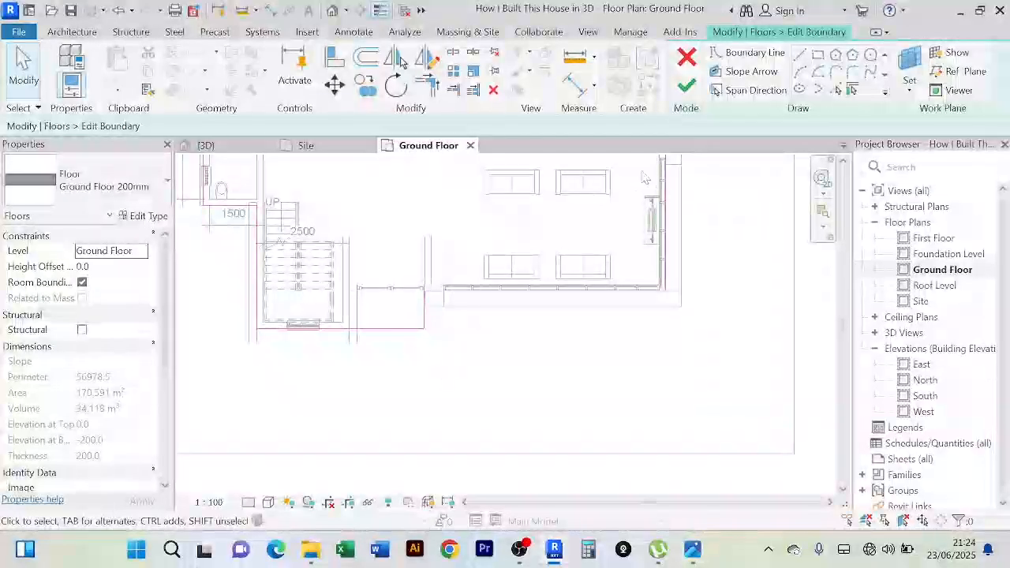
click(687, 87)
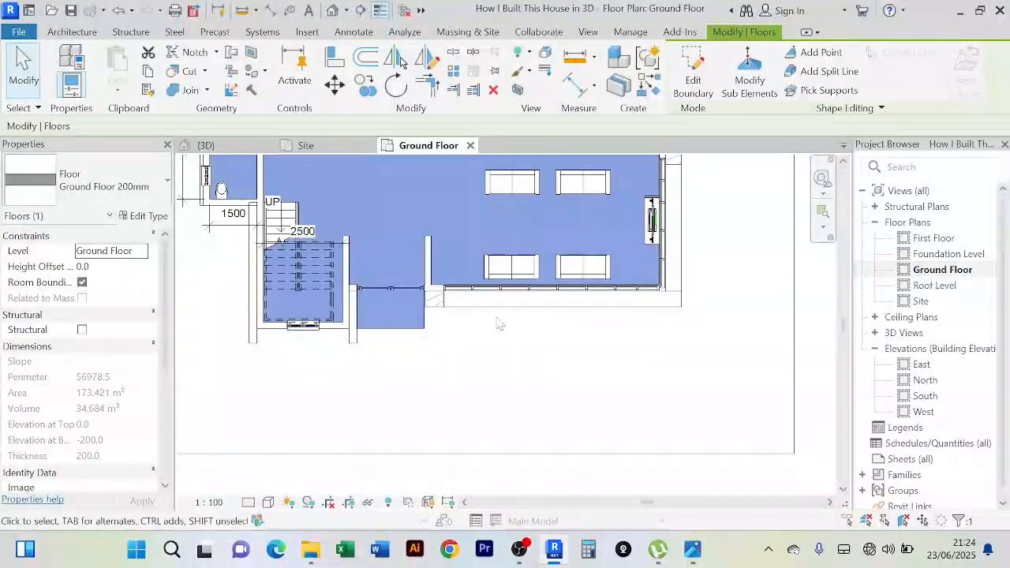
Step: Examine the extended entrance slab against the casings, brick wall and grass in the 3D view
scroll(410, 317, up, 2)
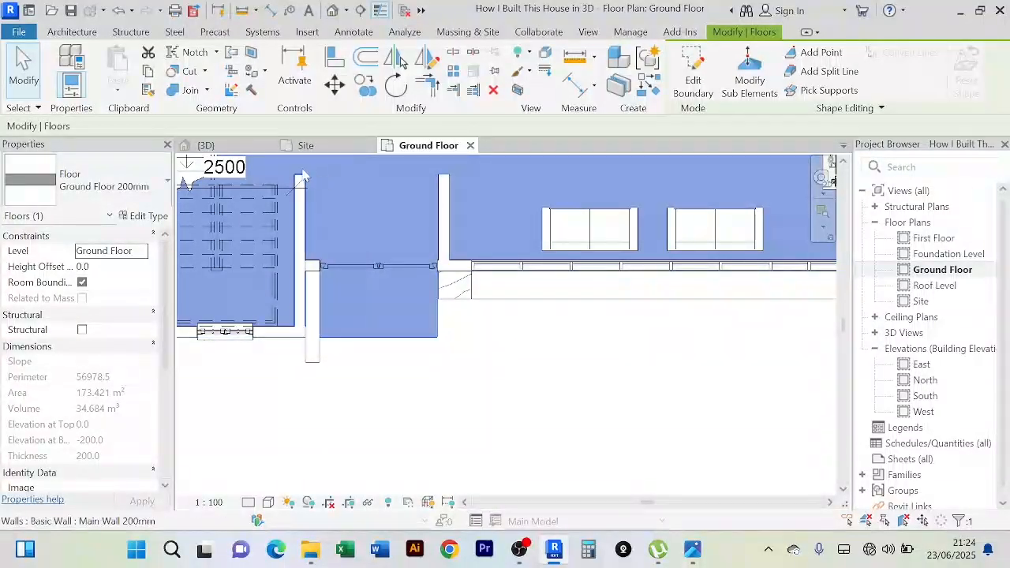
click(237, 148)
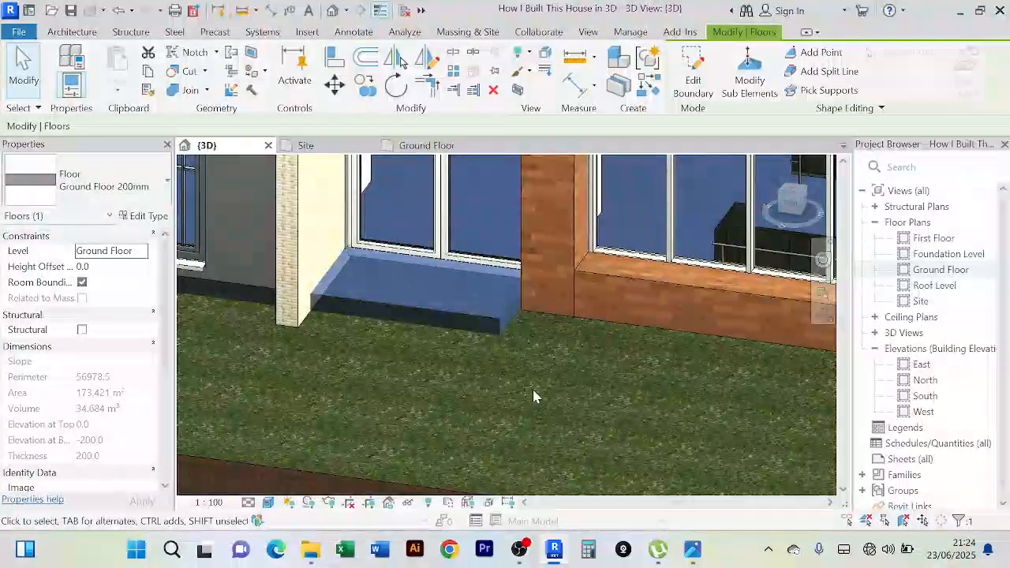
middle_drag(534, 399, 572, 317)
click(415, 472)
scroll(554, 366, up, 2)
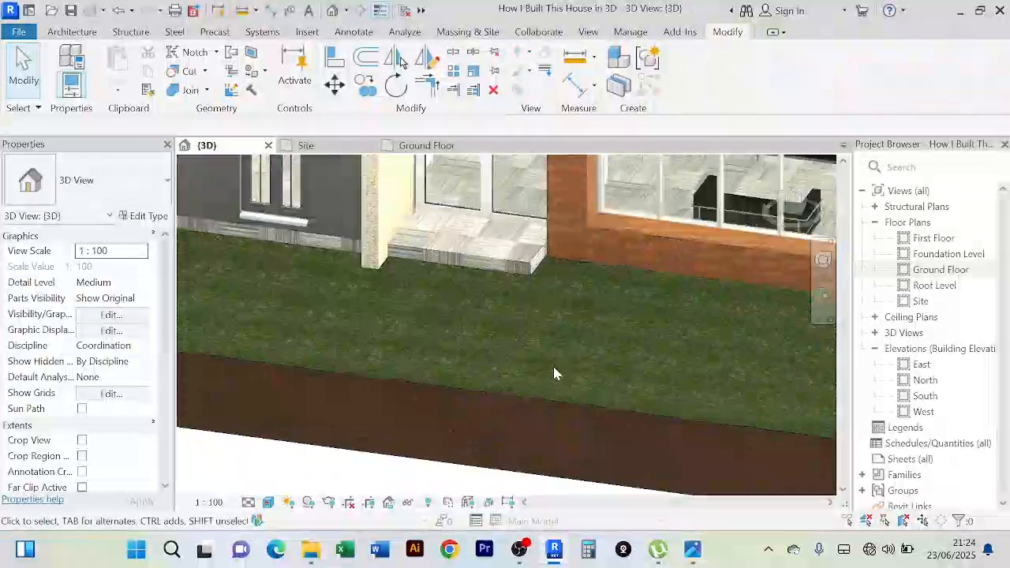
shift+middle_drag(553, 374, 673, 354)
scroll(635, 352, up, 2)
scroll(660, 356, down, 3)
scroll(479, 329, up, 3)
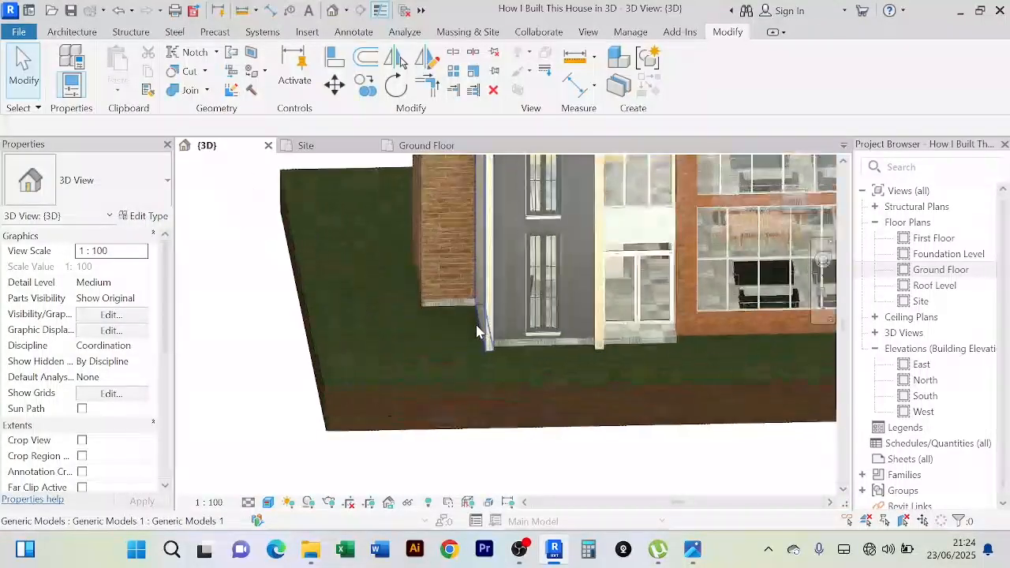
scroll(480, 330, down, 4)
shift+middle_drag(489, 357, 575, 374)
scroll(561, 363, up, 3)
scroll(575, 373, up, 4)
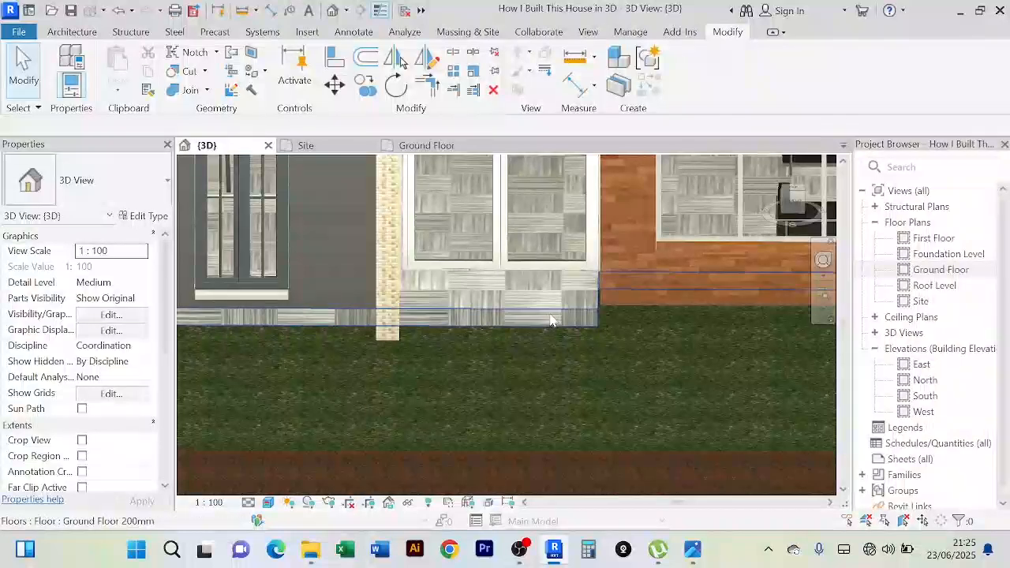
Step: Reopen the ground floor slab's boundary for editing in the Ground Floor plan
click(553, 319)
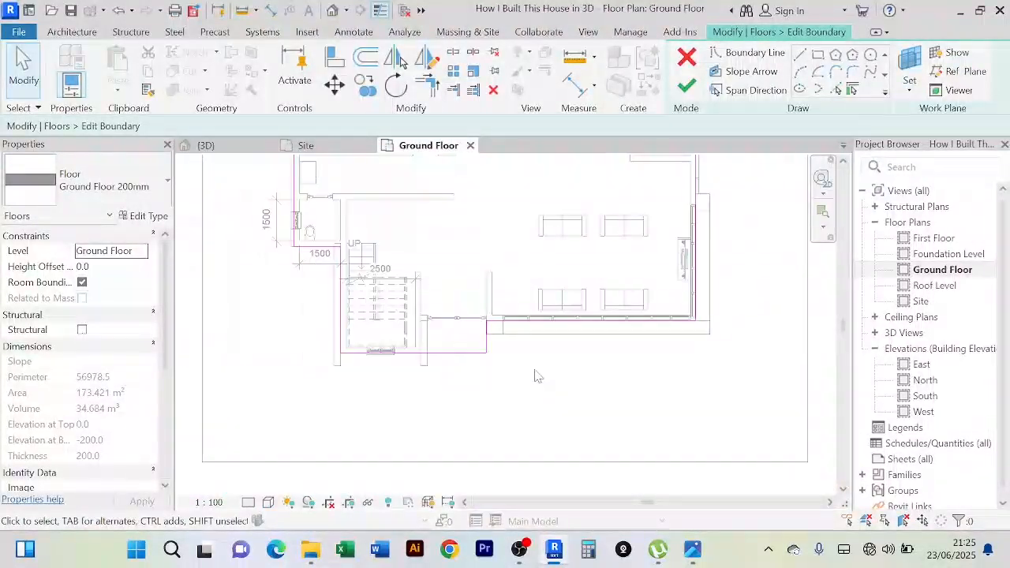
scroll(538, 377, down, 3)
middle_drag(541, 387, 534, 404)
scroll(636, 255, up, 4)
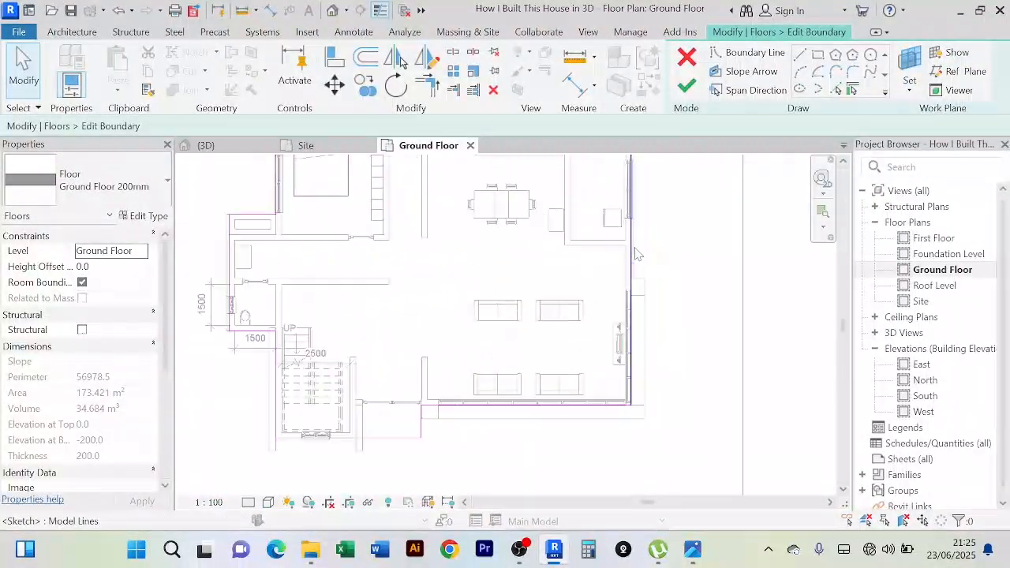
middle_drag(664, 269, 635, 394)
scroll(620, 300, down, 2)
scroll(620, 301, down, 1)
scroll(580, 212, up, 3)
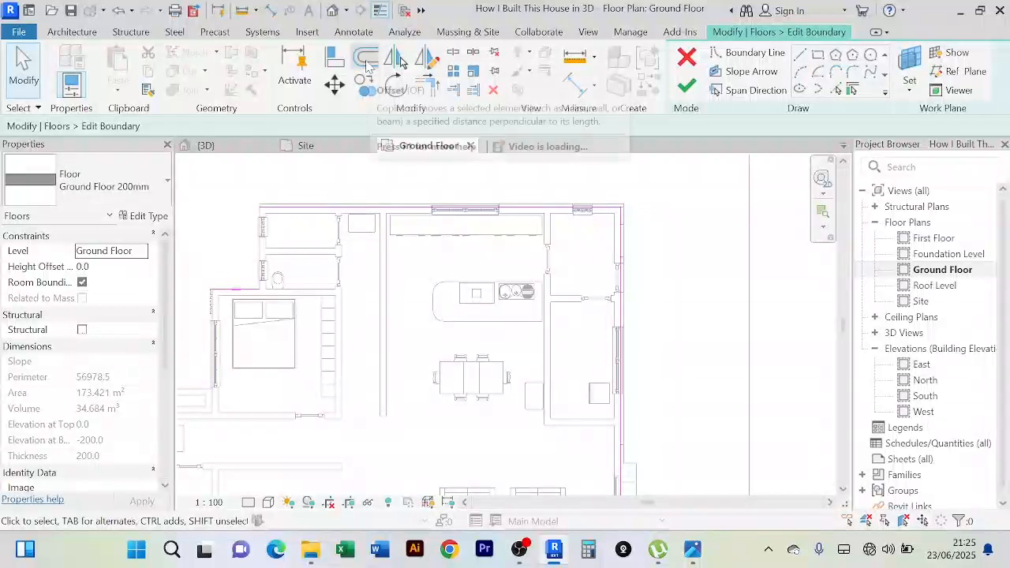
Step: Offset copies of the slab's north, east and bathroom-side boundary lines 500 mm outward
click(365, 62)
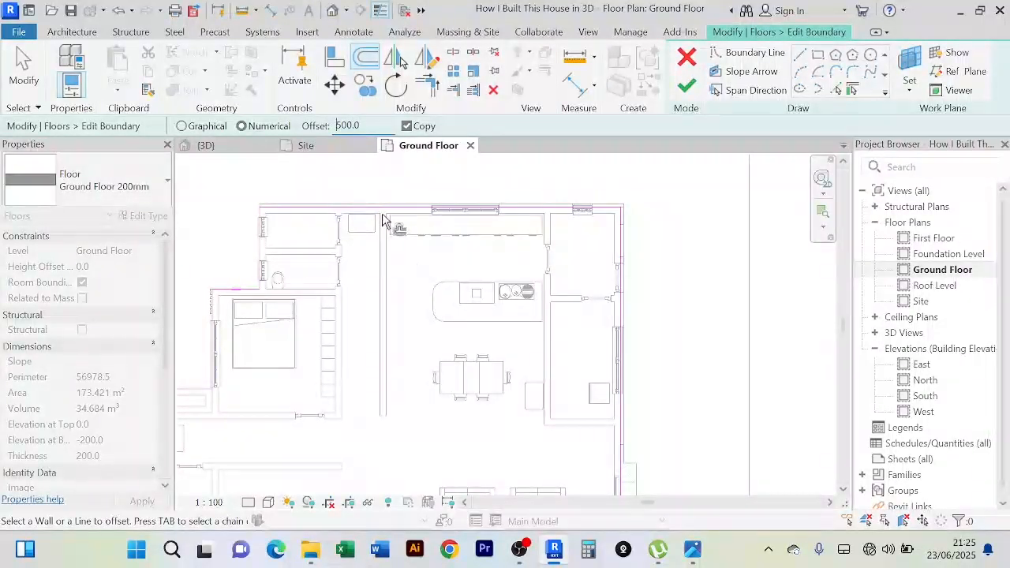
click(476, 218)
click(639, 245)
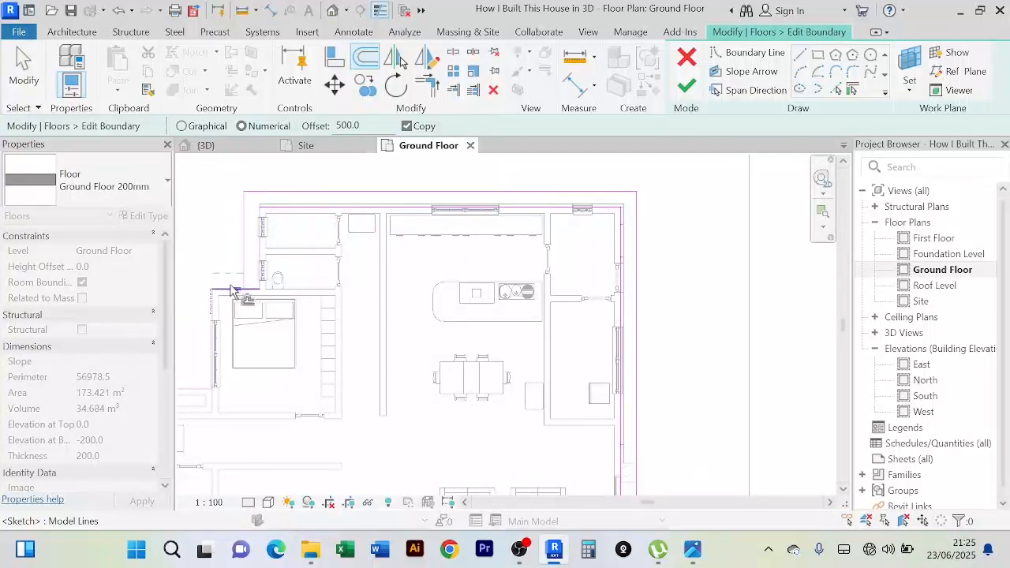
Step: Offset copies of the bedroom-side, westernmost and staircase front boundary lines 500 mm outward
middle_drag(338, 241, 482, 180)
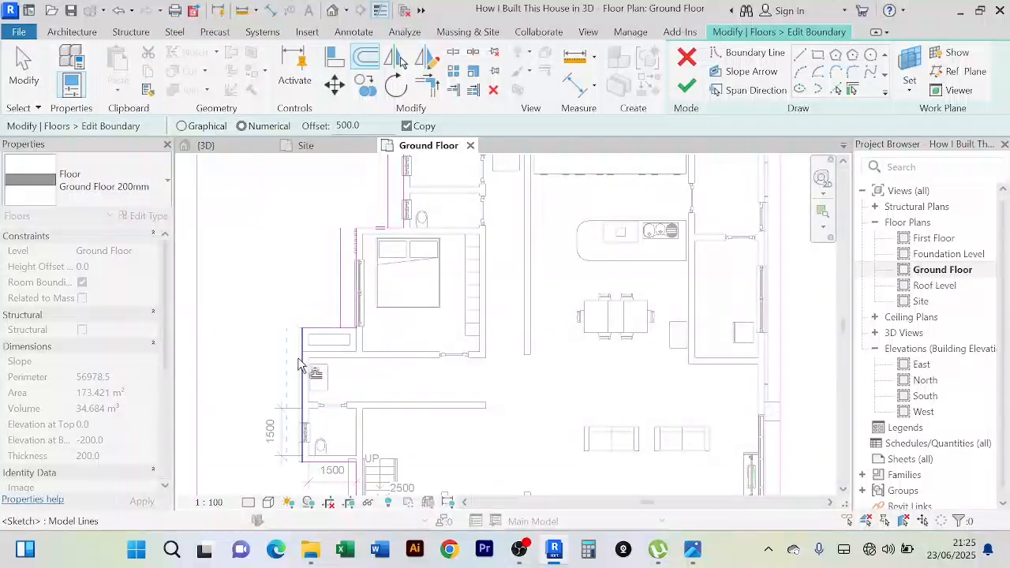
scroll(455, 337, down, 3)
middle_drag(465, 337, 448, 222)
scroll(400, 314, up, 2)
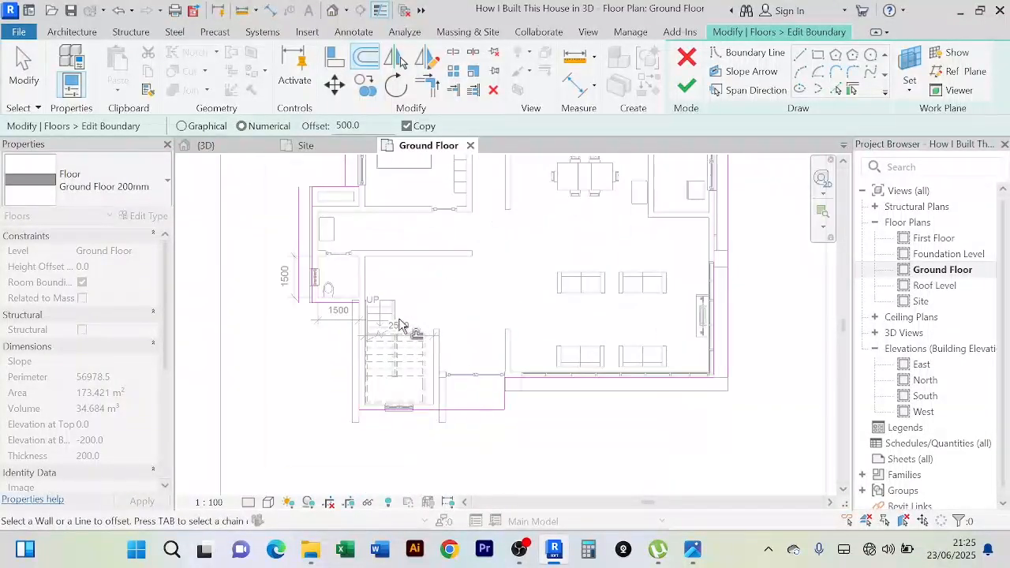
middle_drag(400, 320, 401, 267)
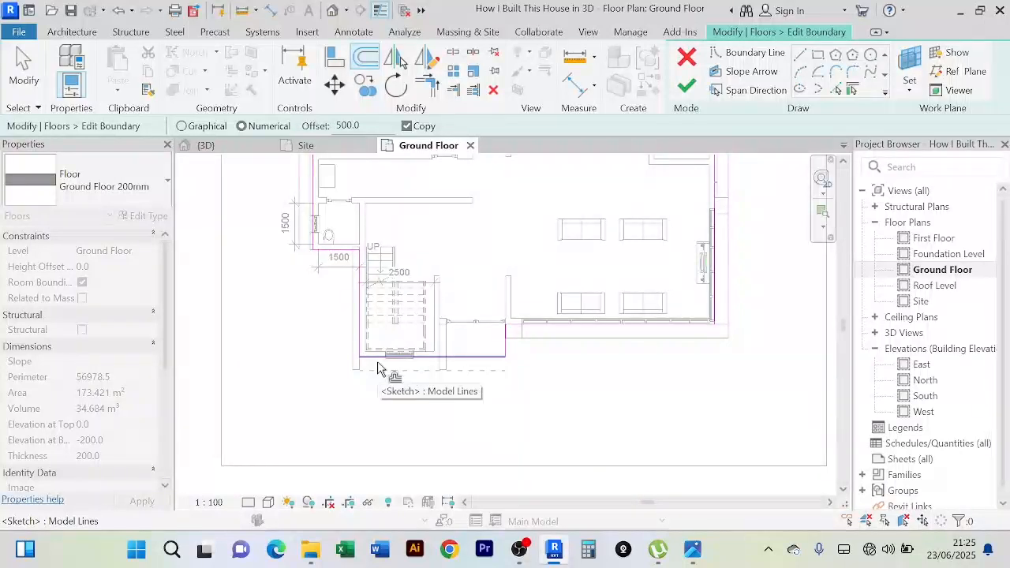
middle_drag(762, 352, 690, 331)
scroll(664, 424, down, 2)
scroll(654, 405, up, 1)
scroll(654, 405, down, 1)
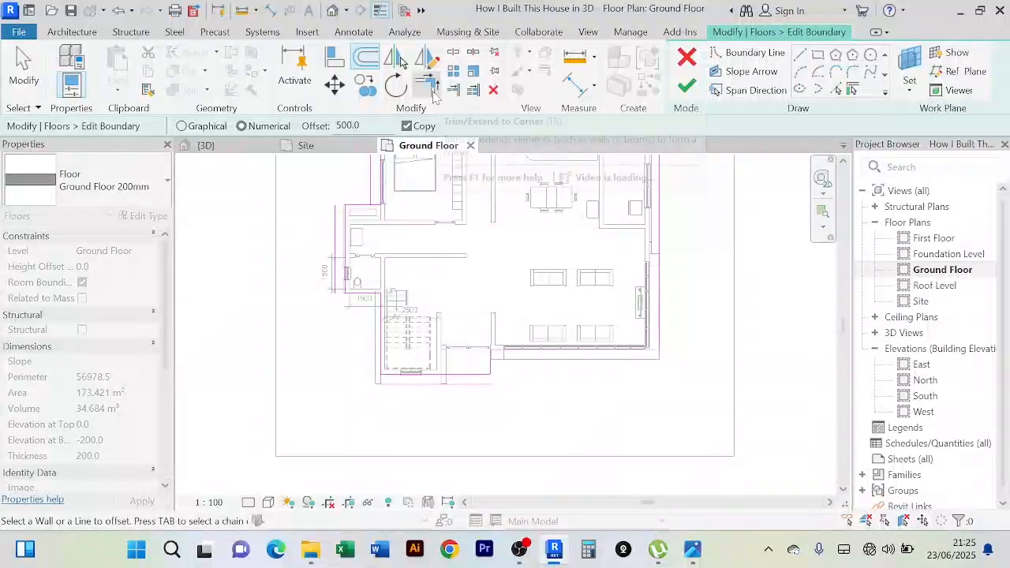
Step: Extend the offset front line and the offset east line to meet at a corner outside the living room
click(428, 85)
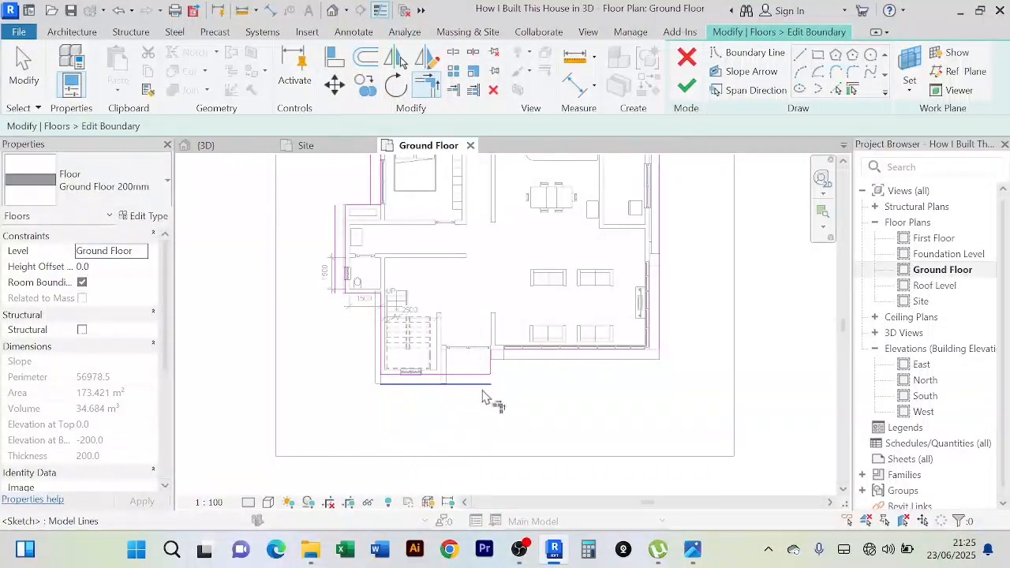
click(662, 269)
scroll(675, 273, down, 3)
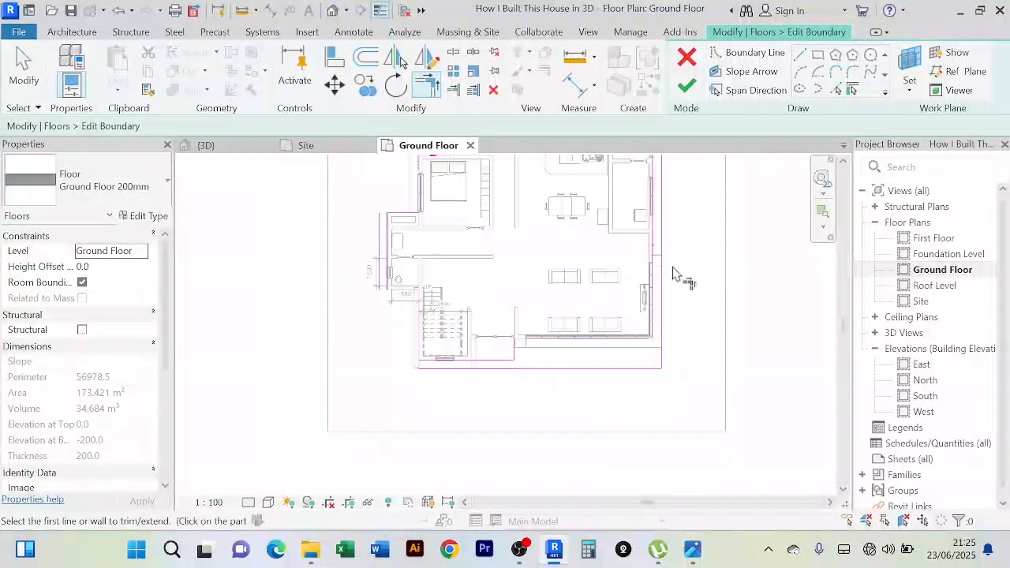
Step: Extend the offset north line and the bedroom-side offset line to meet at a corner
middle_drag(681, 291, 650, 446)
scroll(653, 328, up, 3)
mouse_move(653, 337)
middle_down()
mouse_move(679, 293)
mouse_move(716, 268)
middle_up()
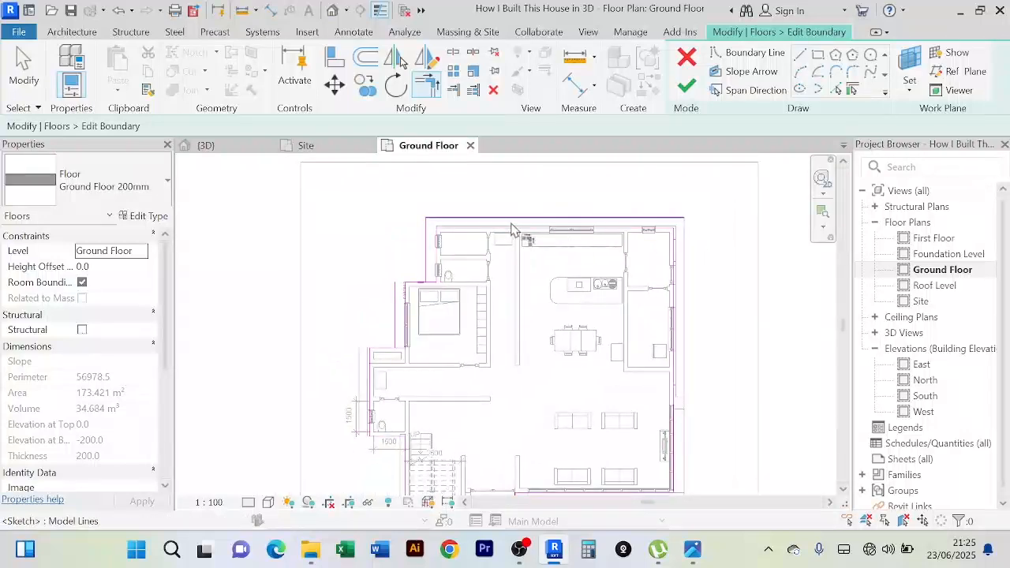
click(505, 218)
click(394, 341)
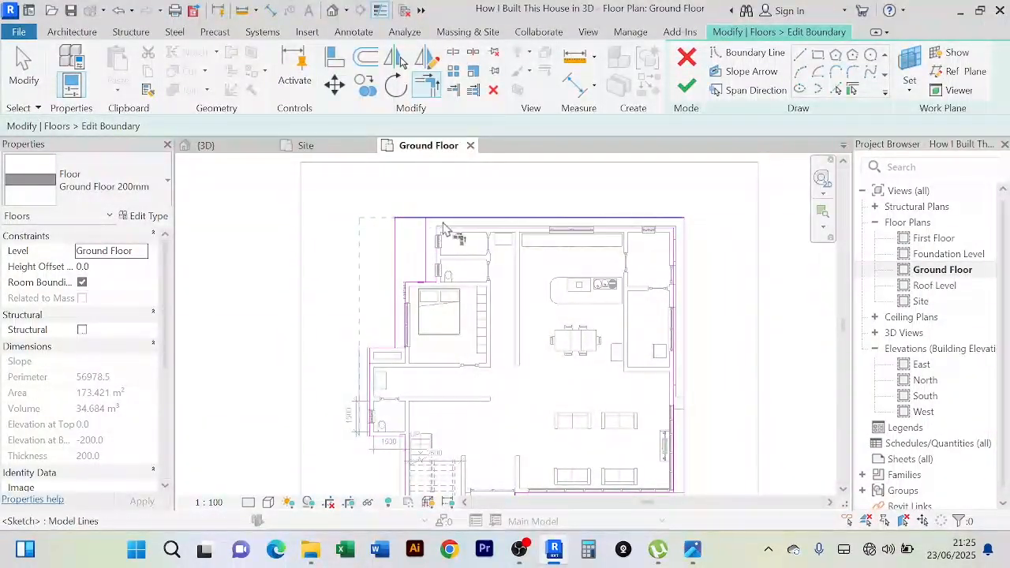
Step: Extend the offset westernmost line and the offset front line to meet at a corner outside the staircase
middle_drag(355, 356, 365, 267)
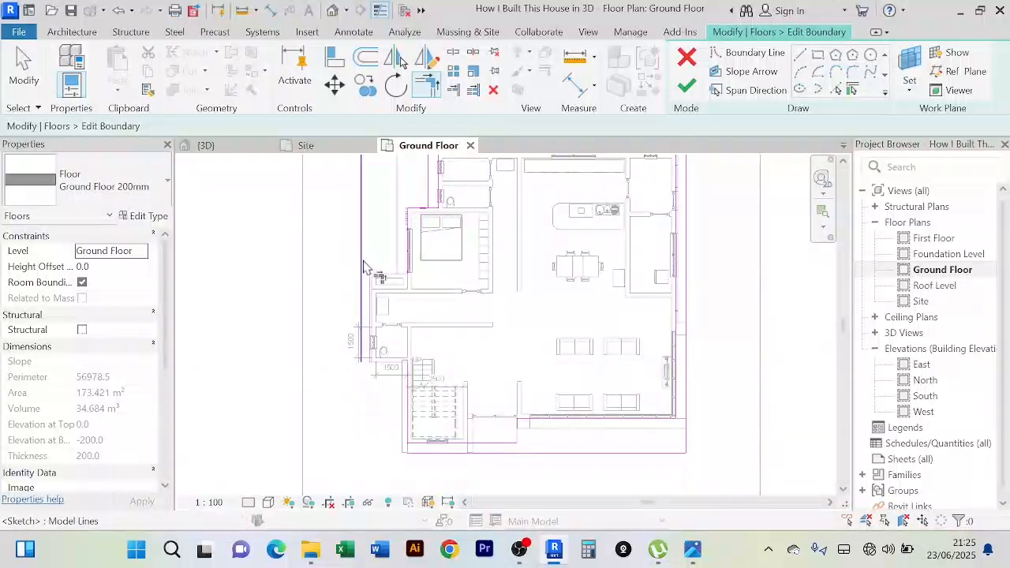
click(505, 462)
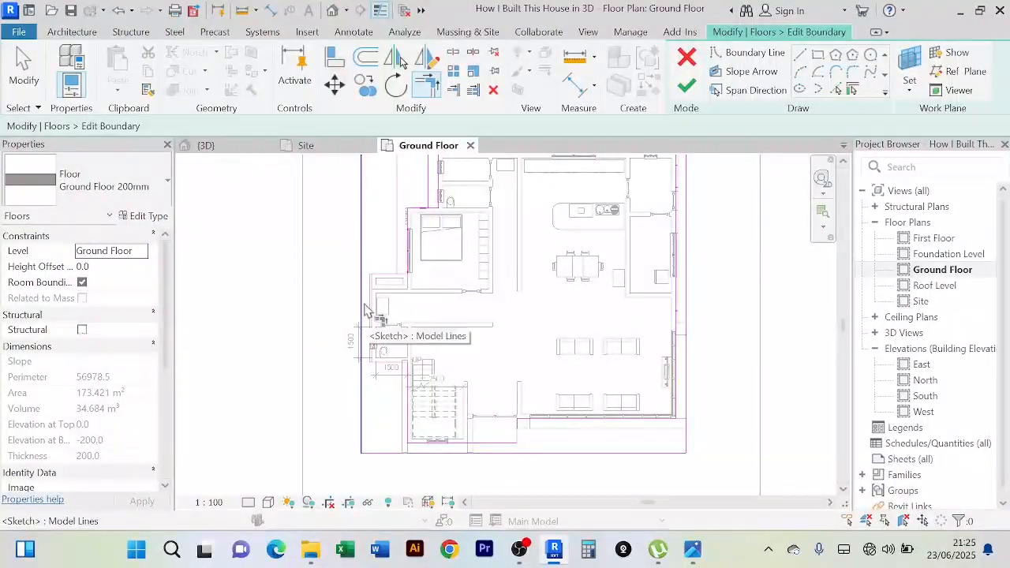
right_click(328, 260)
click(337, 263)
right_click(338, 264)
click(352, 245)
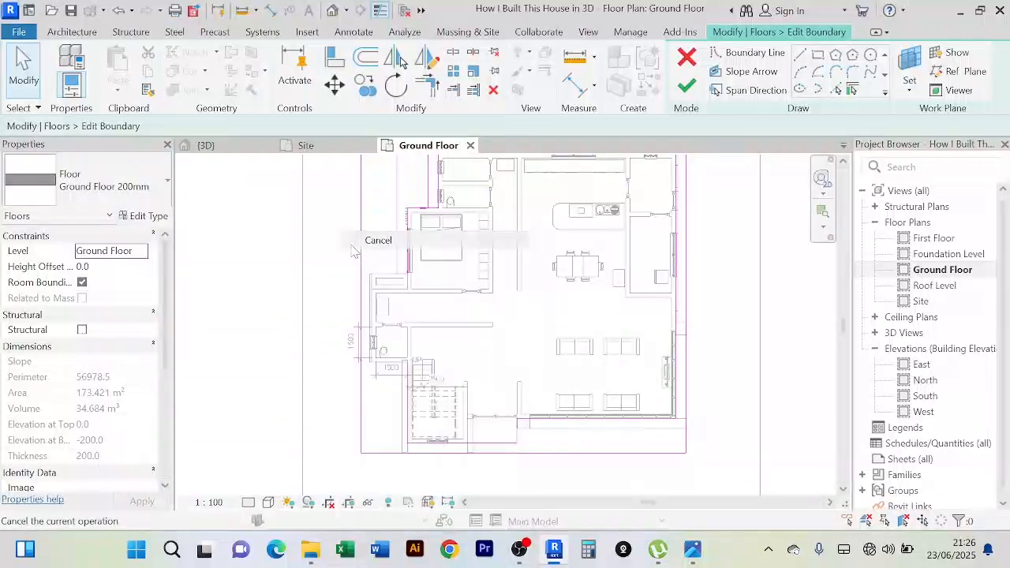
Step: Delete the slab's original inner boundary lines along the west side of the bedroom and bathroom
scroll(379, 294, up, 2)
click(373, 292)
key(Delete)
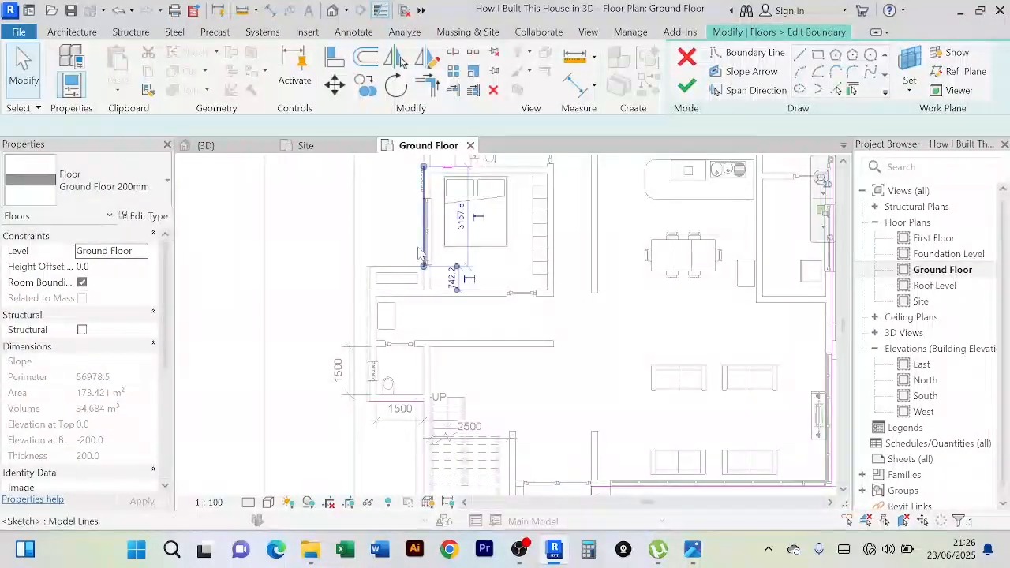
key(Delete)
middle_drag(499, 283, 466, 367)
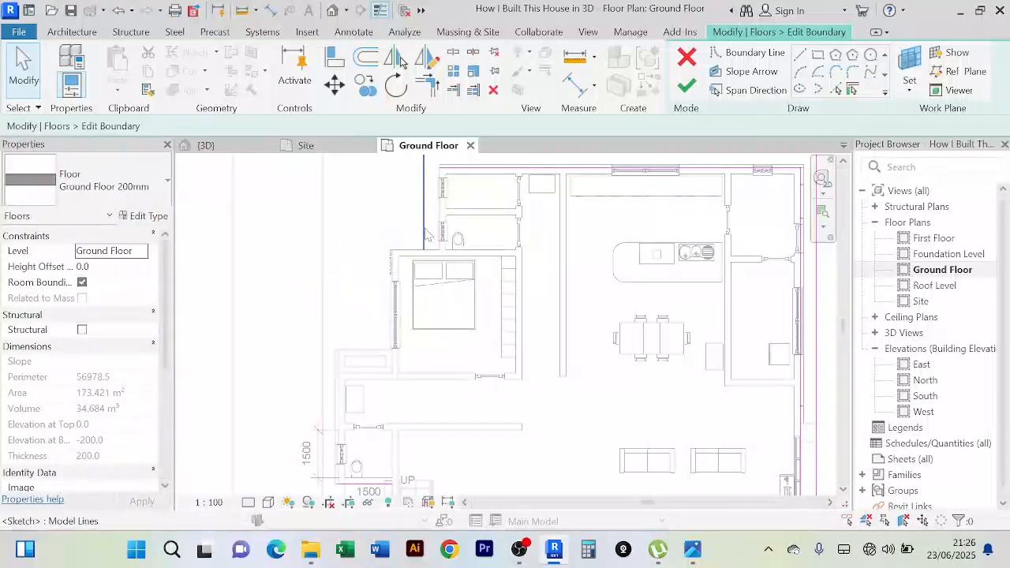
click(425, 234)
key(Delete)
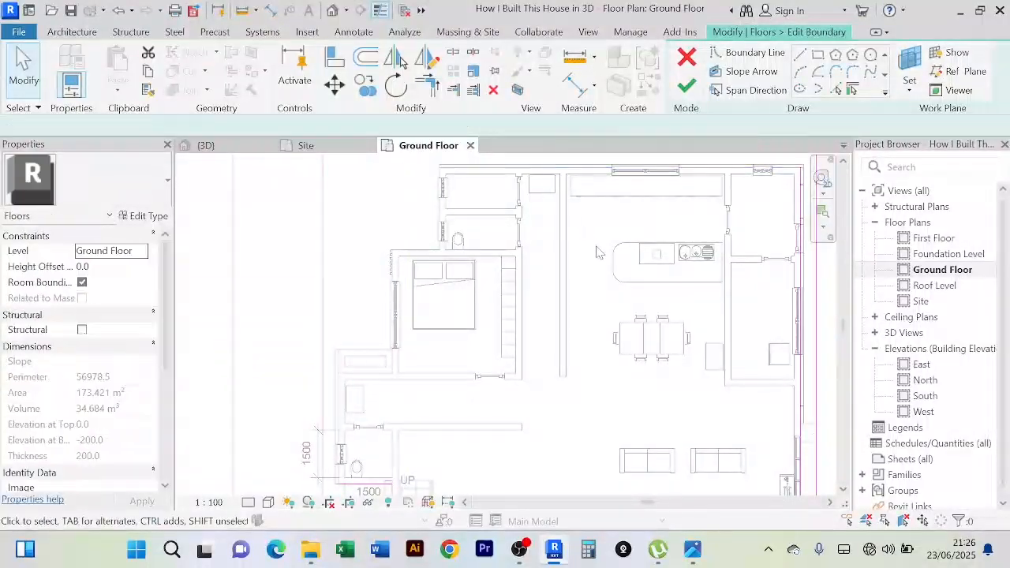
Step: Delete the slab's original east boundary line running along the exterior wall
scroll(596, 247, down, 3)
middle_drag(581, 255, 515, 253)
scroll(612, 241, up, 3)
click(693, 224)
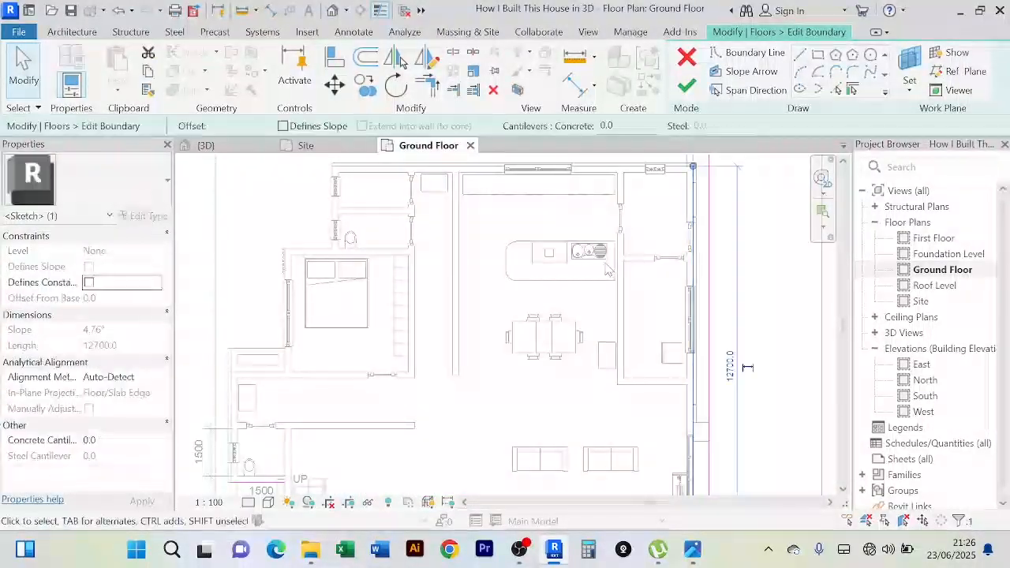
key(Delete)
Step: Delete the original front boundary lines below the living room, entrance and staircase
scroll(600, 277, down, 7)
middle_drag(594, 305, 589, 282)
scroll(571, 352, up, 4)
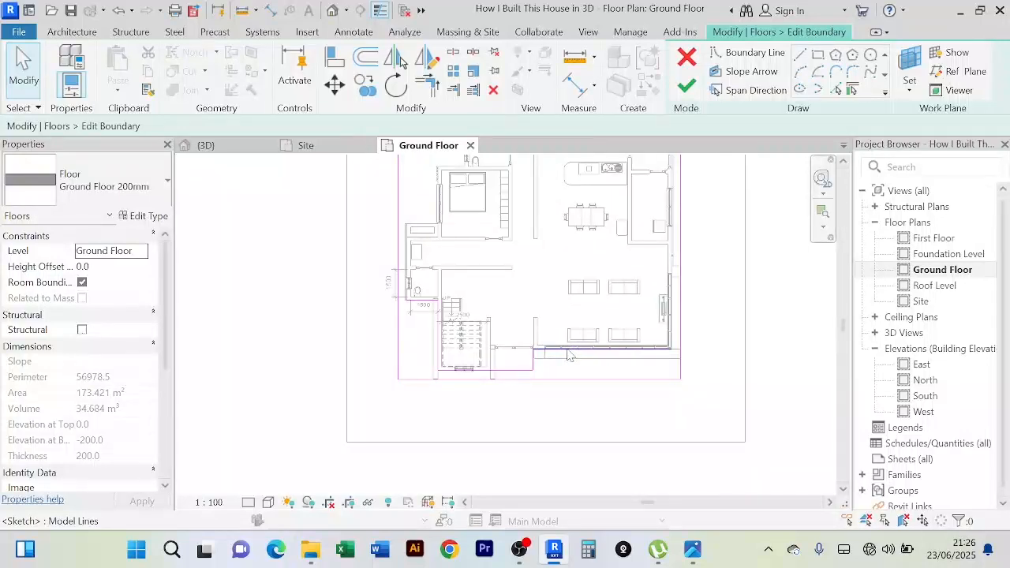
click(529, 380)
click(500, 371)
key(Delete)
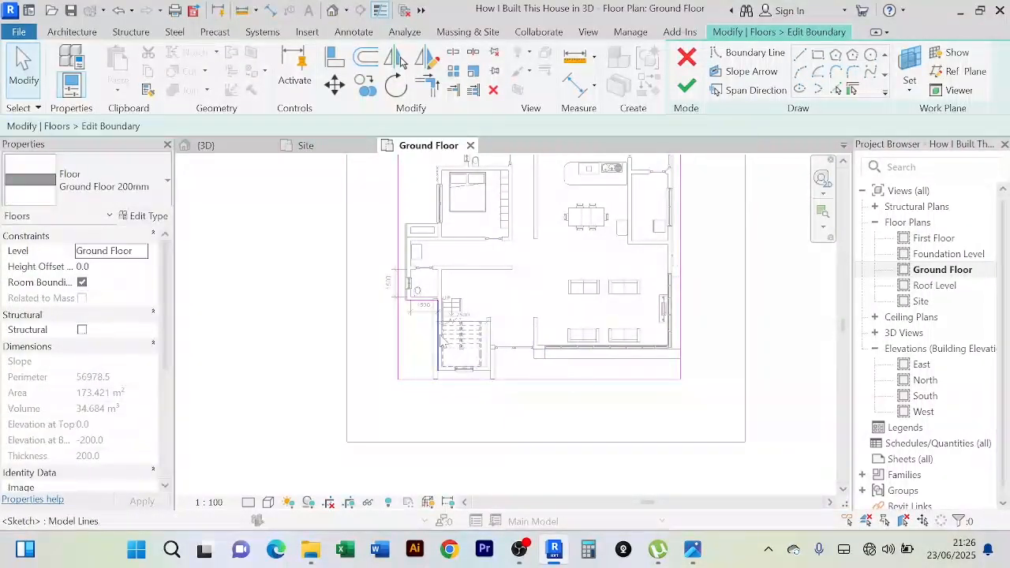
Step: Delete the original boundary lines beside the staircase and below the small toilet, and finish the slab's boundary edit
click(438, 335)
key(Delete)
click(425, 300)
key(Delete)
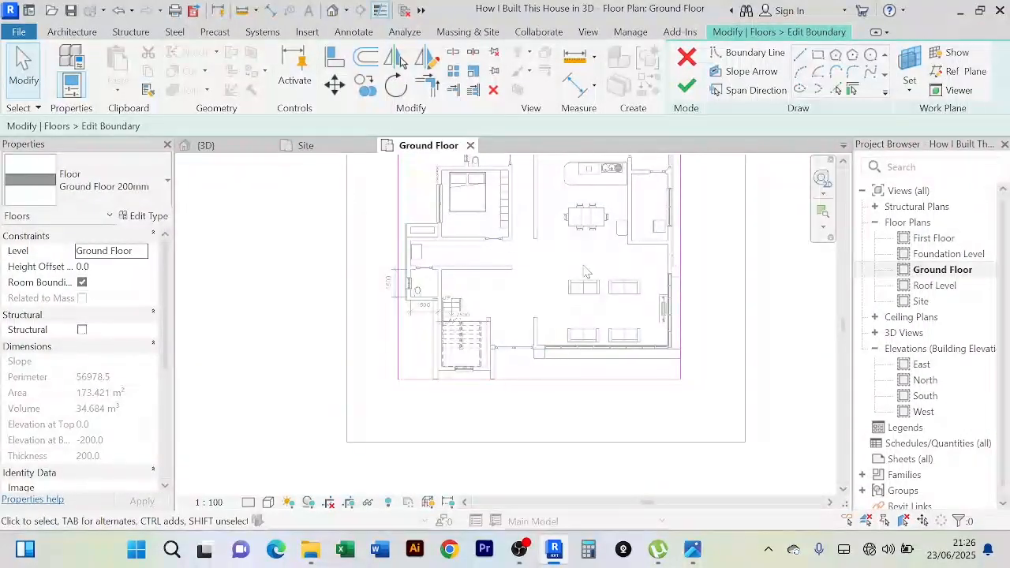
scroll(586, 273, down, 2)
click(686, 85)
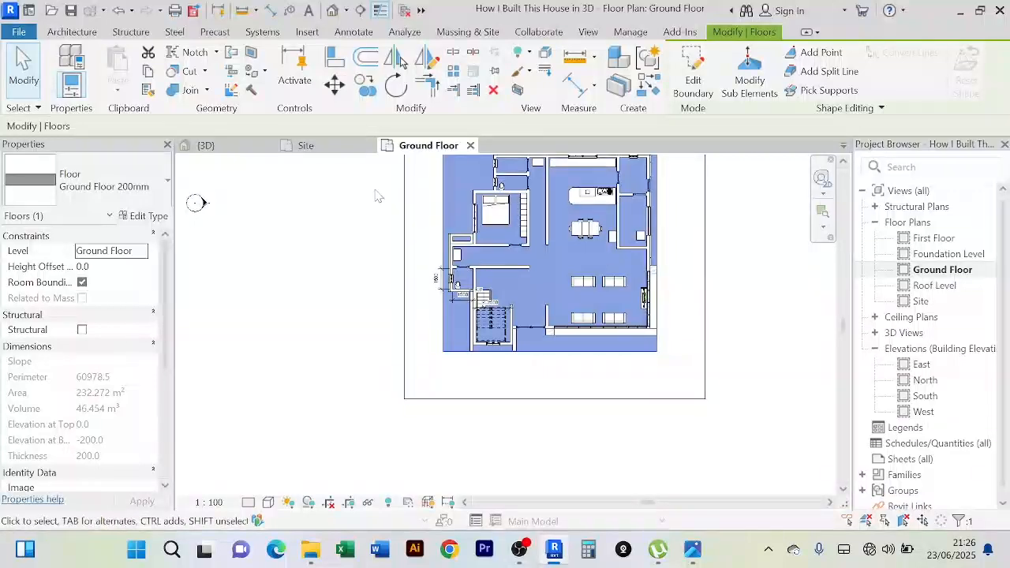
Step: Examine the widened ground floor slab around the front and sides of the house in the 3D view
click(255, 149)
scroll(673, 400, down, 2)
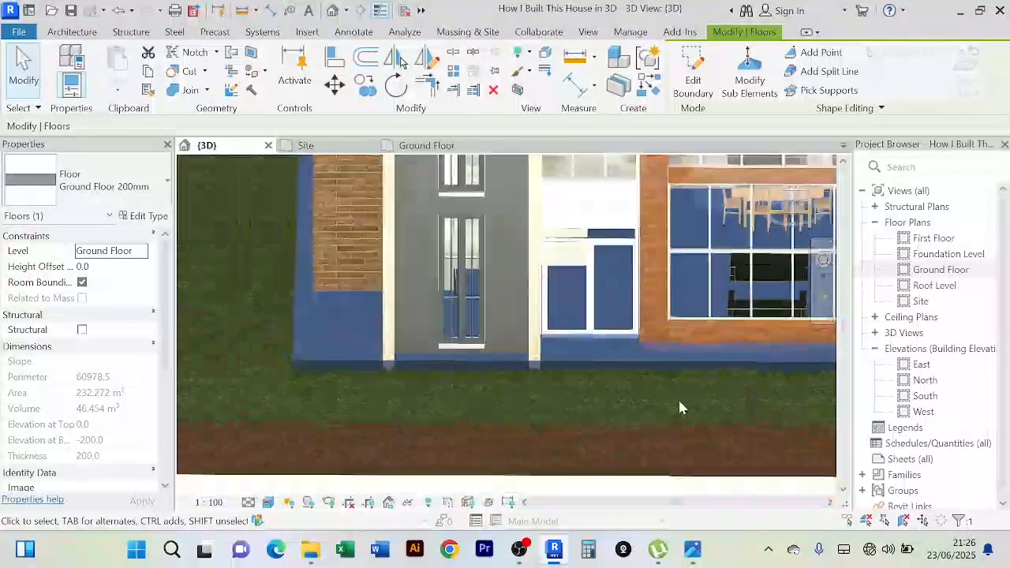
middle_drag(678, 399, 637, 421)
click(618, 454)
scroll(619, 455, down, 1)
mouse_move(600, 427)
shift+middle_down()
mouse_move(591, 419)
mouse_move(576, 453)
mouse_move(451, 469)
mouse_move(439, 494)
mouse_move(585, 442)
mouse_move(657, 445)
mouse_move(501, 467)
shift+middle_up()
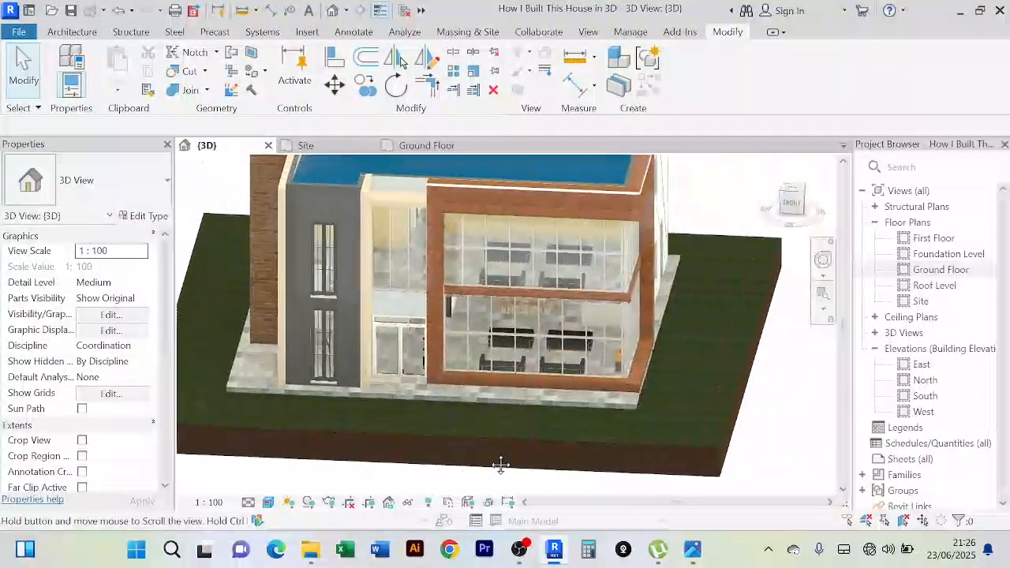
scroll(657, 362, up, 3)
scroll(656, 362, down, 2)
shift+middle_drag(656, 362, 649, 385)
scroll(672, 390, up, 3)
scroll(641, 364, up, 3)
scroll(609, 360, down, 6)
scroll(526, 385, up, 2)
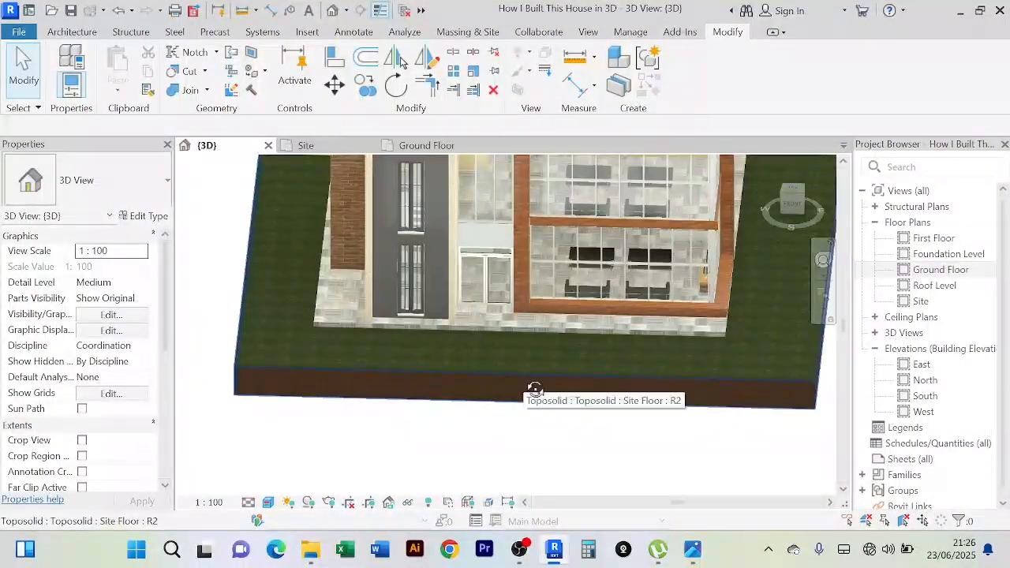
shift+middle_drag(532, 400, 545, 348)
scroll(527, 383, up, 2)
scroll(527, 382, up, 1)
scroll(542, 338, down, 3)
mouse_move(544, 348)
middle_down()
mouse_move(550, 376)
mouse_move(536, 349)
middle_up()
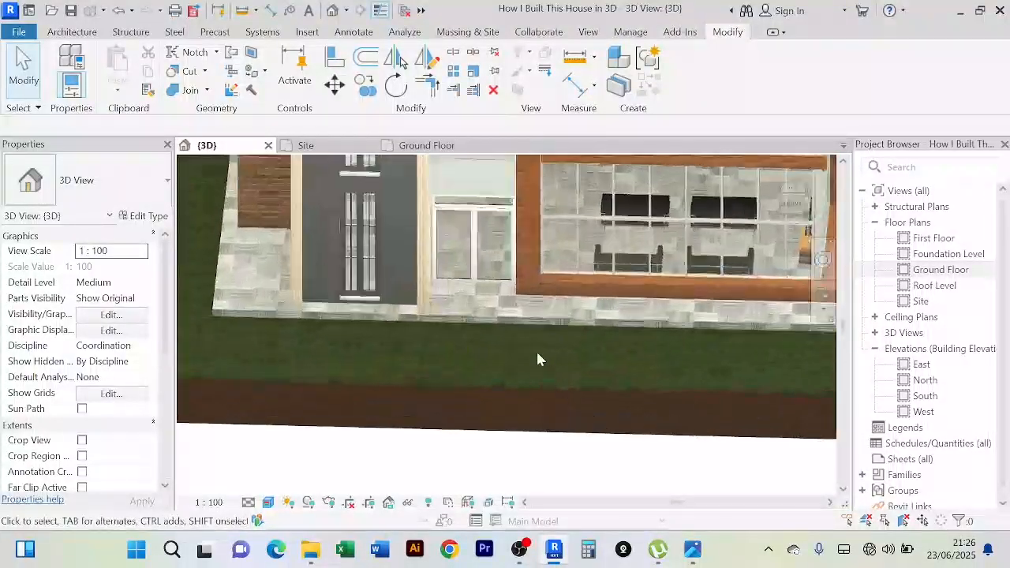
Step: Edit the ground floor slab's boundary in the Ground Floor plan, moving its east line outward to about 1200 mm from the east wall
click(541, 298)
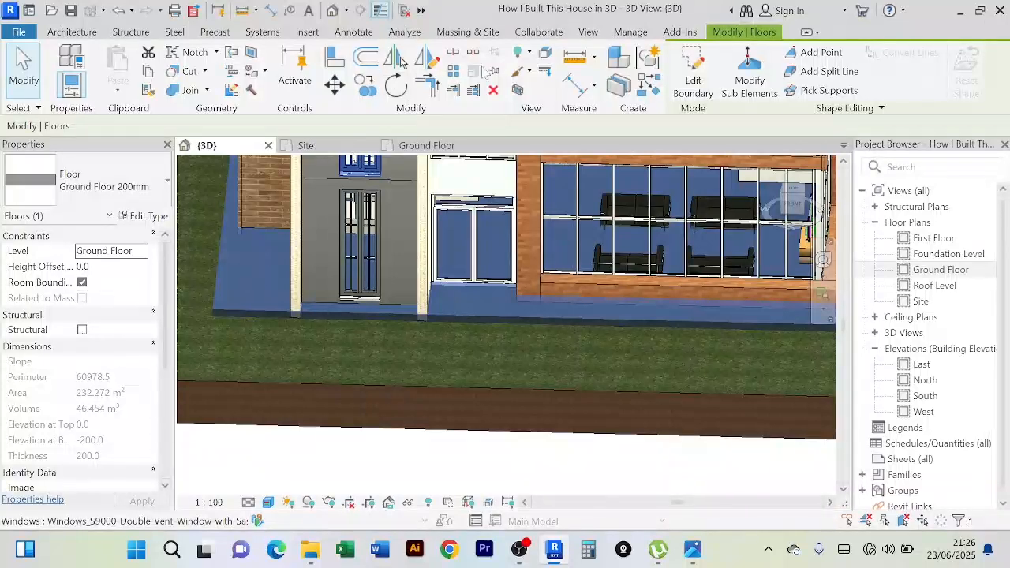
click(693, 79)
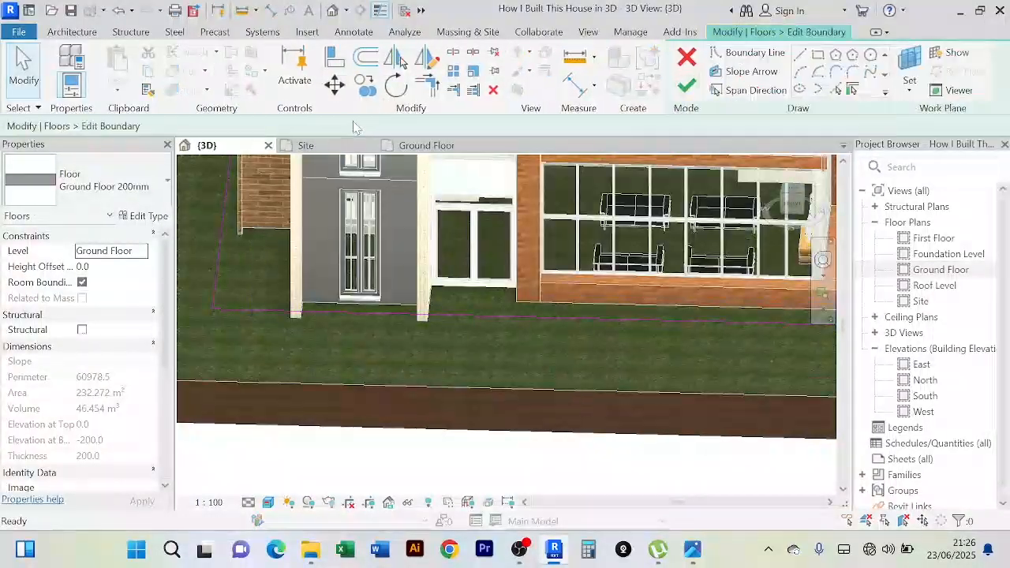
click(426, 145)
scroll(684, 254, up, 4)
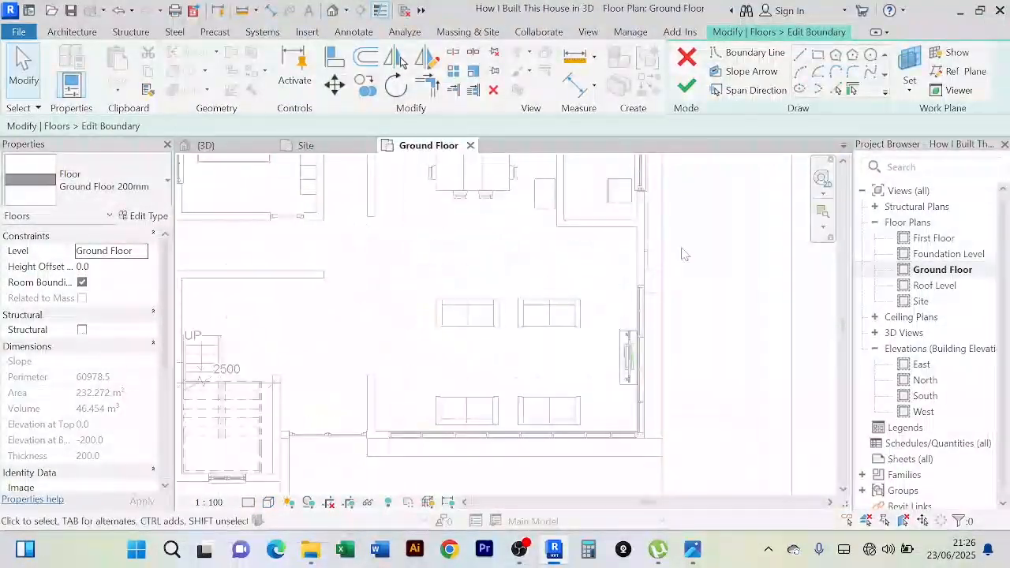
scroll(629, 320, down, 3)
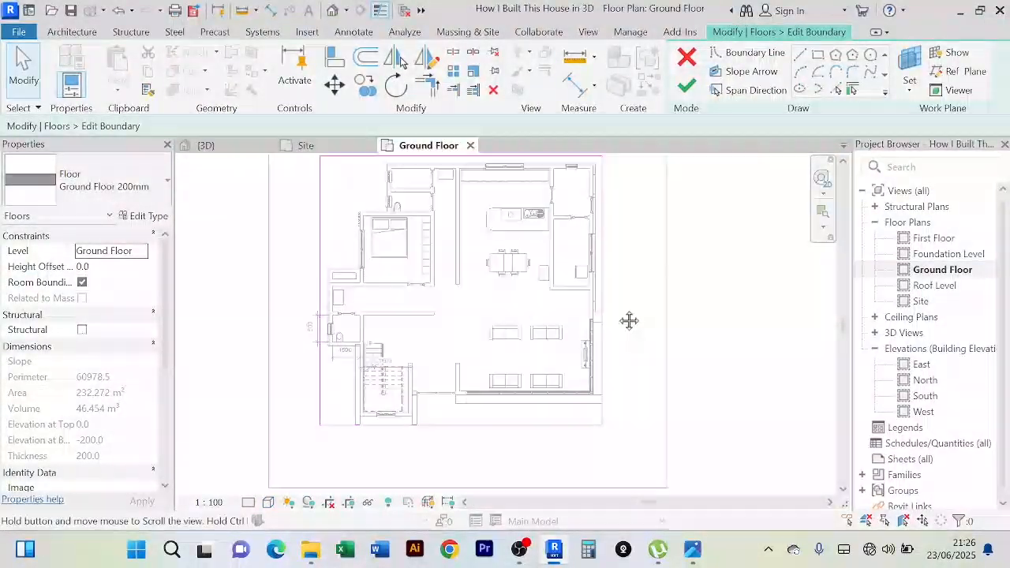
click(587, 315)
scroll(608, 306, up, 3)
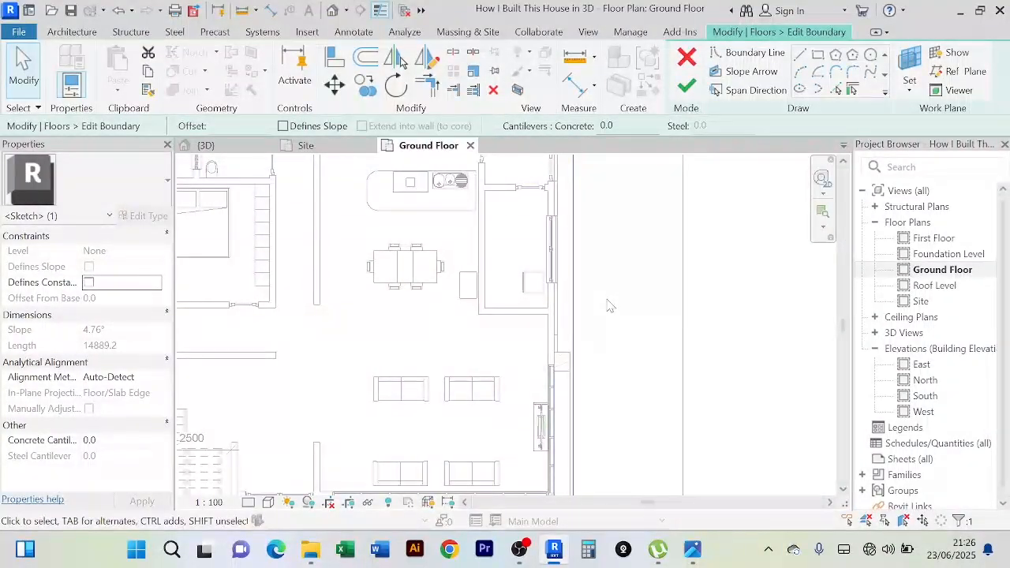
key(Right)
key(Right)
key(Right)
key(Right)
key(Right)
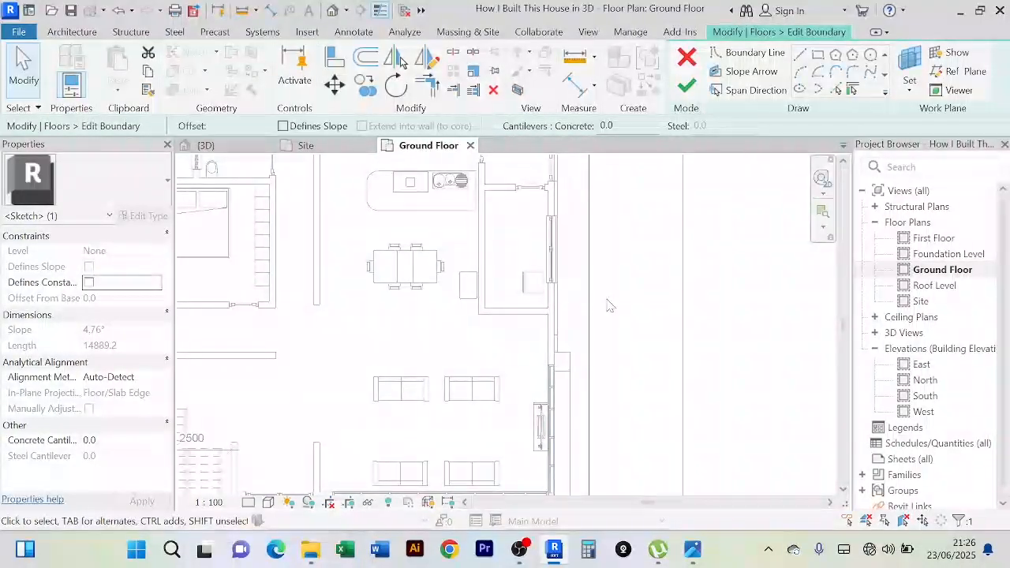
scroll(608, 306, down, 3)
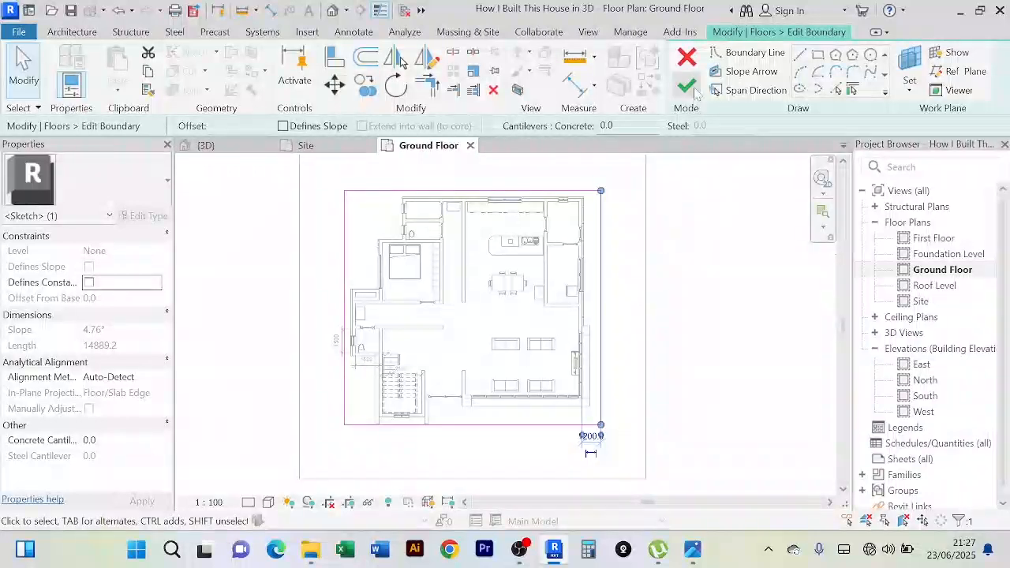
click(687, 86)
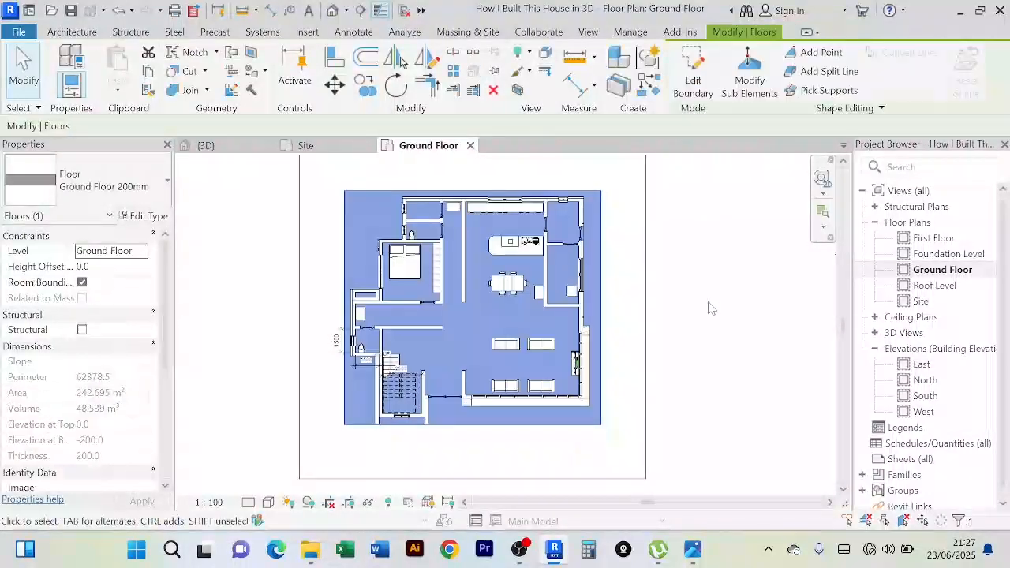
Step: Inspect the slab's widened east side around the house in the 3D view
click(229, 145)
scroll(620, 364, down, 3)
middle_drag(633, 394, 460, 413)
click(470, 424)
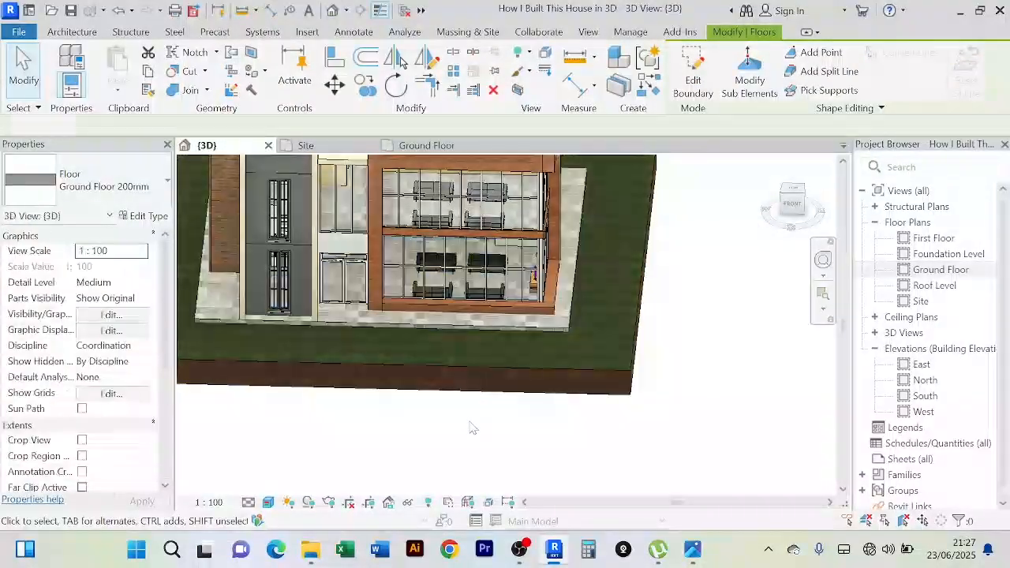
scroll(581, 277, down, 3)
shift+middle_drag(593, 292, 626, 279)
scroll(533, 338, up, 3)
scroll(532, 338, down, 5)
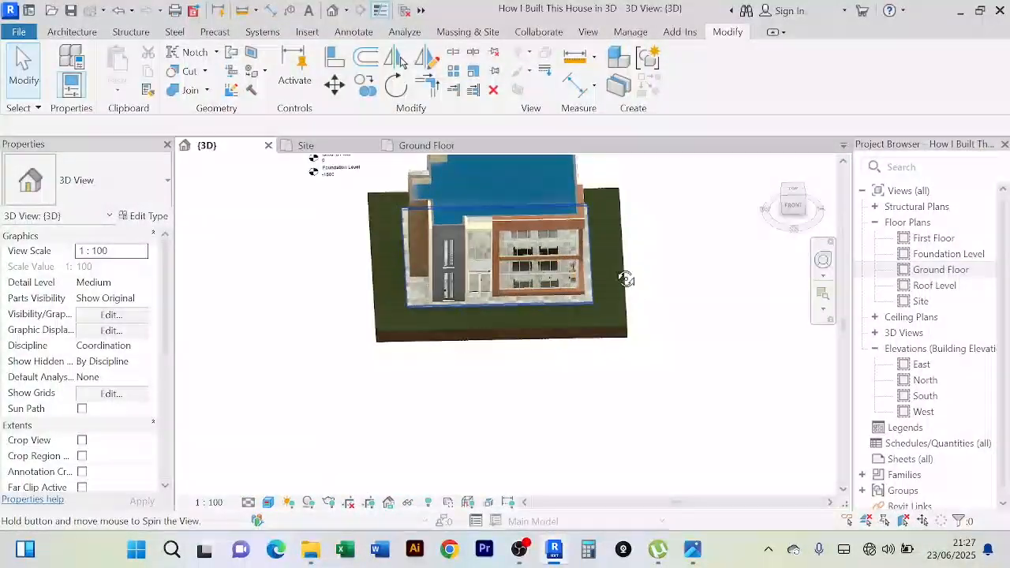
Step: Place an aligned dimension in the Site plan between the slab's front edge and the toposolid's front edge
click(312, 146)
middle_drag(713, 396, 670, 322)
click(565, 89)
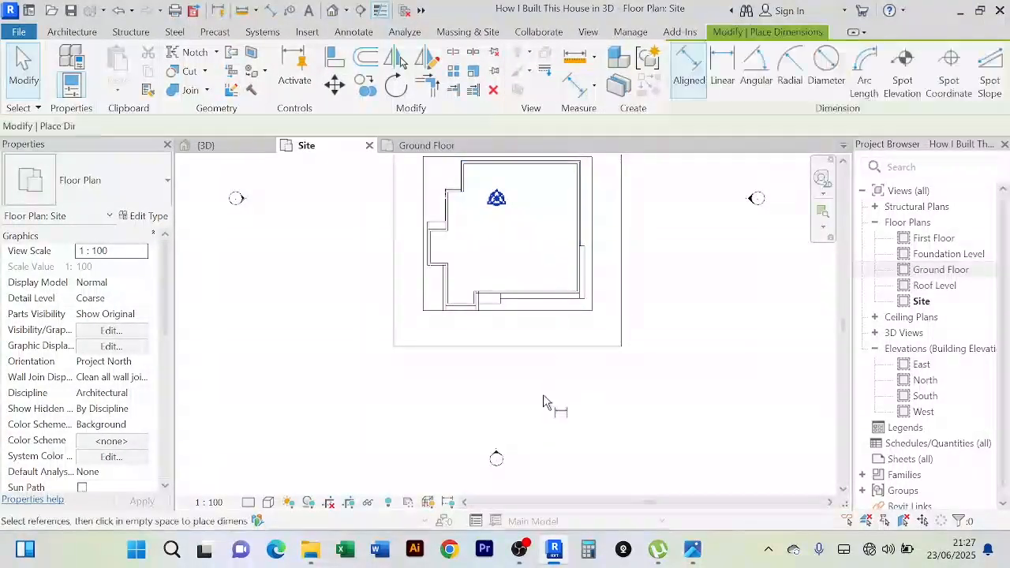
scroll(546, 400, up, 2)
click(590, 247)
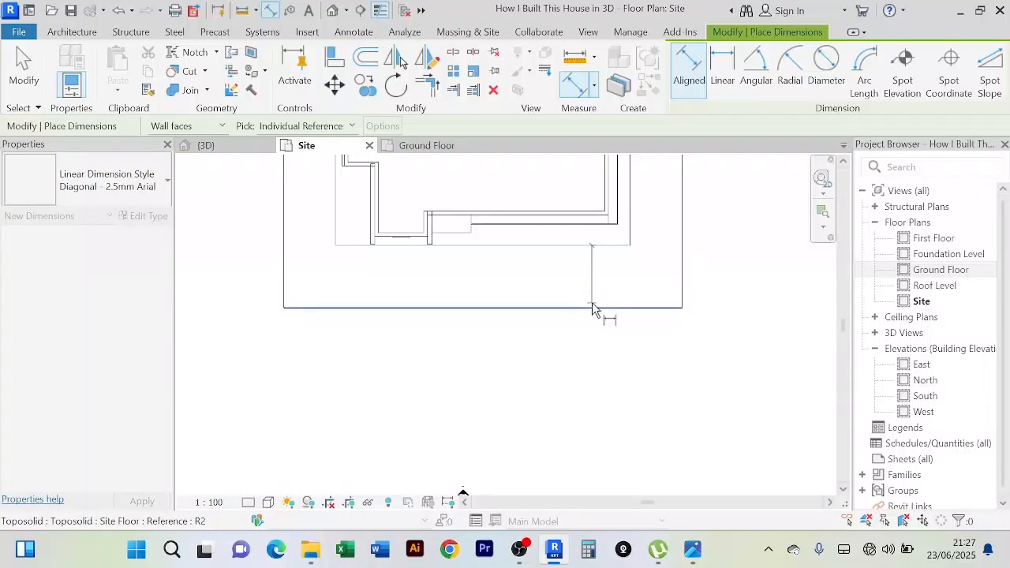
click(593, 308)
scroll(593, 304, up, 3)
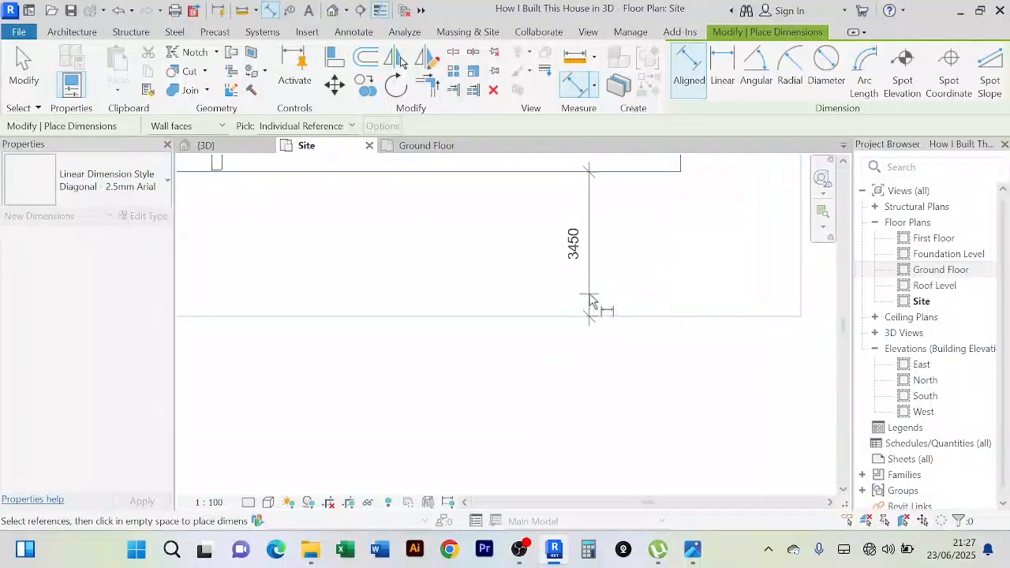
click(590, 322)
scroll(574, 369, down, 2)
middle_drag(574, 376, 475, 427)
right_click(636, 230)
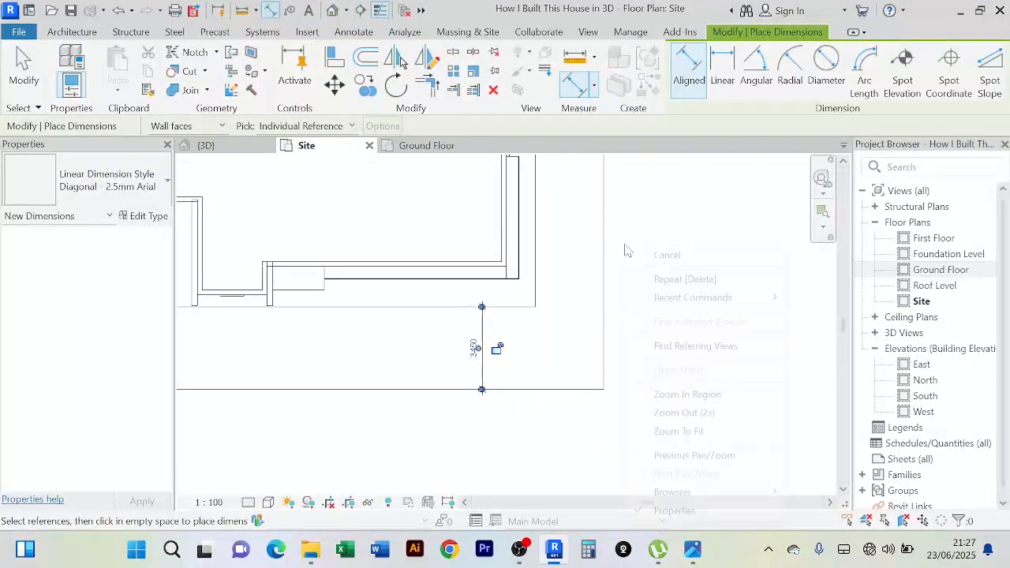
click(665, 245)
scroll(449, 371, up, 2)
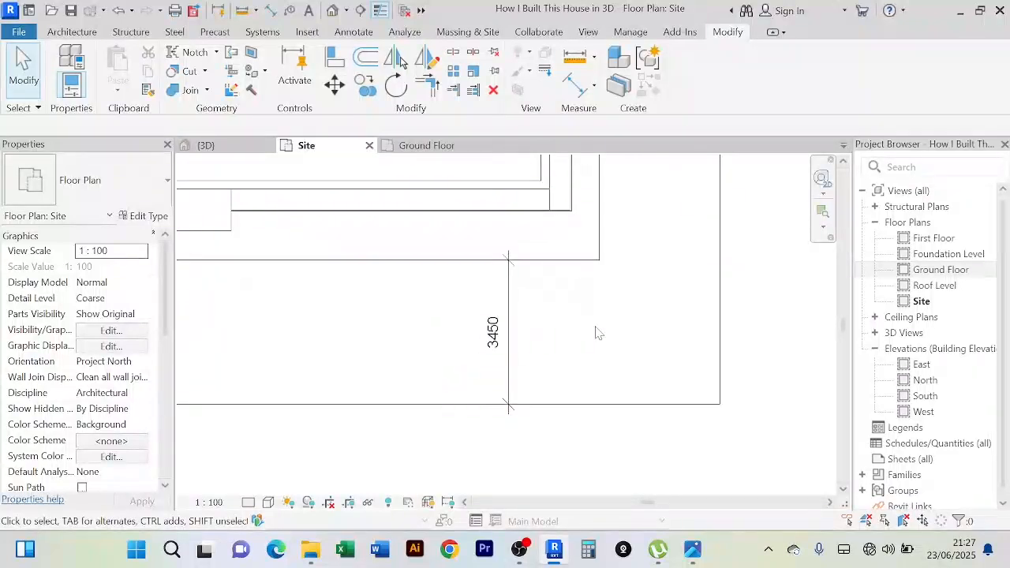
scroll(596, 331, down, 2)
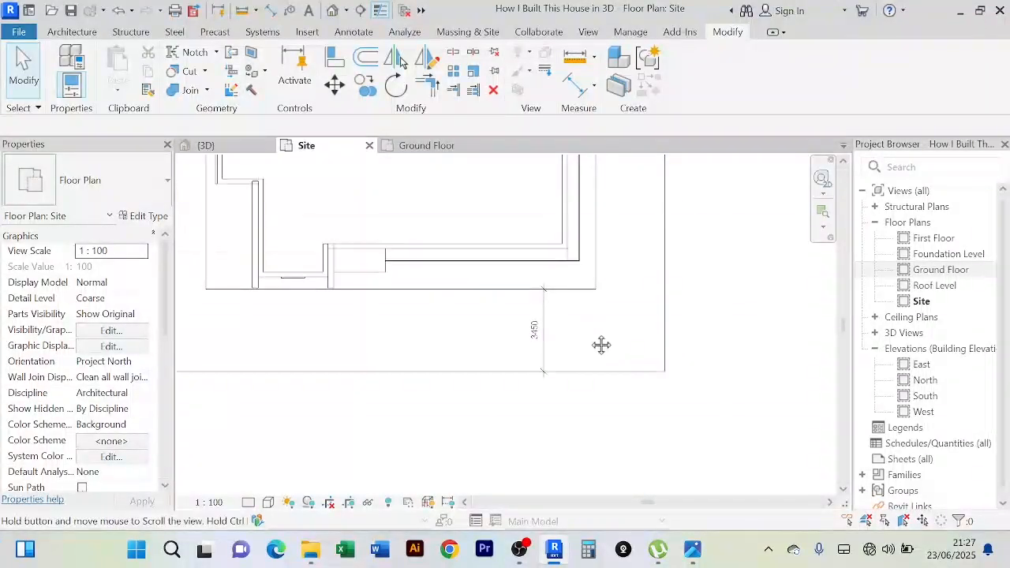
Step: Place an aligned dimension between the slab's east edge and the toposolid's east edge
click(584, 91)
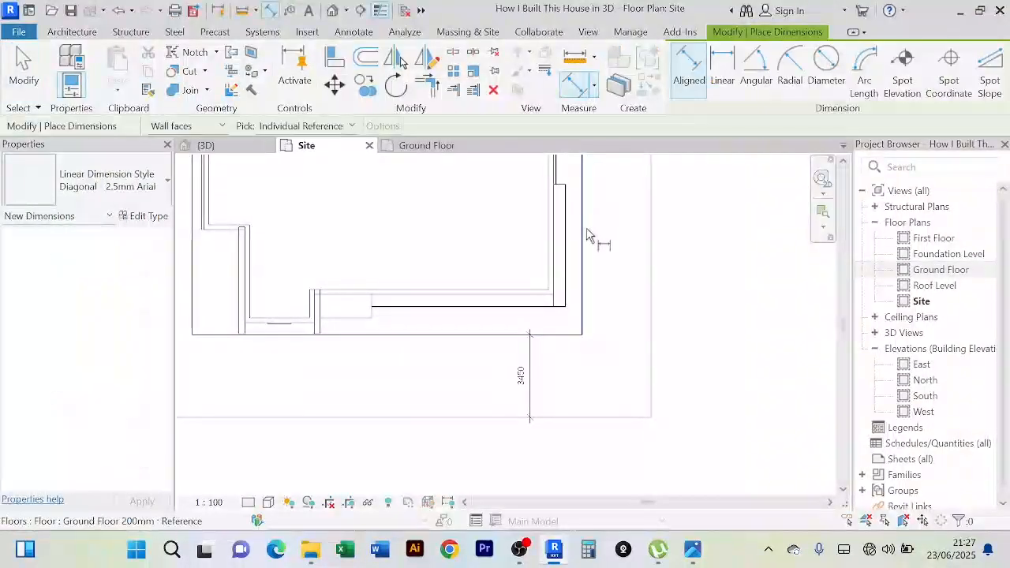
click(652, 239)
click(646, 238)
right_click(665, 211)
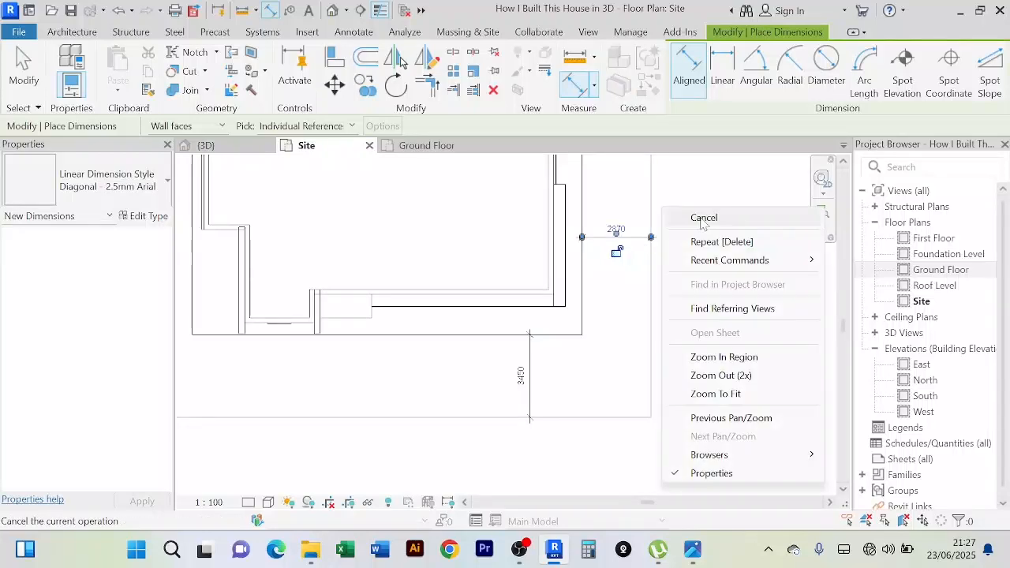
click(702, 217)
right_click(676, 193)
click(714, 199)
middle_drag(458, 449, 465, 411)
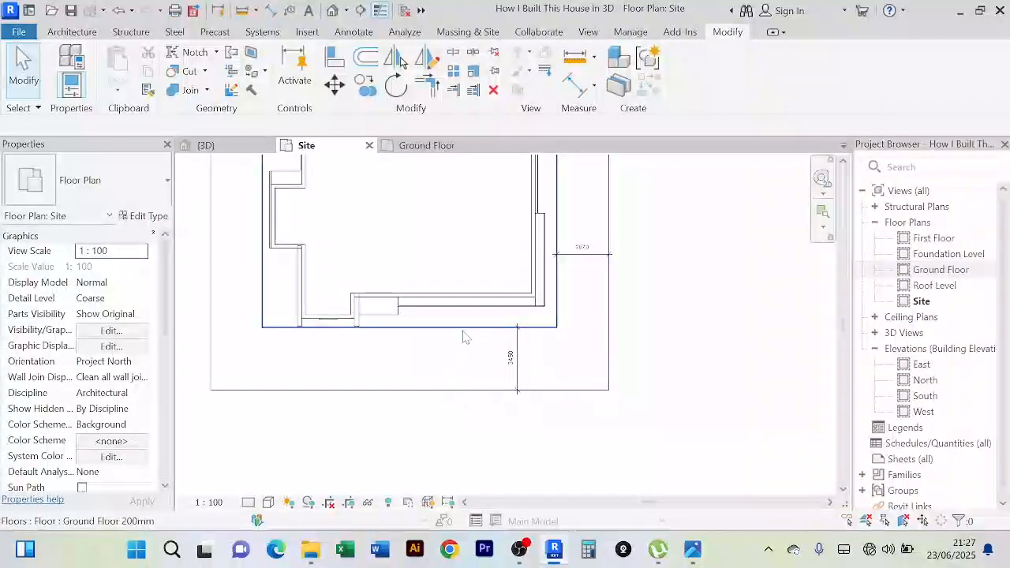
scroll(438, 358, up, 2)
scroll(438, 358, down, 2)
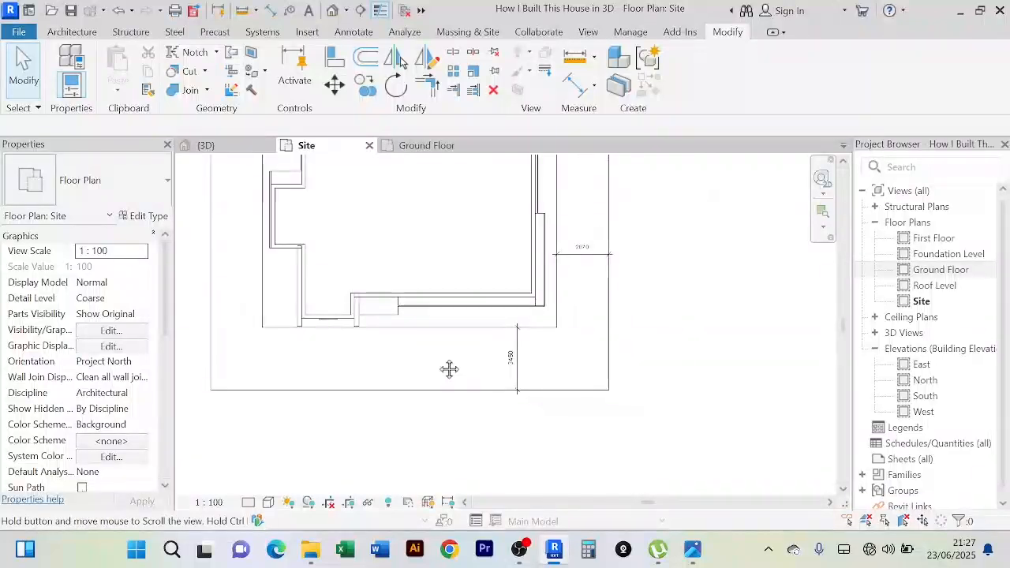
Step: Edit the toposolid's boundary in the Site plan, setting its front line 5000 mm from the house's front wall
middle_drag(438, 359, 438, 346)
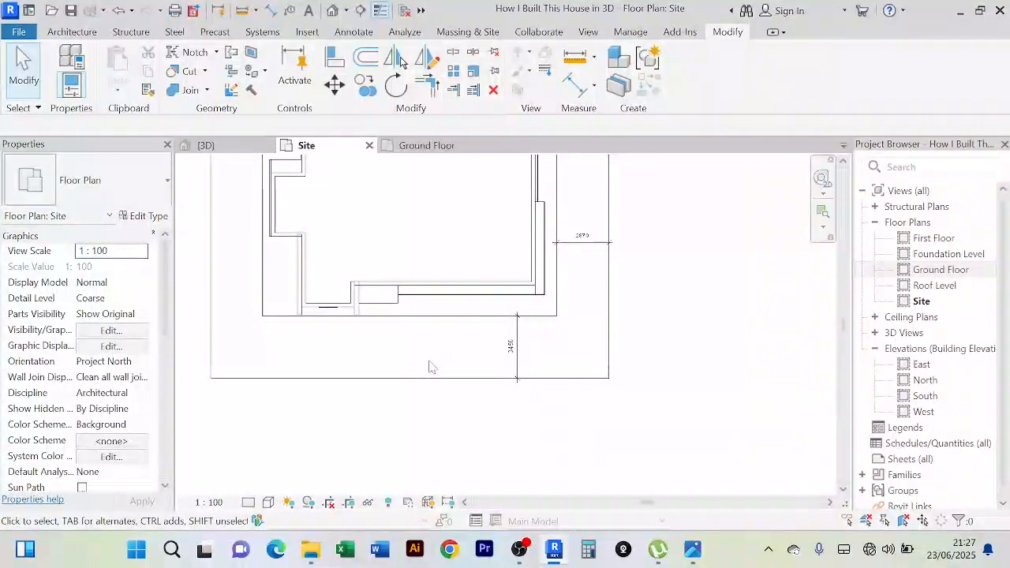
click(438, 390)
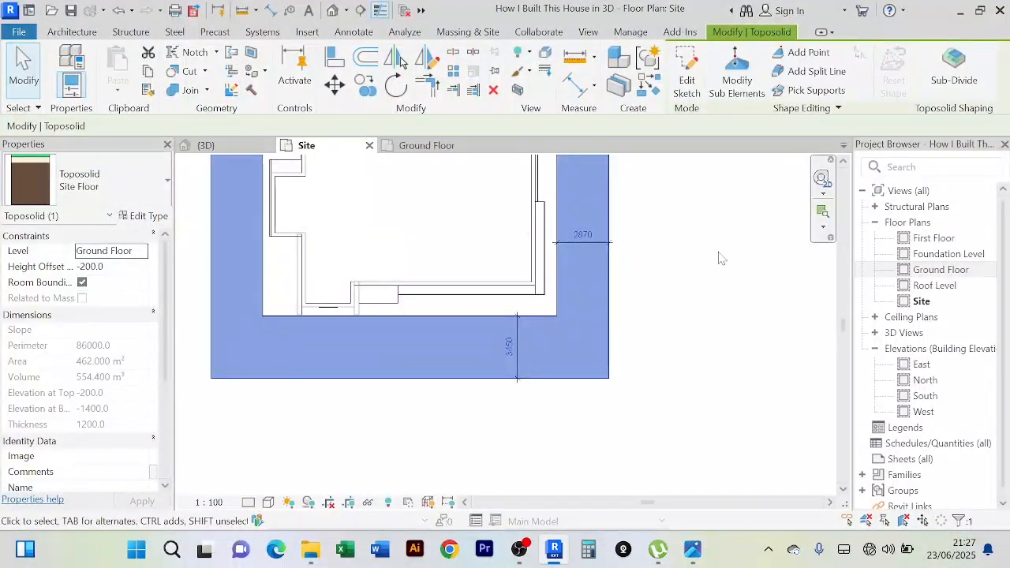
click(697, 101)
middle_drag(553, 413, 564, 381)
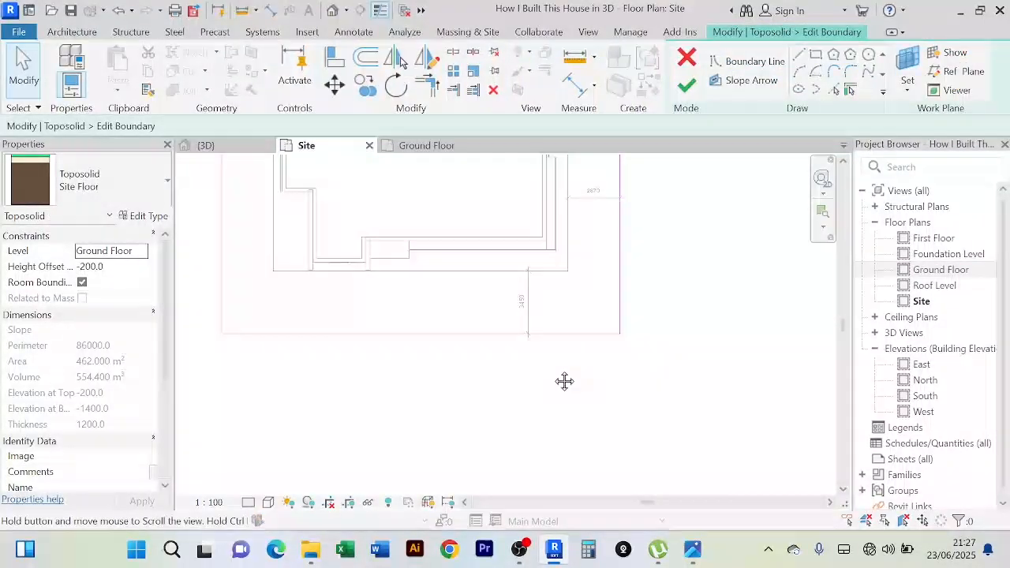
click(583, 335)
scroll(526, 314, up, 3)
scroll(521, 307, down, 4)
middle_drag(453, 316, 468, 315)
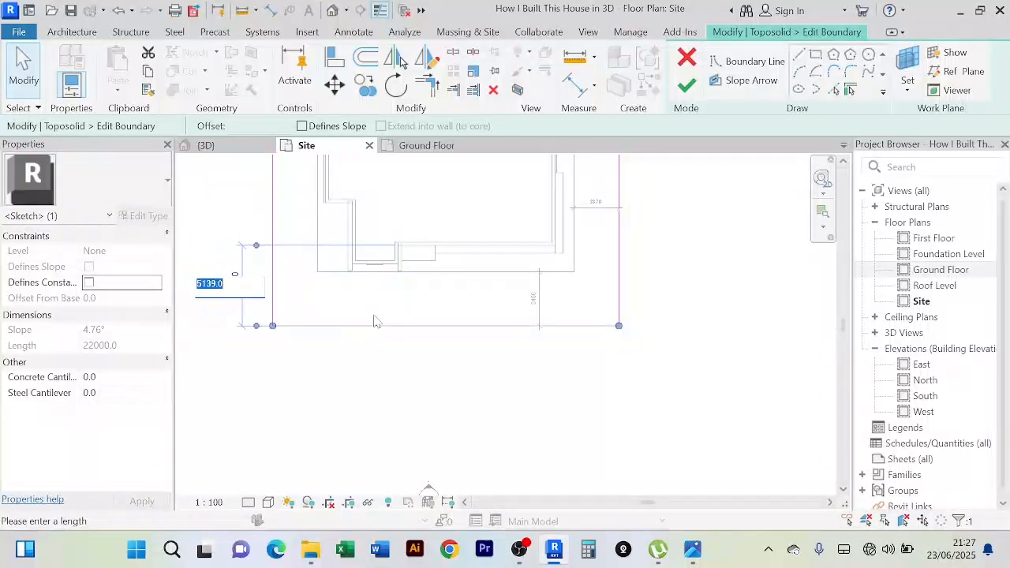
text(5)
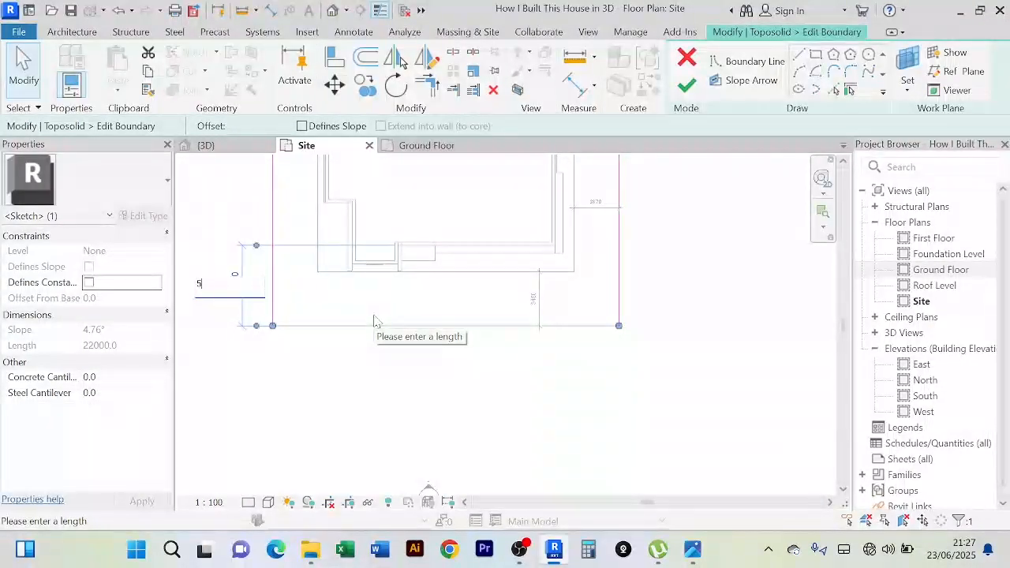
text(000)
key(Return)
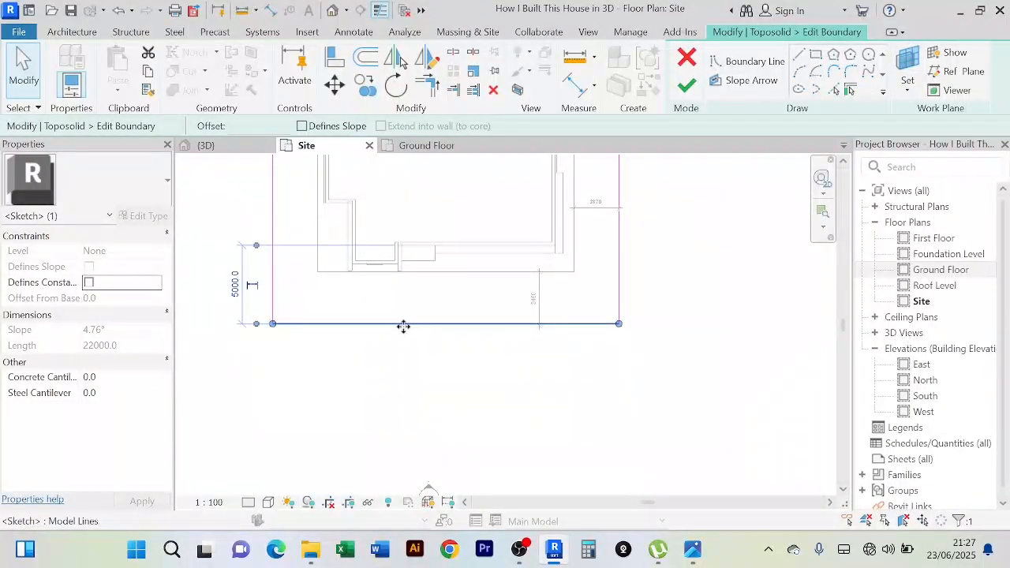
click(370, 346)
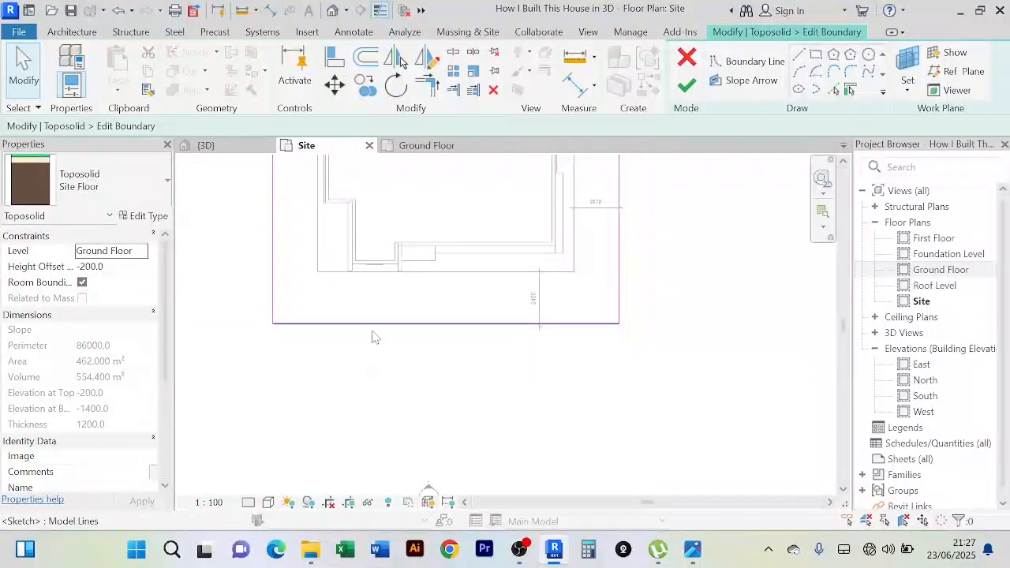
Step: Set the toposolid's front boundary line 10000 mm from the house's front wall
click(371, 328)
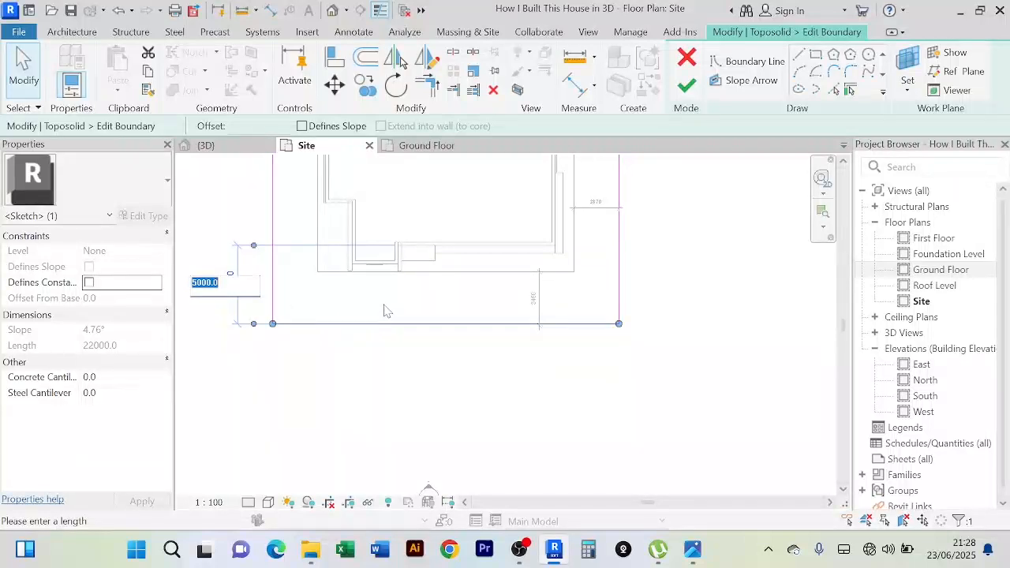
click(383, 303)
click(418, 369)
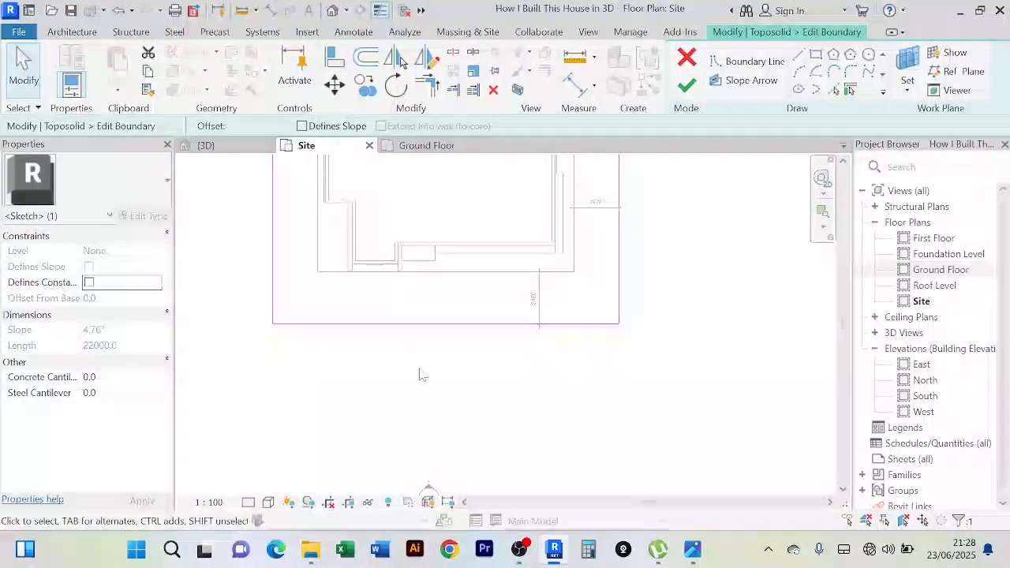
click(417, 325)
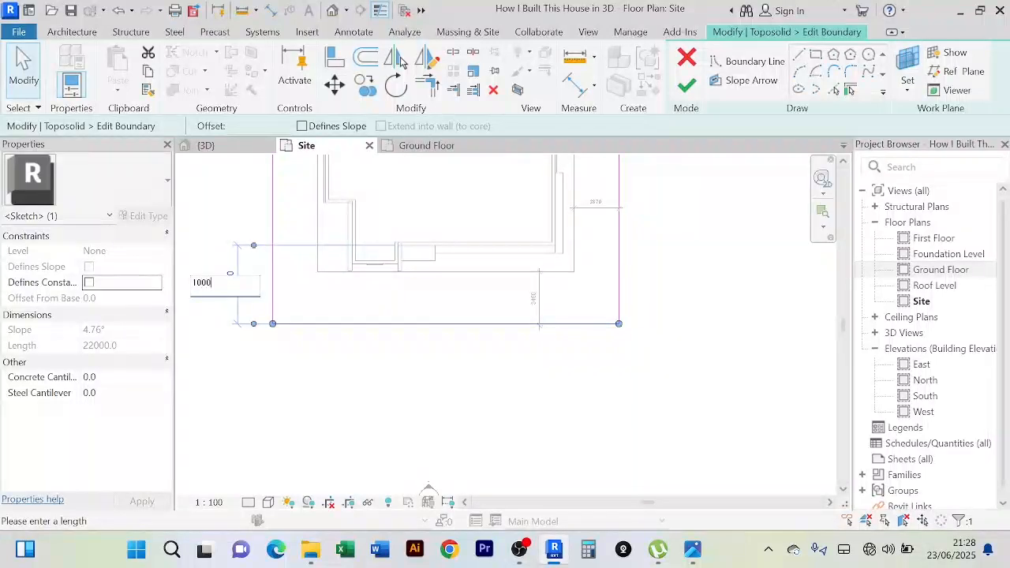
text(0)
key(Return)
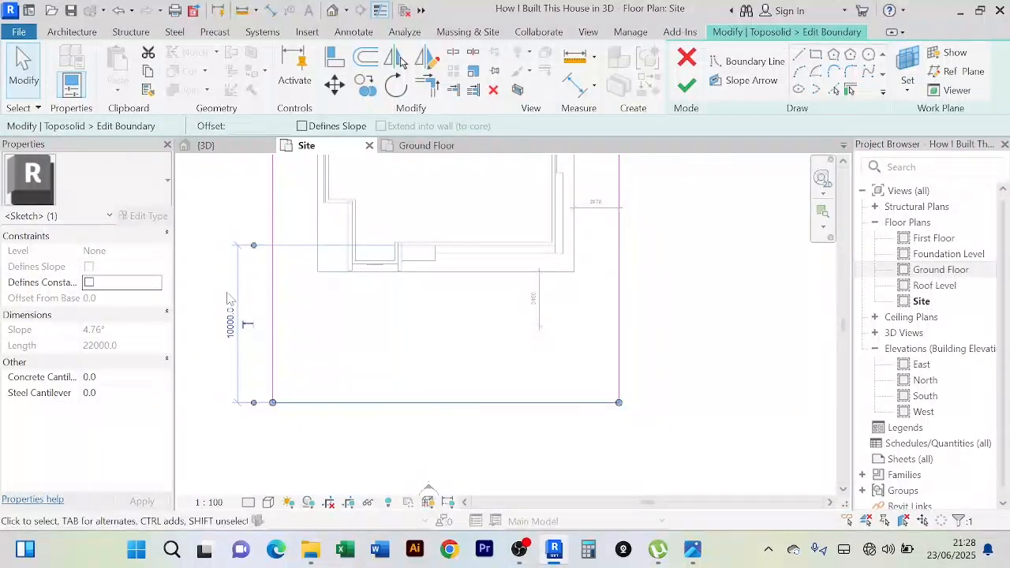
click(695, 356)
scroll(688, 361, up, 1)
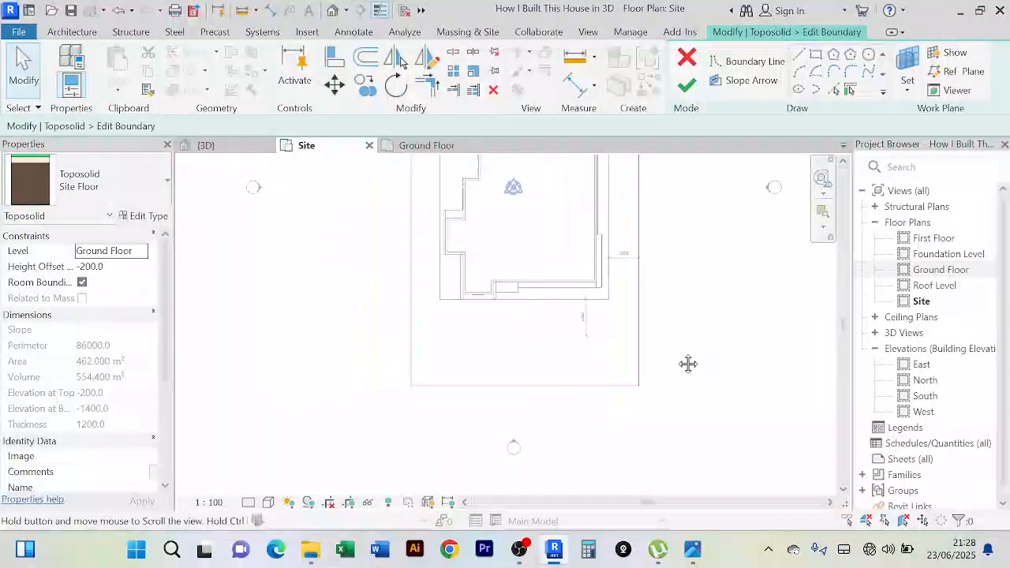
Step: Set the front boundary line 8000 mm from the projecting entrance wall
click(500, 399)
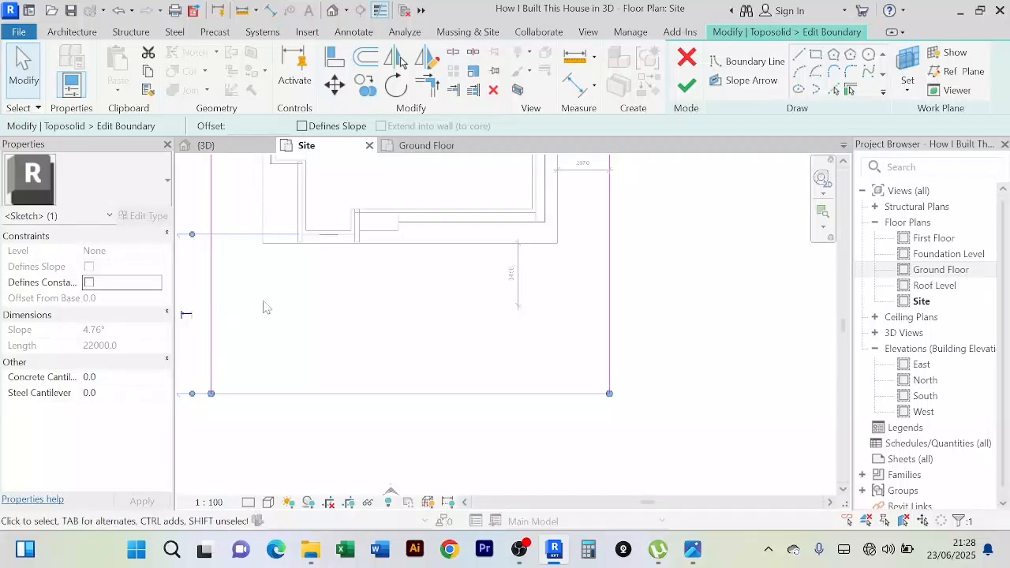
scroll(395, 292, down, 2)
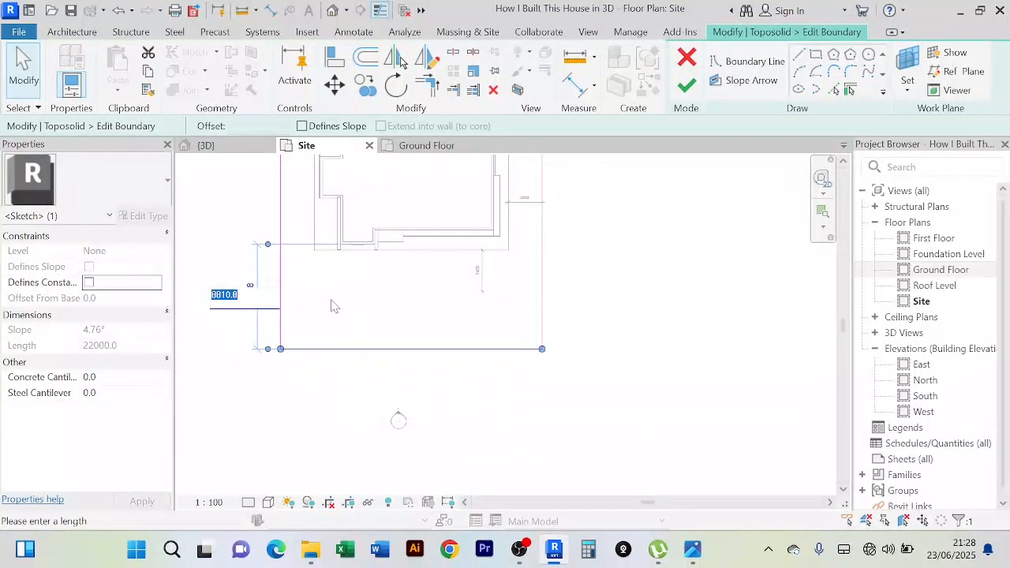
text(0)
key(Return)
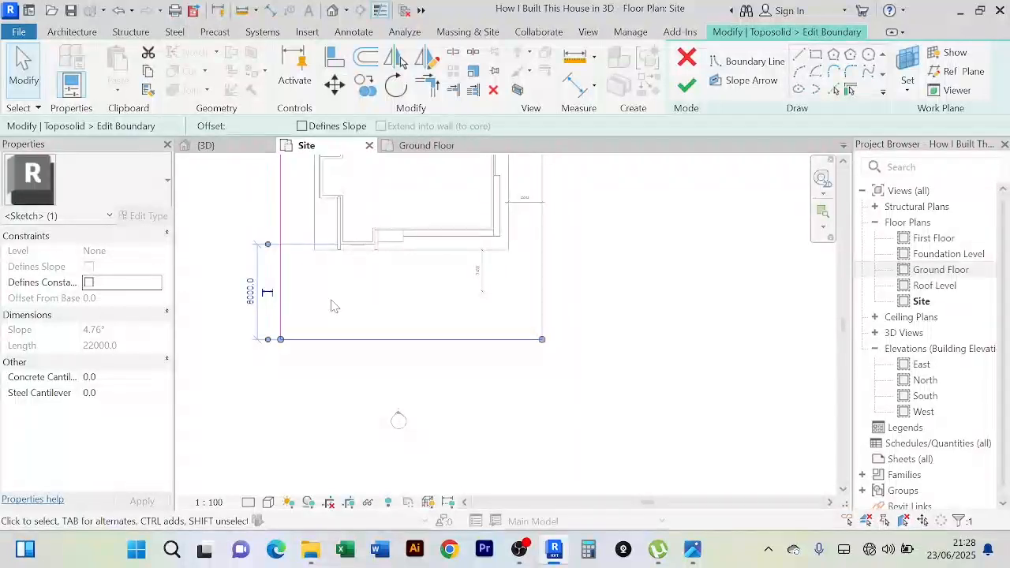
click(623, 395)
Step: Set the toposolid's east boundary line 5000 mm from the house's east wall
scroll(609, 255, up, 4)
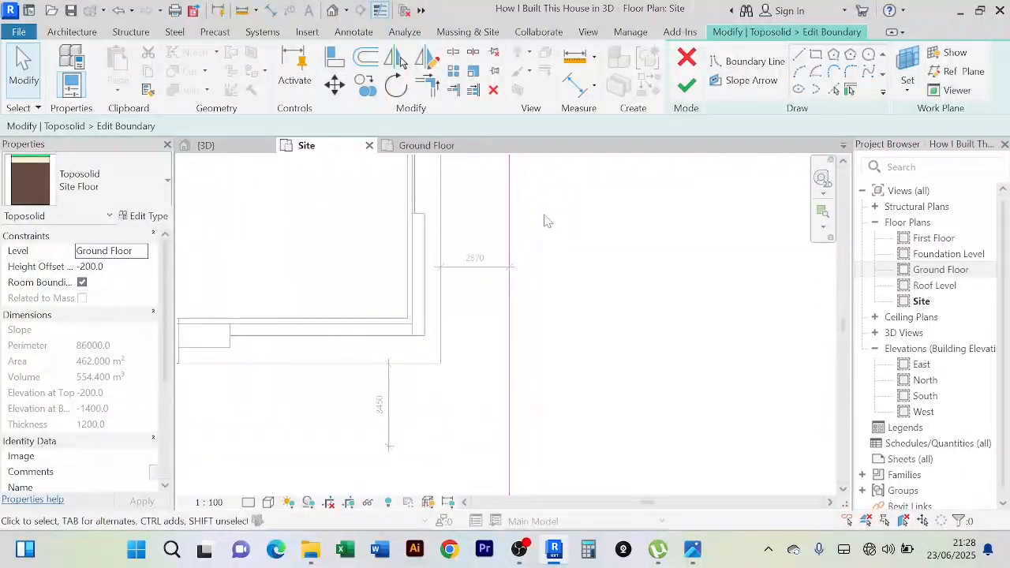
scroll(553, 229, down, 4)
click(544, 278)
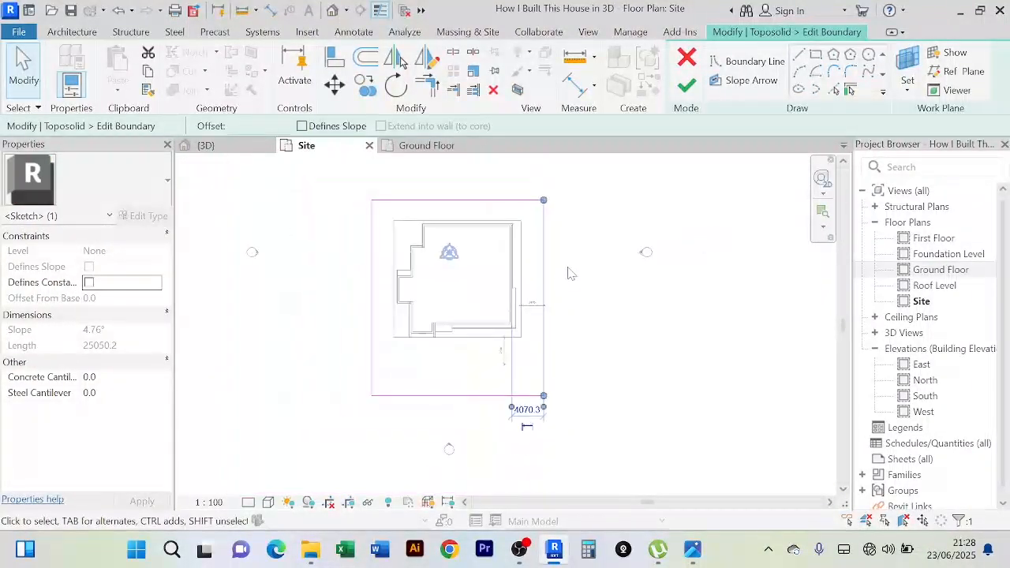
scroll(566, 269, up, 1)
scroll(522, 369, up, 4)
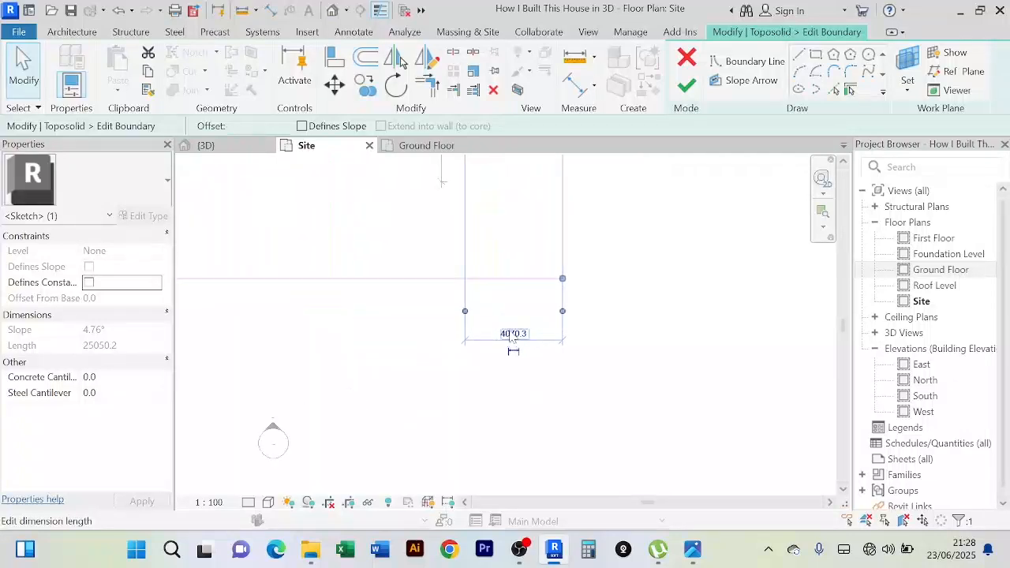
click(519, 330)
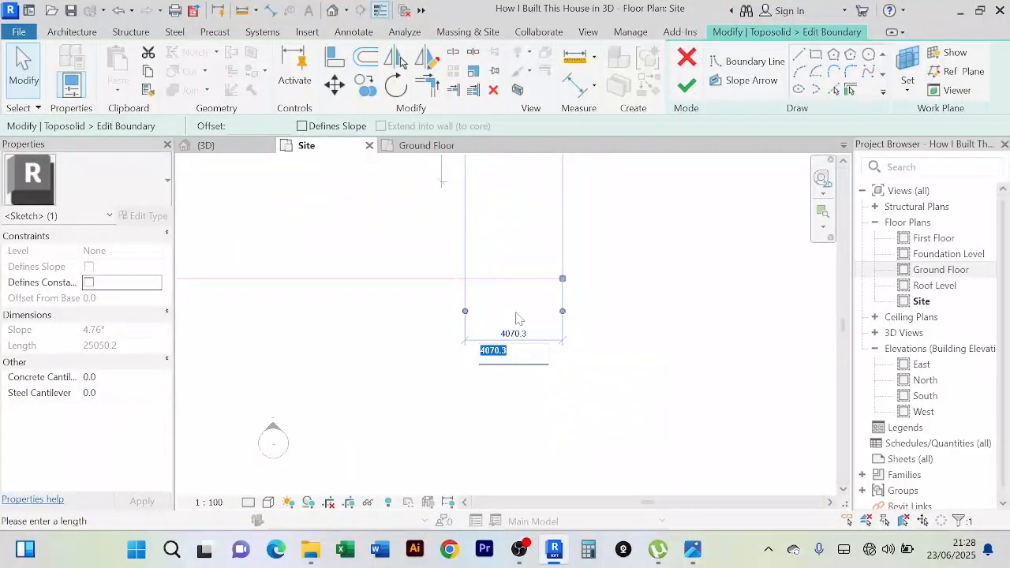
text(5000)
key(Return)
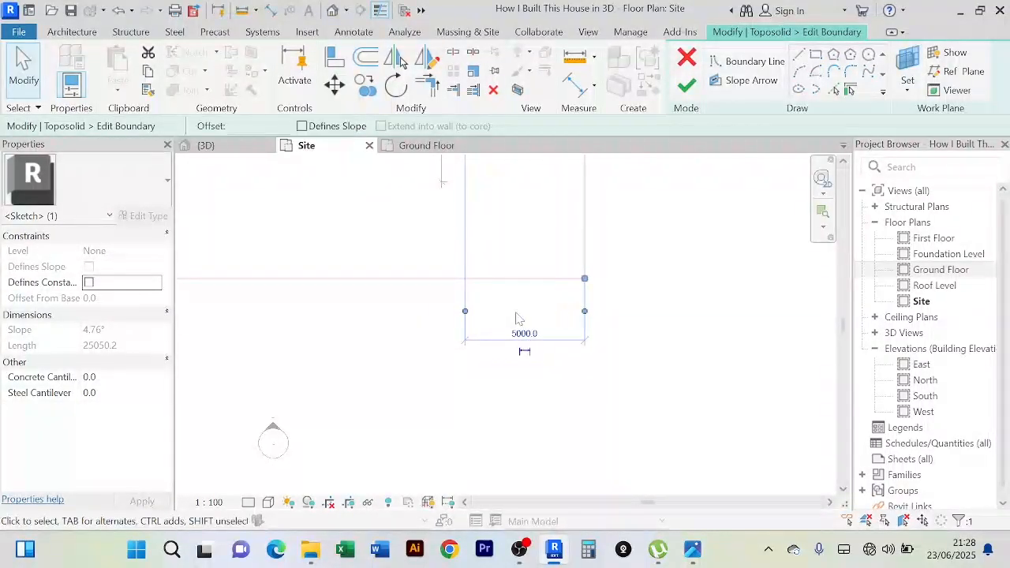
scroll(688, 347, down, 4)
click(679, 348)
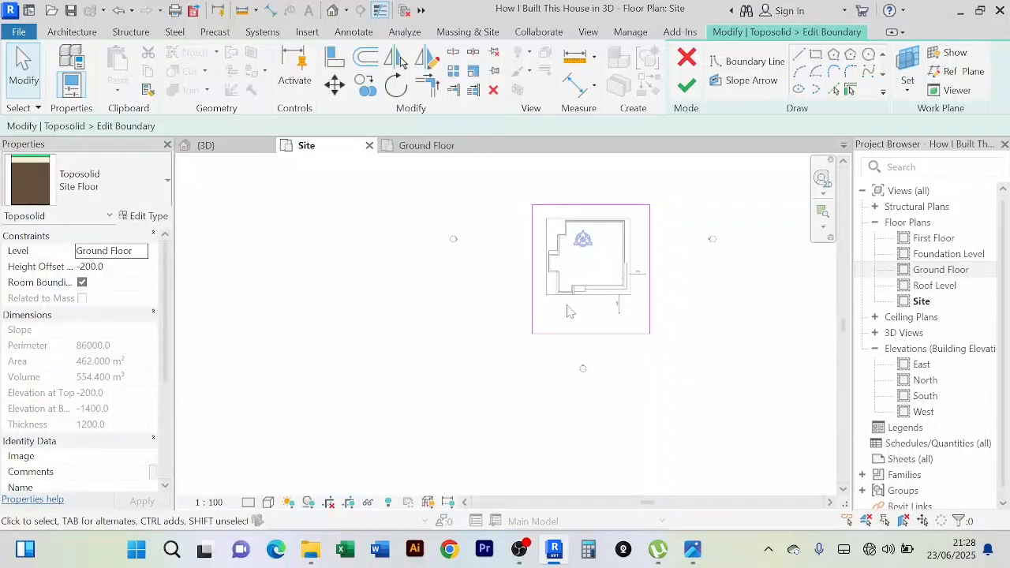
Step: Set the west boundary line 5000 mm from the house's projecting west wall and finish the toposolid's boundary edit
click(534, 282)
middle_drag(544, 282, 487, 330)
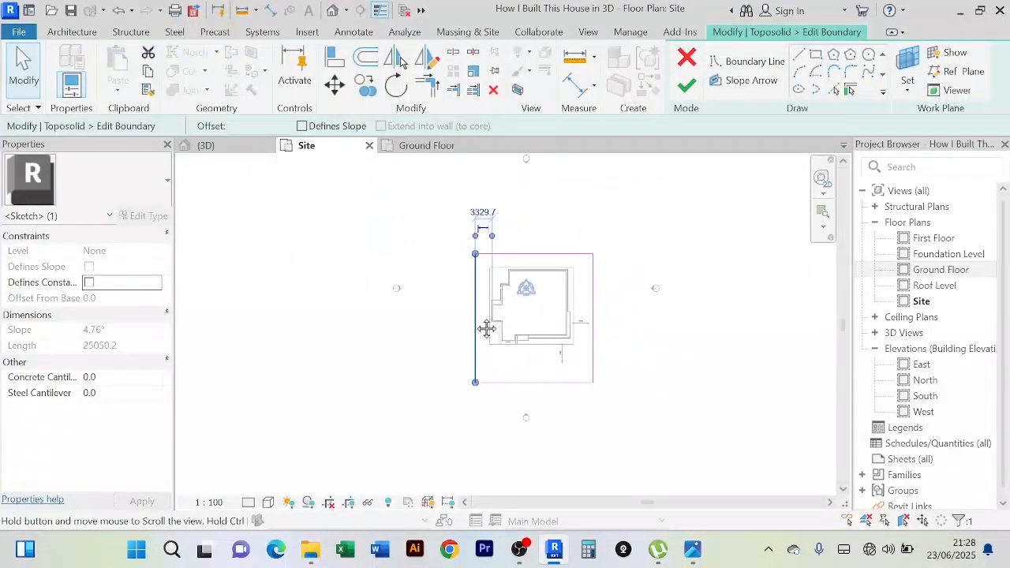
scroll(499, 221, up, 2)
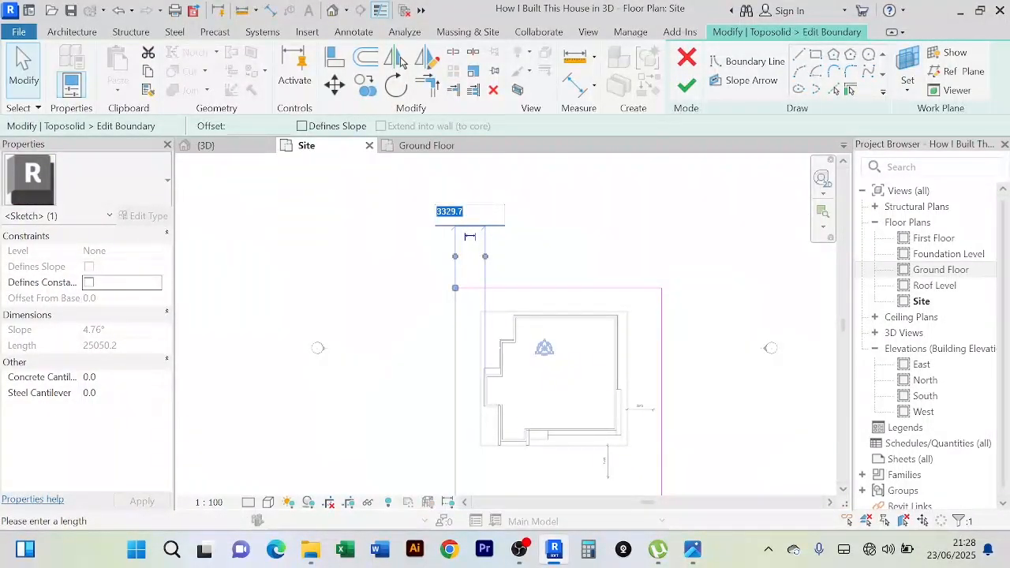
text(5000)
key(Return)
click(713, 234)
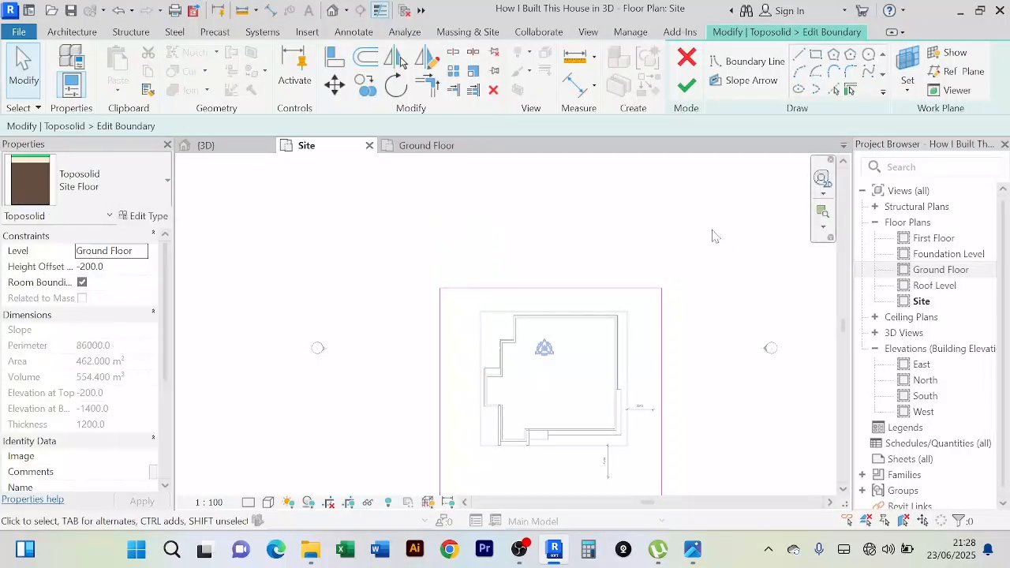
scroll(710, 229, down, 4)
click(686, 86)
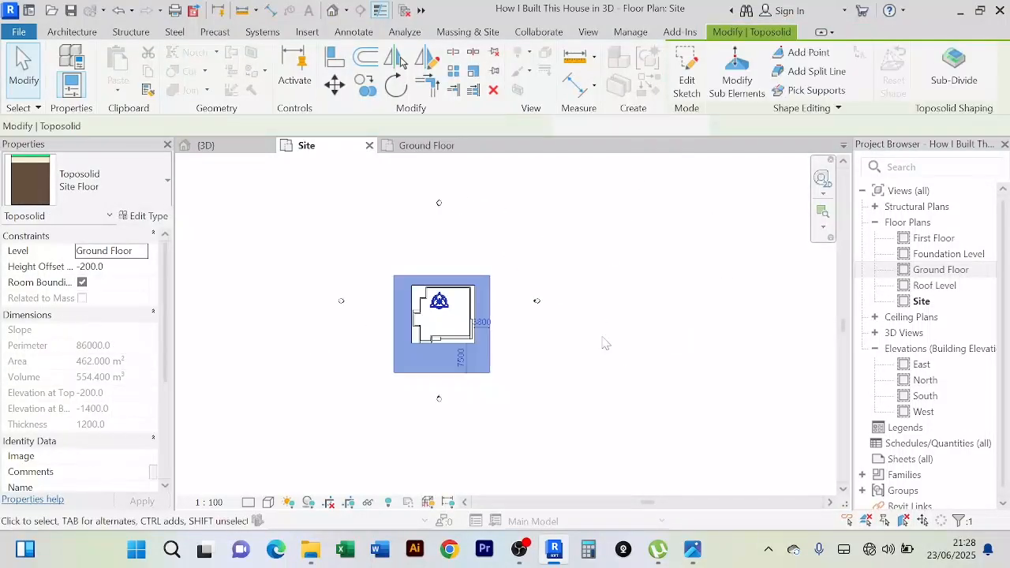
Step: Inspect the enlarged toposolid's margins around the house in the 3D view
click(197, 147)
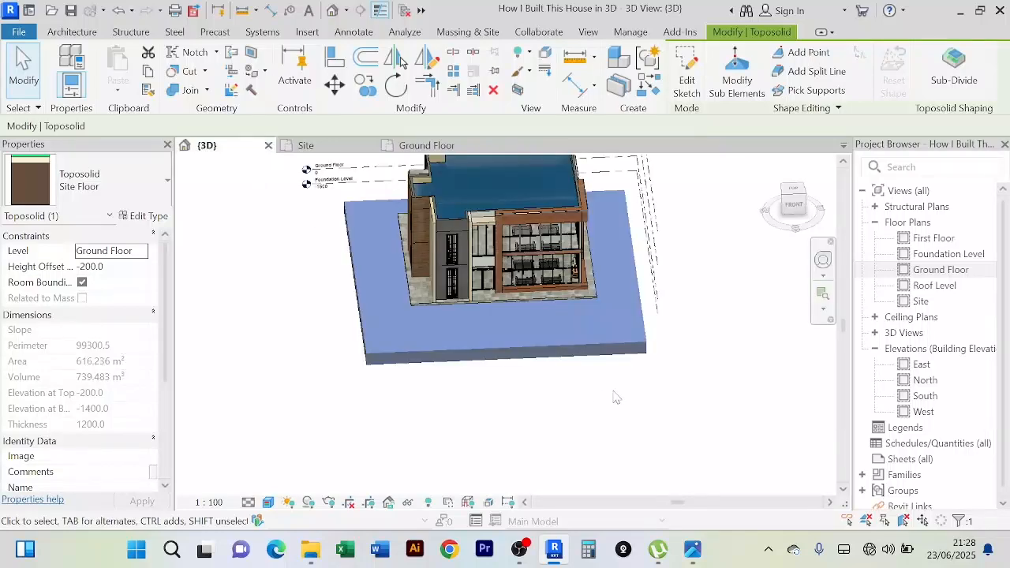
click(643, 402)
shift+middle_drag(642, 402, 433, 341)
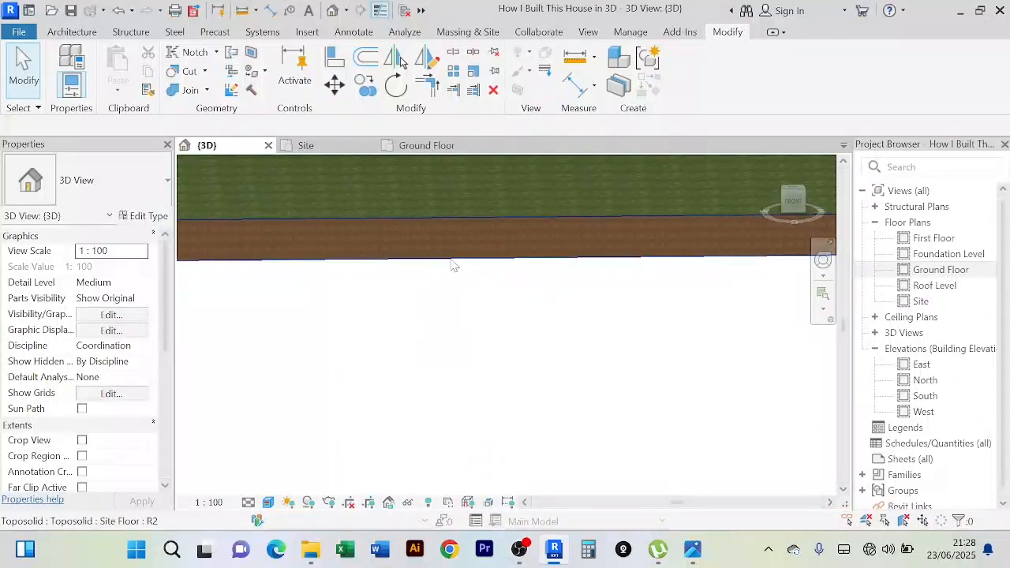
shift+middle_drag(452, 266, 440, 384)
scroll(466, 364, up, 3)
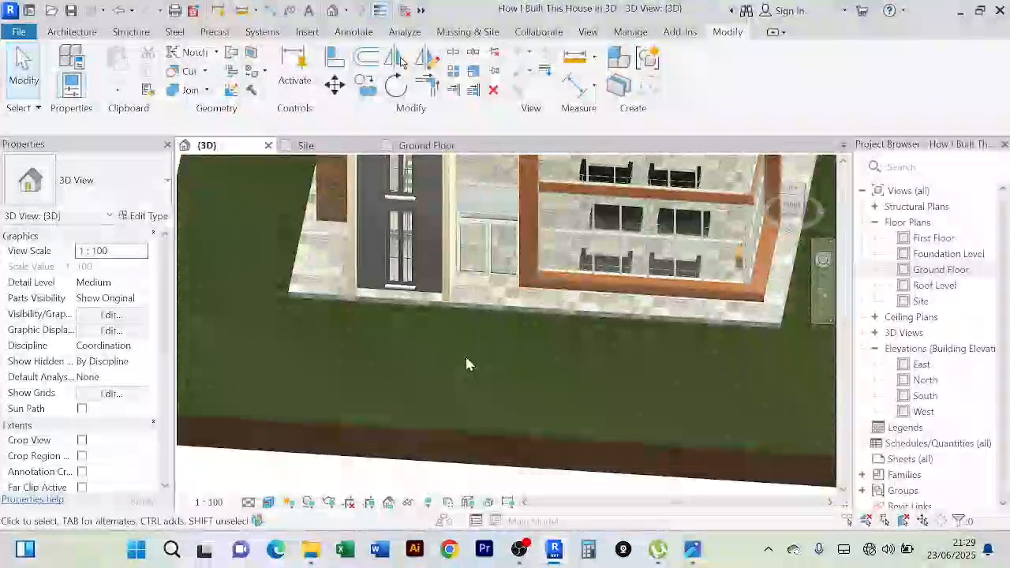
scroll(464, 361, down, 3)
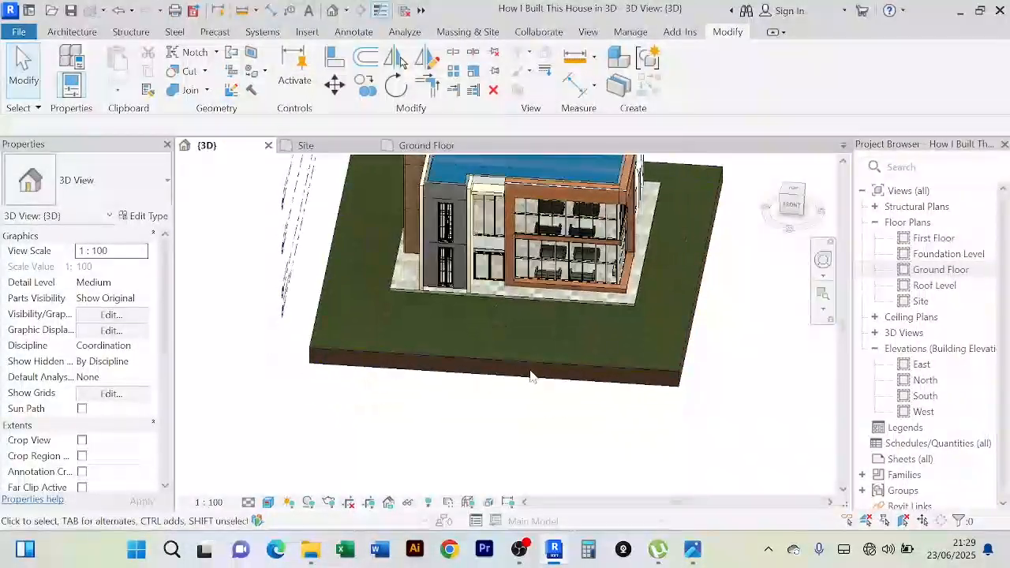
Step: Examine the toposolid's front area and the edge of the ground floor slab in the 3D view
click(535, 368)
scroll(534, 365, up, 3)
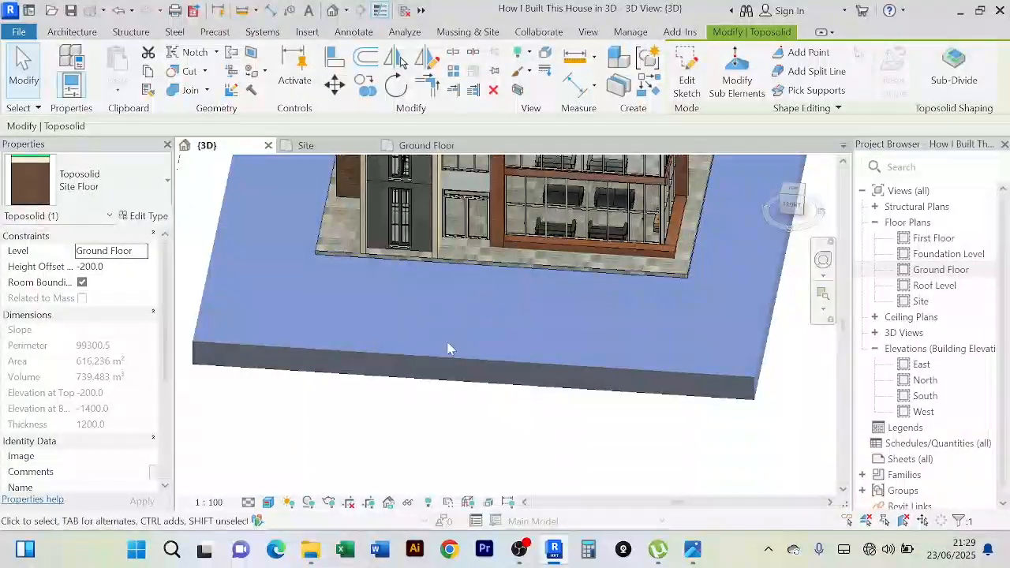
scroll(535, 324, up, 1)
scroll(534, 324, down, 2)
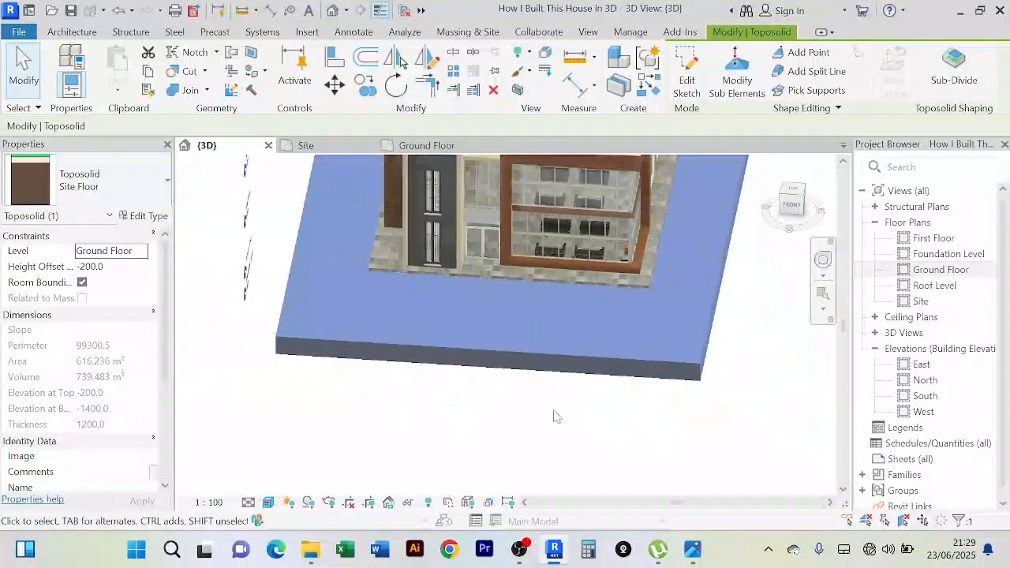
click(554, 411)
shift+middle_drag(551, 387, 564, 435)
scroll(541, 417, up, 2)
scroll(564, 435, down, 1)
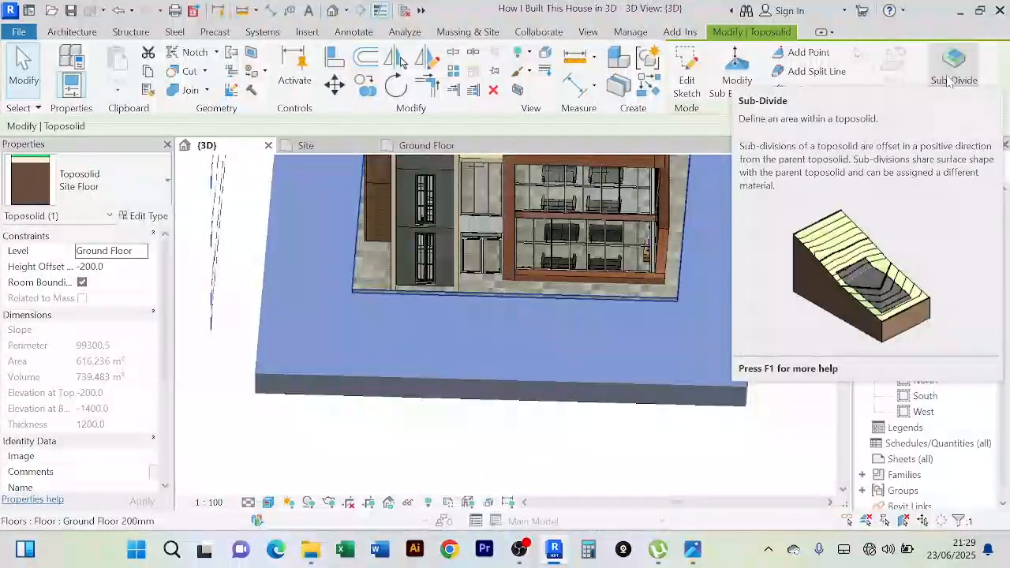
Step: Start a toposolid sub-division and, in the Site plan, sketch a 7800 by 7500 mm rectangle from the slab's front-left corner to the site's front edge
click(950, 82)
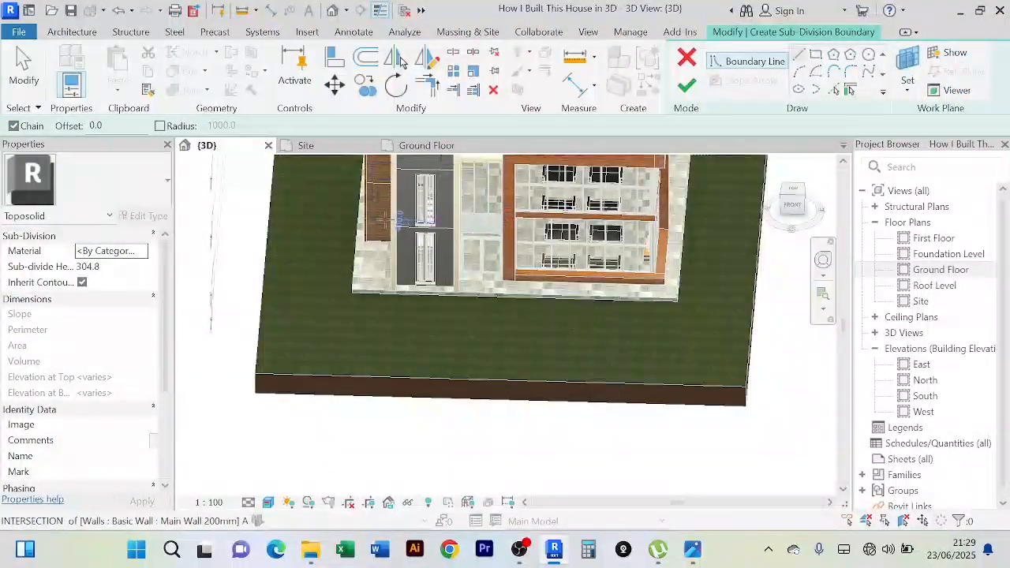
click(309, 146)
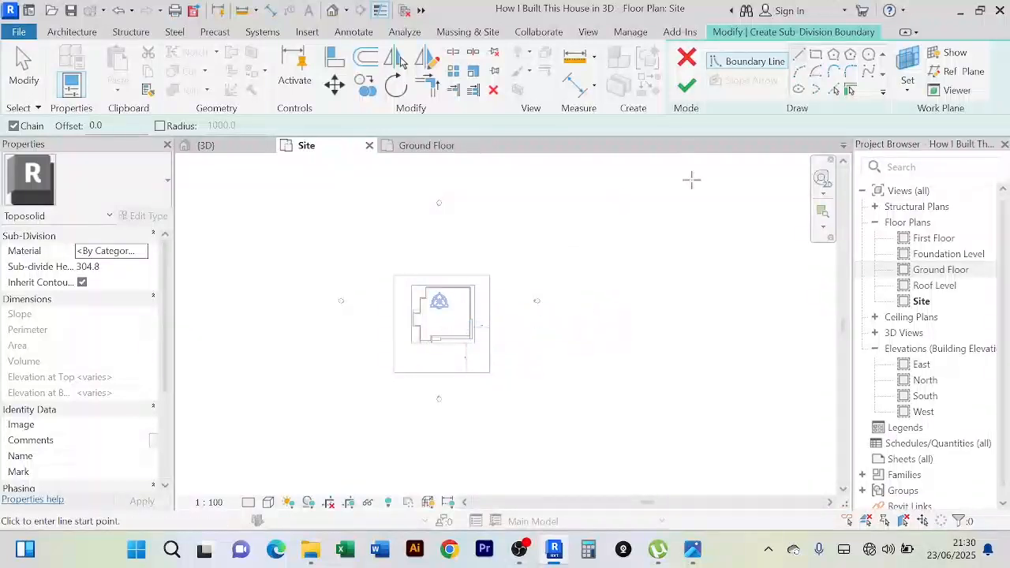
scroll(420, 385, up, 5)
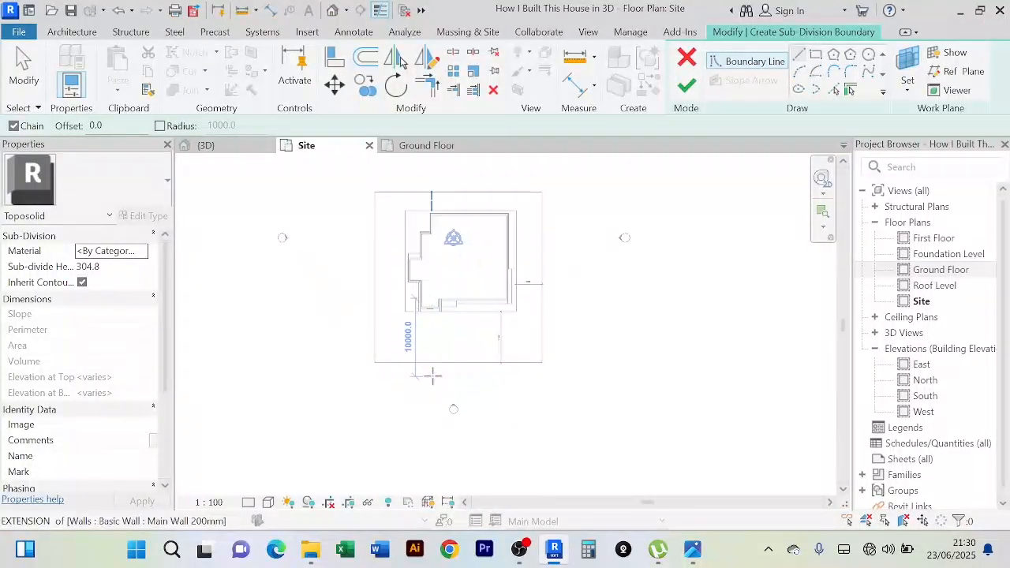
middle_drag(487, 310, 487, 354)
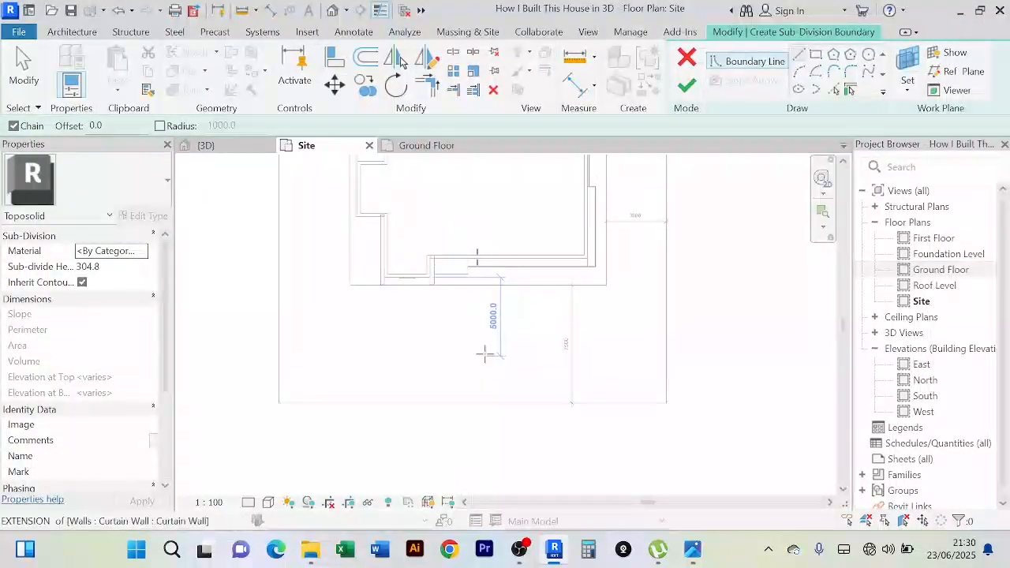
click(816, 54)
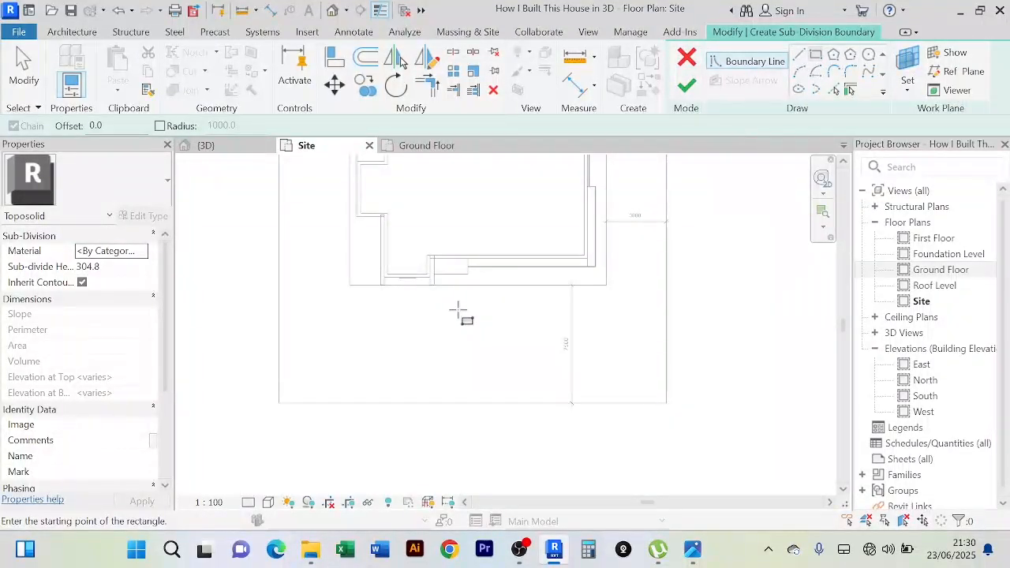
click(349, 284)
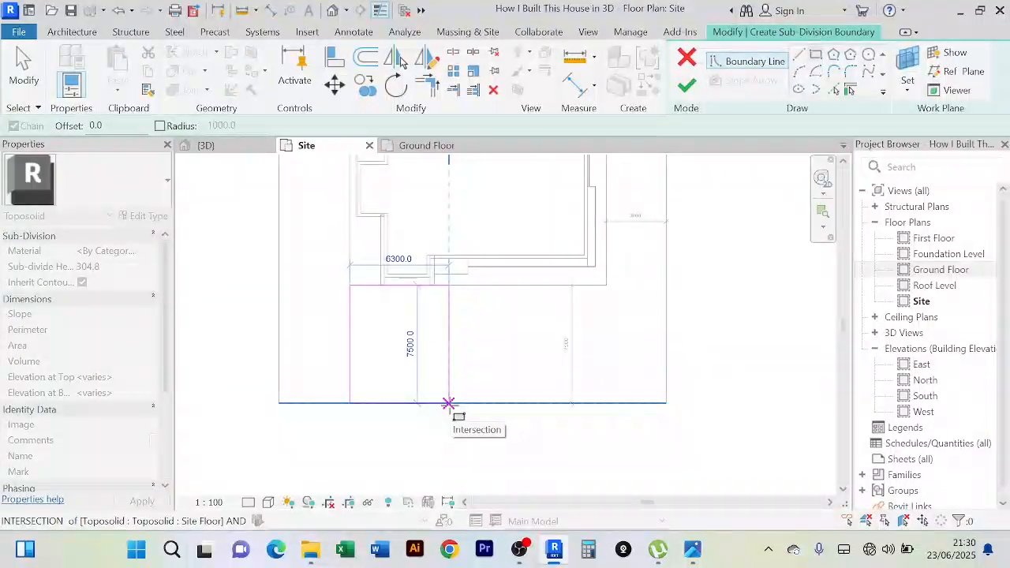
scroll(448, 404, up, 1)
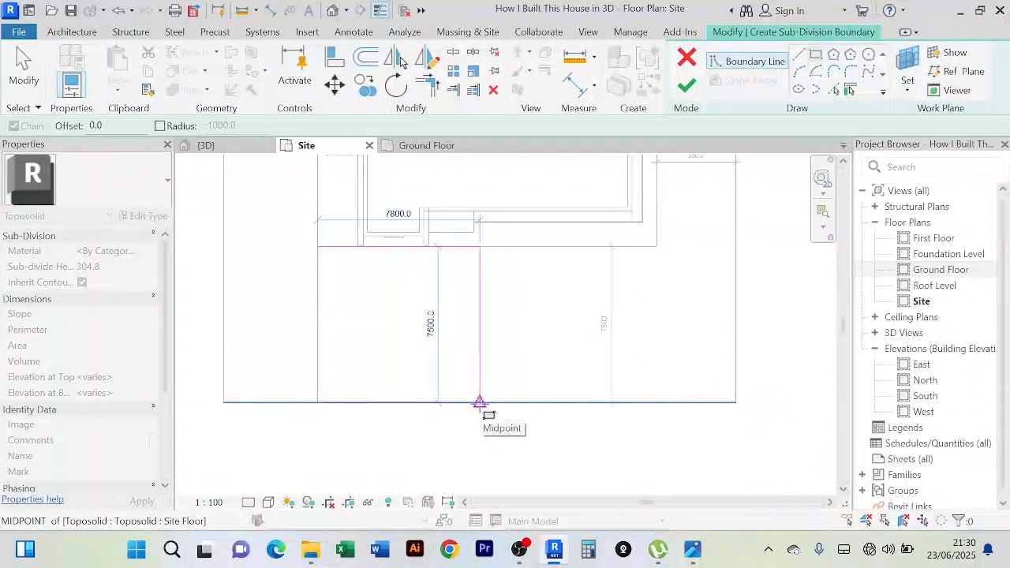
click(479, 403)
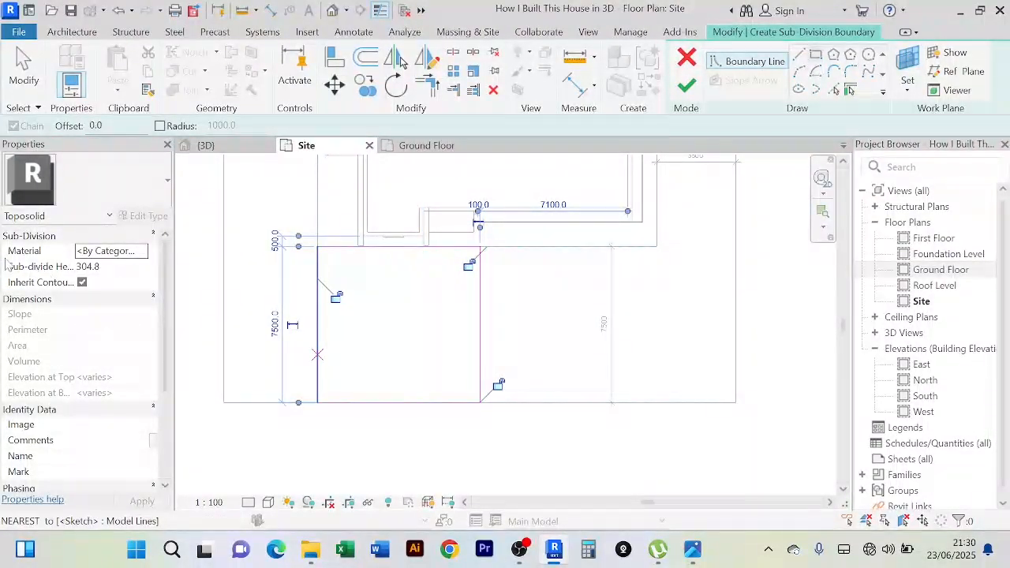
Step: Create a new material for the sub-division and name it Tiles
click(143, 257)
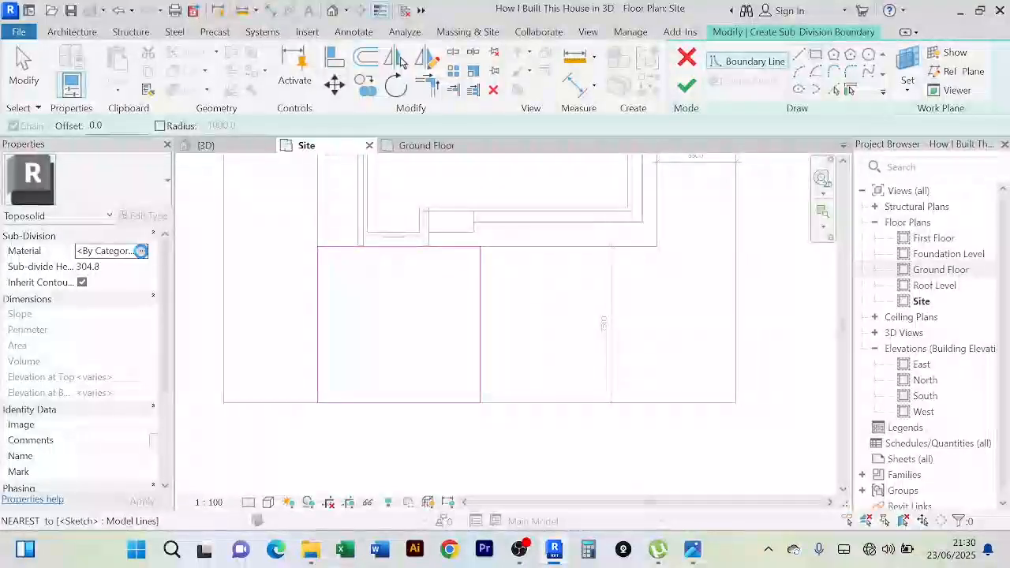
click(143, 253)
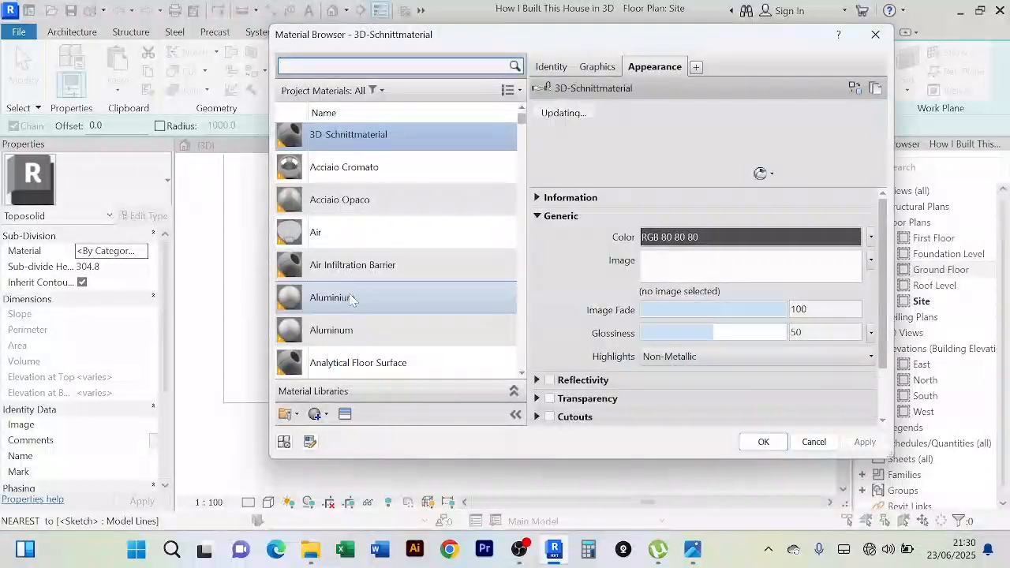
click(326, 415)
click(371, 437)
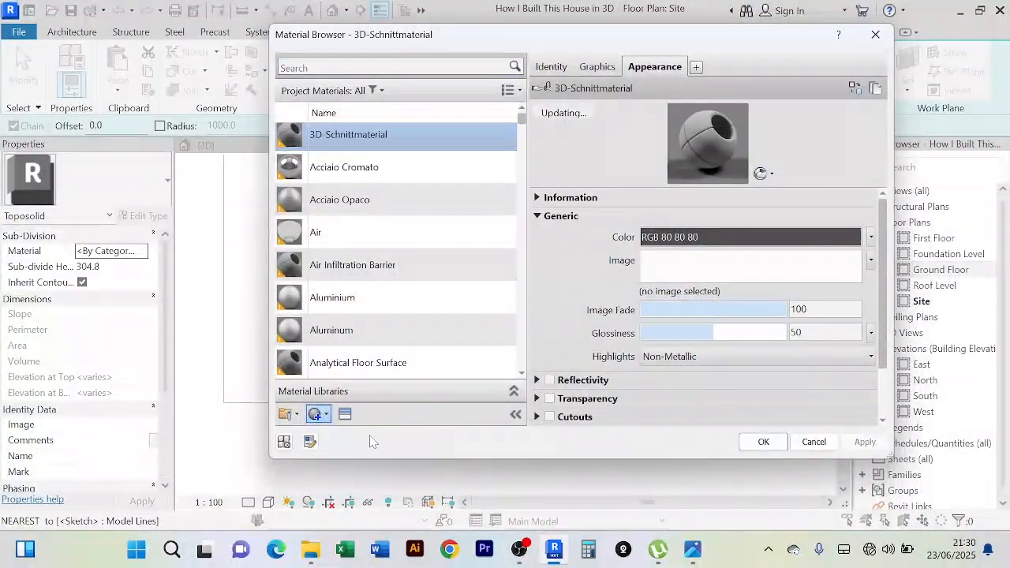
right_click(369, 252)
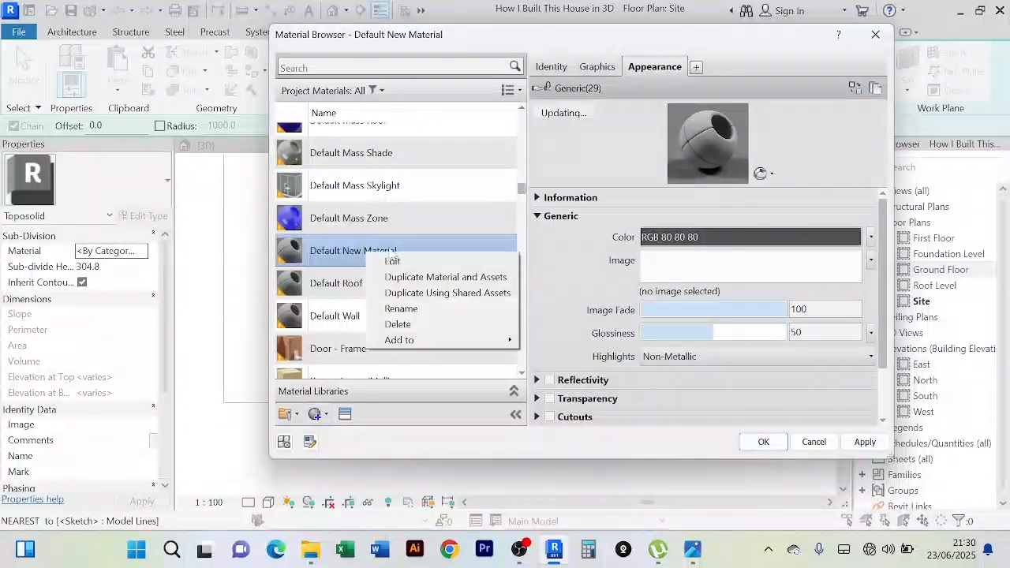
click(440, 314)
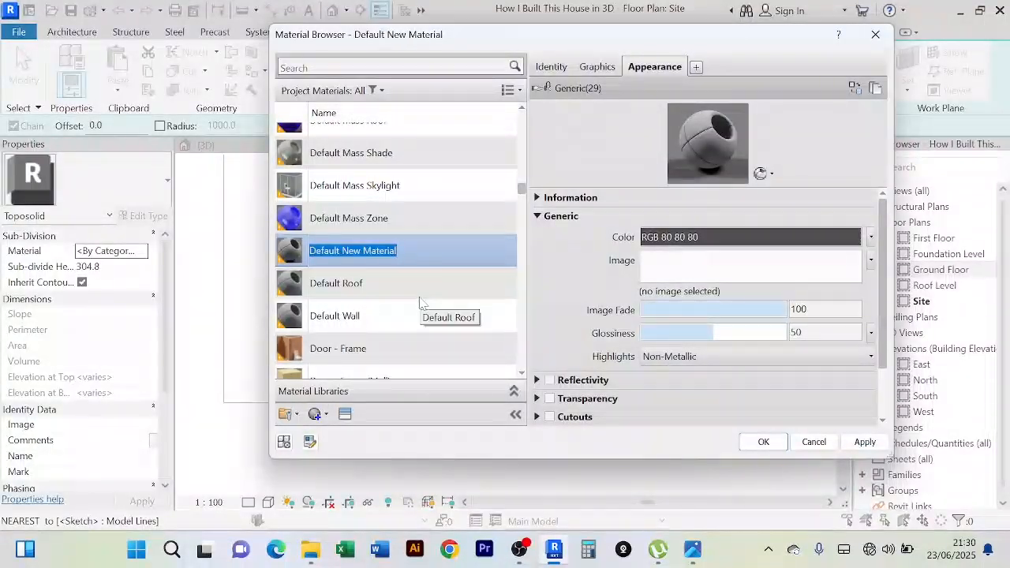
text(Tile)
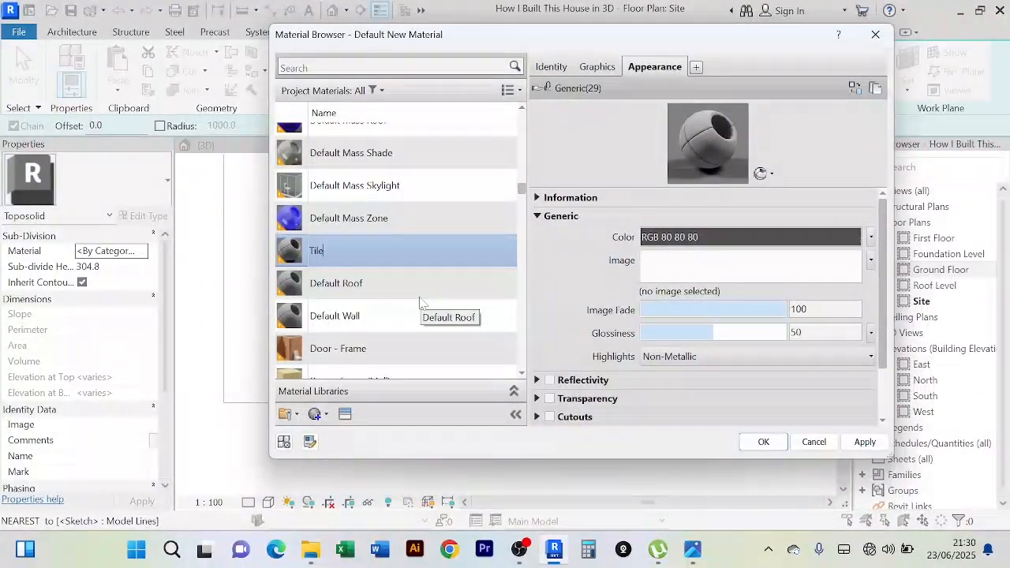
text(s)
key(Return)
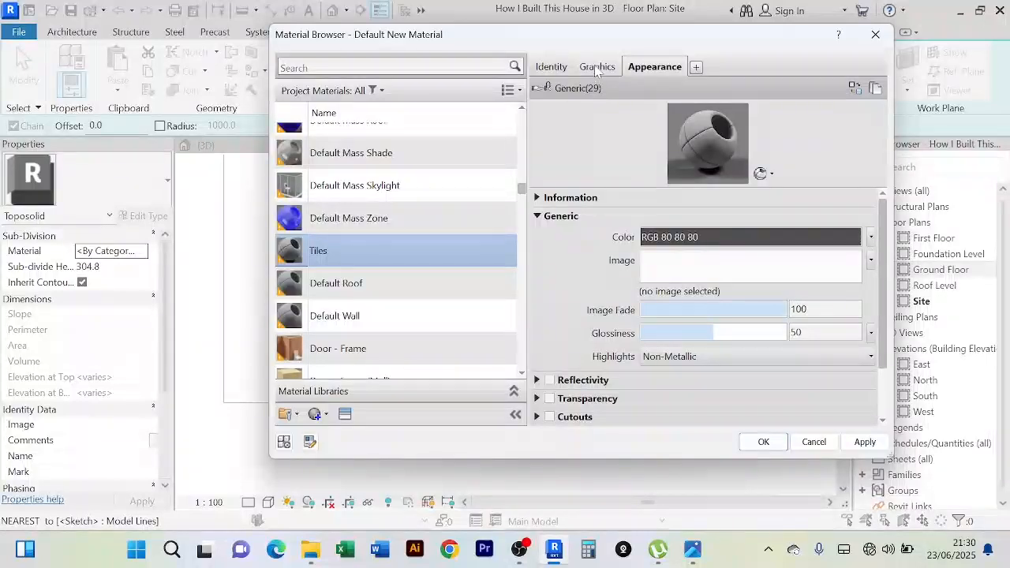
Step: Set the Tiles material's shading color to light grey, RGB 196 196 196
click(597, 68)
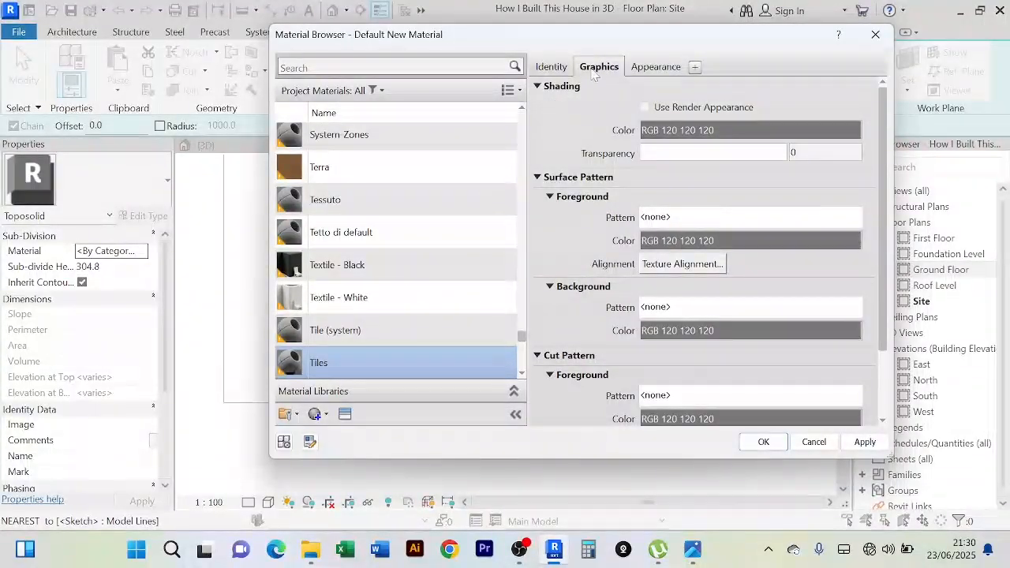
click(715, 130)
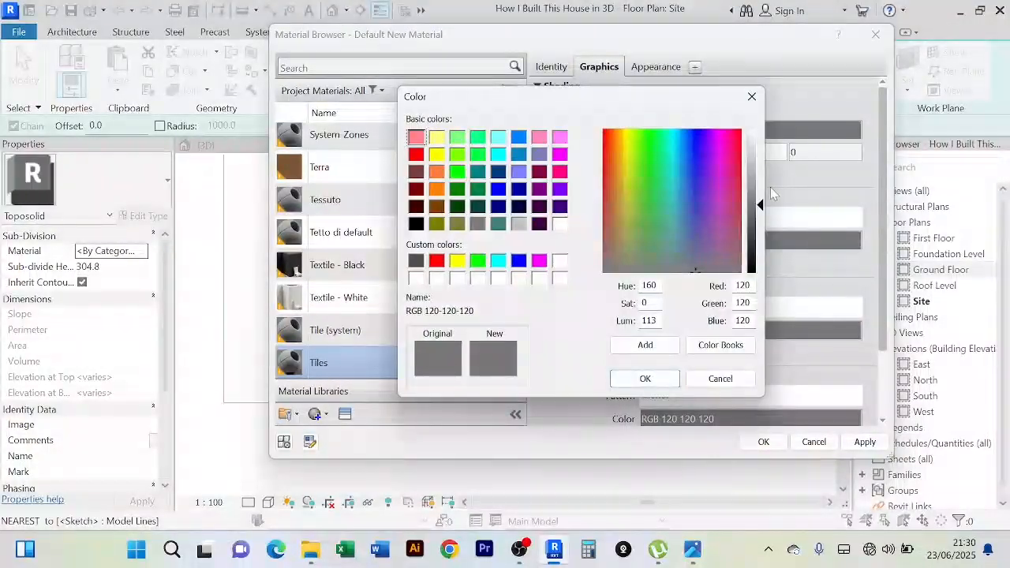
drag(770, 204, 769, 163)
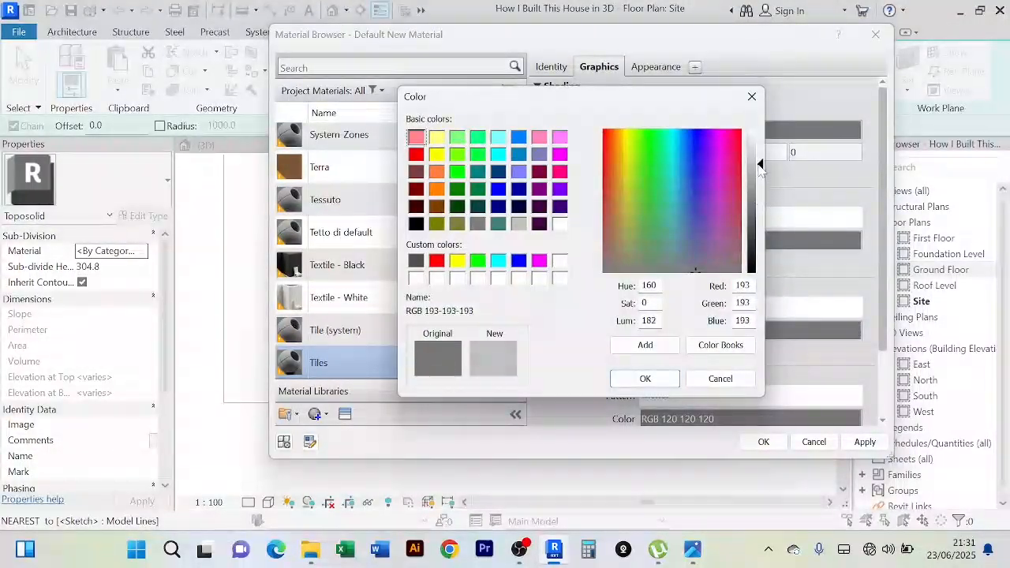
click(651, 389)
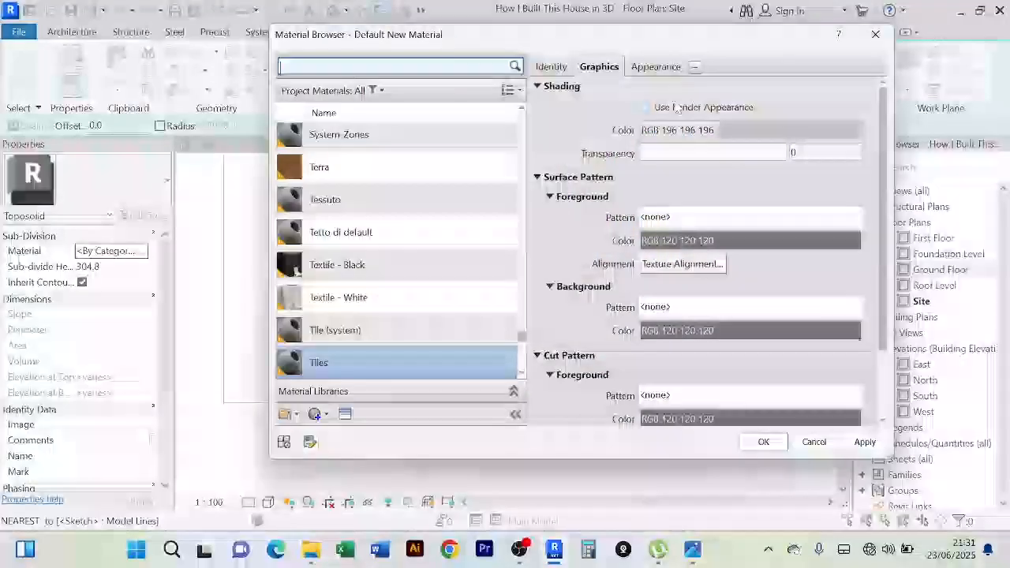
Step: Replace the Tiles material's appearance asset with the flooring asset Tiles - 24x18in - Travertine - Running
click(654, 66)
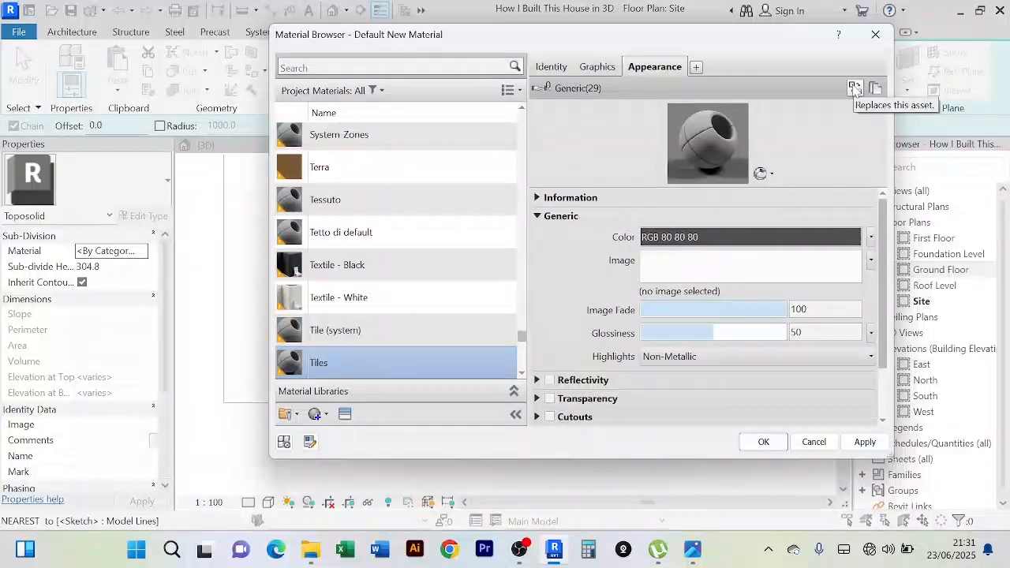
click(855, 88)
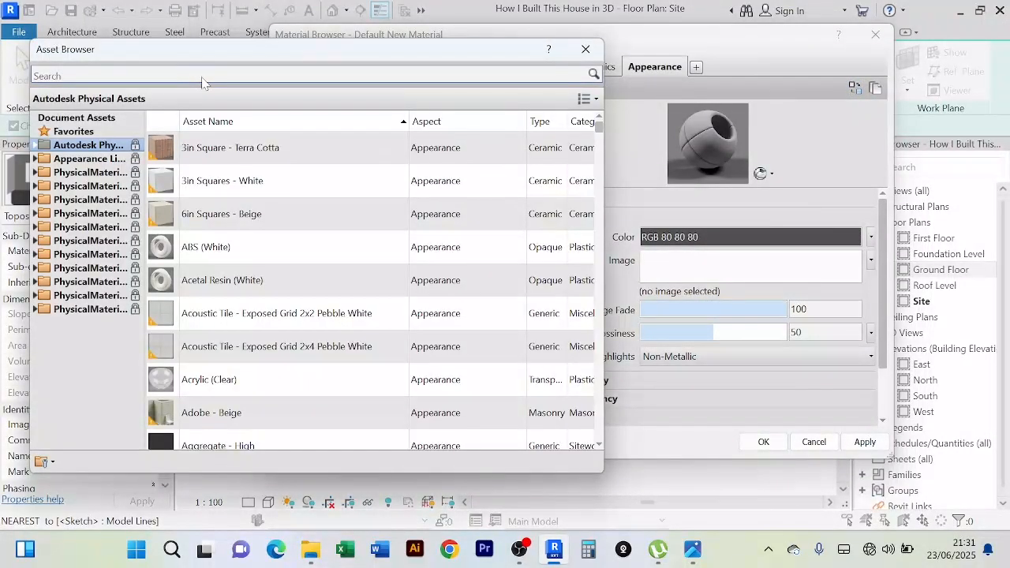
click(203, 77)
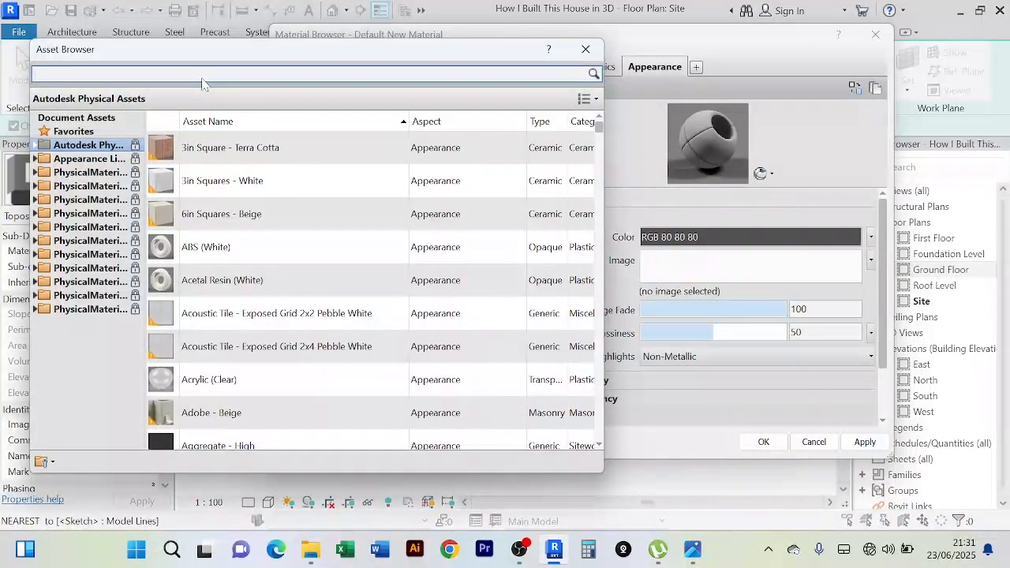
text(tiles)
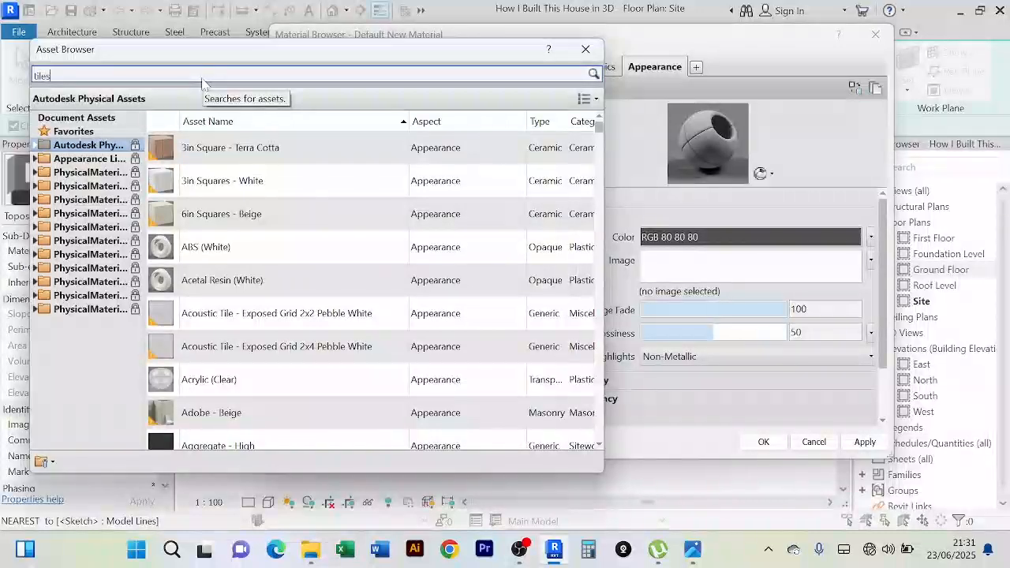
key(Return)
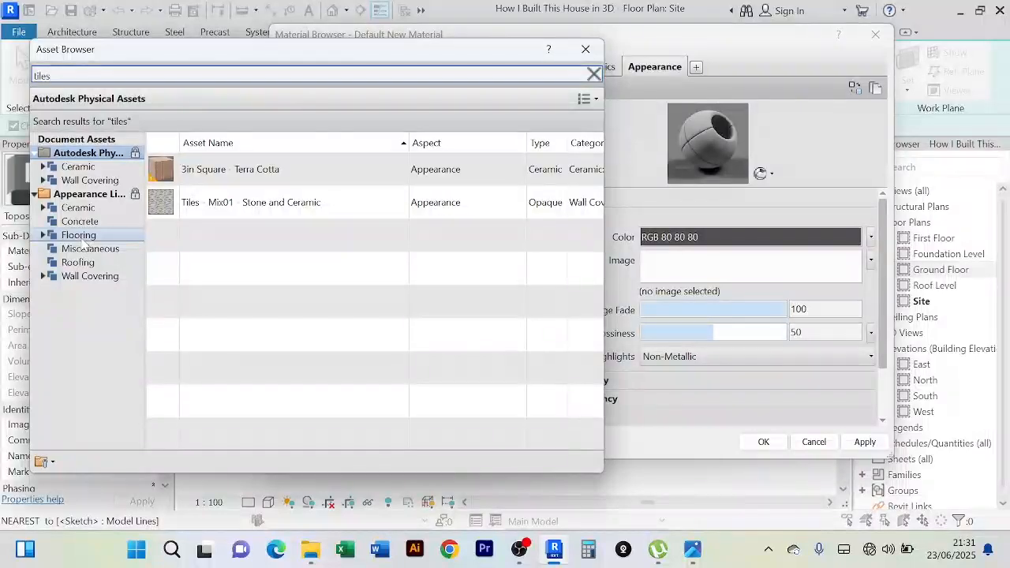
click(79, 235)
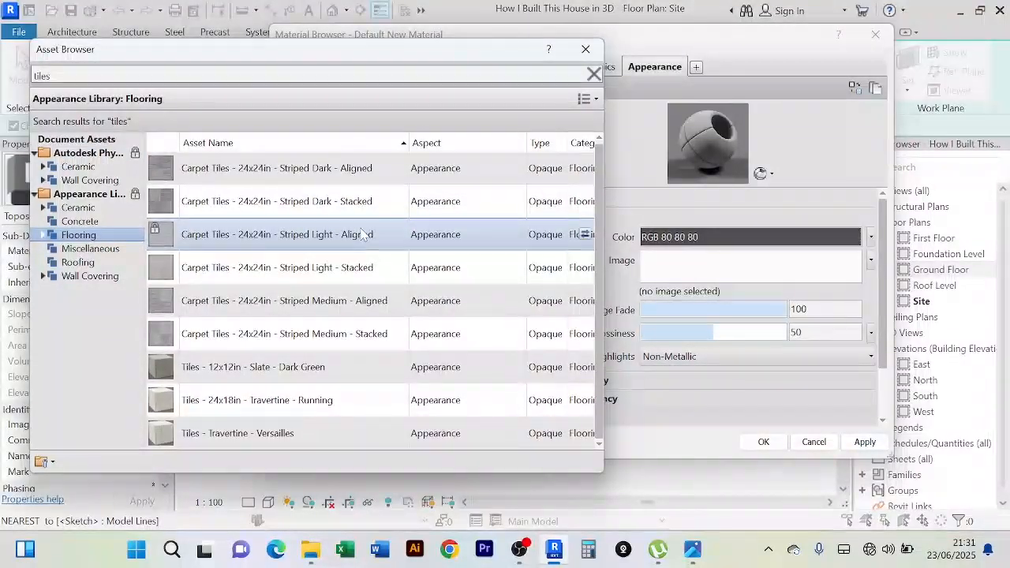
click(585, 433)
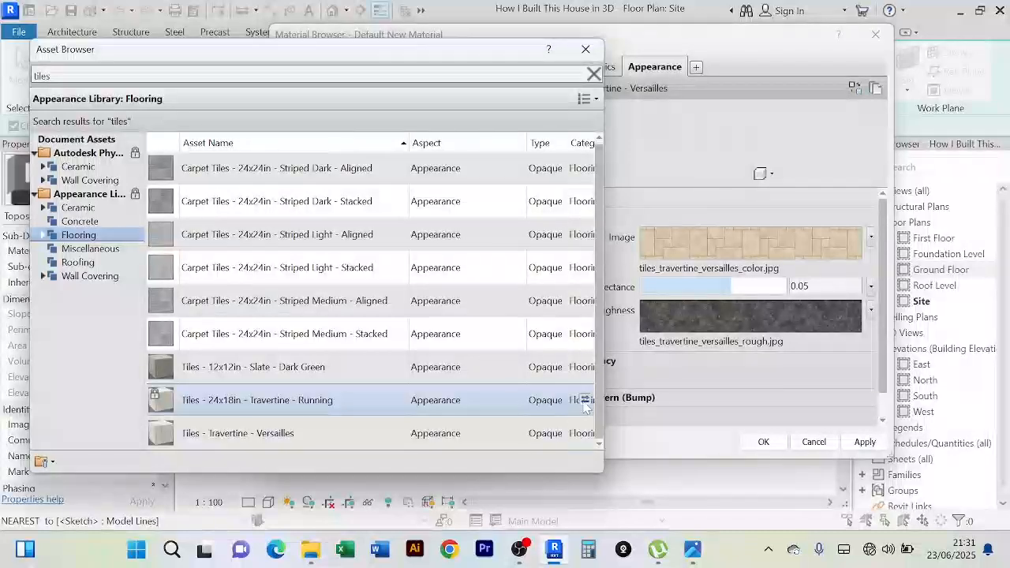
click(585, 400)
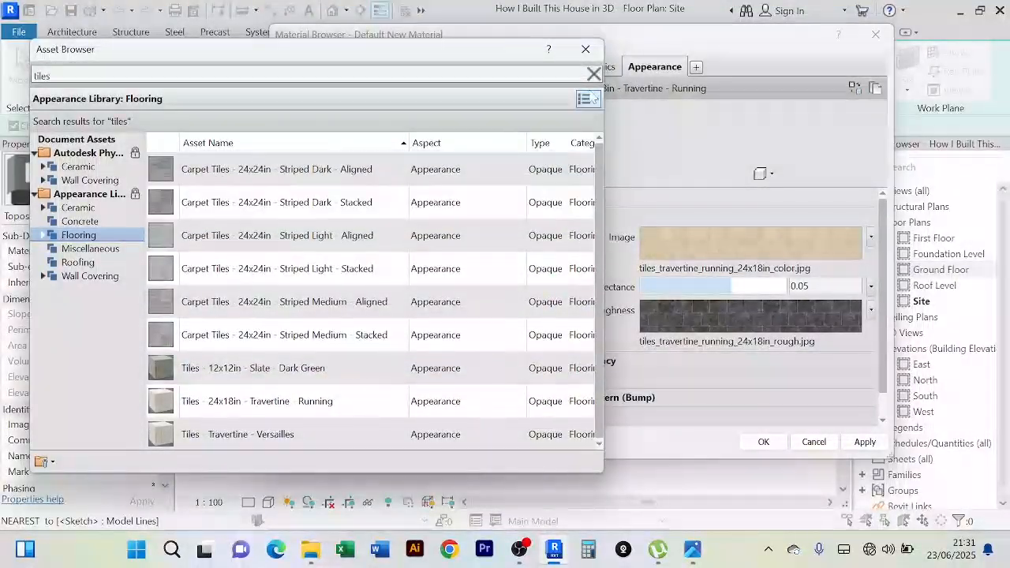
click(585, 49)
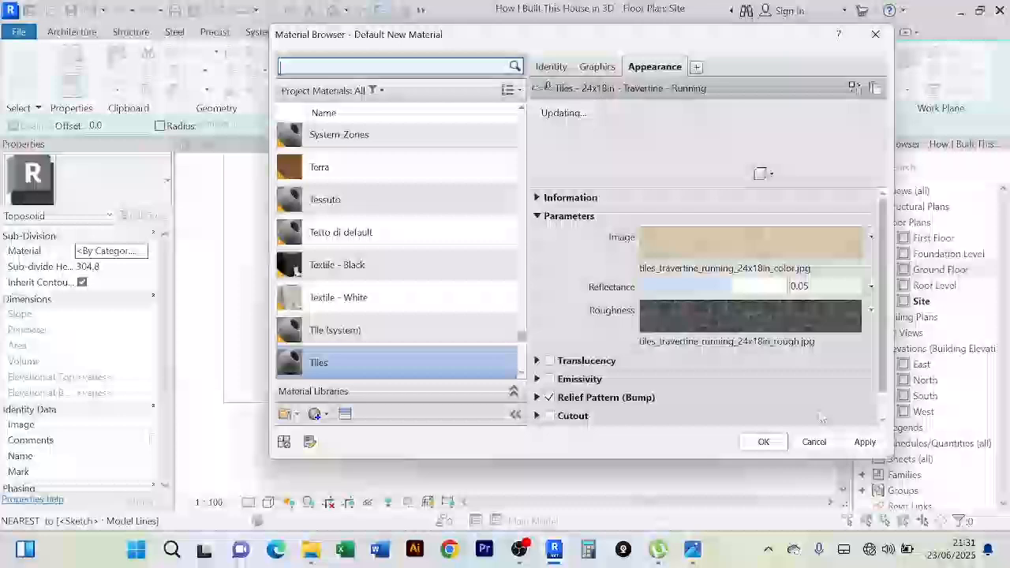
Step: Assign the Tiles material to the sub-division and finish its boundary sketch
click(865, 442)
click(764, 442)
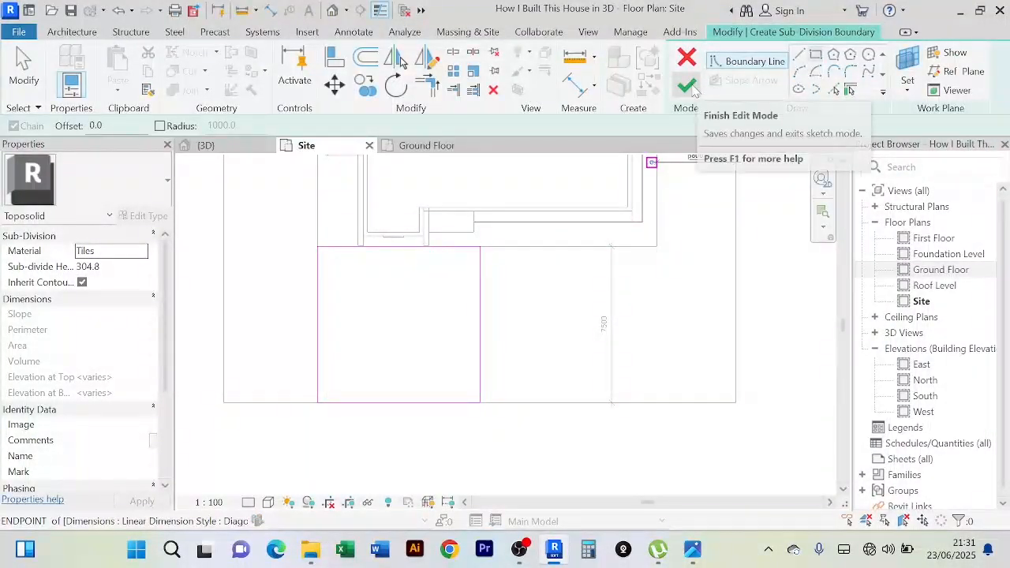
click(692, 87)
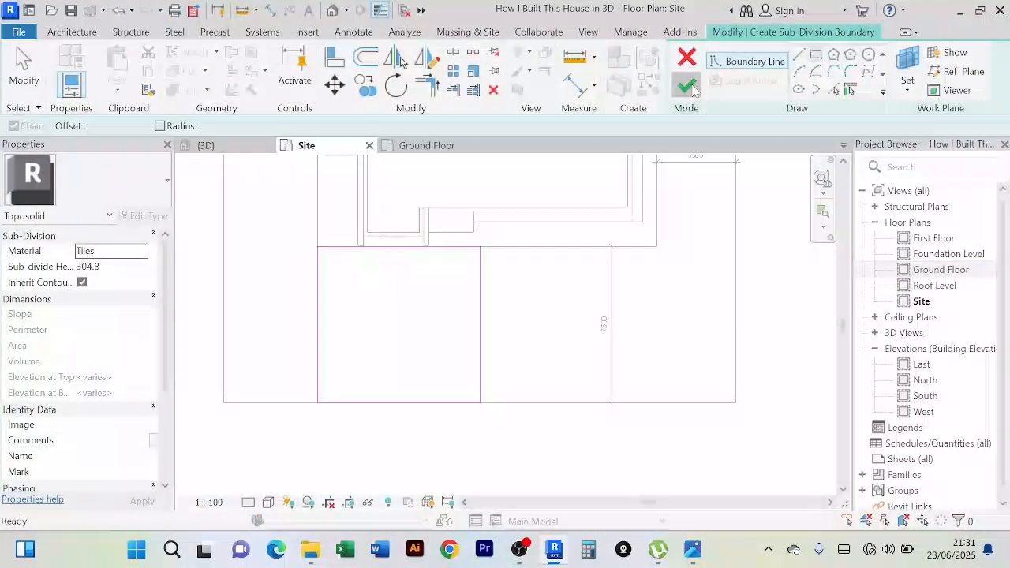
Step: Inspect the tiled sub-division's surface and height against the ground floor slab in the 3D view
click(207, 145)
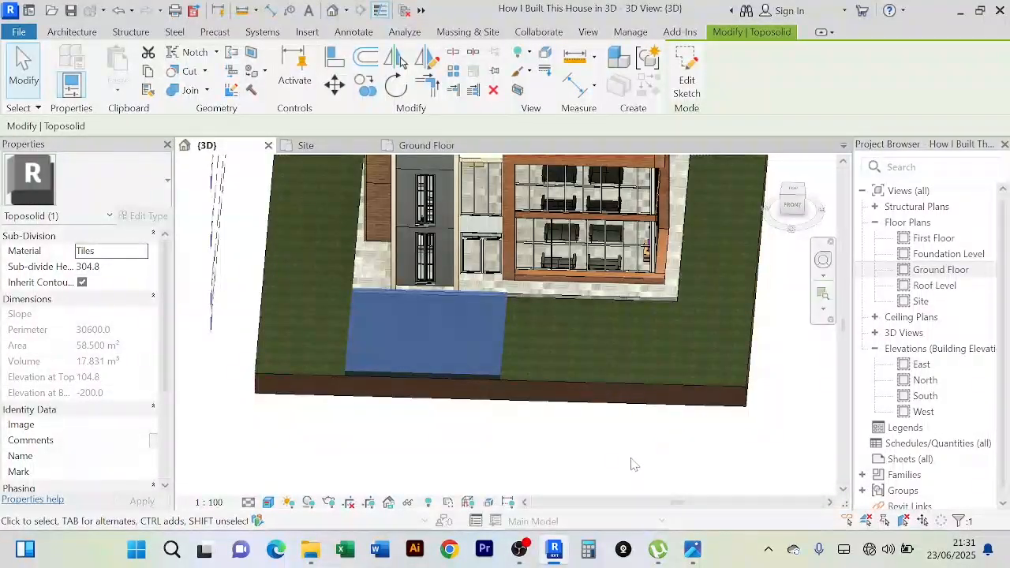
click(632, 465)
shift+middle_drag(604, 469, 444, 356)
scroll(348, 320, up, 2)
scroll(432, 348, up, 5)
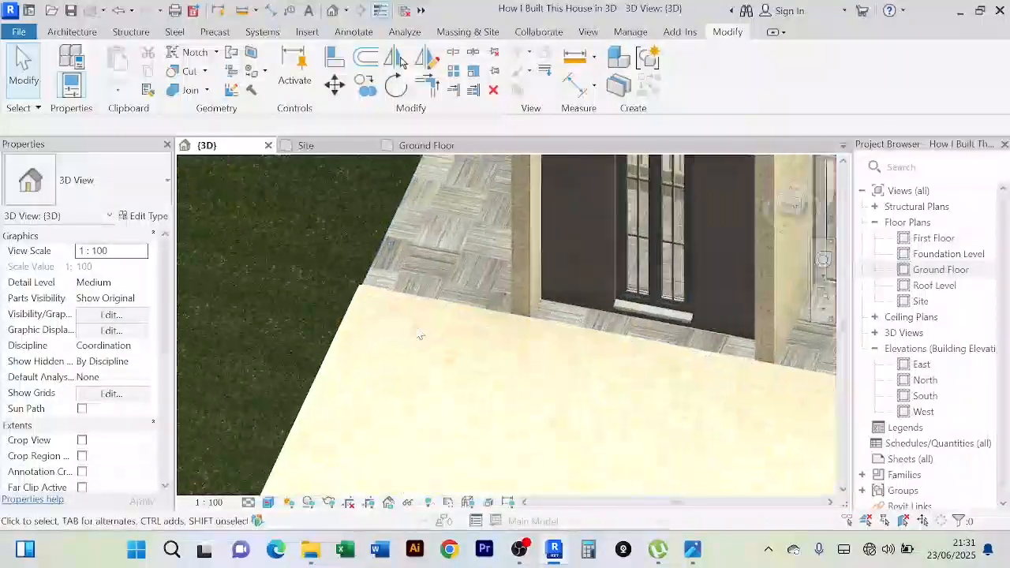
Step: Set the sub-divide height of the tiled sub-division in front of the house entrance to 200
scroll(418, 335, down, 5)
shift+middle_drag(395, 315, 567, 297)
scroll(514, 321, up, 4)
scroll(515, 320, down, 3)
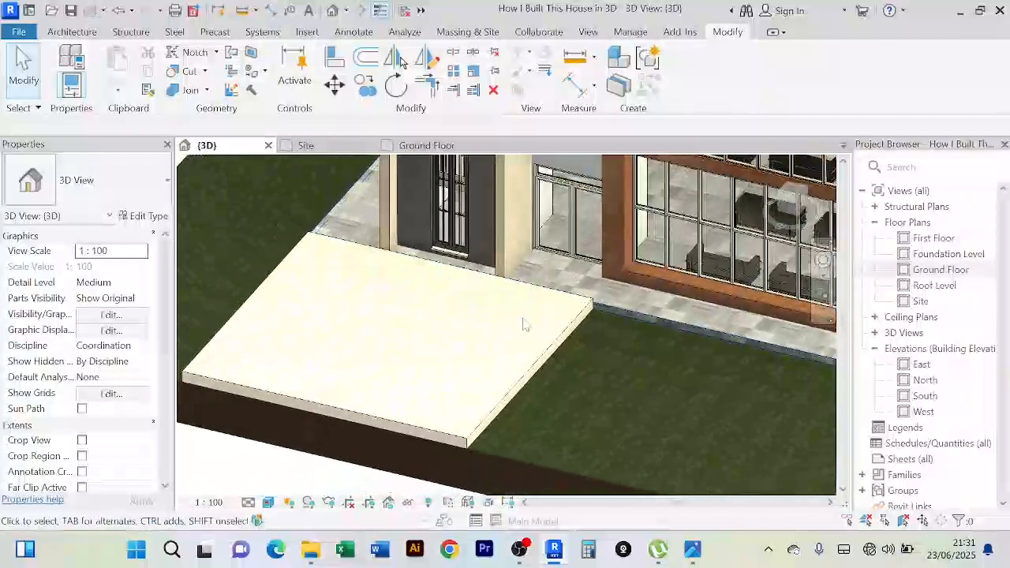
scroll(523, 320, down, 2)
scroll(486, 394, up, 3)
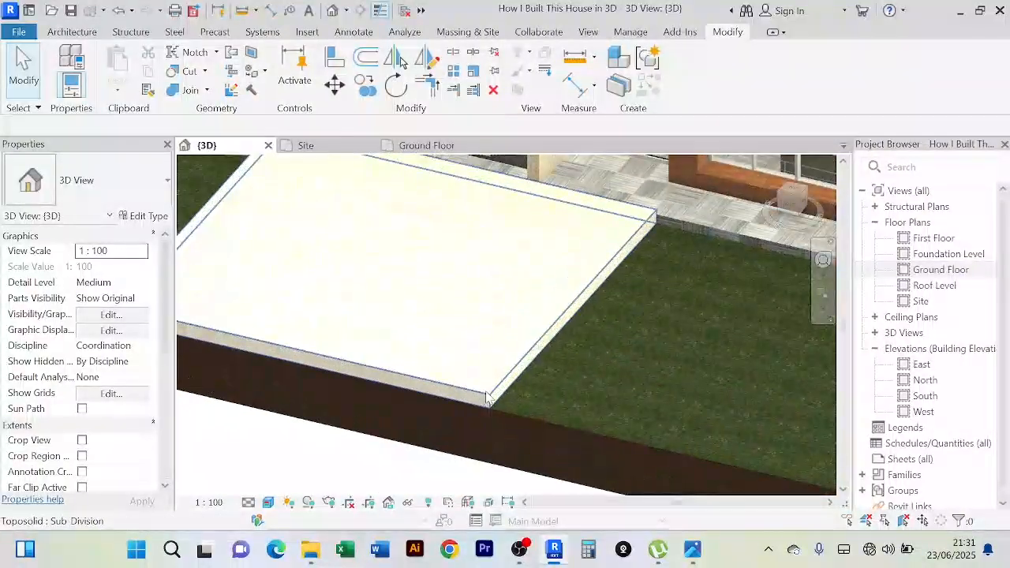
click(488, 397)
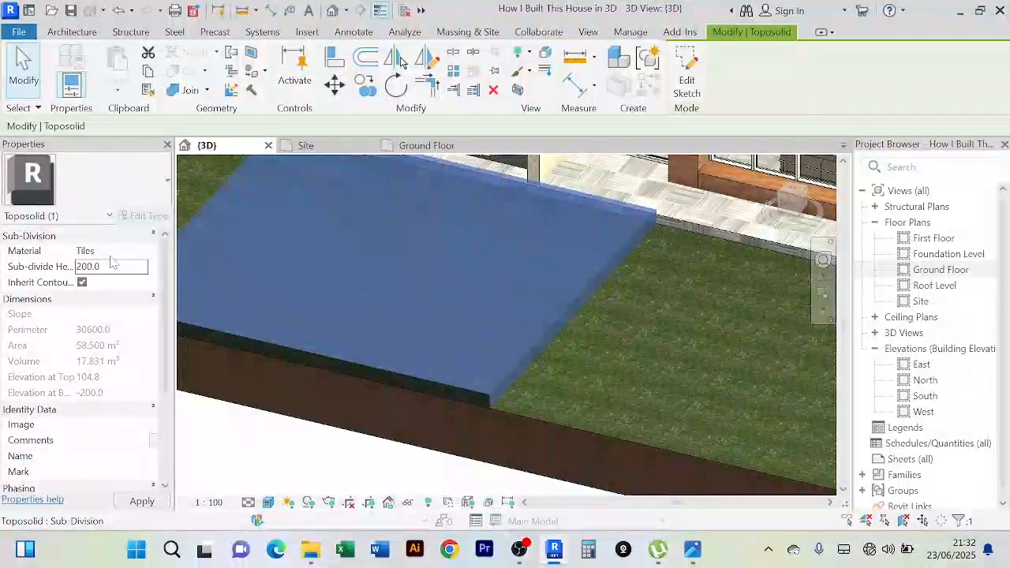
scroll(679, 215, up, 2)
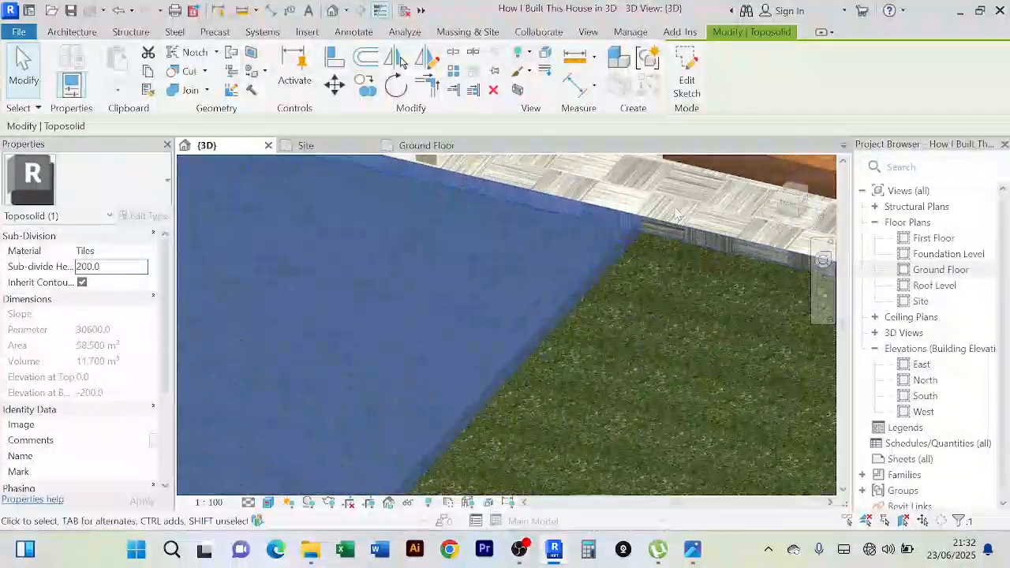
scroll(679, 216, down, 2)
Step: Examine the toposolid and the tiled area's level against the house from the front and corner in the 3D view
click(378, 440)
scroll(682, 306, down, 1)
middle_drag(684, 309, 552, 241)
scroll(604, 245, up, 3)
scroll(545, 238, down, 2)
scroll(386, 257, down, 3)
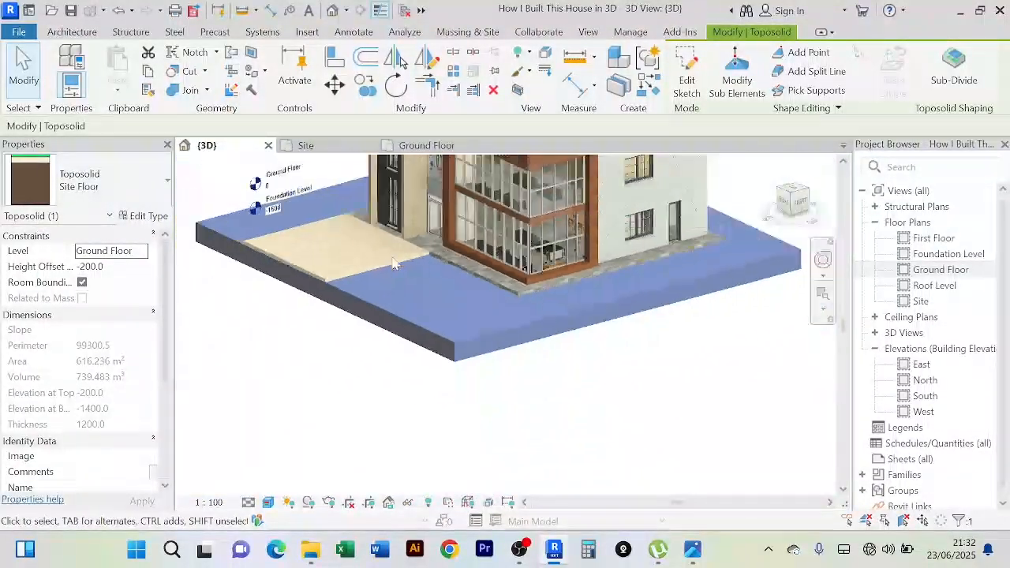
shift+middle_drag(395, 264, 462, 237)
scroll(496, 277, up, 2)
scroll(456, 343, up, 2)
scroll(457, 316, down, 2)
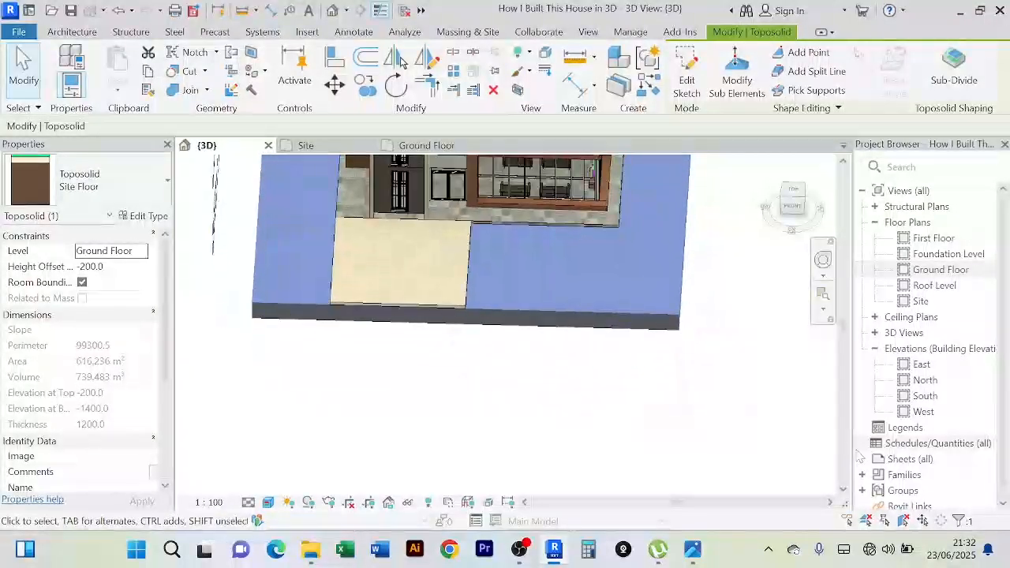
click(655, 411)
scroll(647, 408, down, 3)
scroll(570, 390, up, 3)
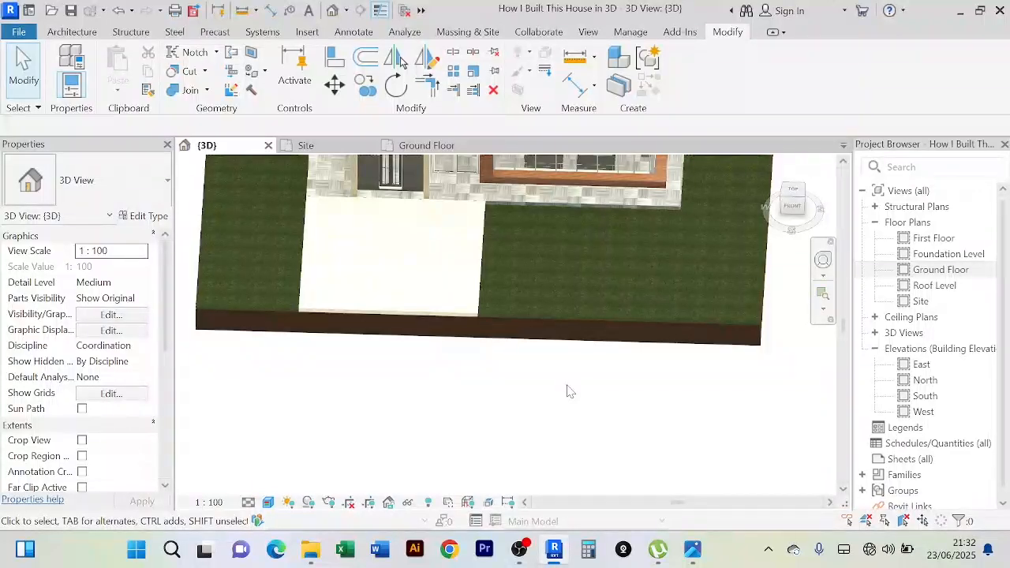
shift+middle_drag(571, 391, 531, 341)
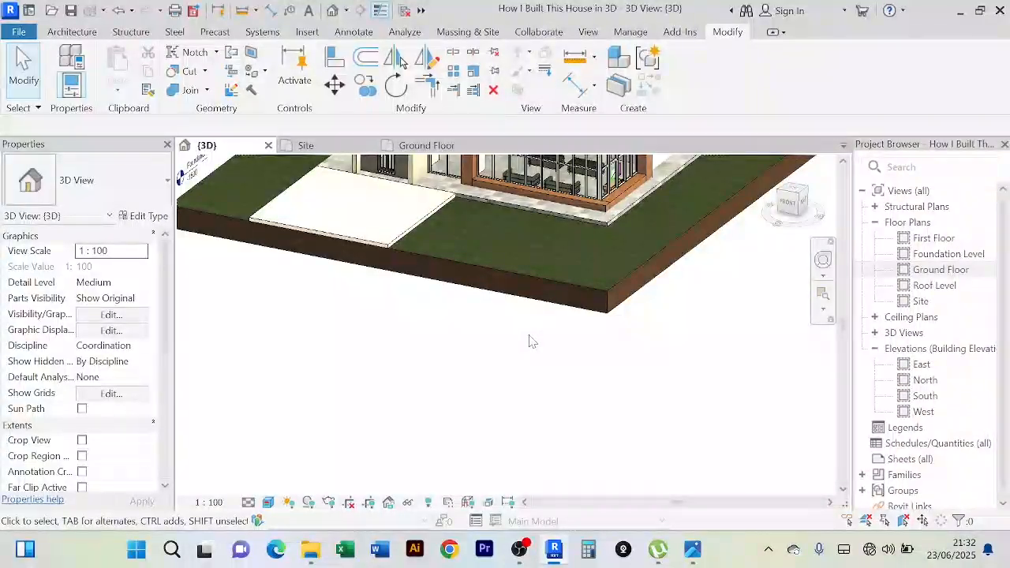
shift+middle_drag(530, 341, 551, 379)
scroll(643, 353, up, 2)
Step: Sub-divide the toposolid with a rectangular boundary about 8560 by 7500 mm, from the tiled area's inner corner to the front site edge
click(646, 285)
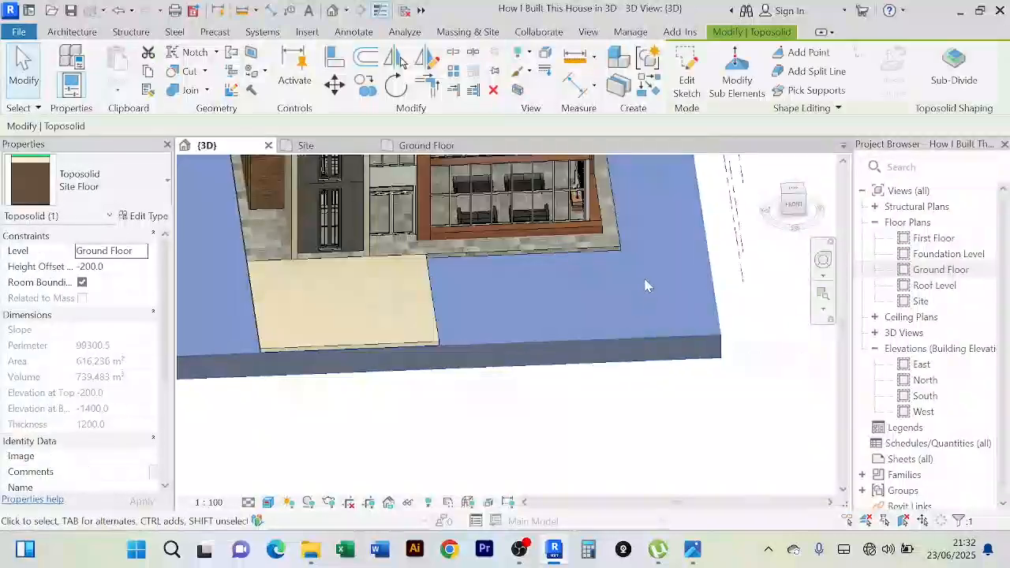
click(948, 79)
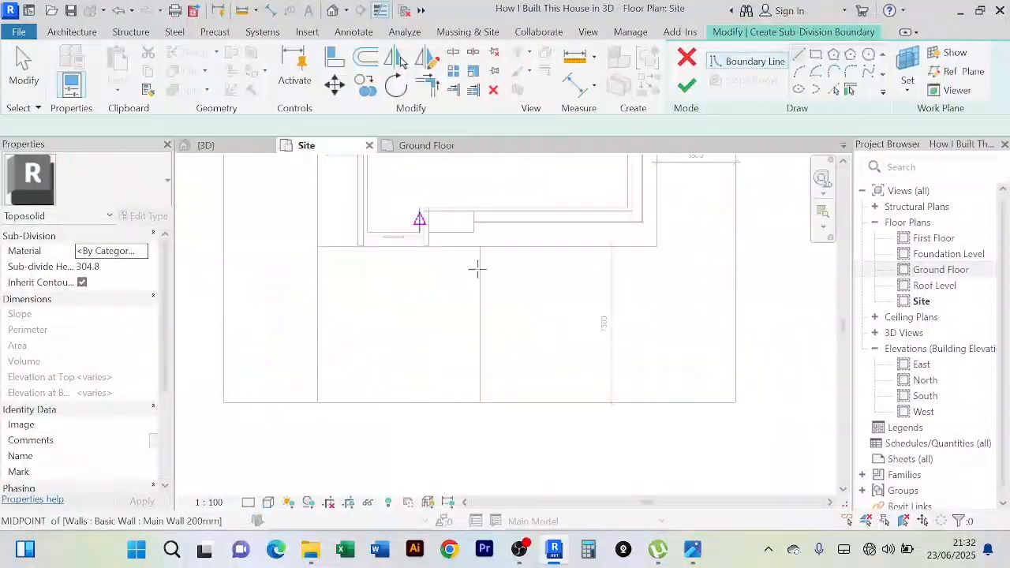
scroll(656, 352, up, 3)
scroll(656, 353, down, 2)
middle_drag(656, 353, 628, 344)
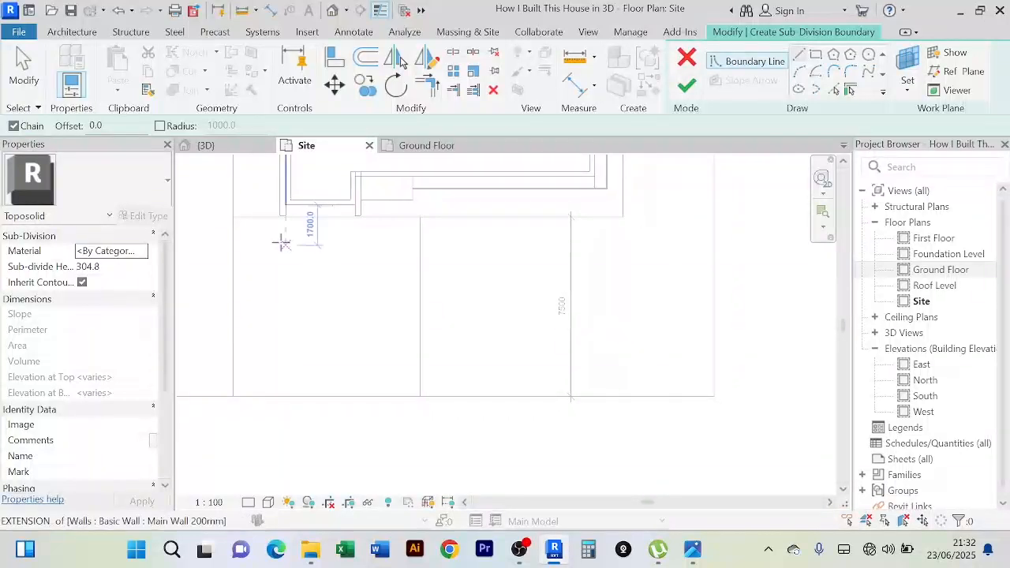
scroll(412, 255, up, 2)
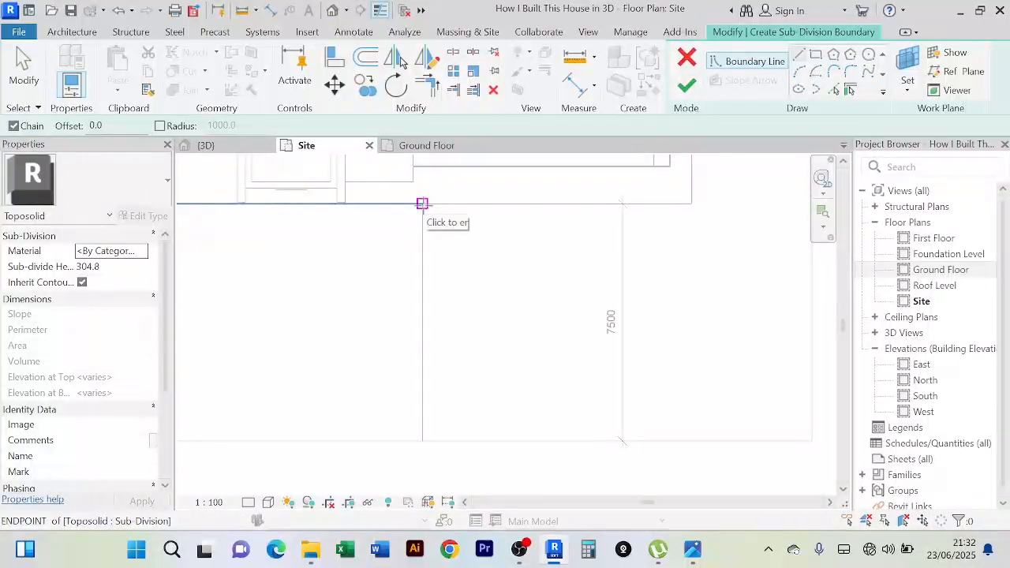
click(423, 203)
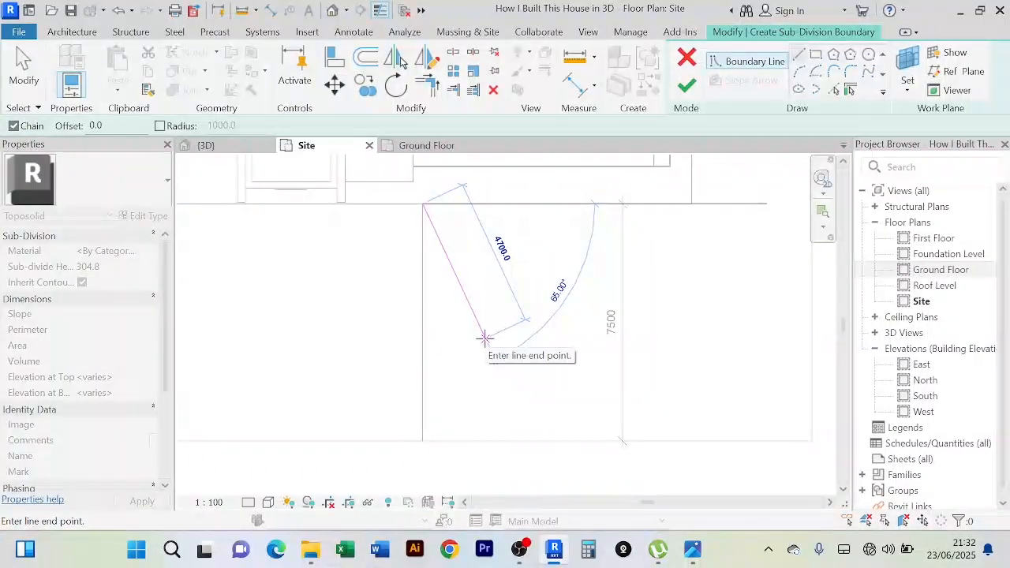
key(Escape)
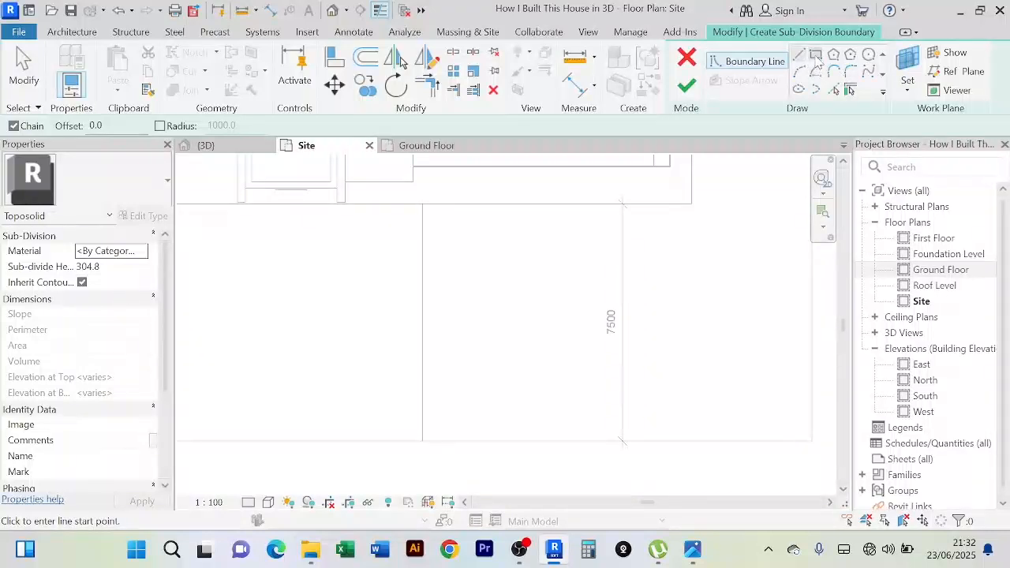
click(817, 59)
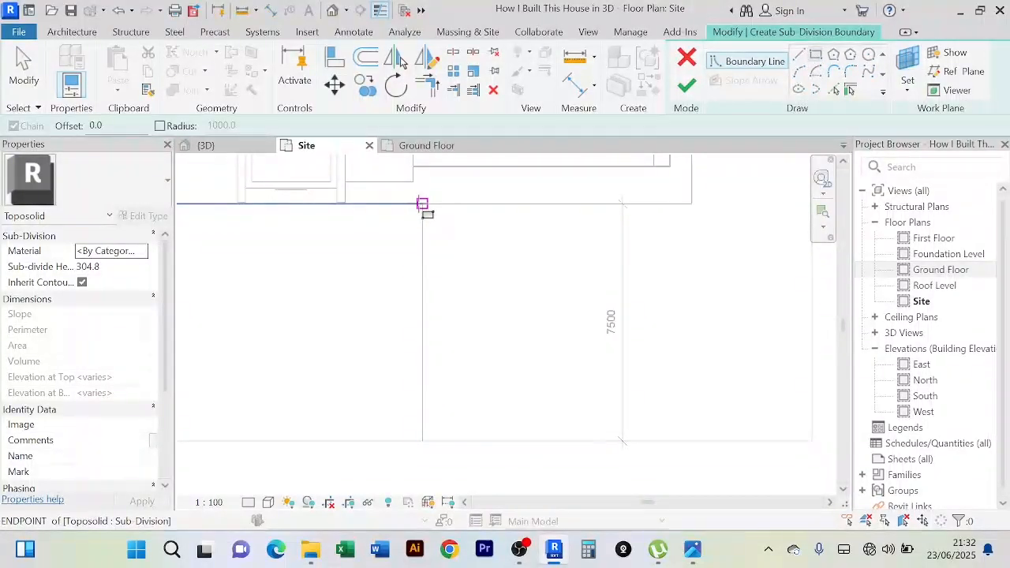
click(419, 203)
scroll(596, 434, down, 3)
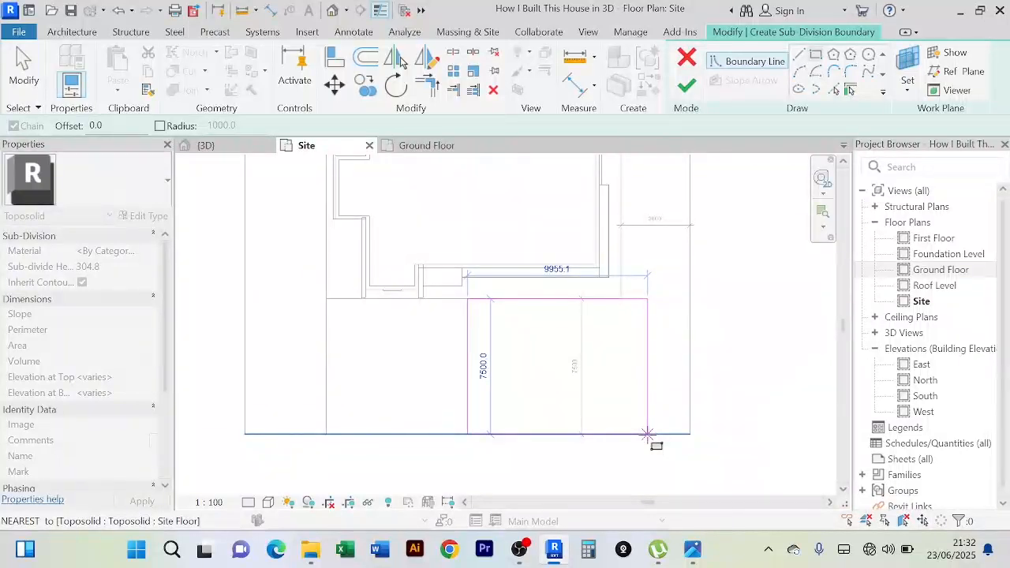
scroll(622, 434, up, 2)
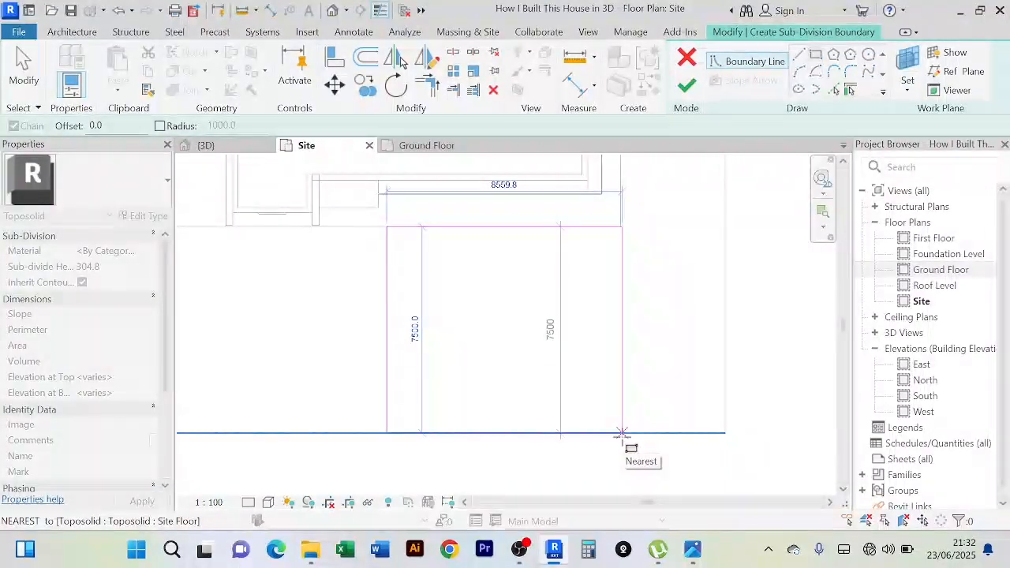
click(622, 434)
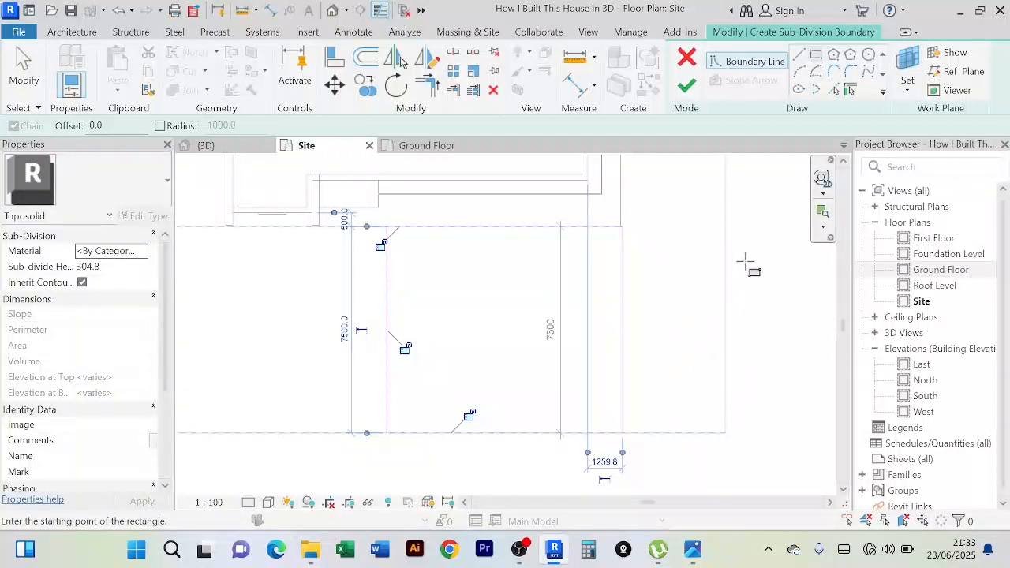
right_click(746, 229)
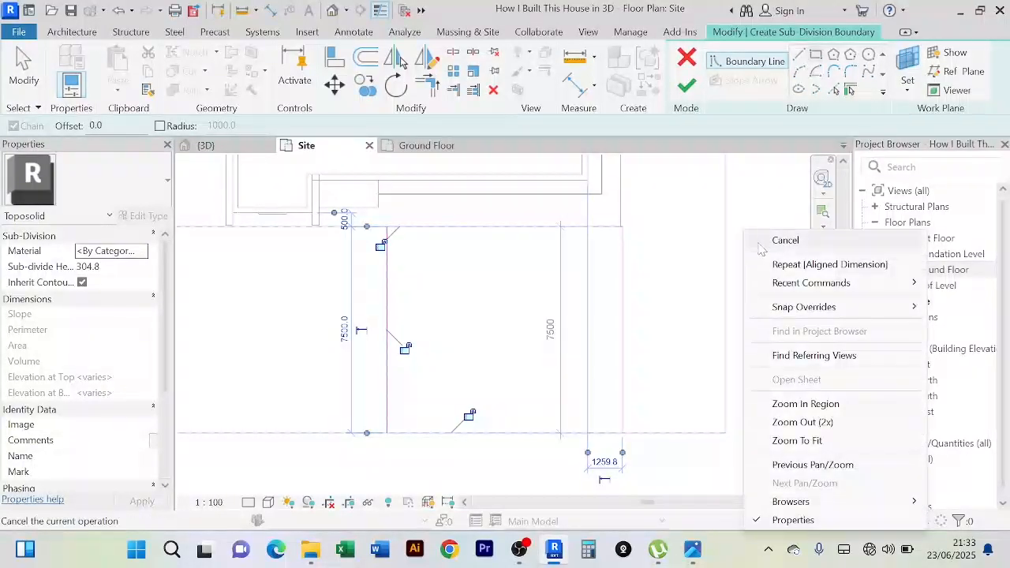
key(Escape)
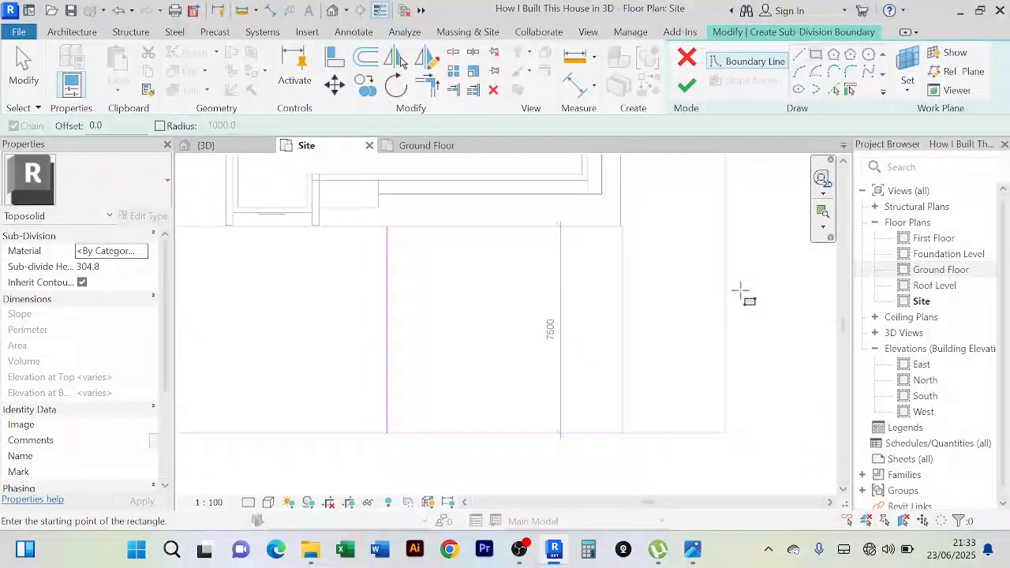
Step: Draw two long horizontal rectangles inside the new boundary, about 1100 mm deep and, below it, about 1250 mm deep
middle_drag(425, 274, 412, 301)
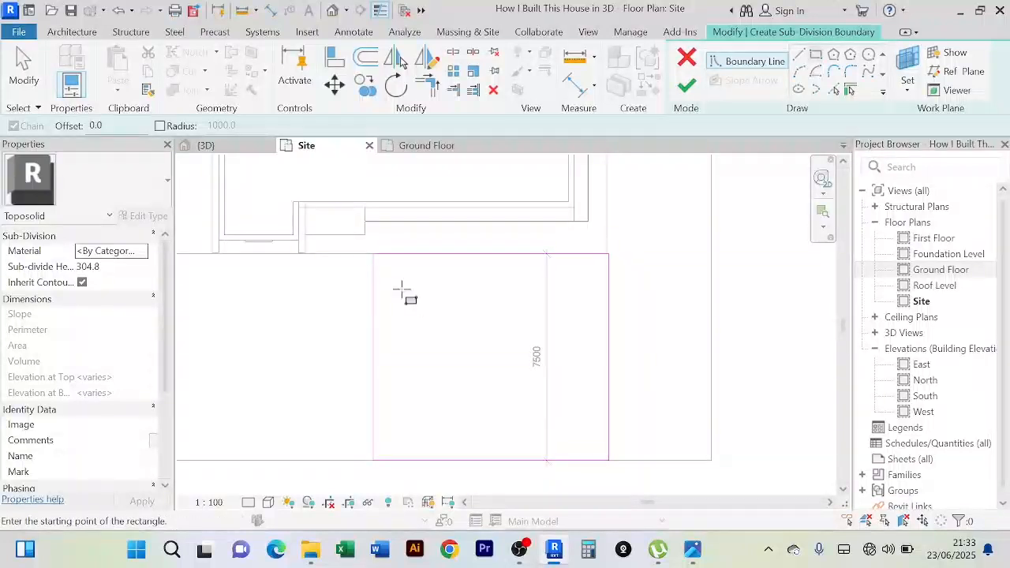
scroll(402, 289, down, 1)
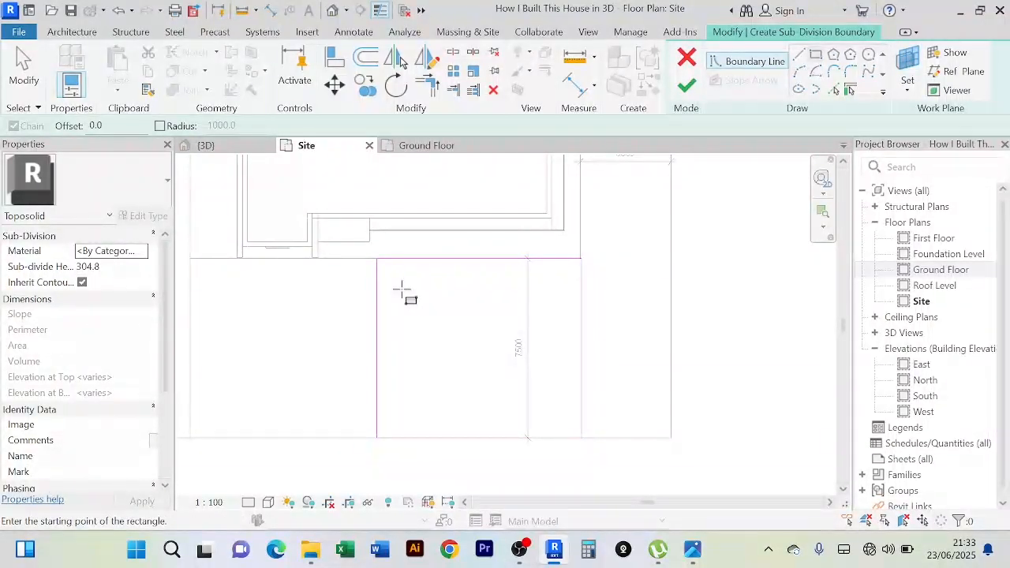
scroll(402, 290, up, 1)
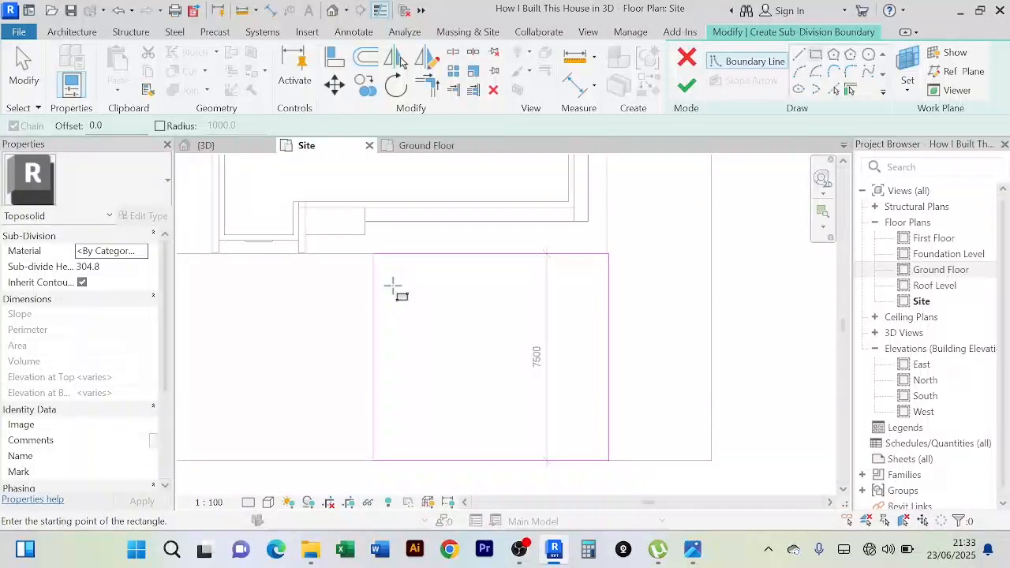
click(392, 287)
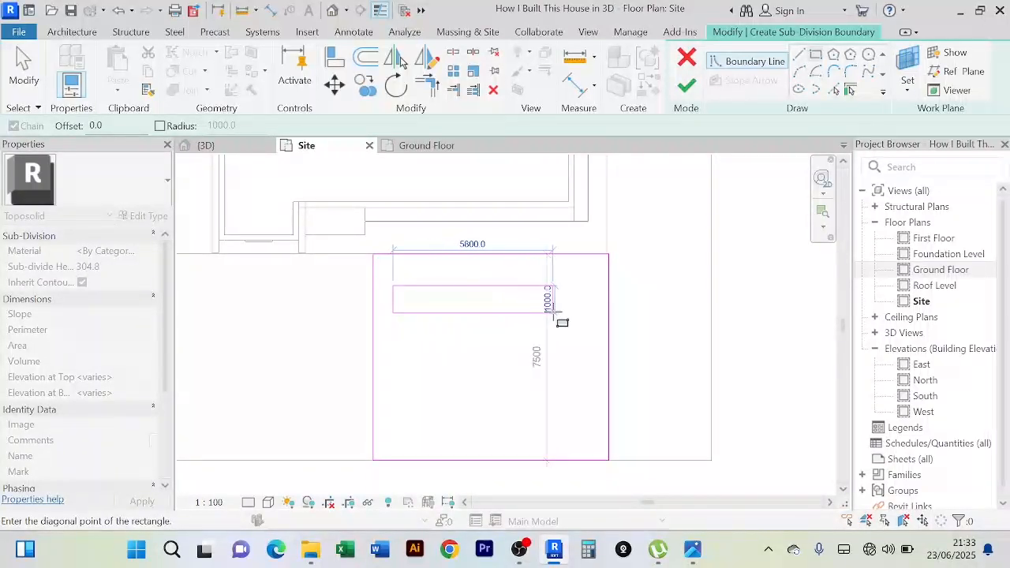
click(602, 316)
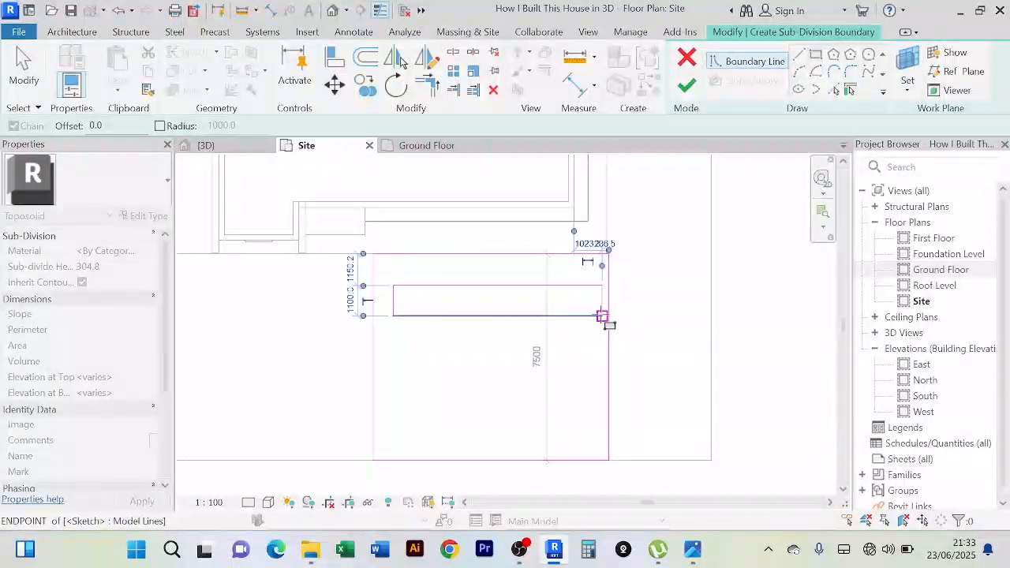
click(392, 338)
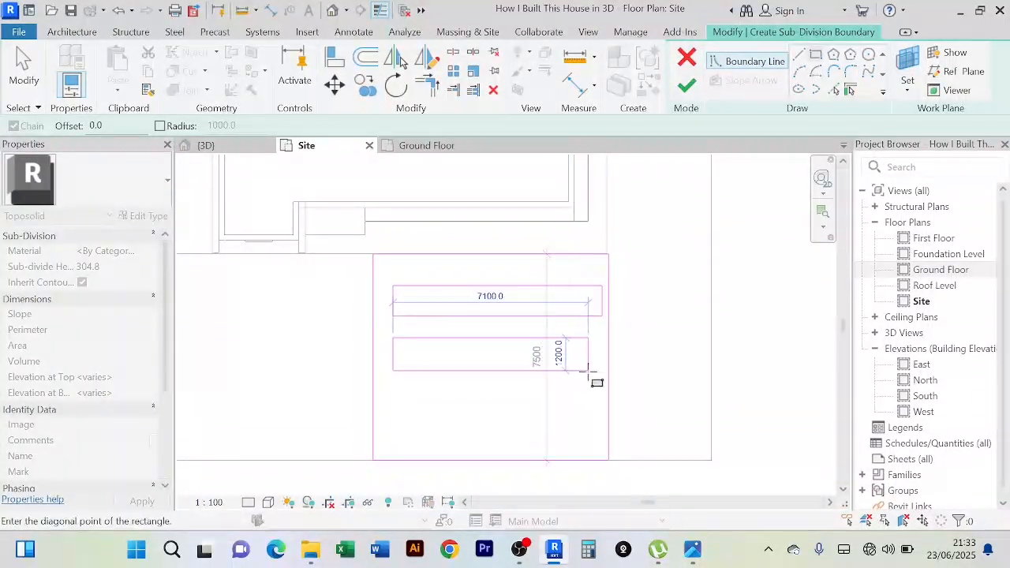
click(604, 372)
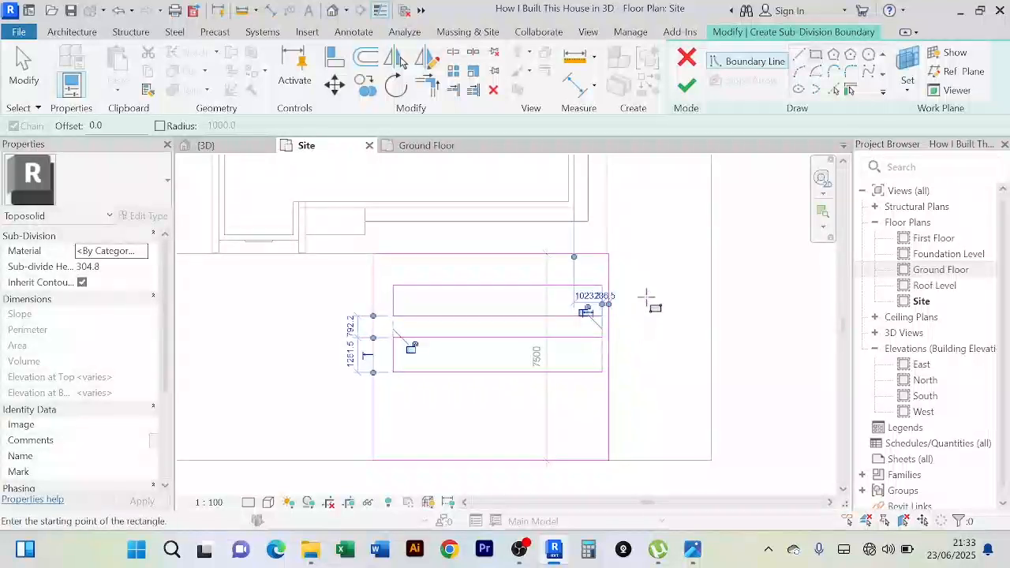
right_click(652, 234)
click(686, 240)
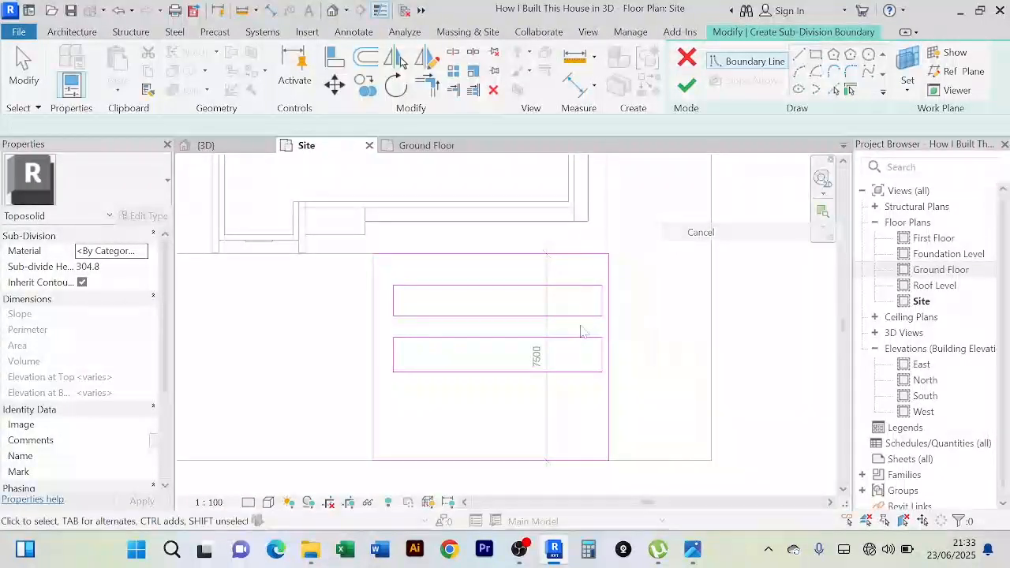
Step: Split both vertical side lines of the sub-division boundary alongside each of the two inner rectangles
scroll(492, 316, up, 2)
scroll(487, 310, down, 1)
middle_drag(487, 311, 390, 286)
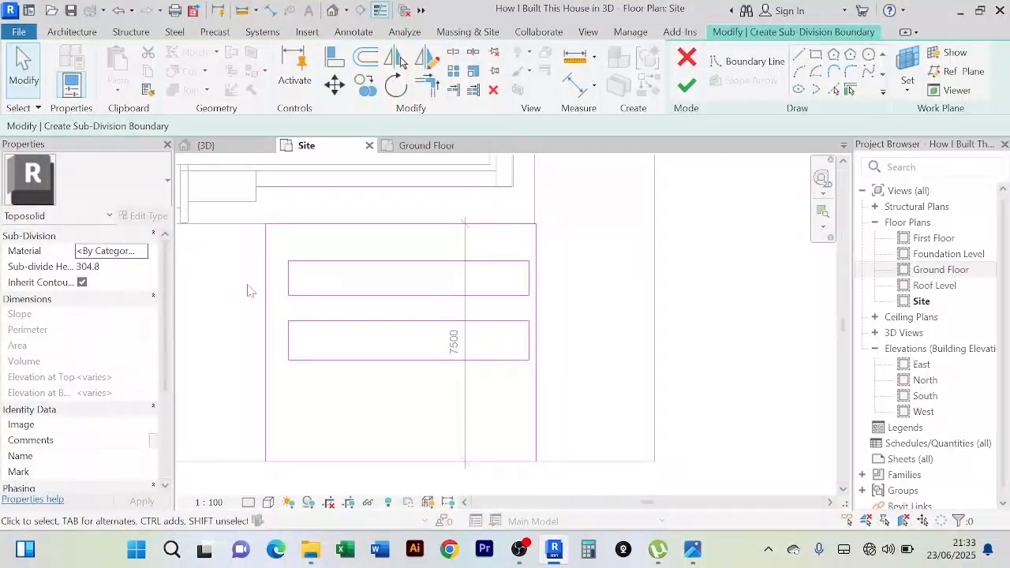
scroll(339, 286, up, 2)
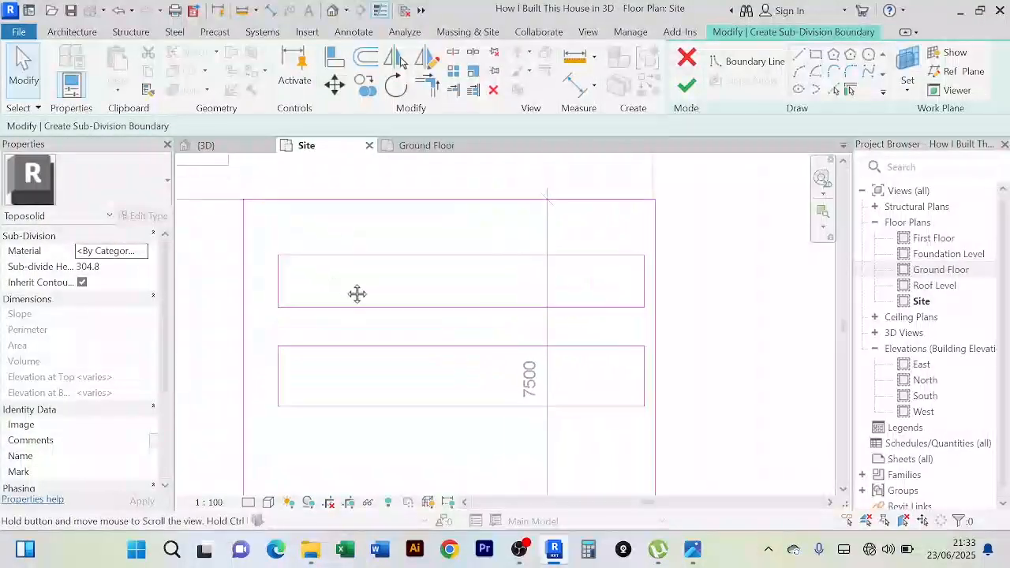
middle_drag(368, 294, 373, 297)
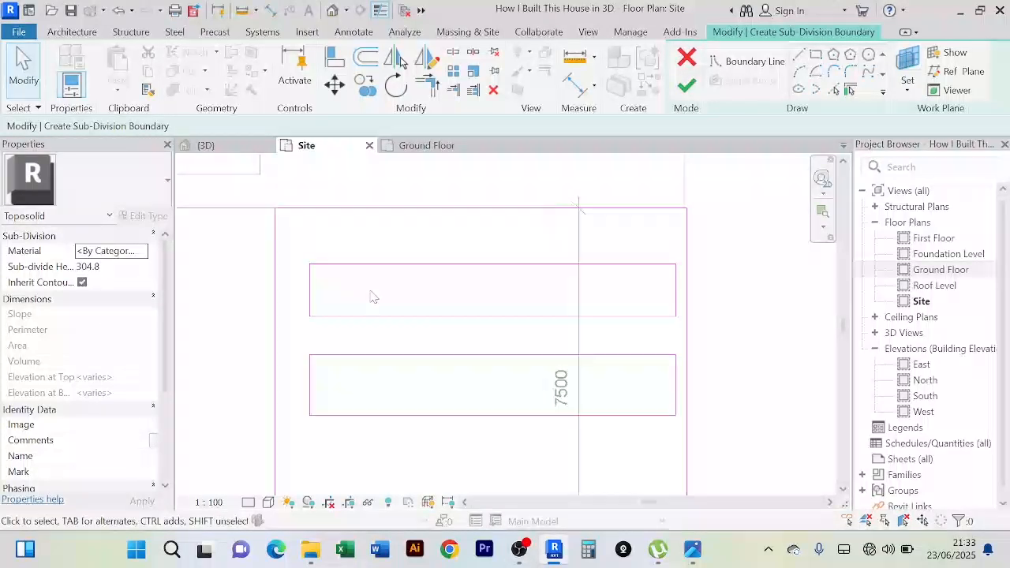
click(452, 52)
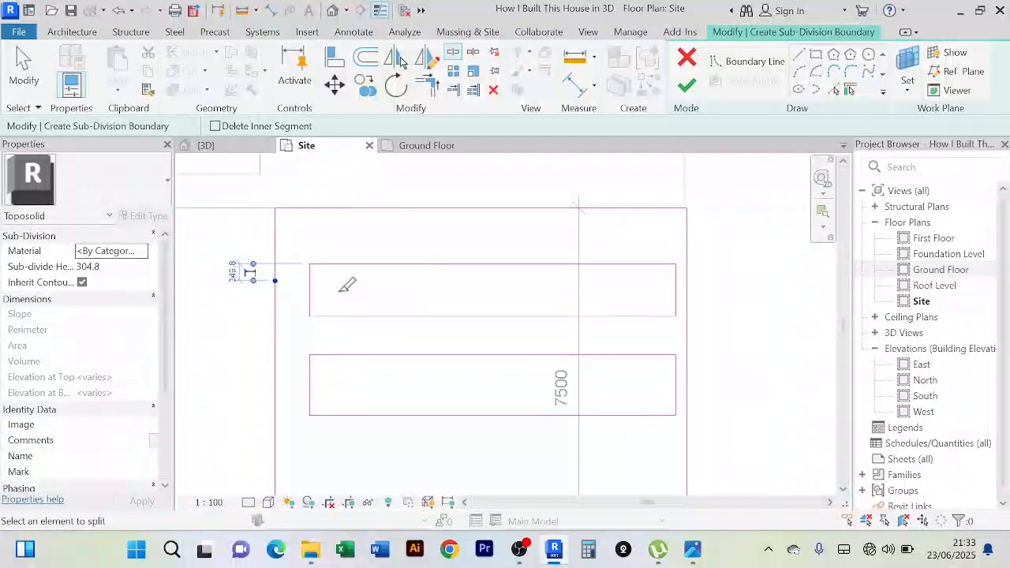
scroll(338, 280, down, 2)
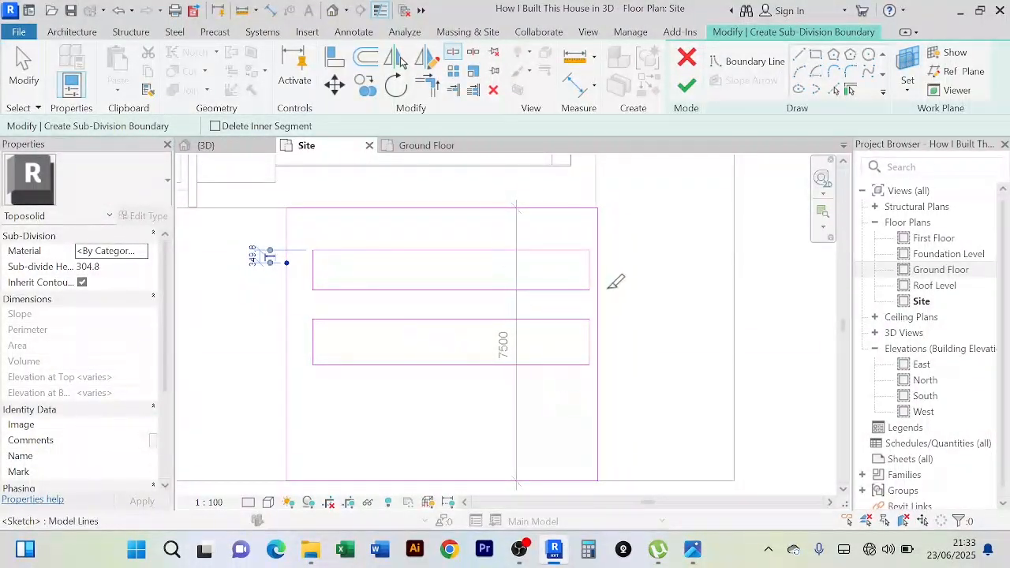
click(600, 270)
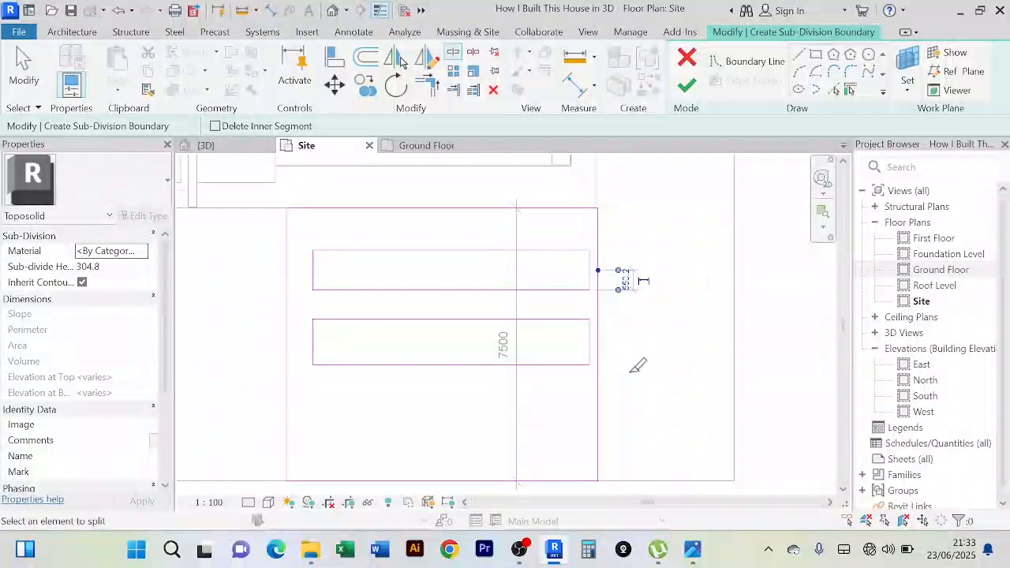
click(600, 343)
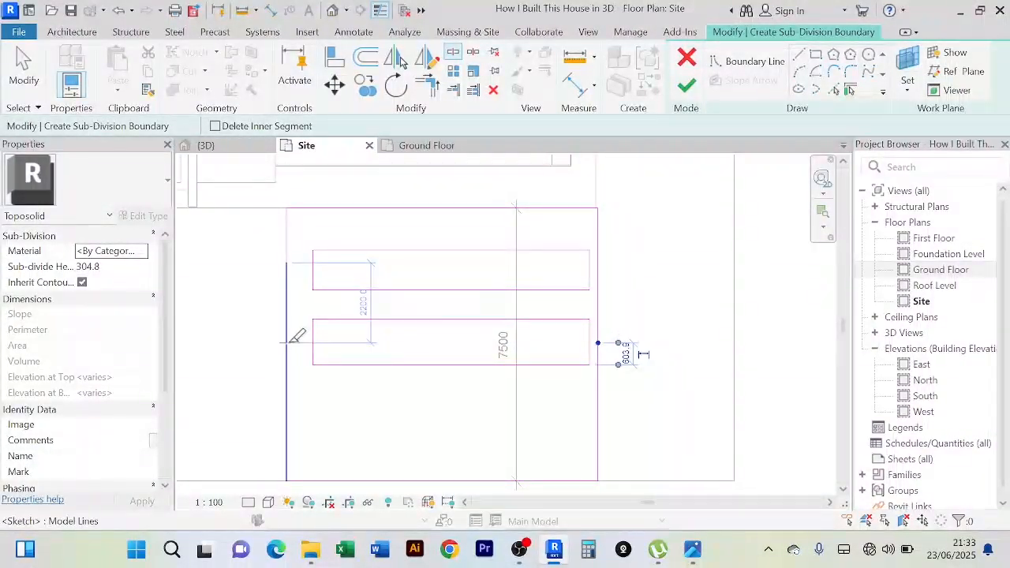
Step: Trim the boundary's left side line to corners with both long edges of the lower inner rectangle
key(t)
key(r)
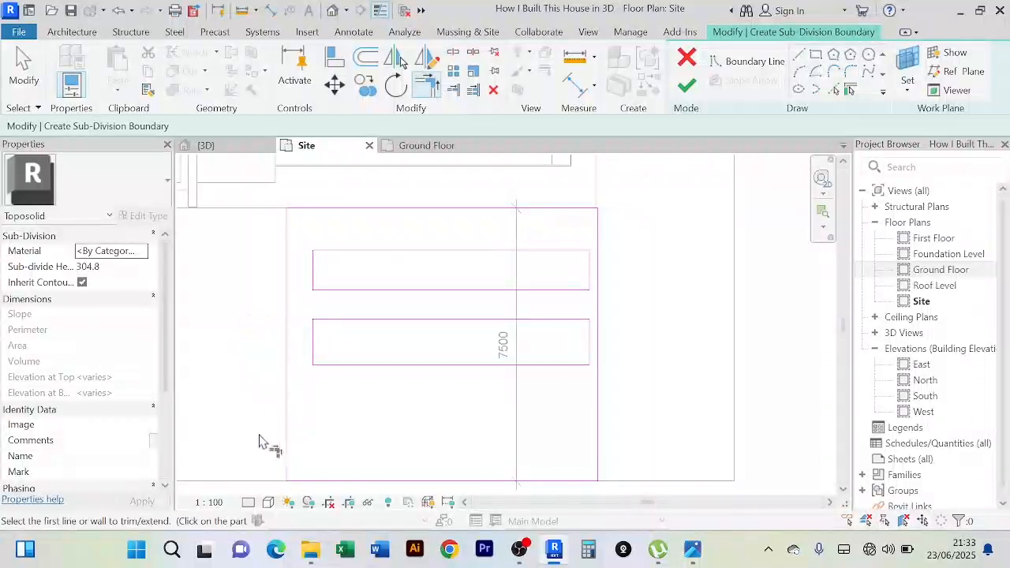
click(287, 418)
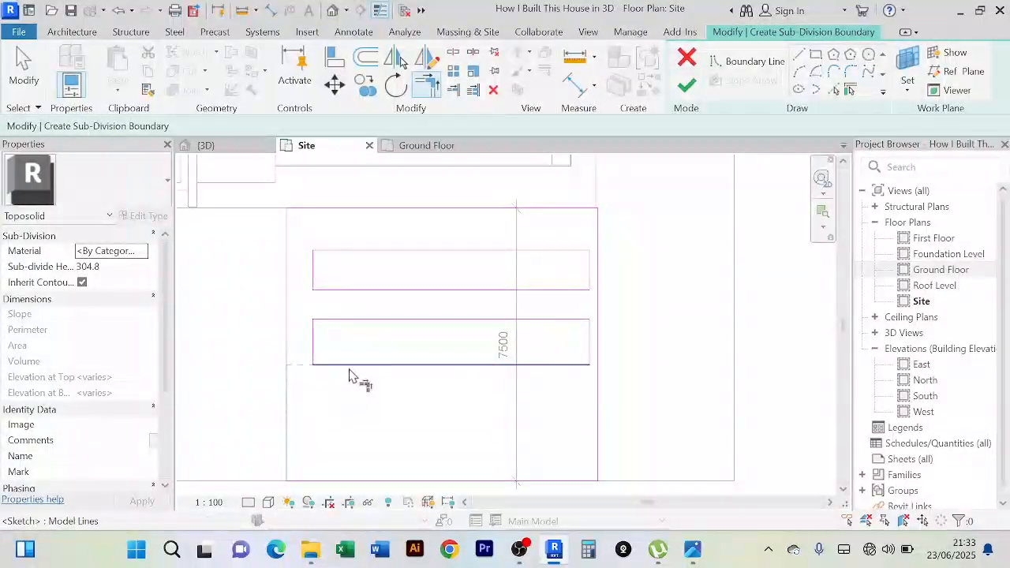
click(283, 306)
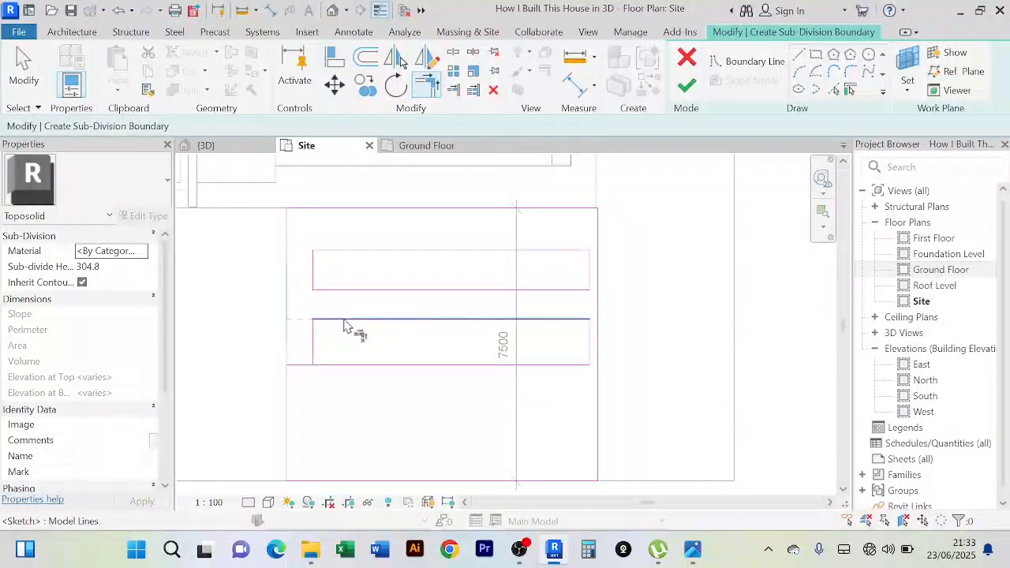
click(343, 320)
click(403, 365)
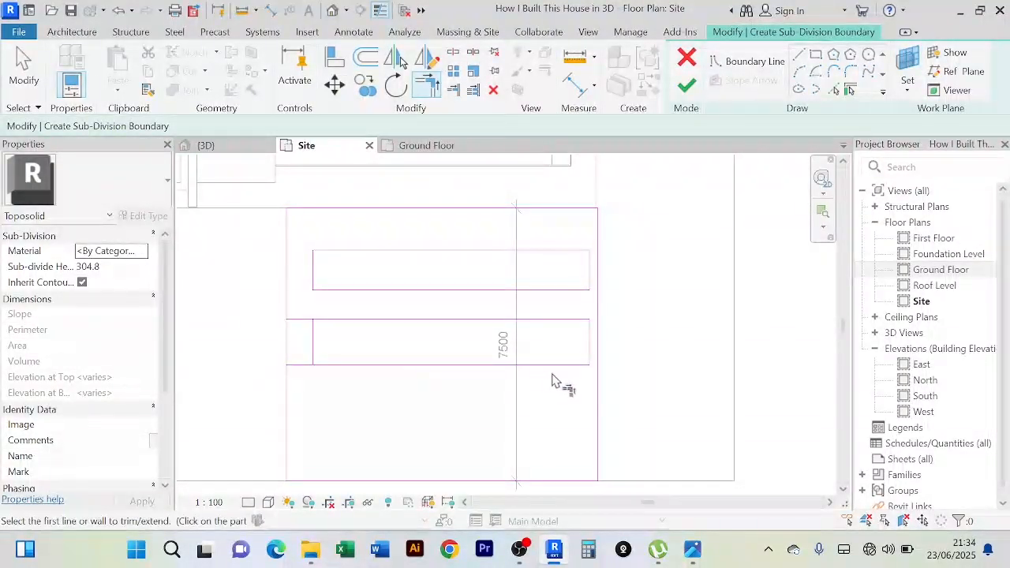
Step: Trim the right side line to the lower rectangle's long edges and both side lines to the upper rectangle's long edges
click(602, 405)
click(590, 319)
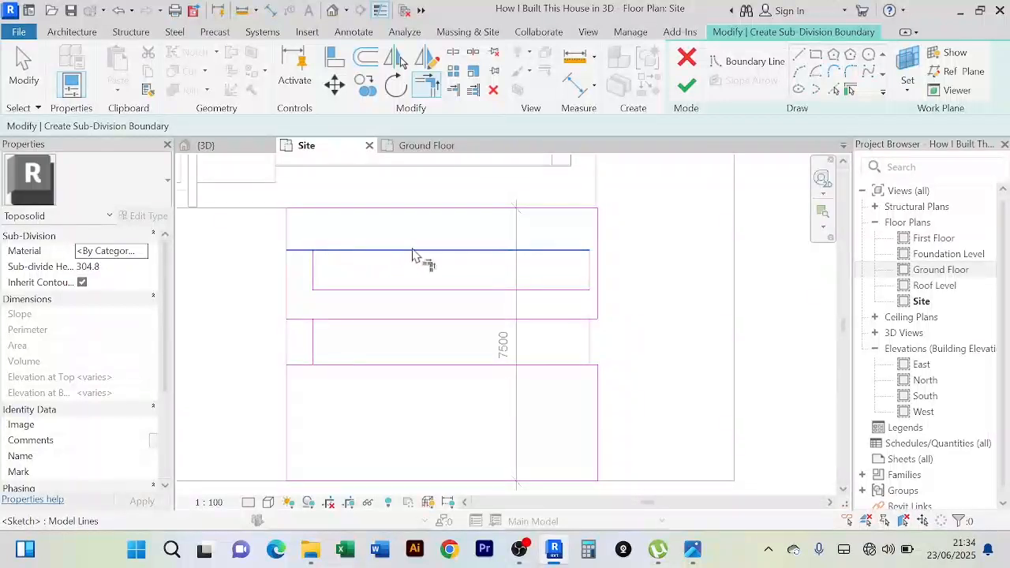
click(583, 302)
click(600, 313)
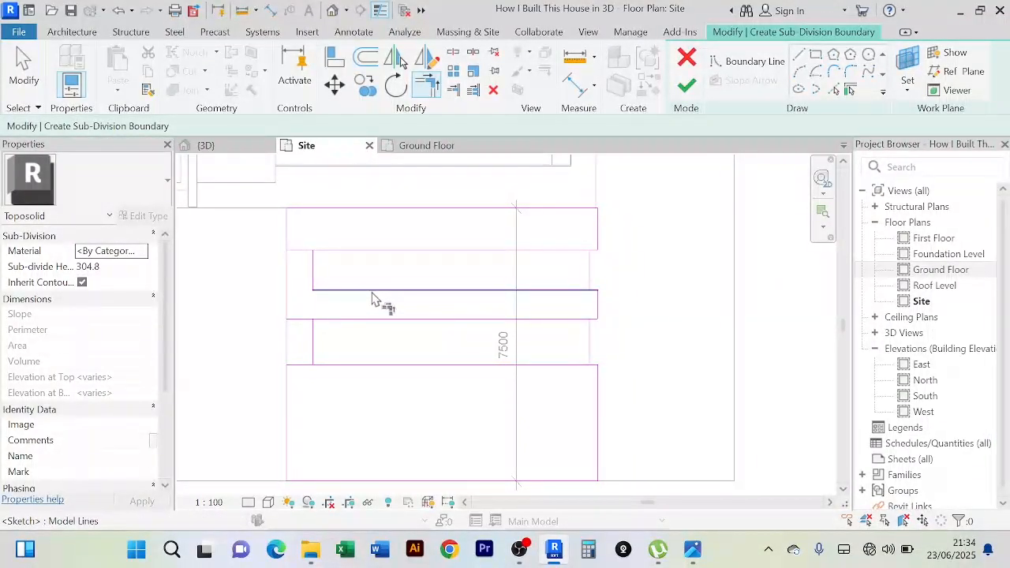
click(367, 318)
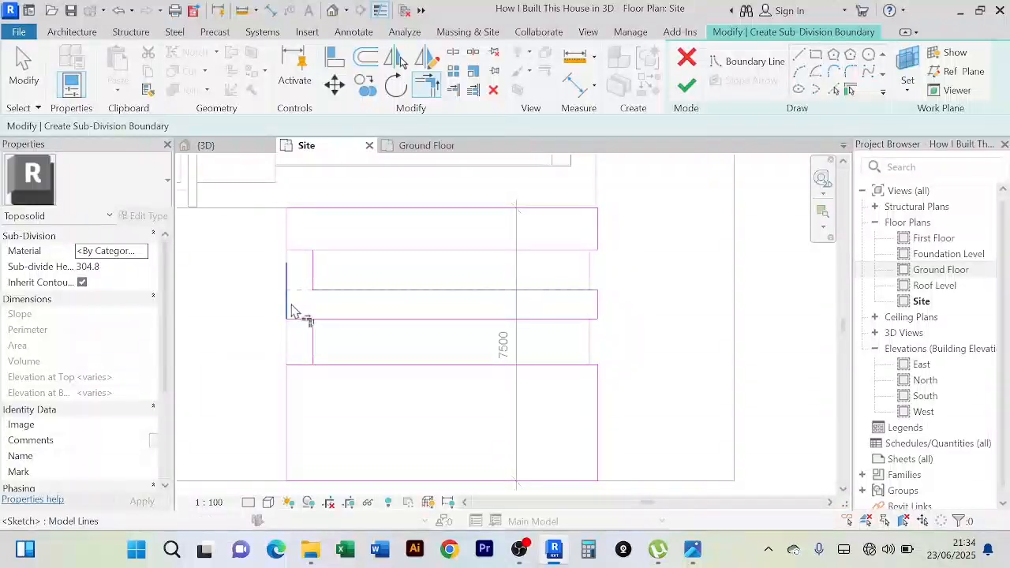
right_click(650, 243)
right_click(676, 231)
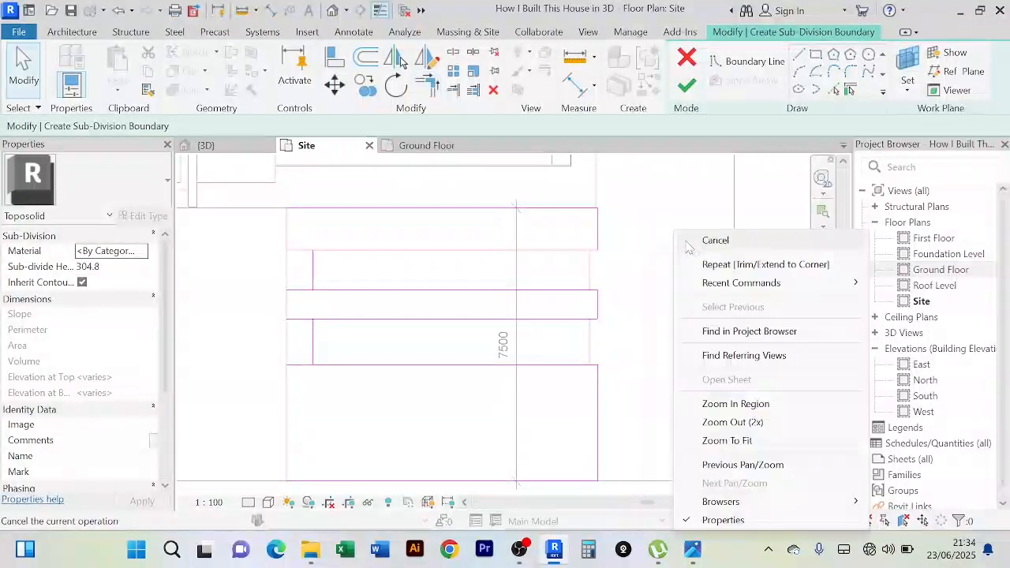
click(689, 244)
Step: Delete the four leftover short end lines of the inner rectangles and finish the sub-division sketch
click(313, 273)
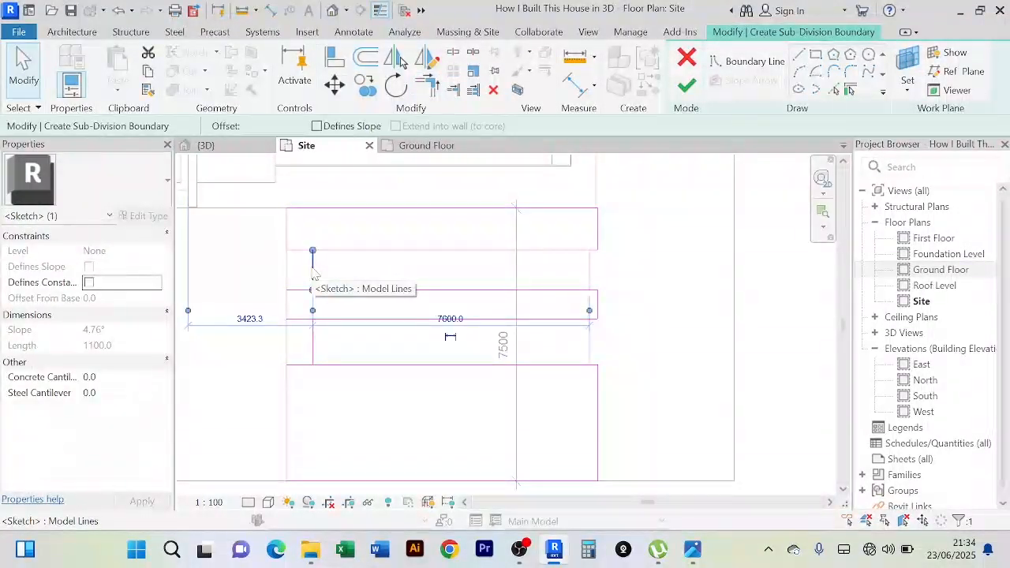
key(Delete)
click(594, 268)
key(Delete)
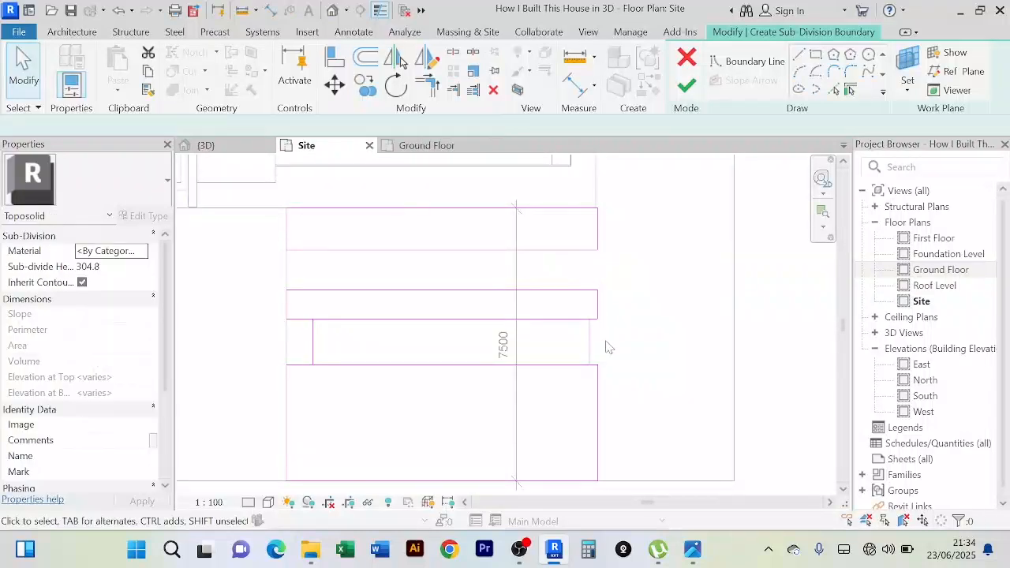
click(591, 349)
key(Delete)
click(314, 352)
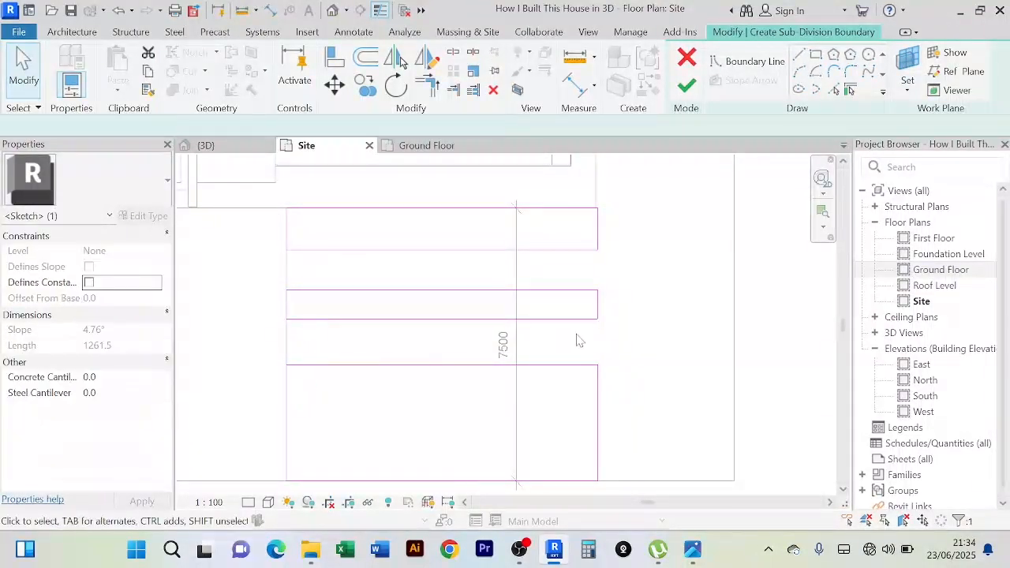
key(Delete)
scroll(663, 324, down, 1)
middle_drag(663, 324, 658, 326)
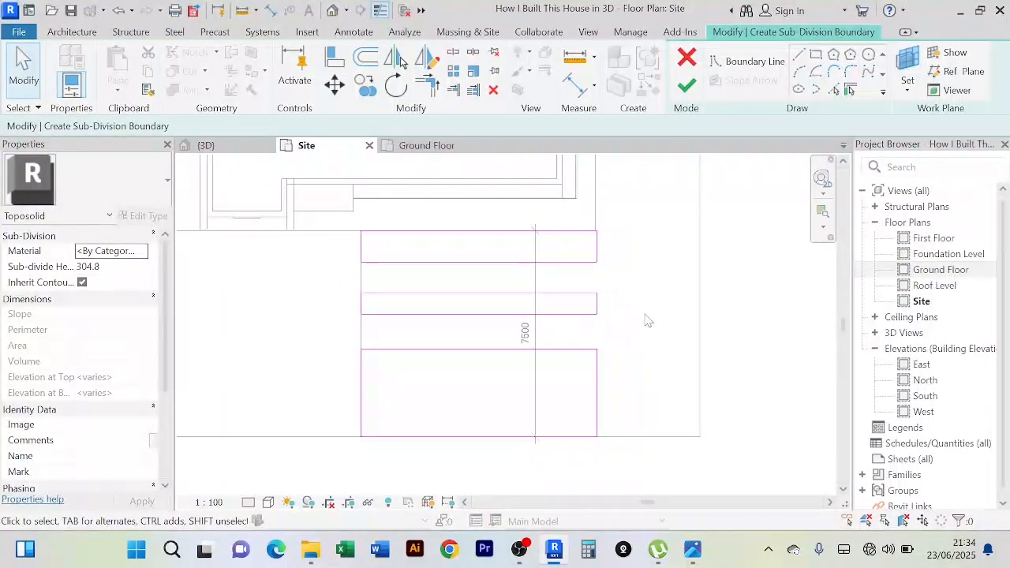
click(688, 86)
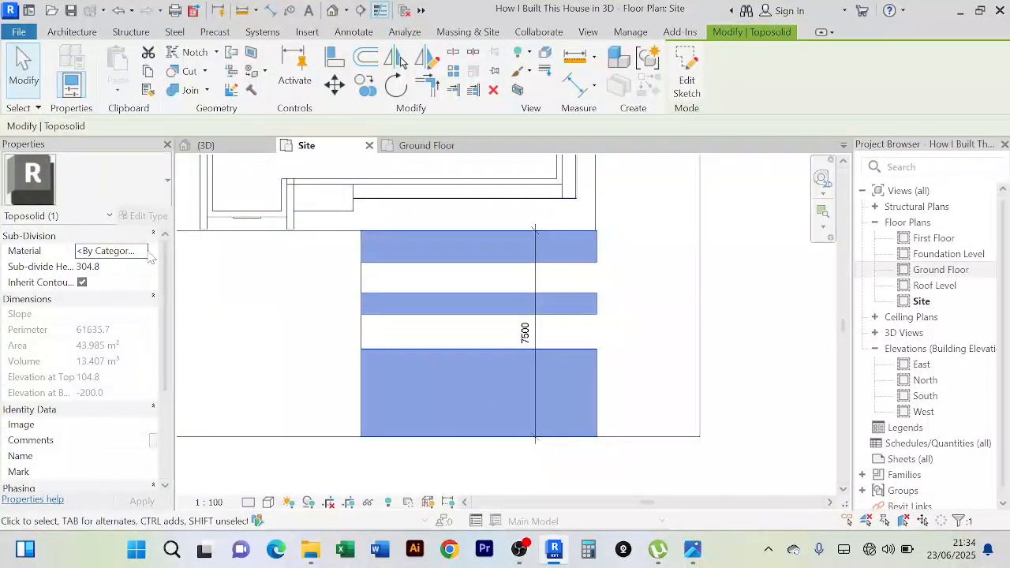
Step: Set the new striped sub-division's sub-divide height to 200 and its material to Tiles
click(103, 266)
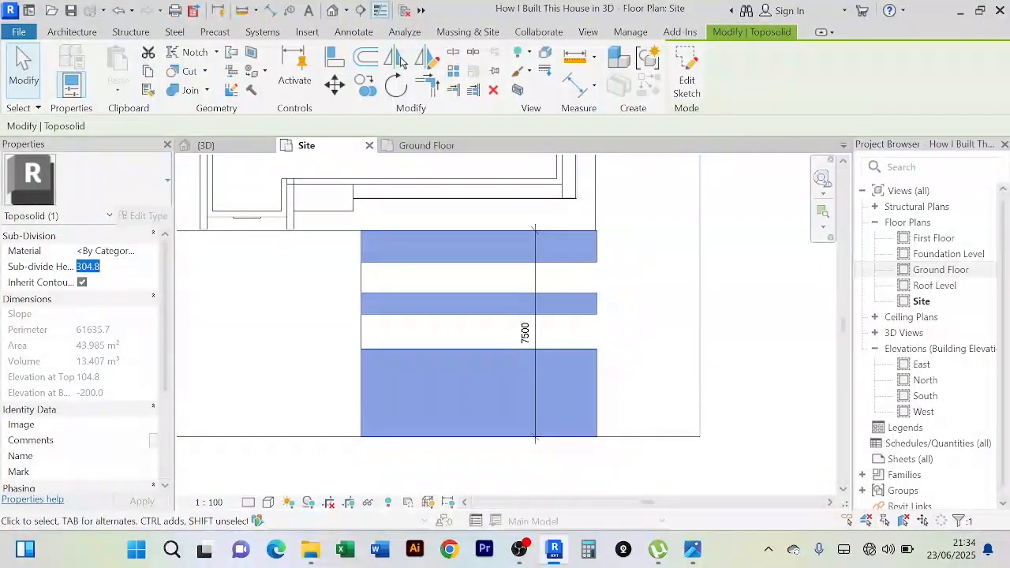
text(200)
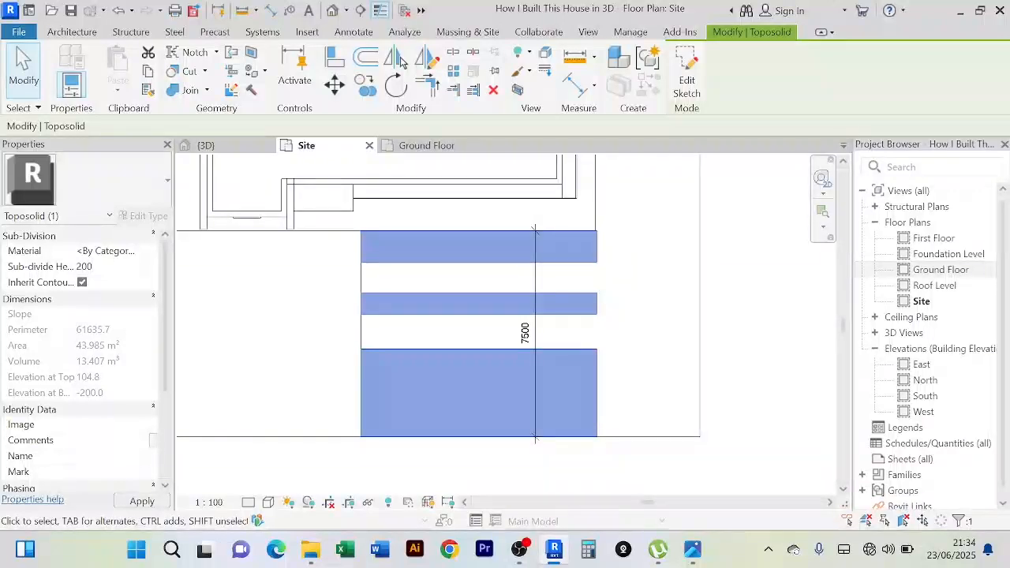
click(140, 256)
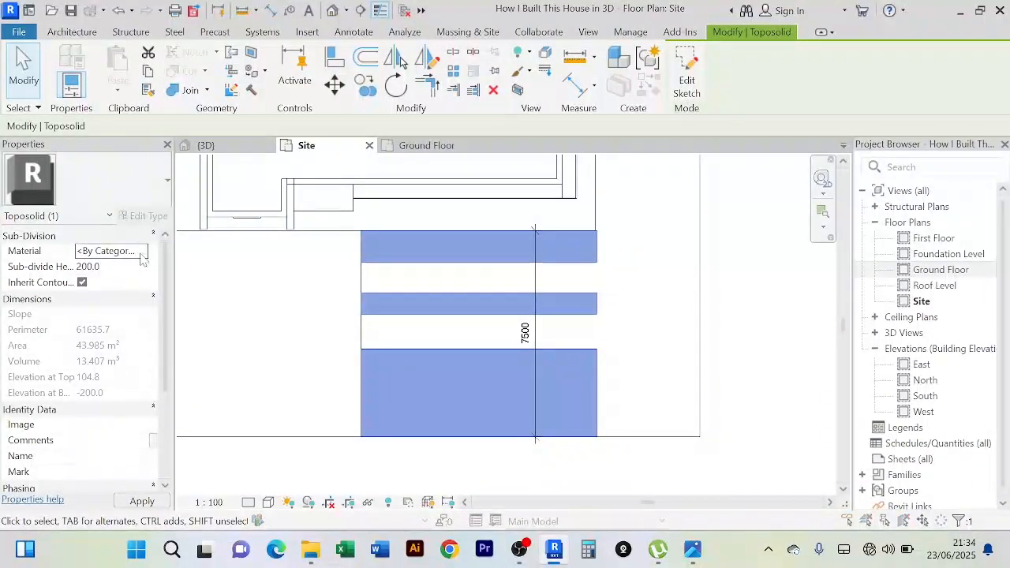
click(143, 251)
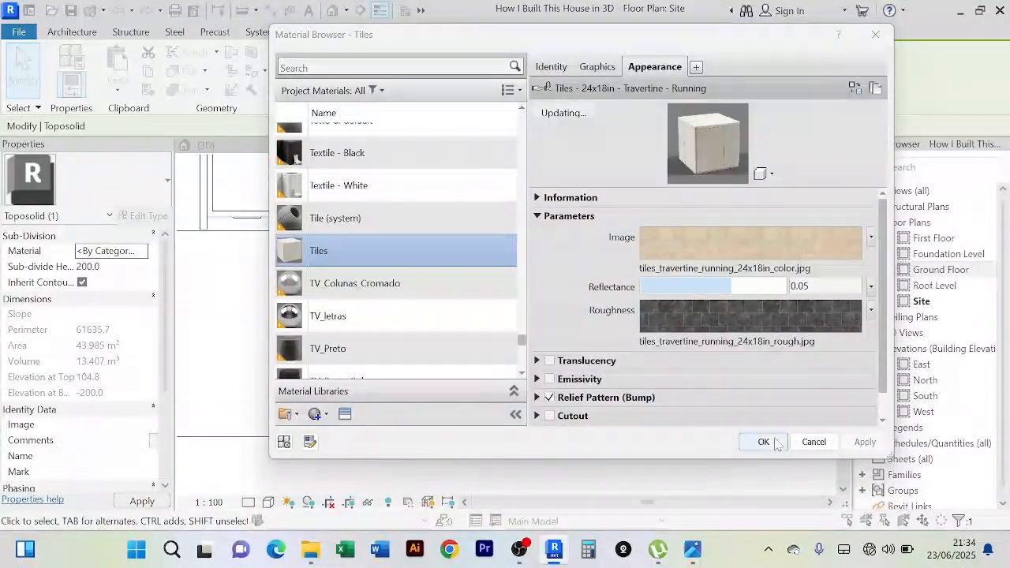
click(777, 444)
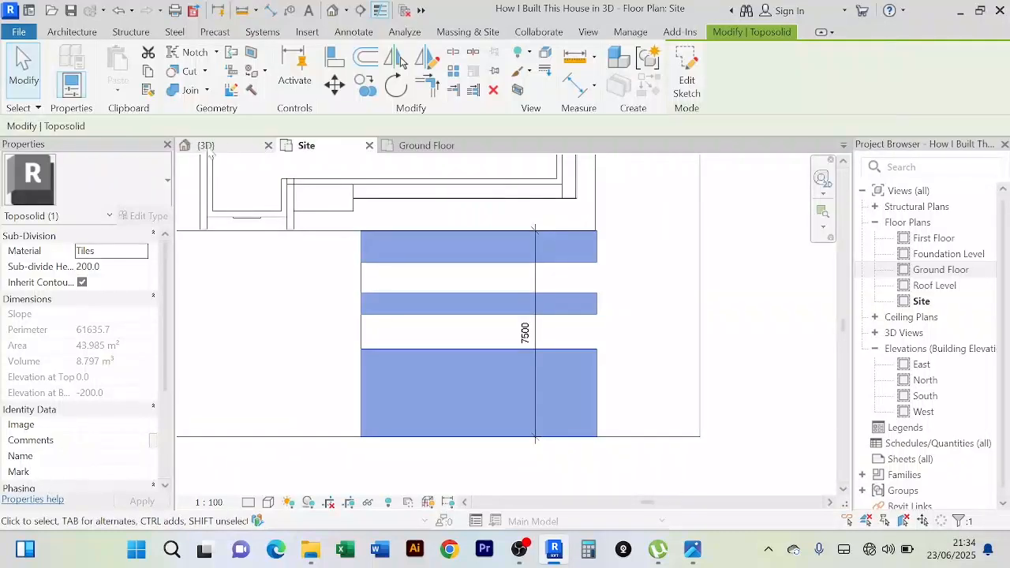
Step: Examine the tiled strips and the grass gaps between them in front of the house from several angles in the 3D view
click(207, 147)
click(699, 424)
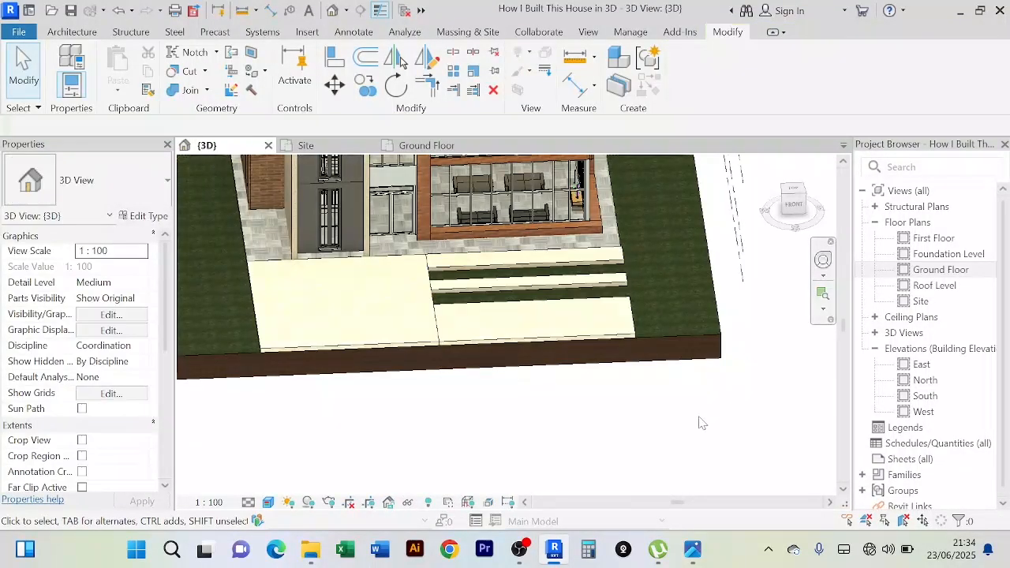
shift+middle_drag(699, 424, 583, 442)
scroll(394, 375, up, 3)
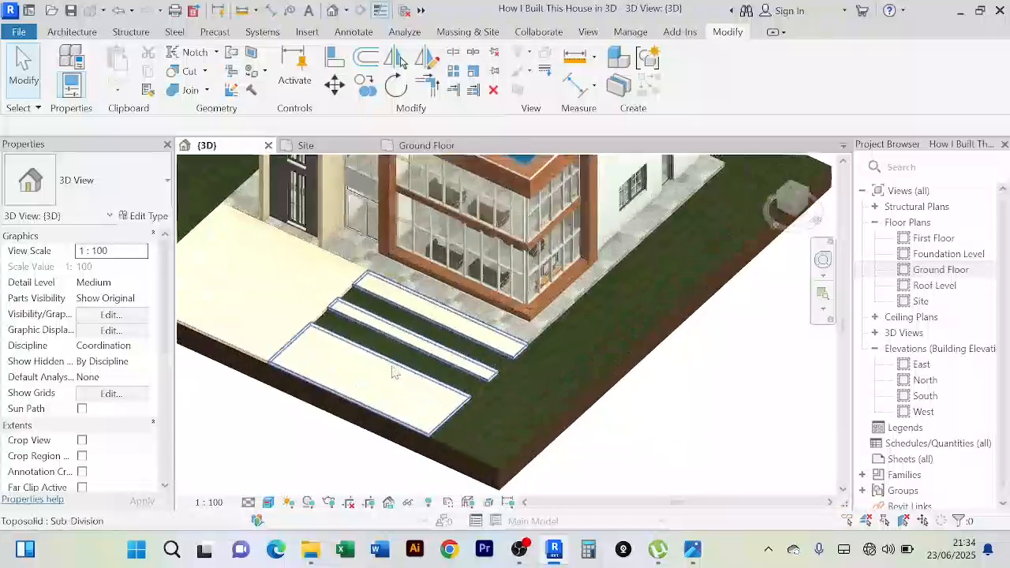
scroll(309, 311, up, 2)
scroll(514, 402, down, 4)
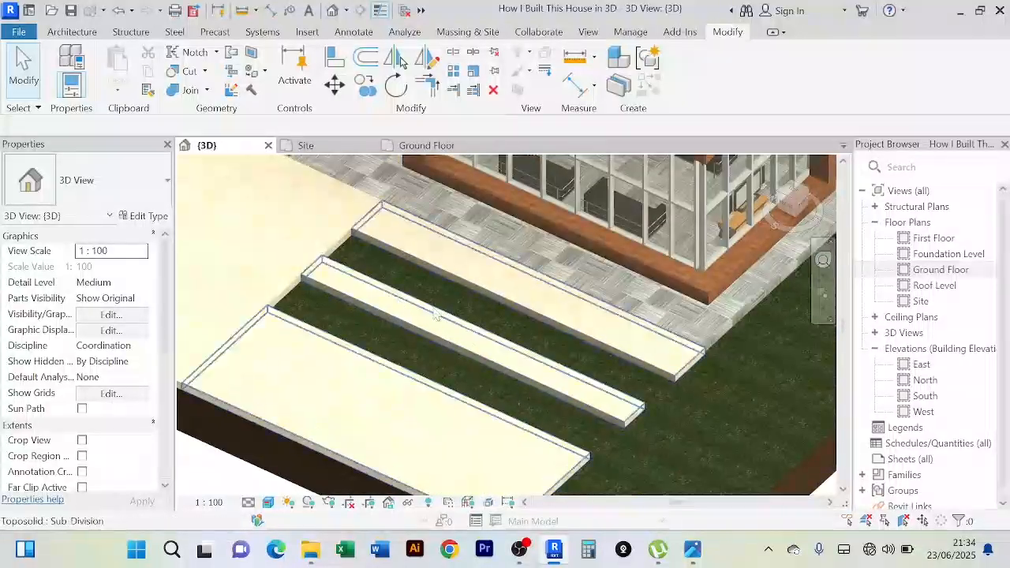
shift+middle_drag(529, 326, 667, 442)
scroll(604, 411, up, 4)
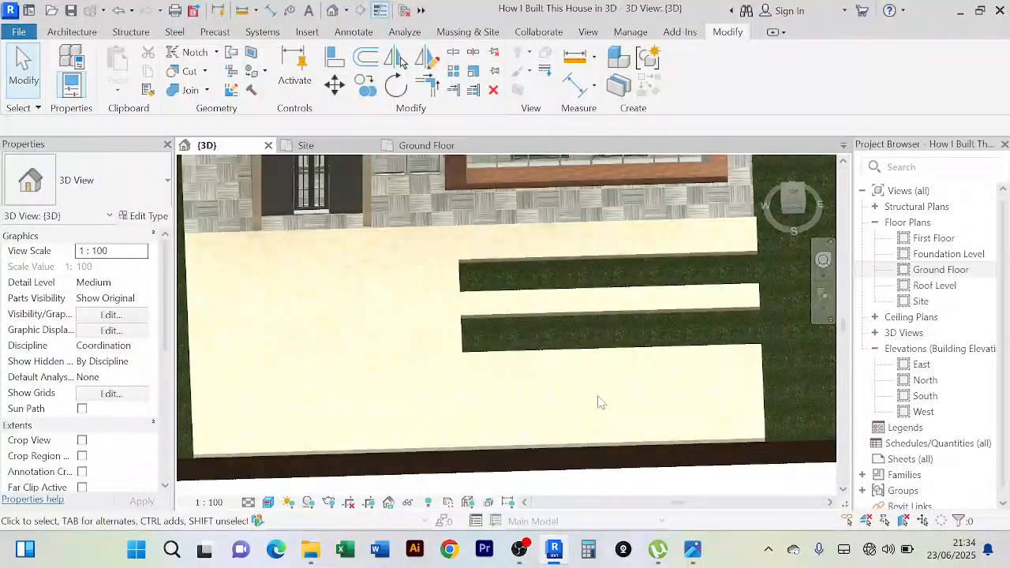
scroll(593, 407, down, 3)
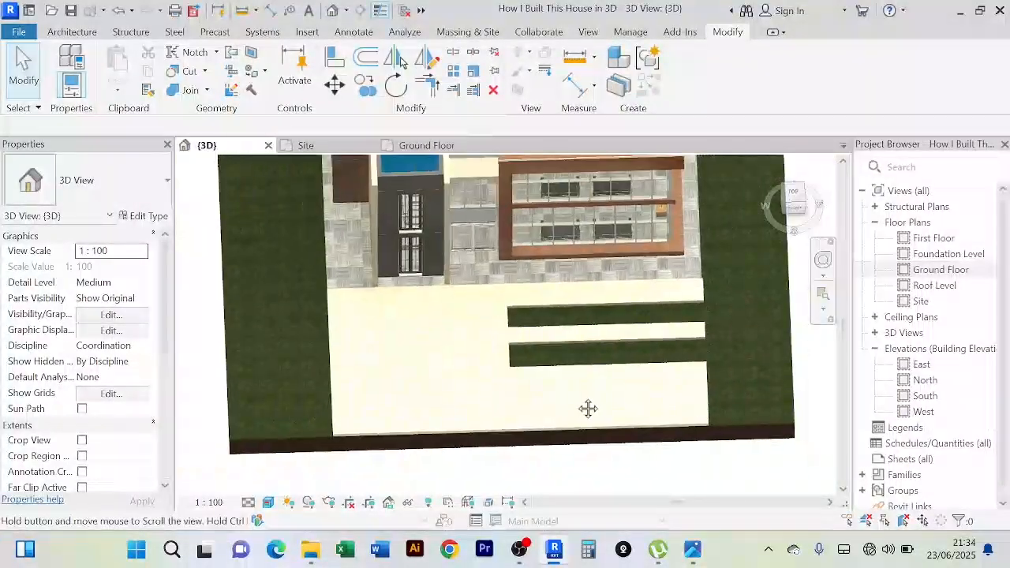
middle_drag(588, 409, 520, 412)
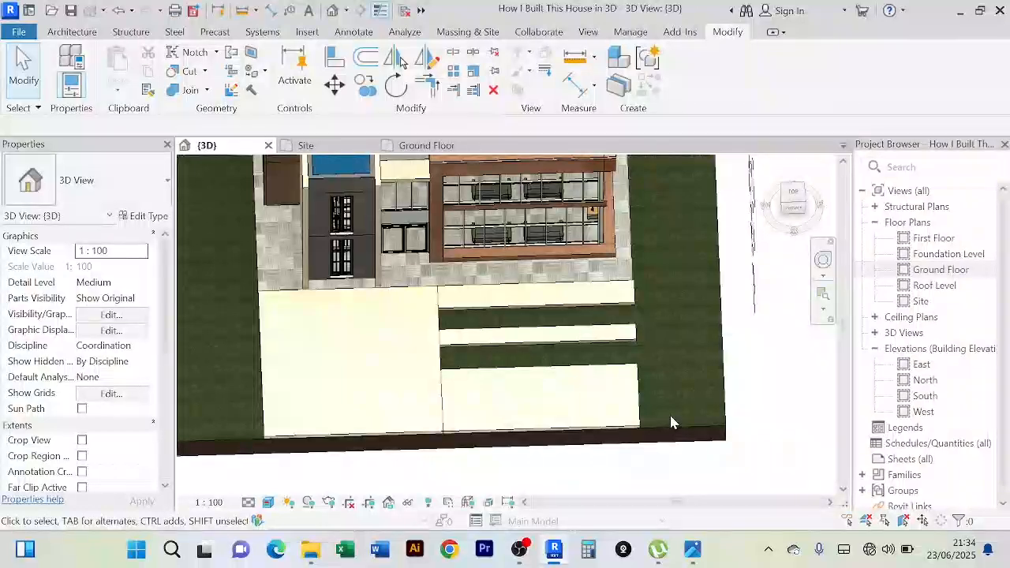
scroll(671, 420, down, 1)
shift+middle_drag(671, 422, 548, 395)
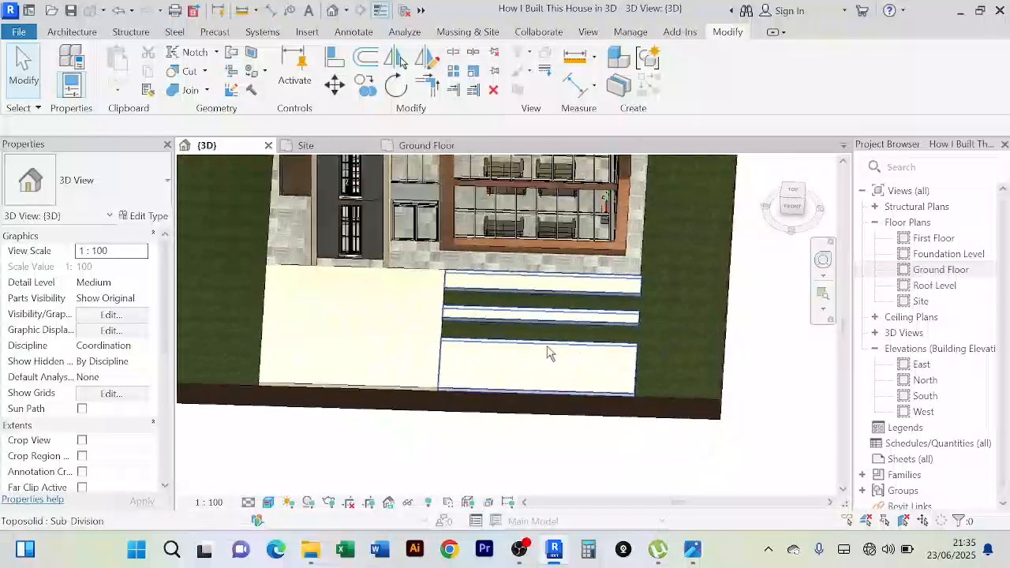
Step: Delete the 7500 dimension across the striped sub-division in the Site plan
click(323, 149)
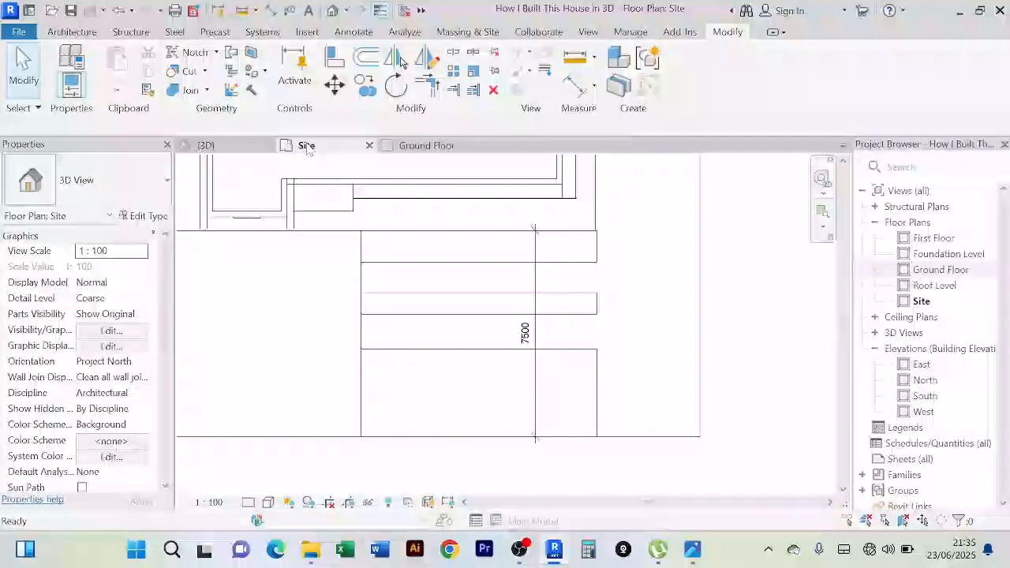
click(537, 289)
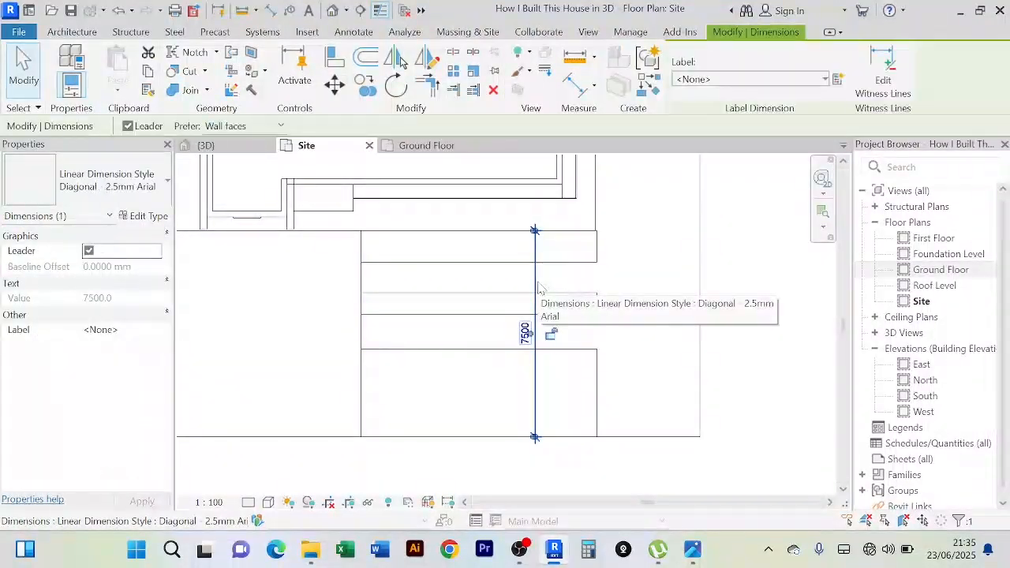
key(Delete)
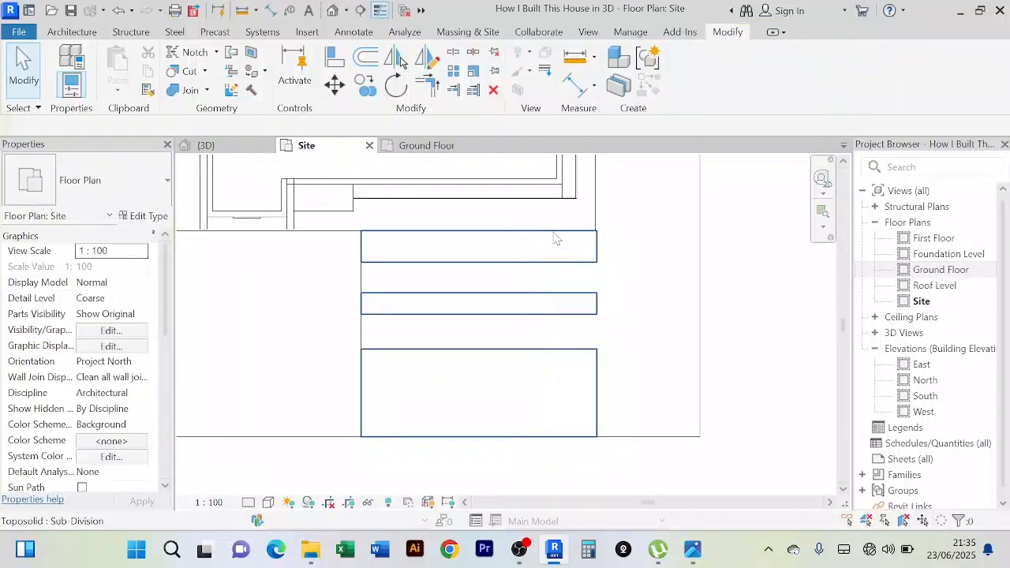
Step: Measure the depth of the large front tiled strip with an aligned dimension and delete that dimension
click(574, 85)
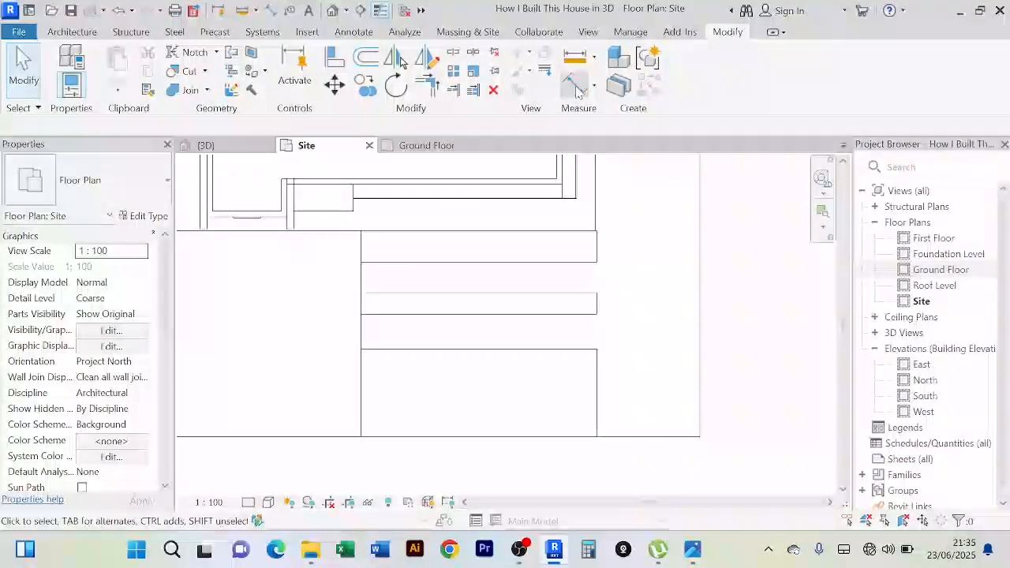
click(576, 431)
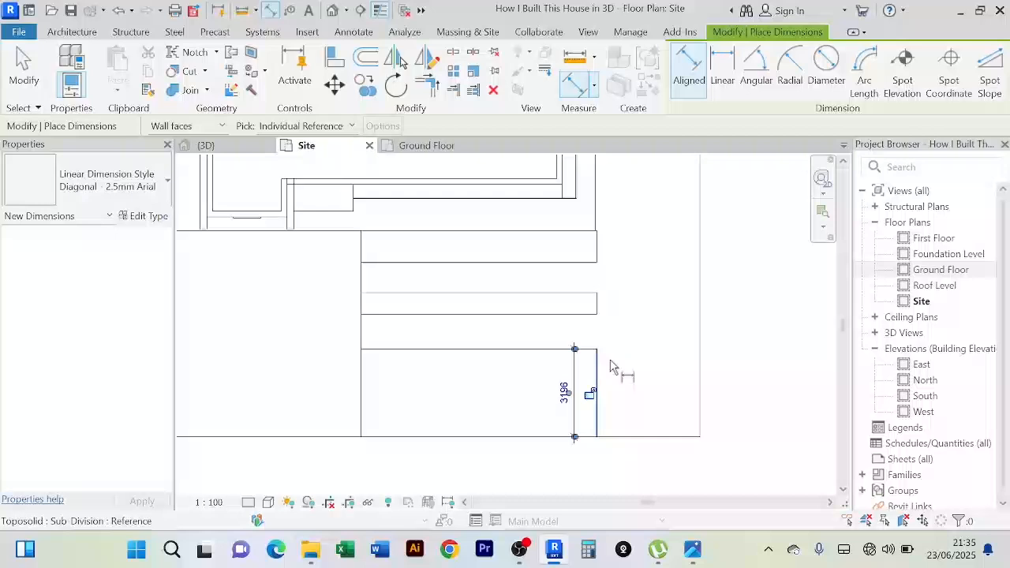
right_click(749, 244)
click(789, 260)
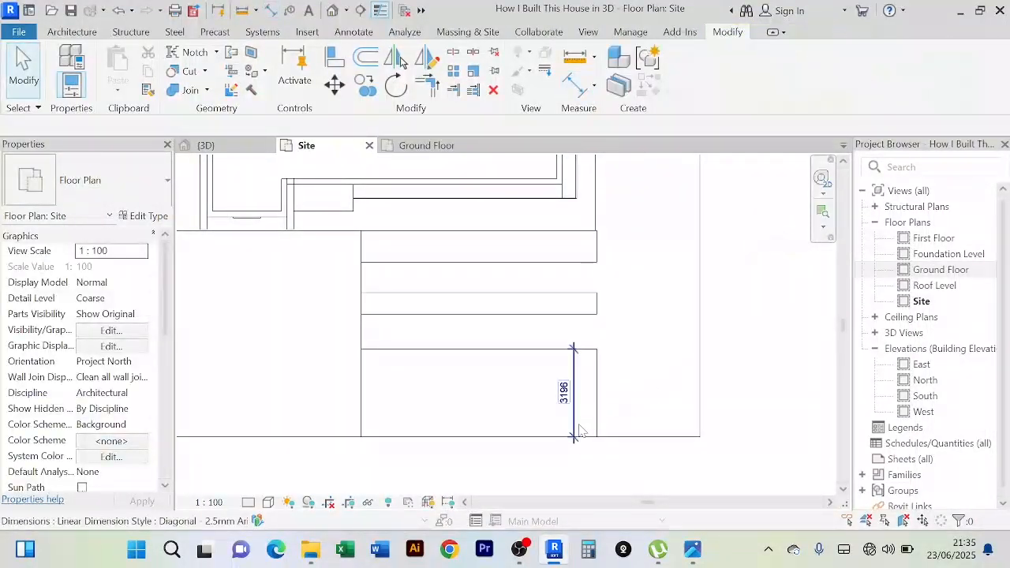
click(574, 423)
key(Delete)
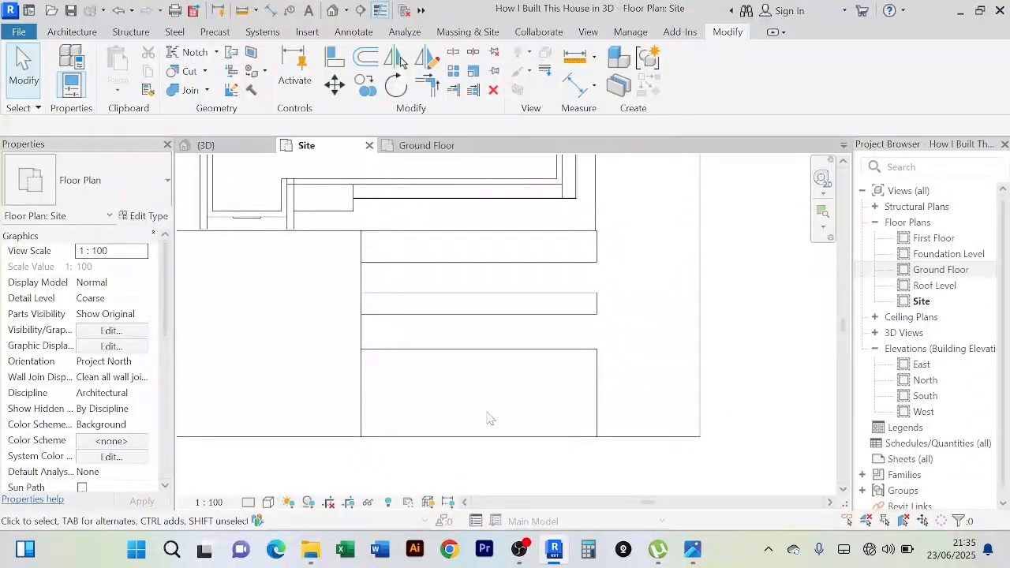
Step: Edit the striped sub-division's boundary and set the depth of the large front strip to 3300 and finally to 3500
click(481, 351)
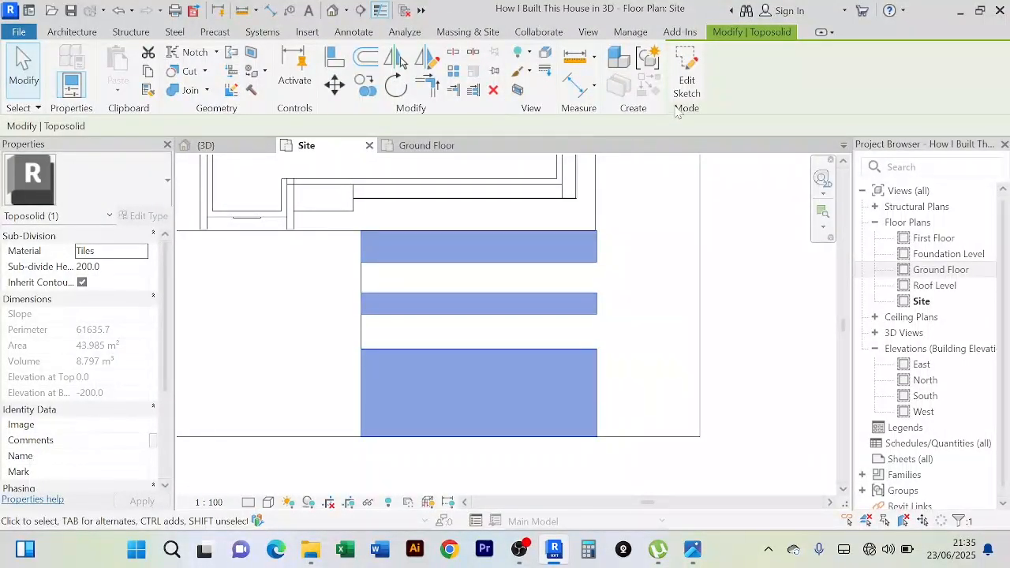
click(683, 83)
click(547, 351)
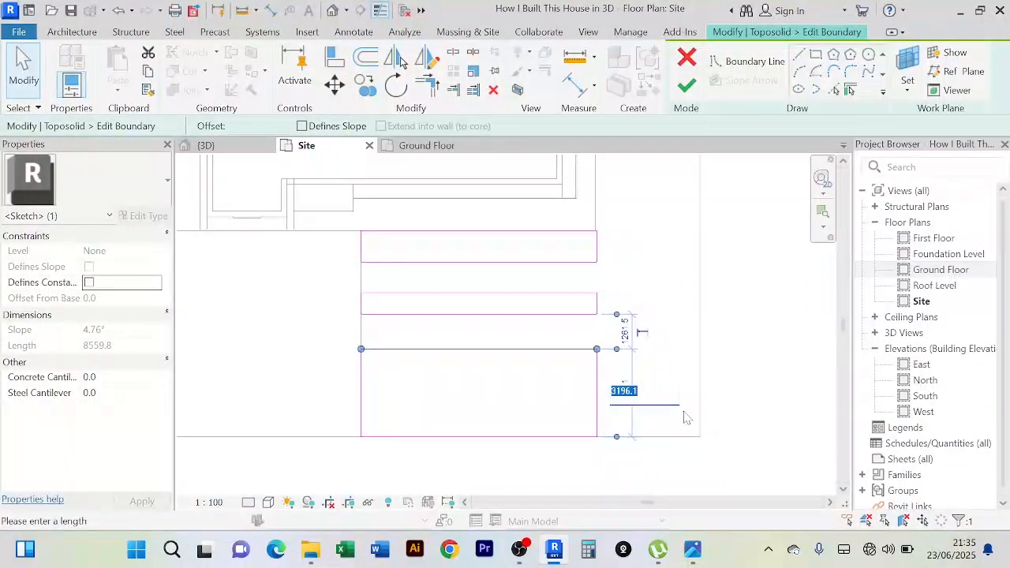
text(3300)
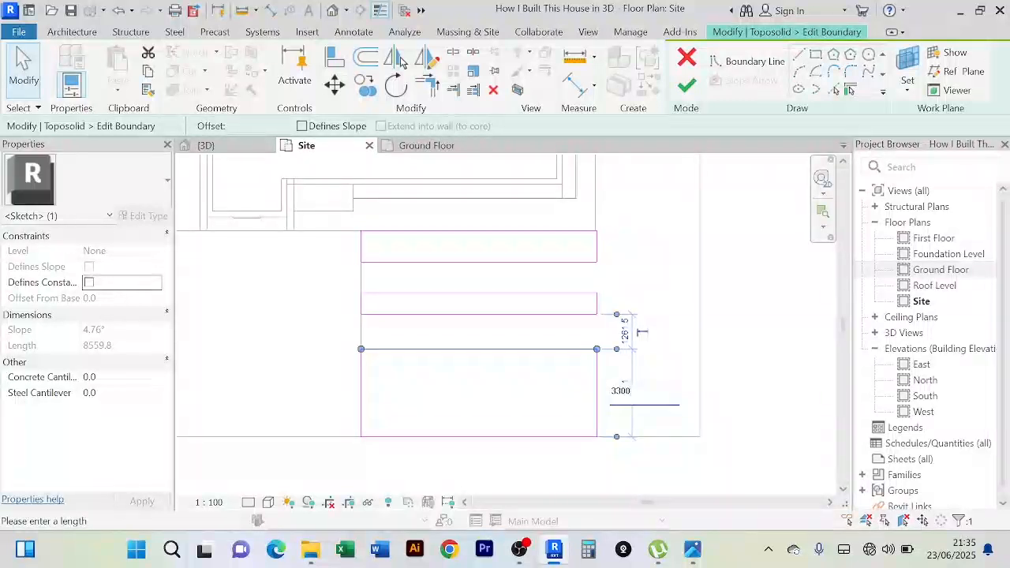
key(Return)
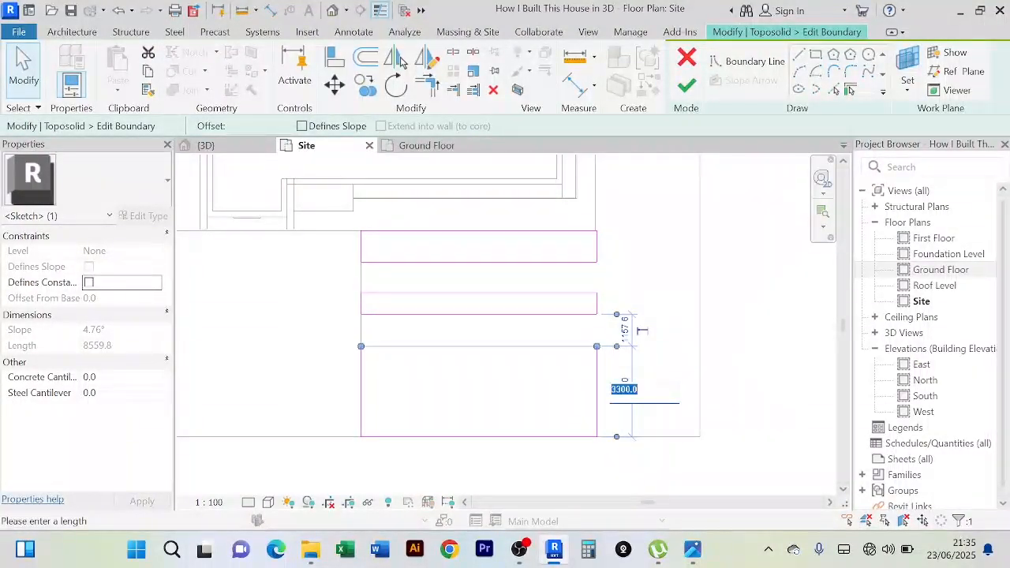
text(350)
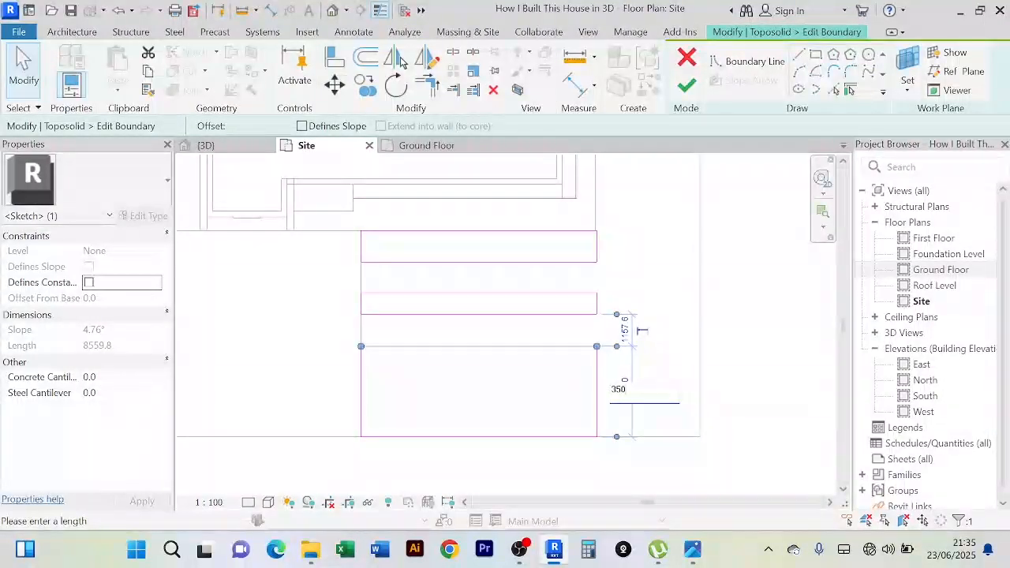
text(0)
key(Return)
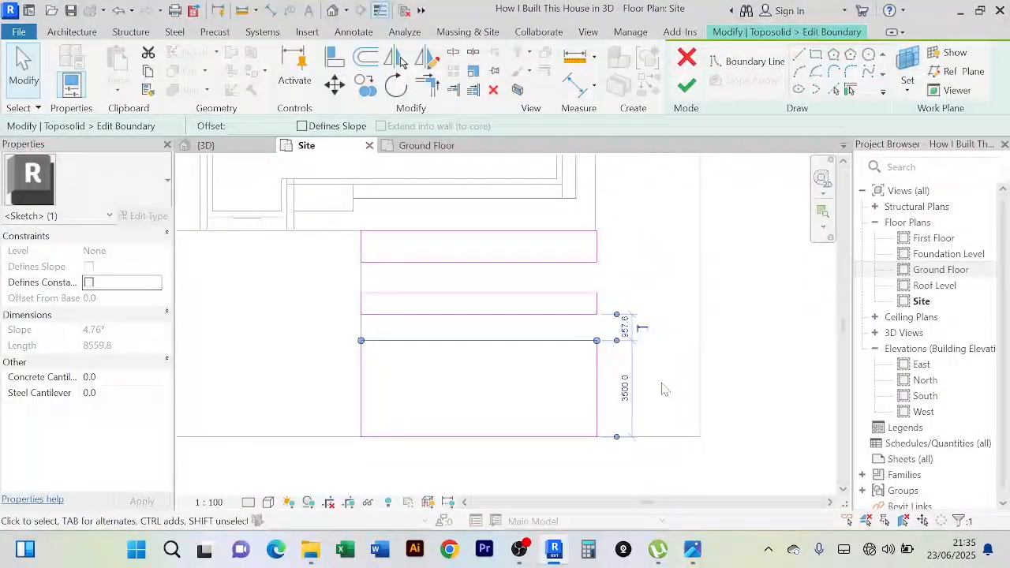
Step: Set the depth of the strip nearest the house to 1500 and finish the boundary sketch
click(544, 262)
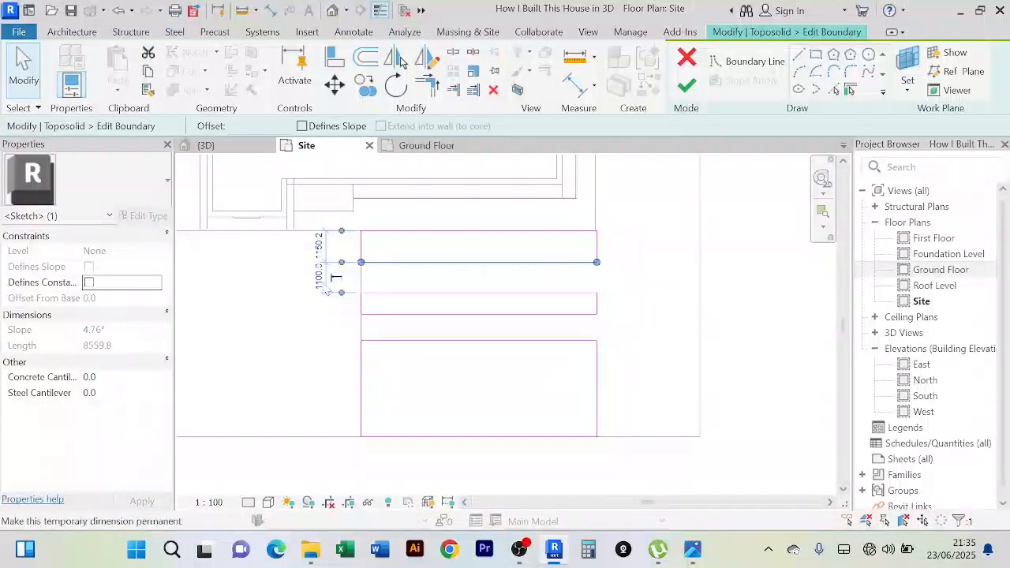
click(320, 253)
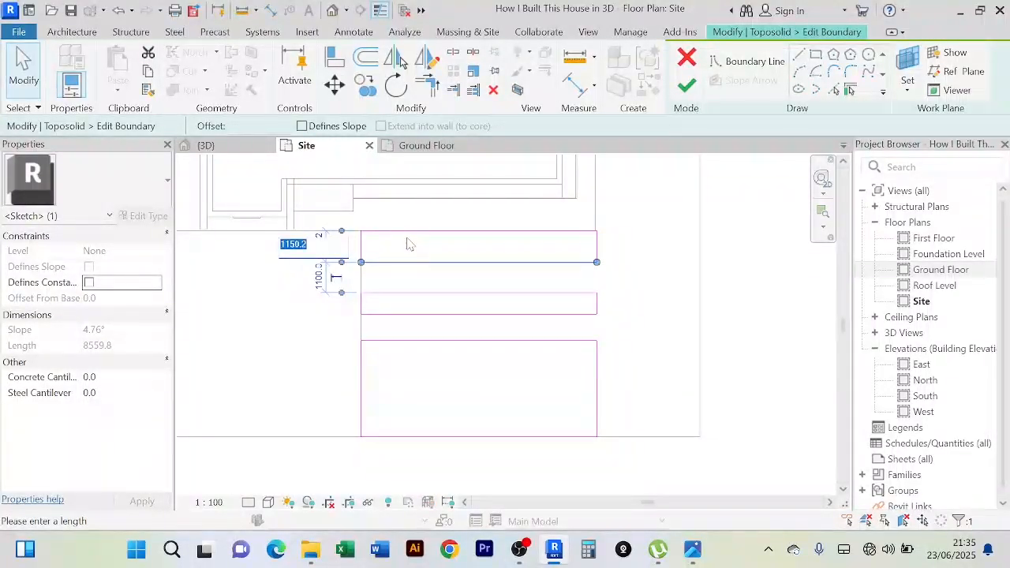
text(1500)
key(Return)
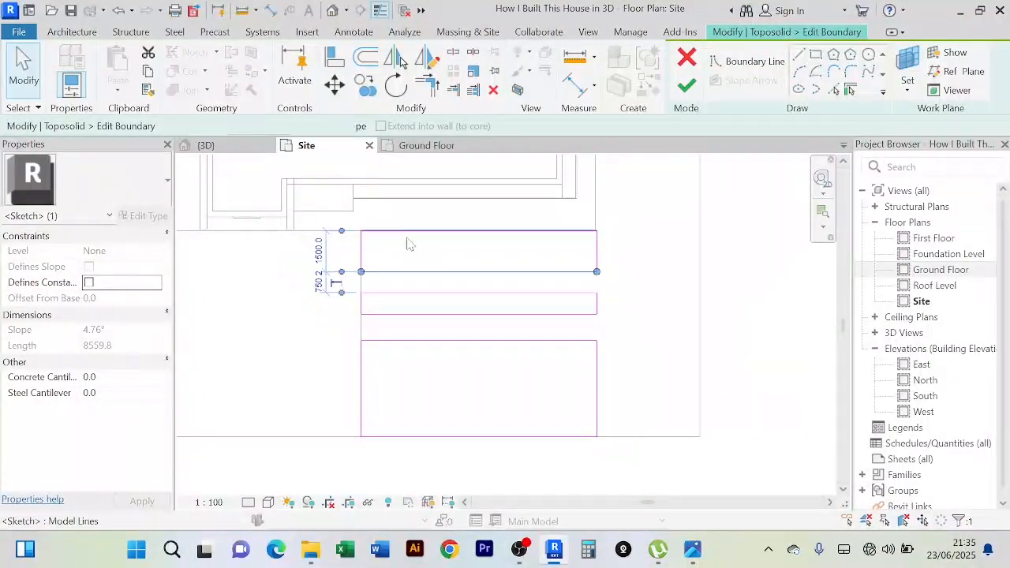
click(762, 320)
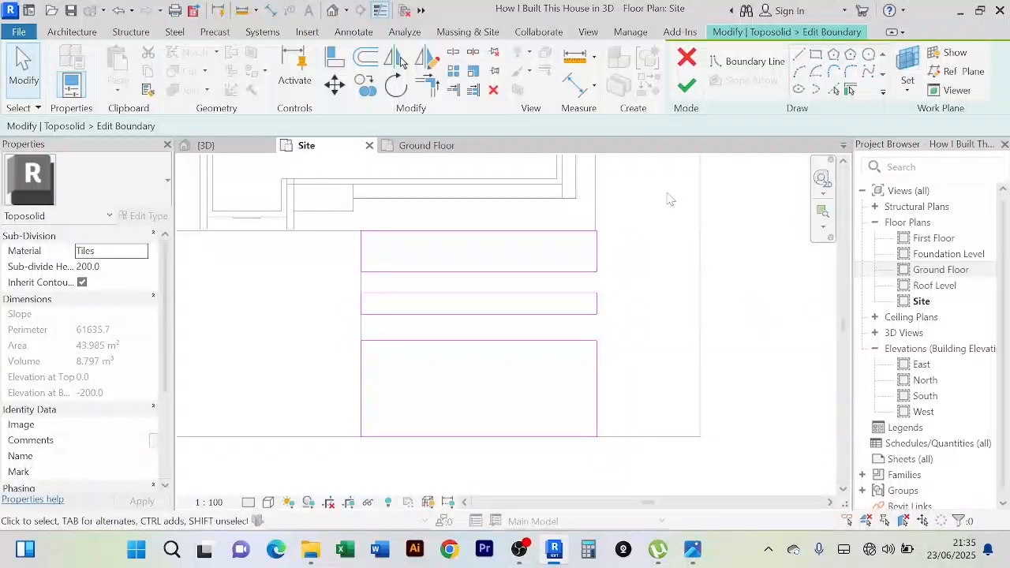
click(687, 84)
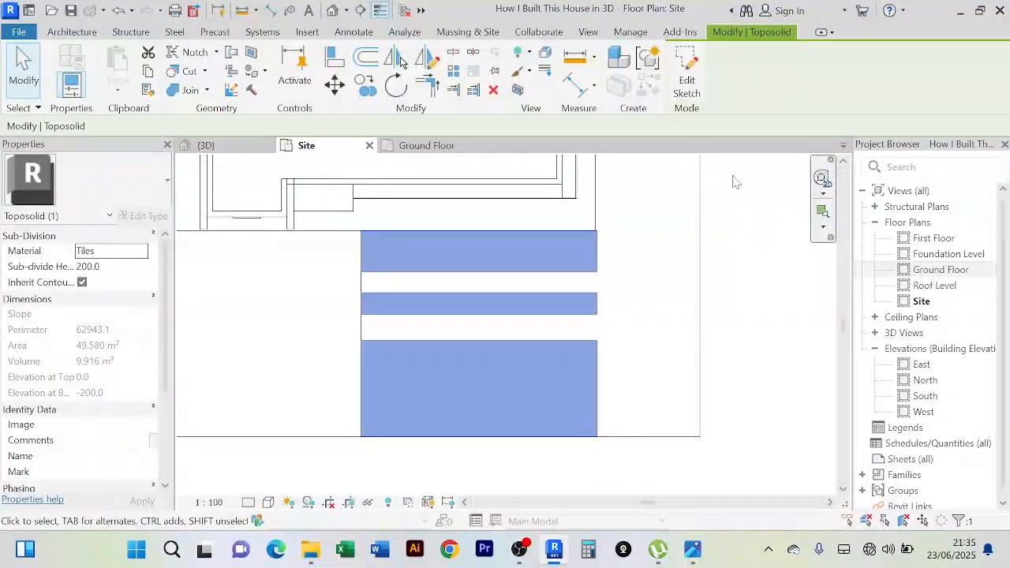
click(757, 272)
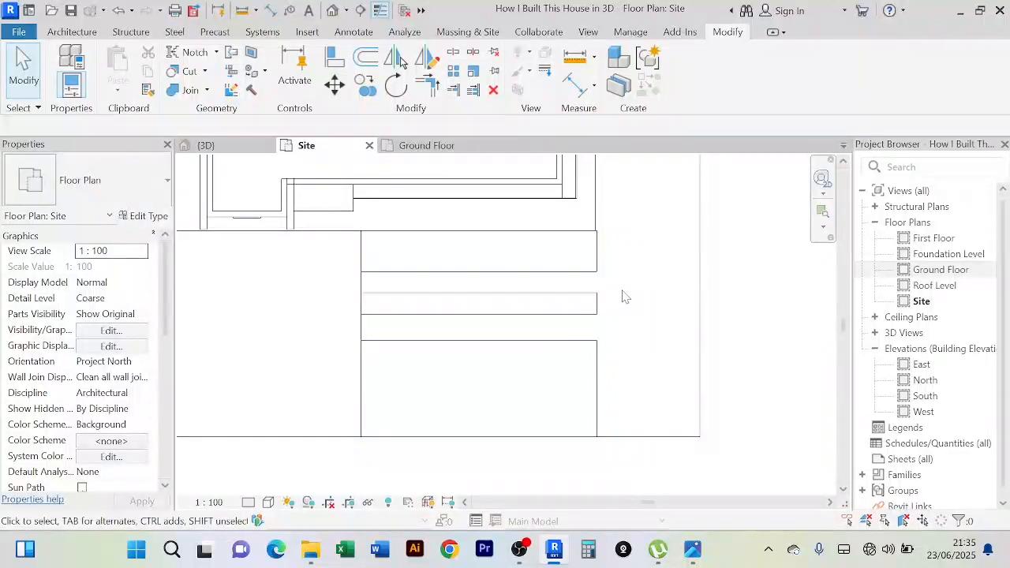
Step: Start placing a component in the Site plan and bring up the dialog for loading a family
scroll(623, 292, down, 2)
middle_drag(696, 315, 611, 356)
scroll(655, 317, down, 1)
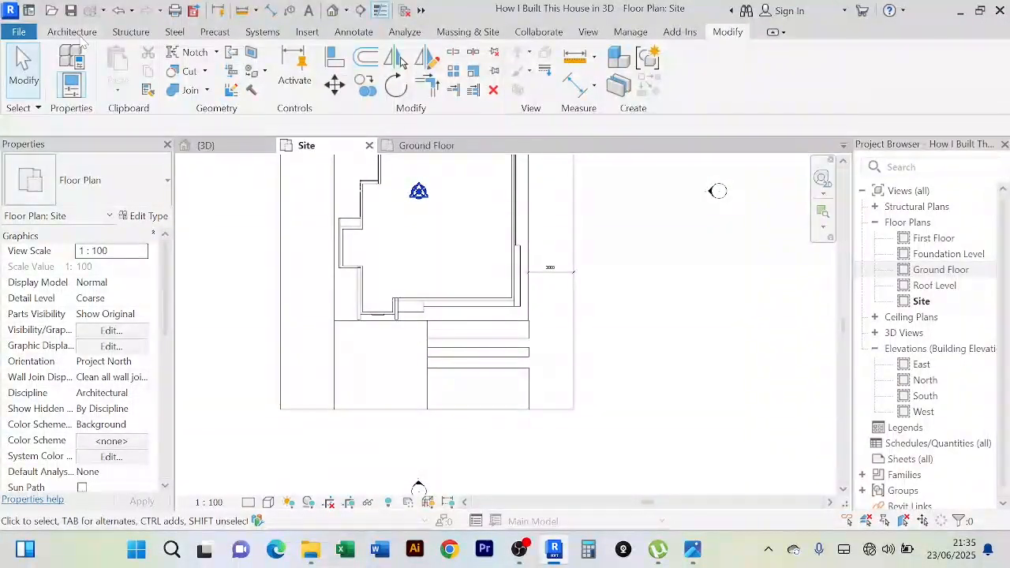
click(73, 31)
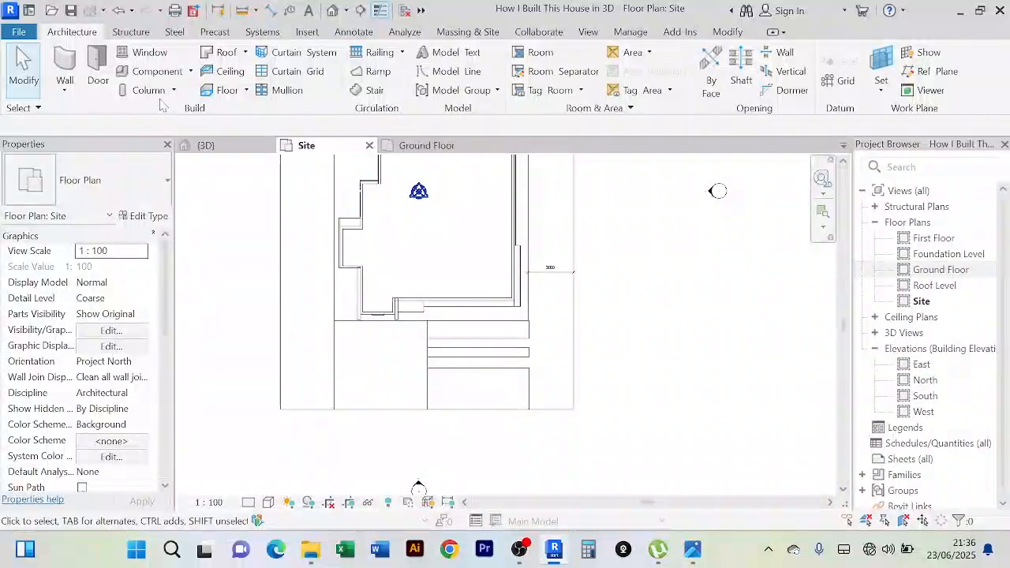
click(190, 71)
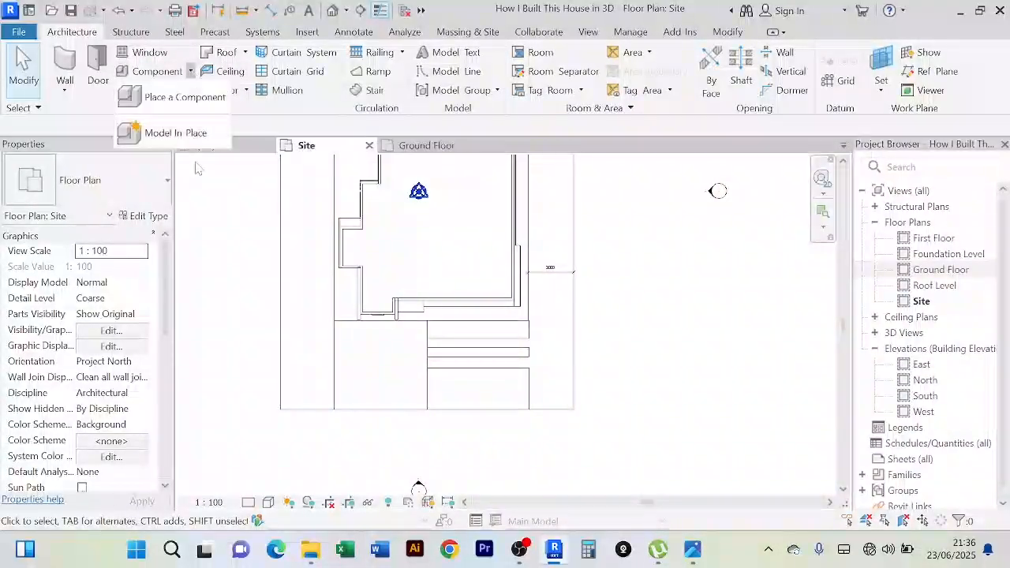
click(183, 97)
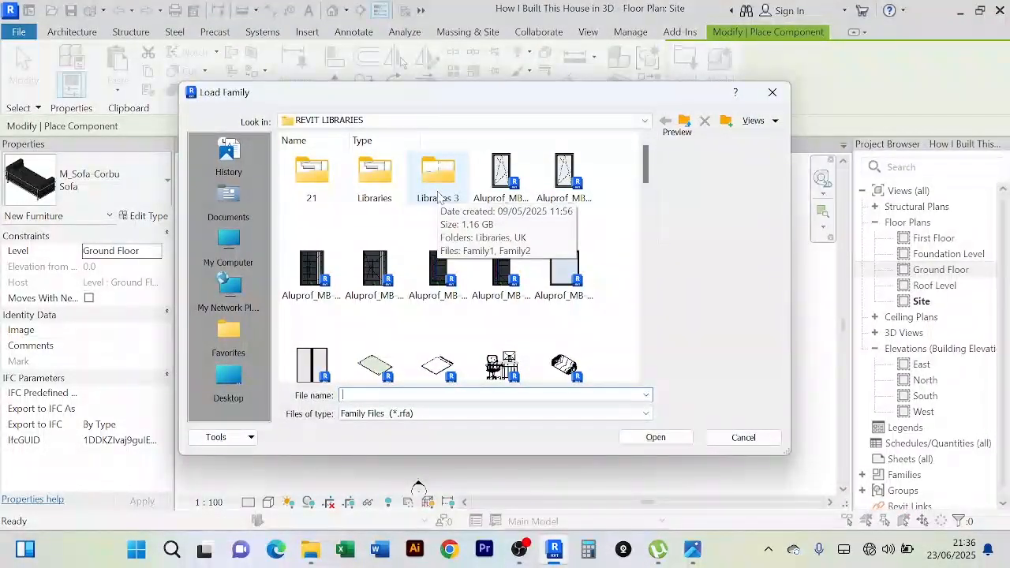
Step: Switch to File Explorer and search the REVIT LIBRARIES folder on drive D for "plants"
click(311, 550)
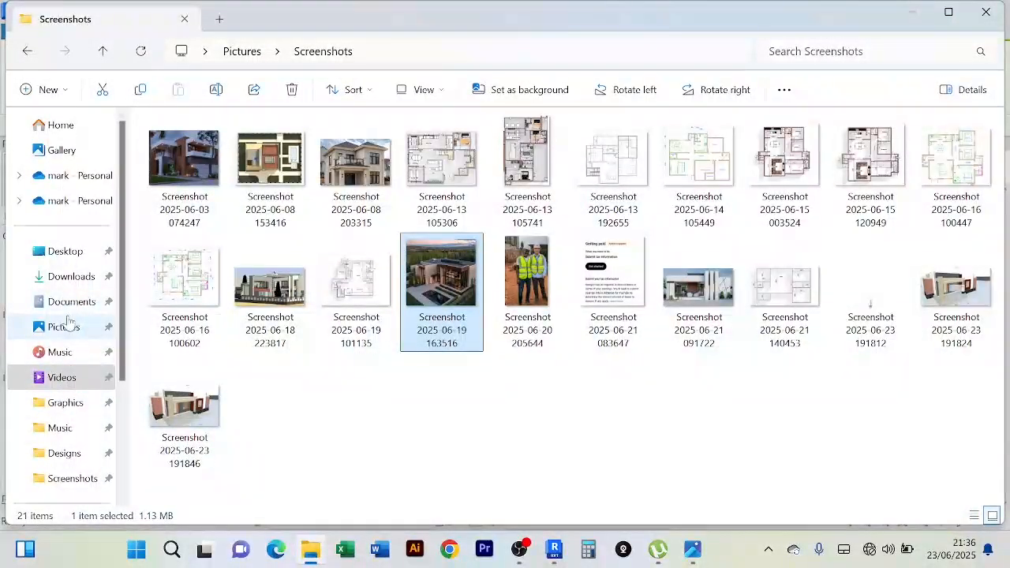
scroll(67, 347, down, 3)
click(63, 373)
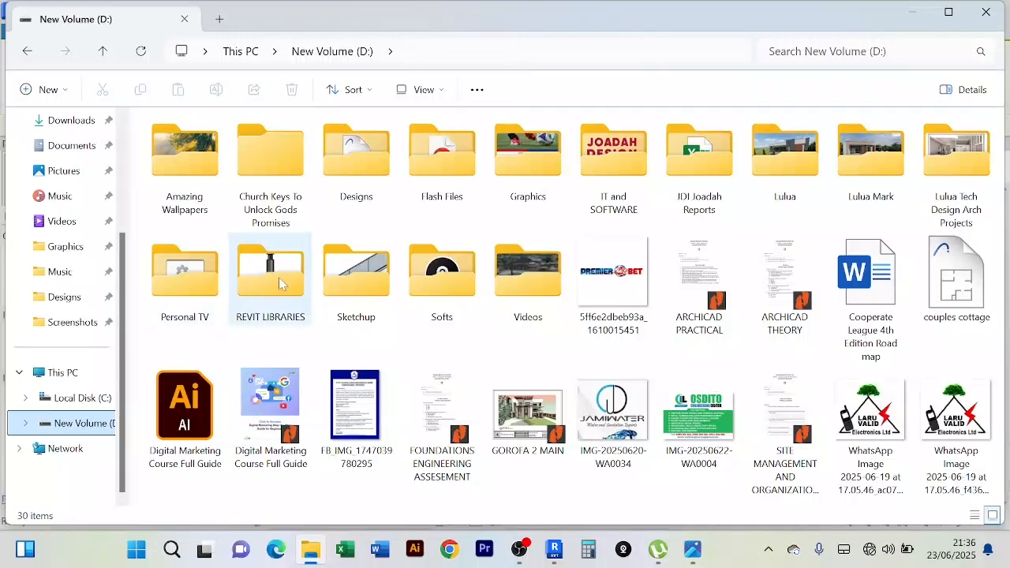
double_click(271, 272)
click(828, 51)
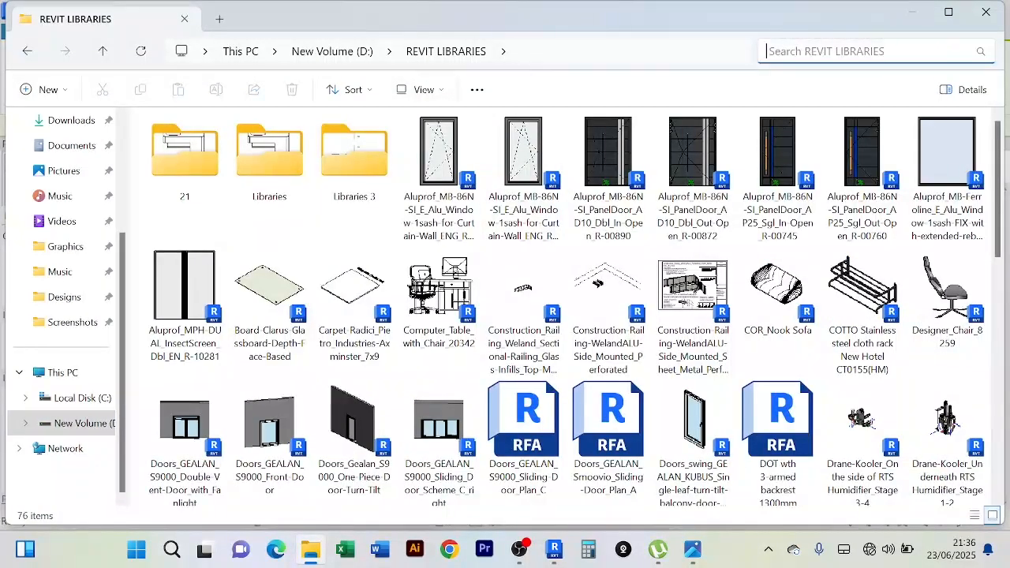
text(plants)
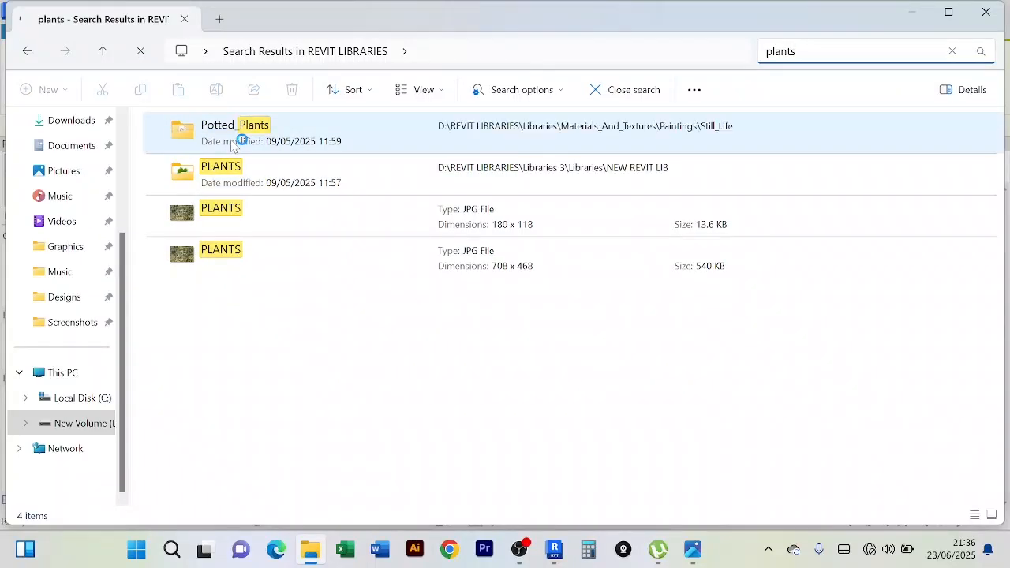
Step: Open the PLANTS folder from its location in NEW REVIT LIB and select the 3D_Pine_8160 family
right_click(252, 180)
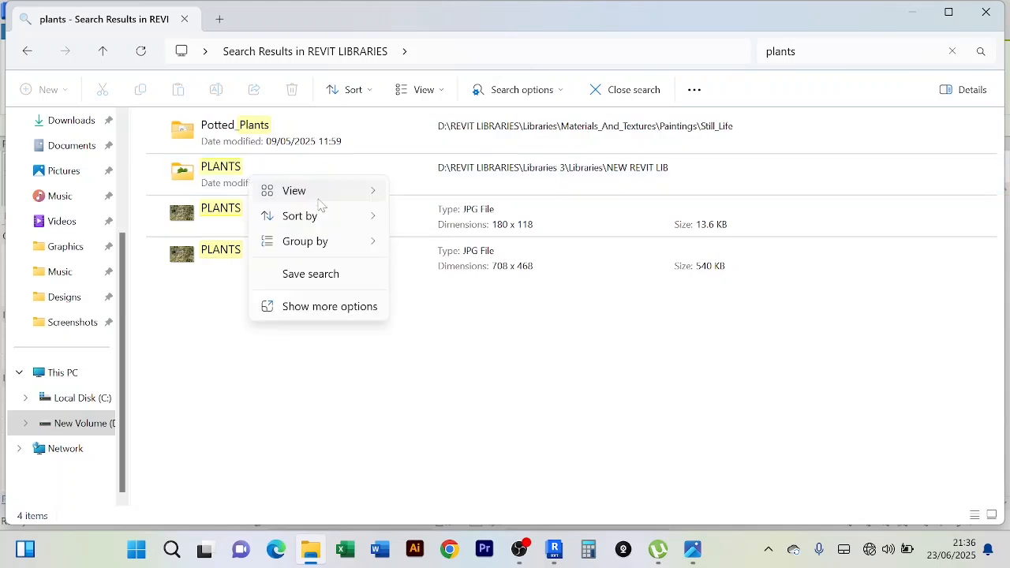
click(252, 189)
right_click(199, 180)
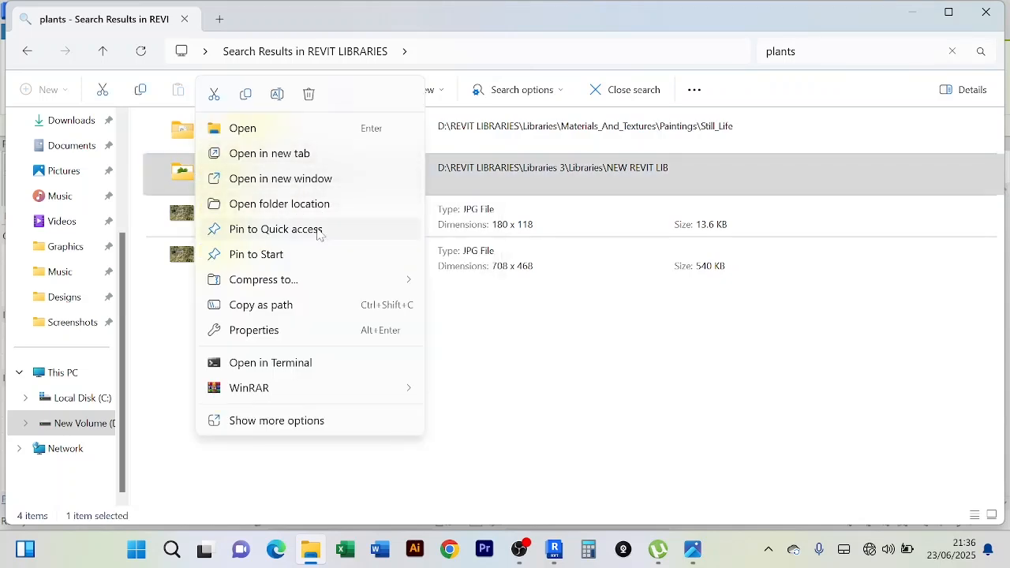
click(324, 204)
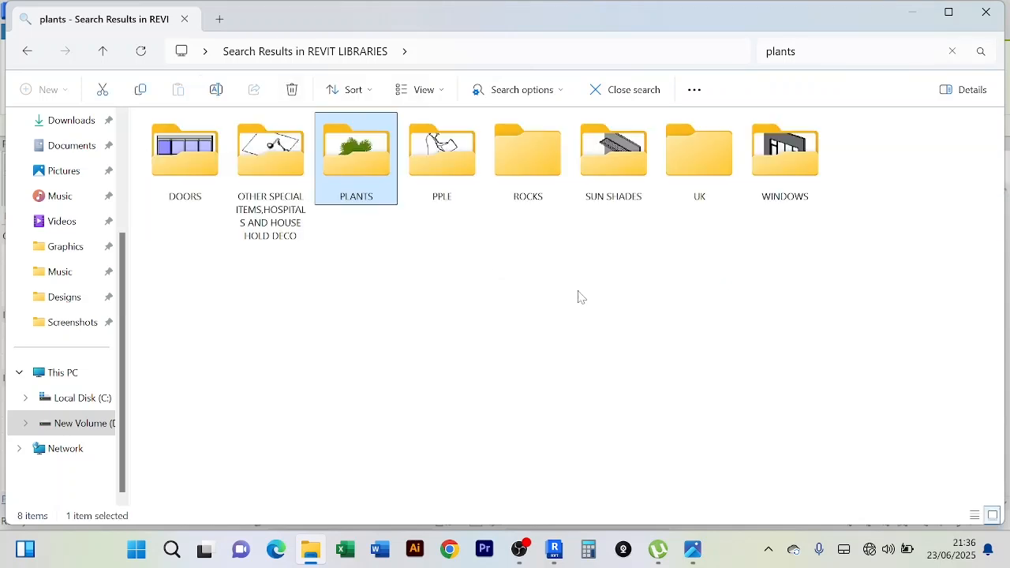
double_click(367, 158)
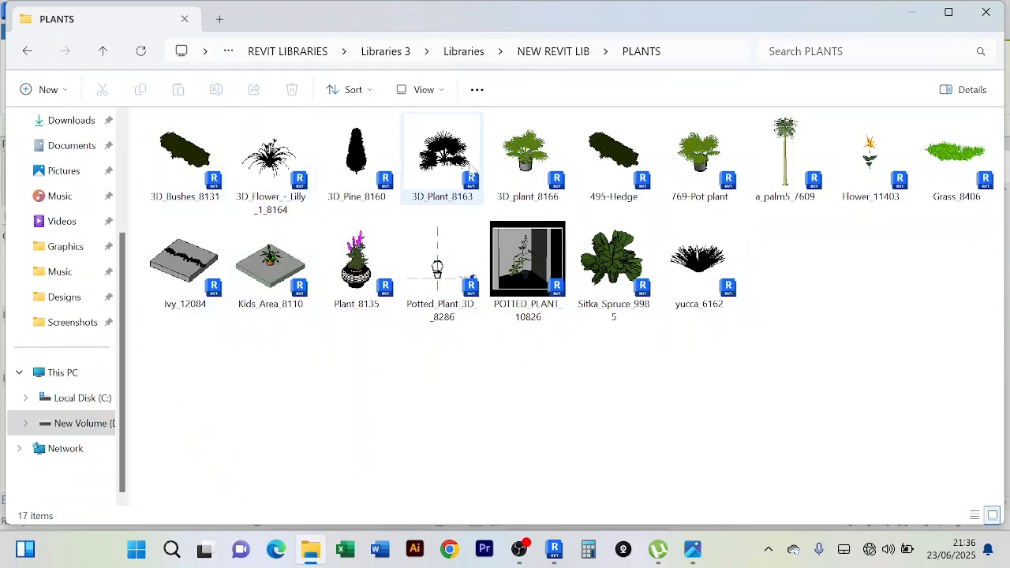
click(341, 180)
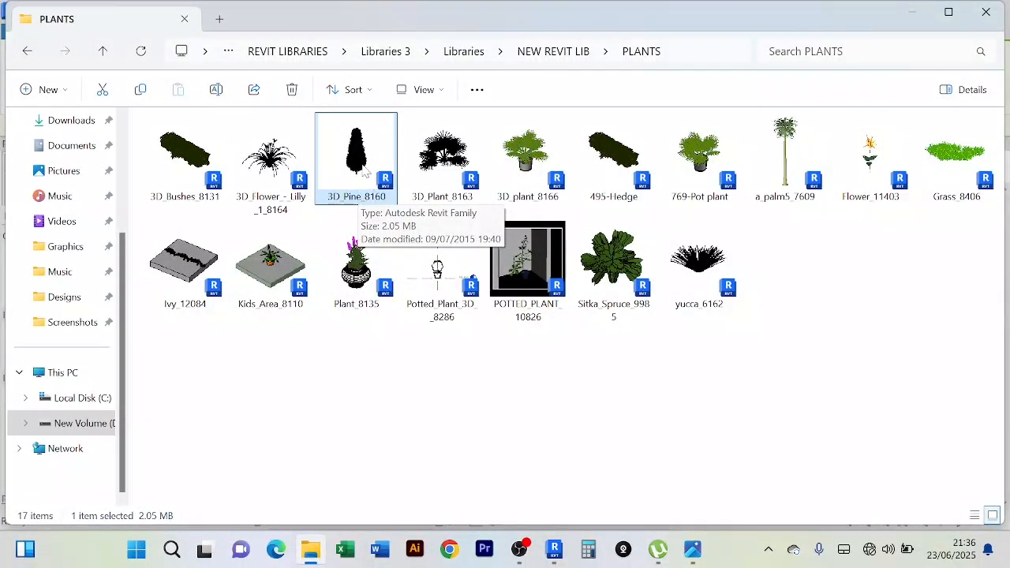
Step: Cancel the Load Family dialog in Revit, open 3D_Pine_8160 from the PLANTS folder with a model upgrade, and select the pine
key(alt+Tab)
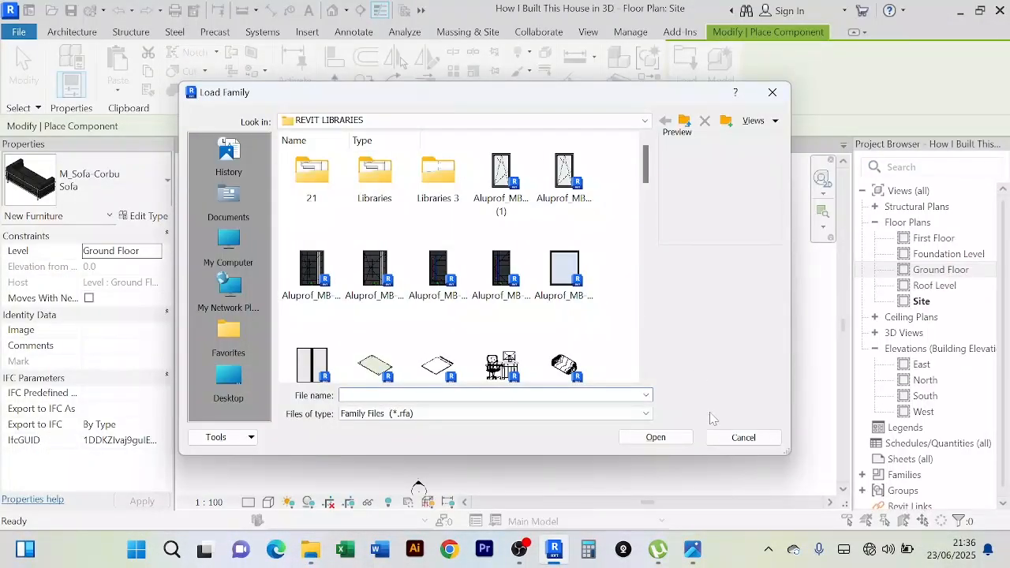
click(743, 437)
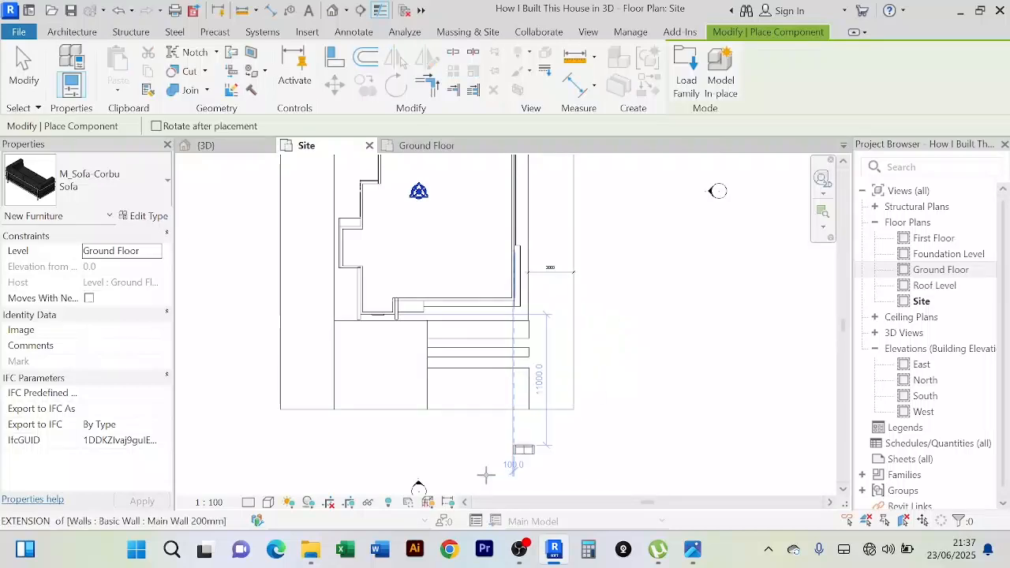
click(303, 555)
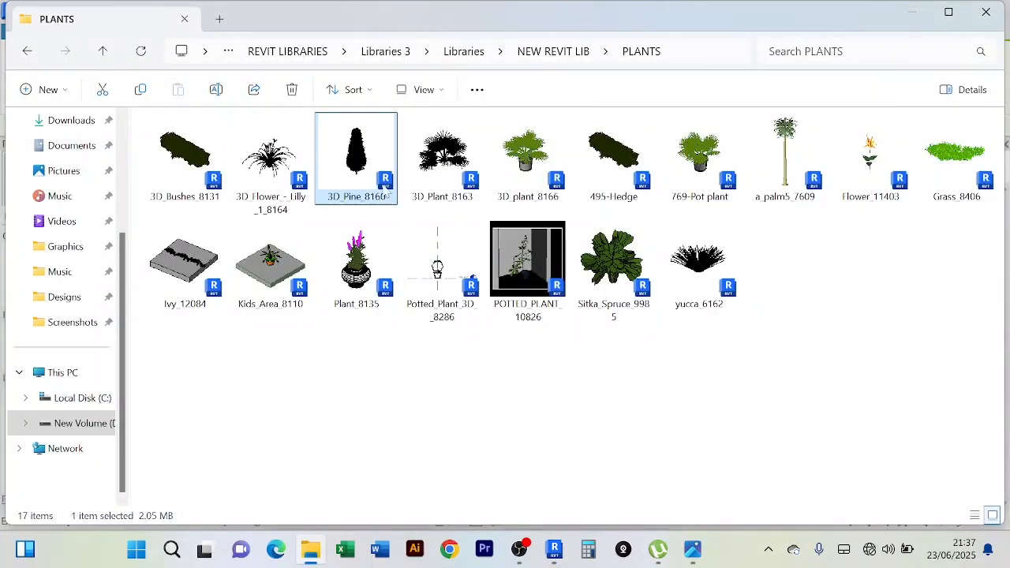
double_click(357, 158)
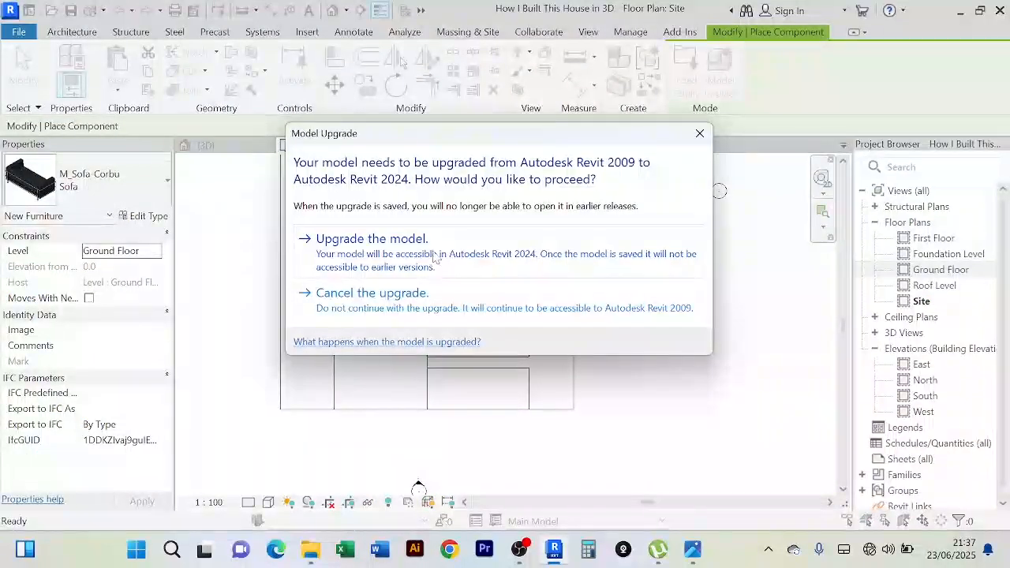
click(434, 254)
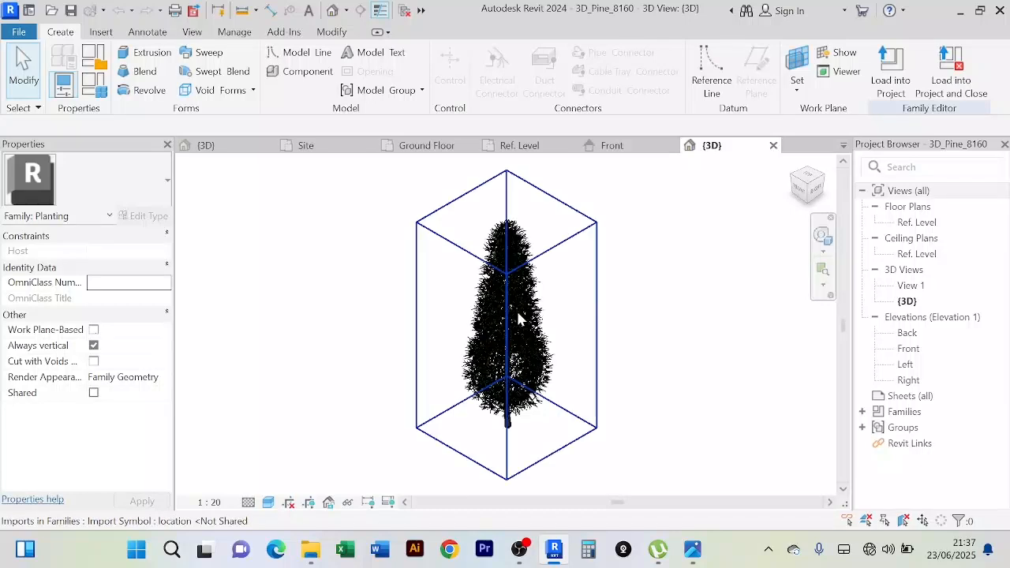
click(553, 319)
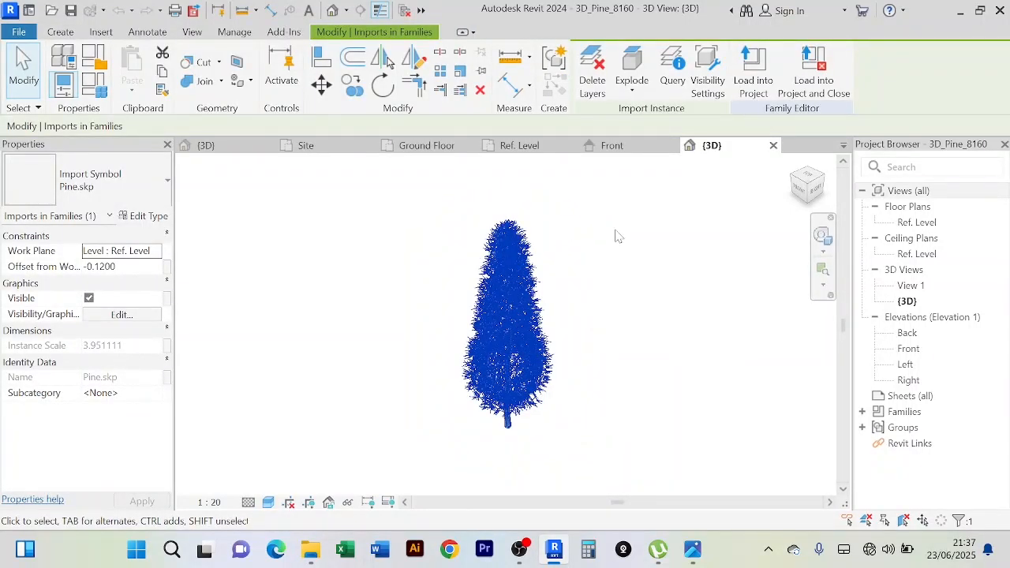
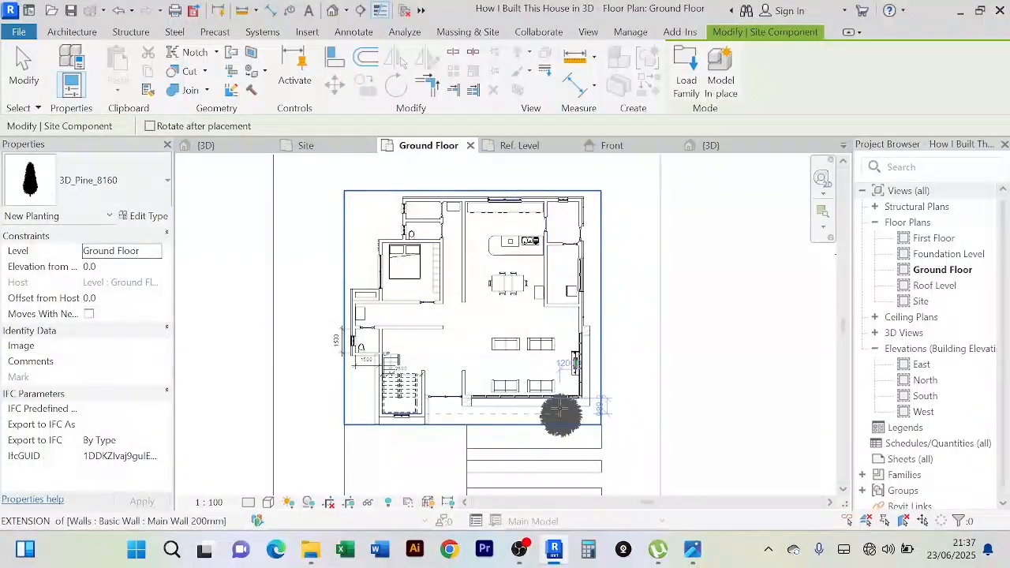
Step: Place four 3D_Pine_8160 trees in a straight row on the lawn strip beside the front right corner of the house in the Ground Floor plan
middle_drag(536, 435, 520, 327)
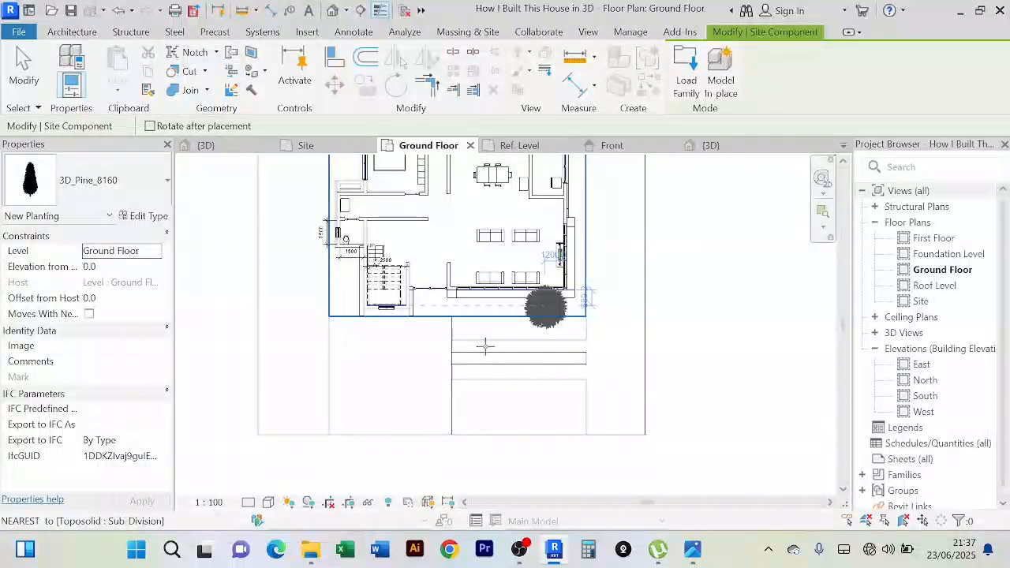
click(586, 342)
scroll(585, 346, up, 3)
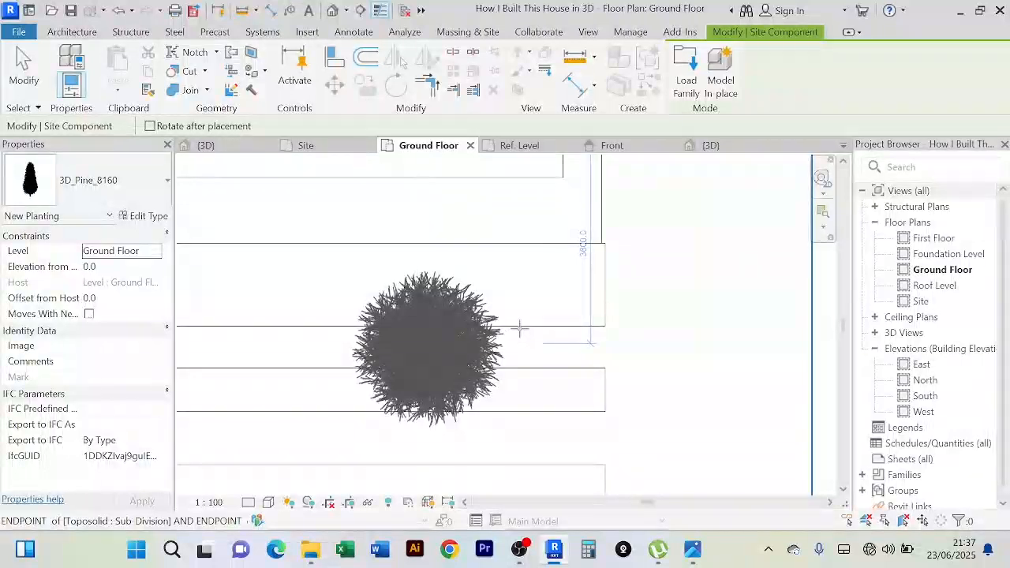
scroll(519, 335, down, 3)
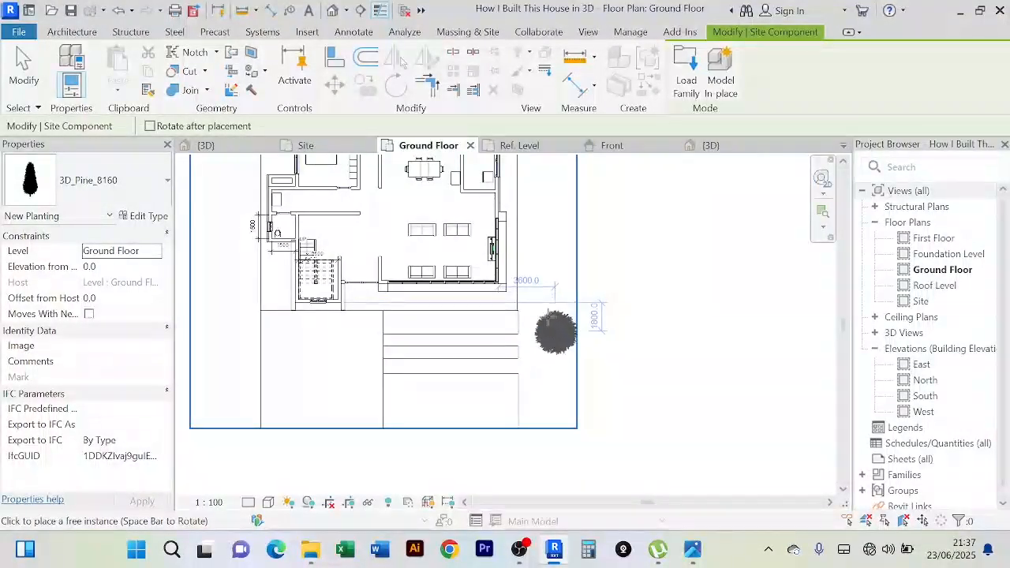
click(557, 261)
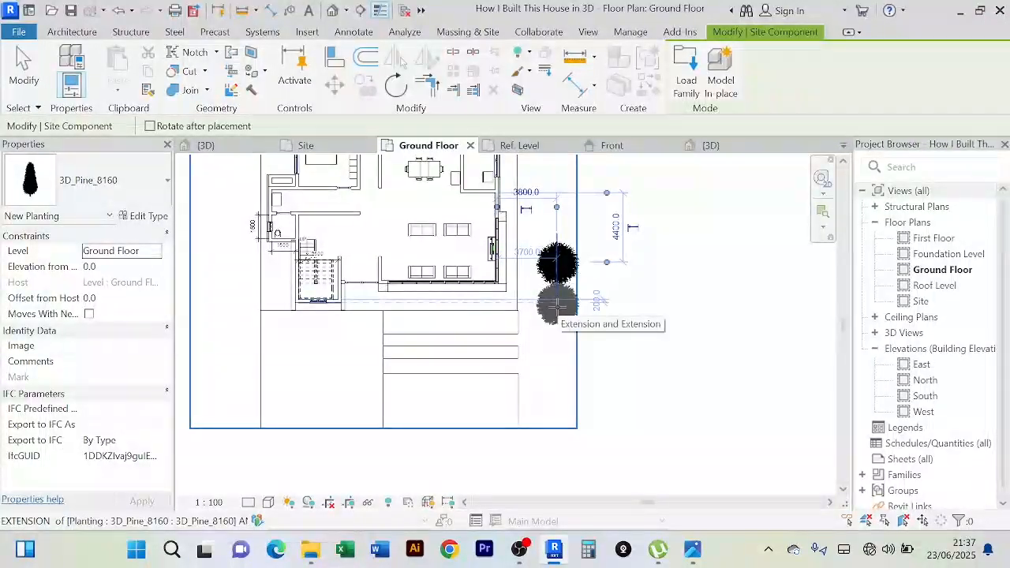
click(557, 306)
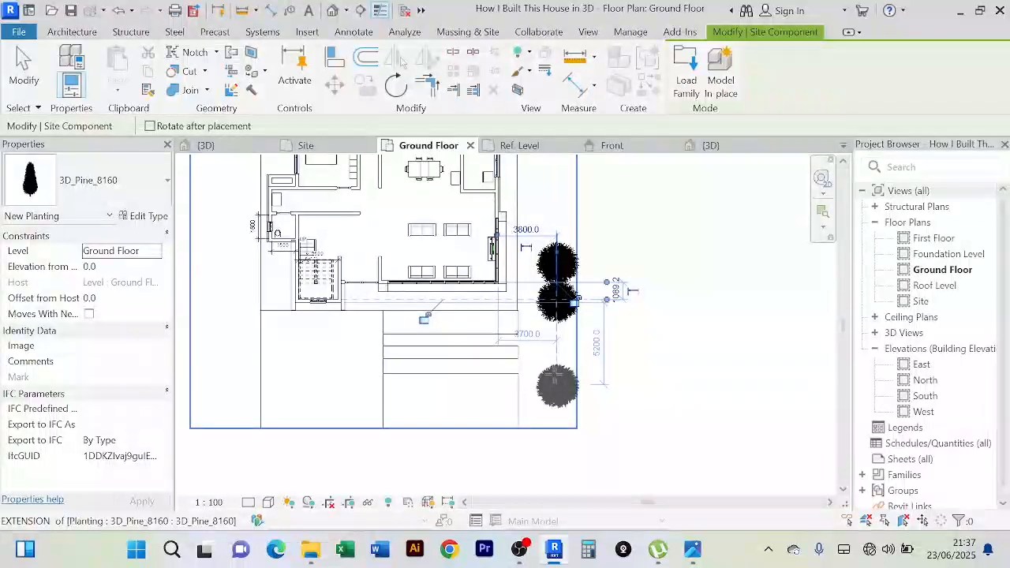
click(557, 345)
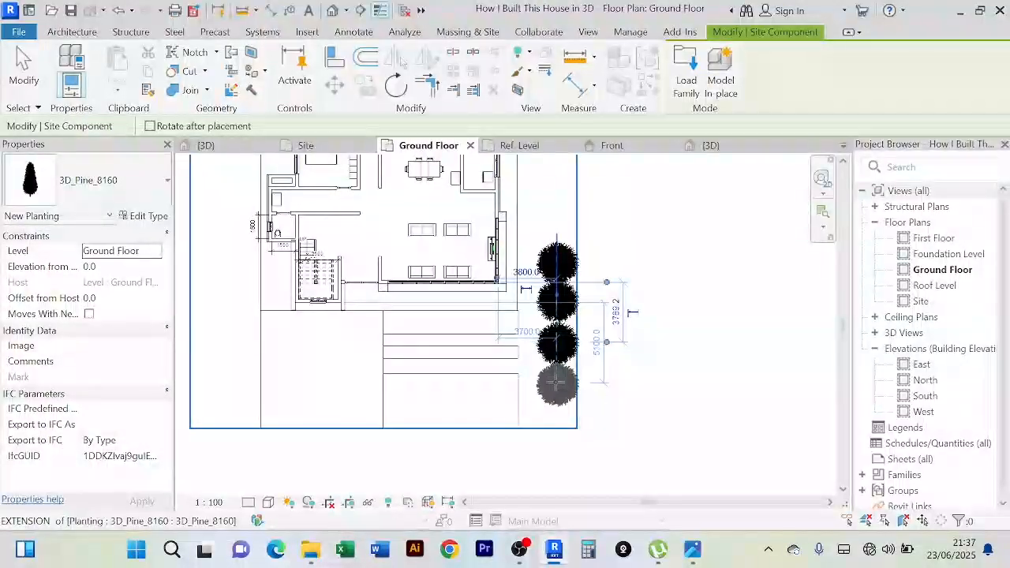
click(558, 395)
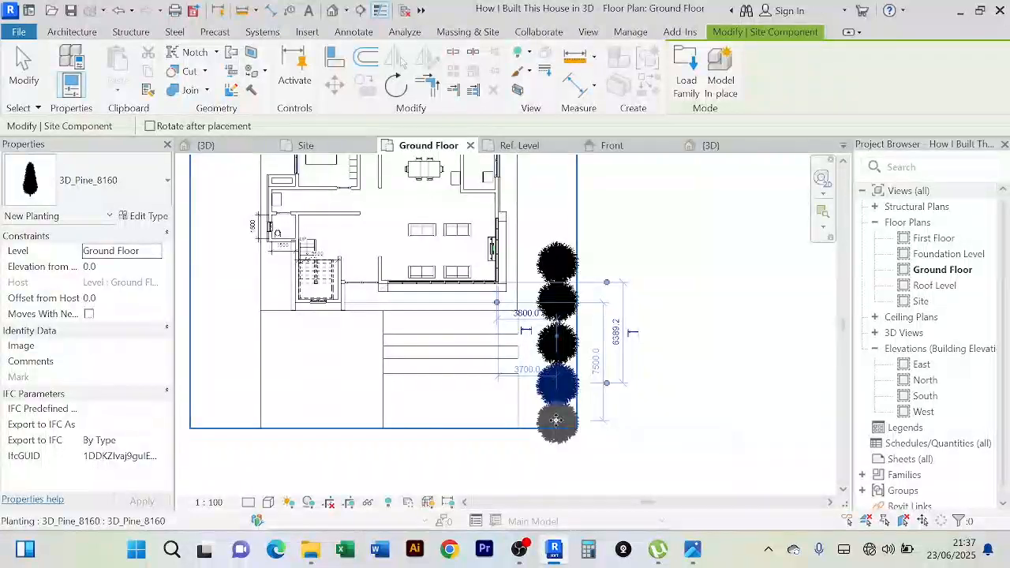
right_click(672, 228)
key(Escape)
right_click(675, 226)
click(688, 233)
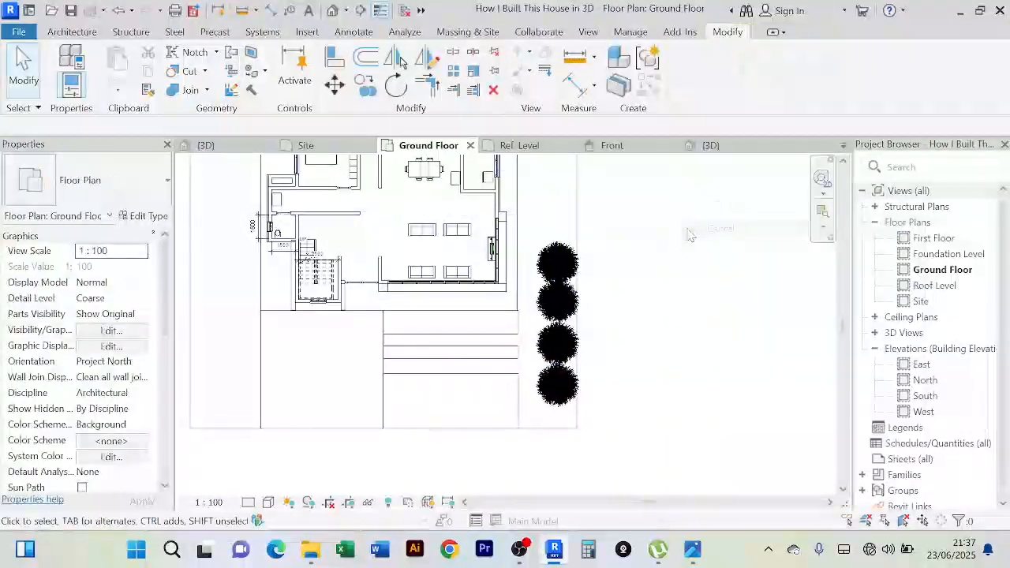
Step: Examine the new row of pine trees beside the house in the project's 3D view from several angles
click(224, 152)
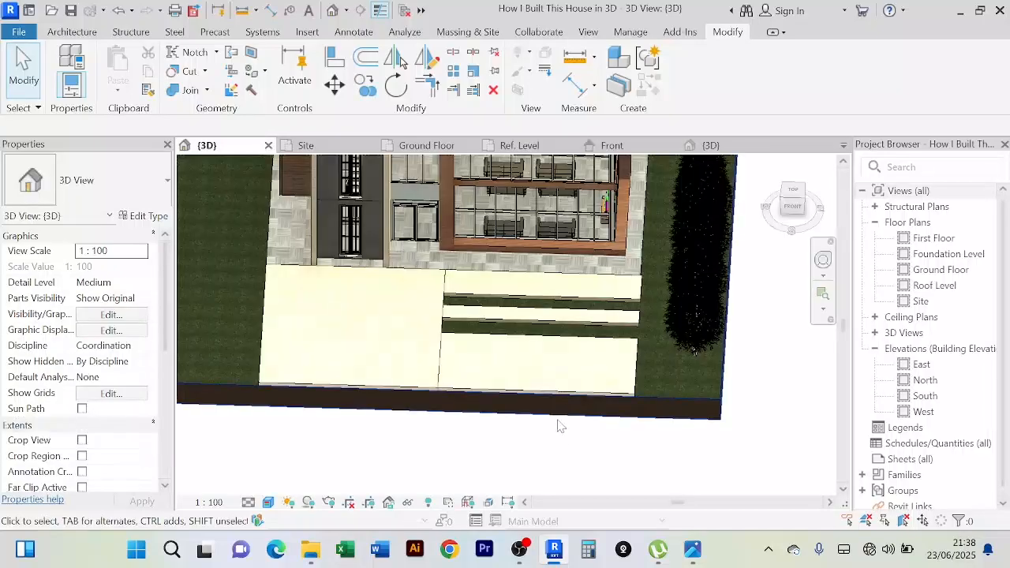
shift+middle_drag(547, 449, 649, 410)
scroll(650, 408, up, 2)
scroll(645, 443, down, 3)
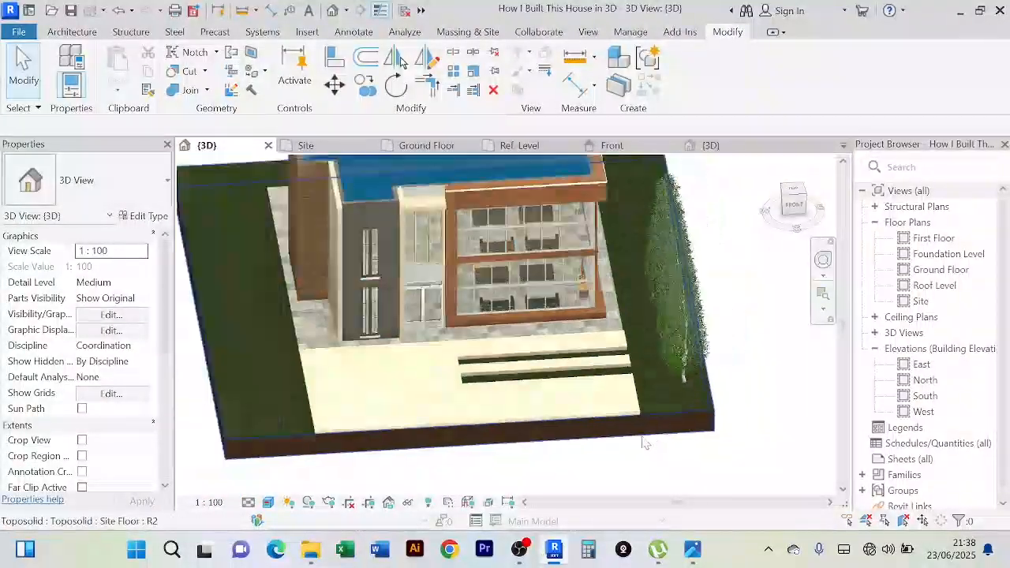
shift+middle_drag(645, 444, 614, 428)
Step: Open the 3D_Flower_-_Lilly_1_8164 family from the PLANTS folder, upgrade it, and load it into How I Built This House in 3D.rvt
mouse_move(313, 548)
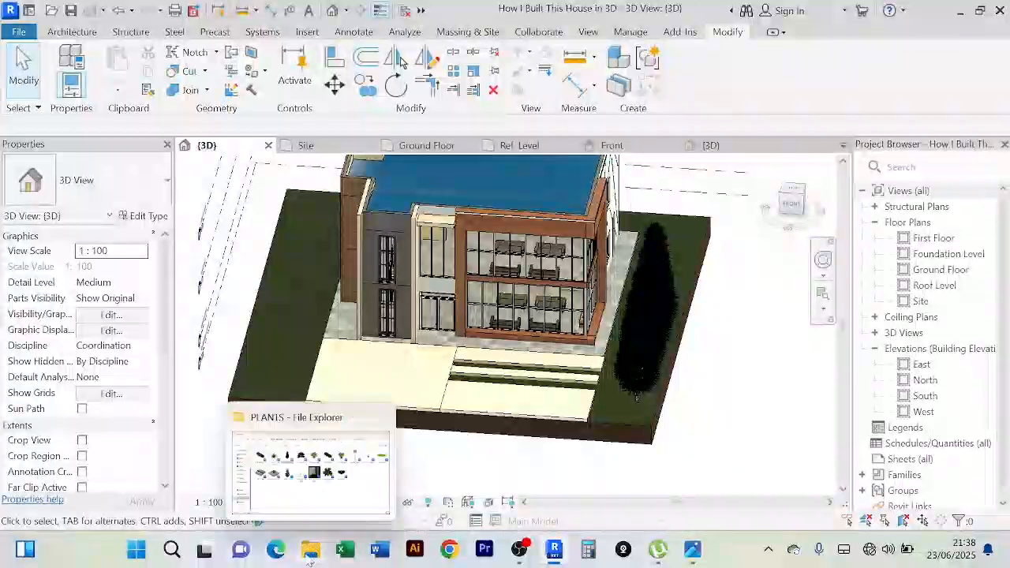
click(341, 474)
click(302, 181)
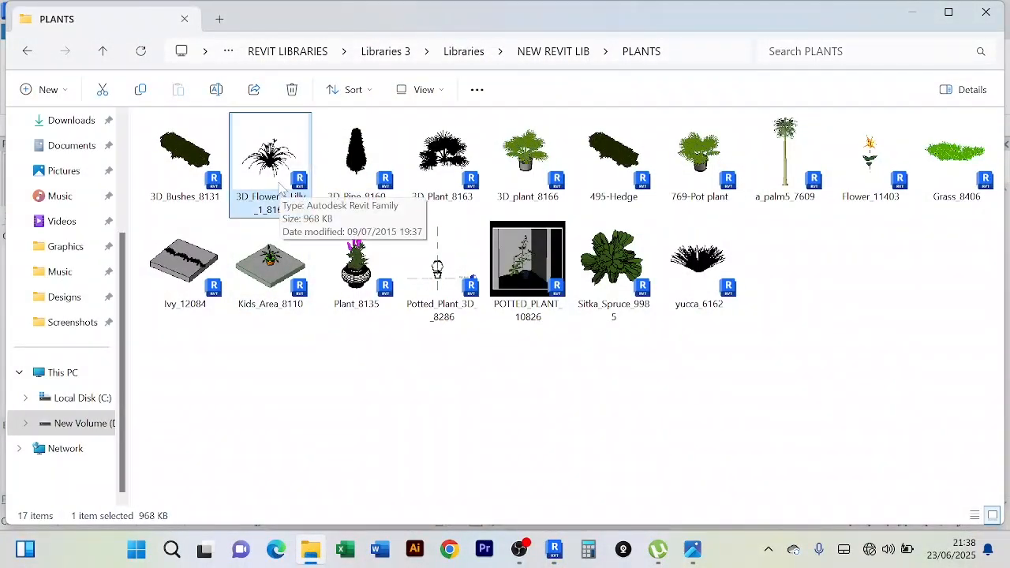
double_click(281, 187)
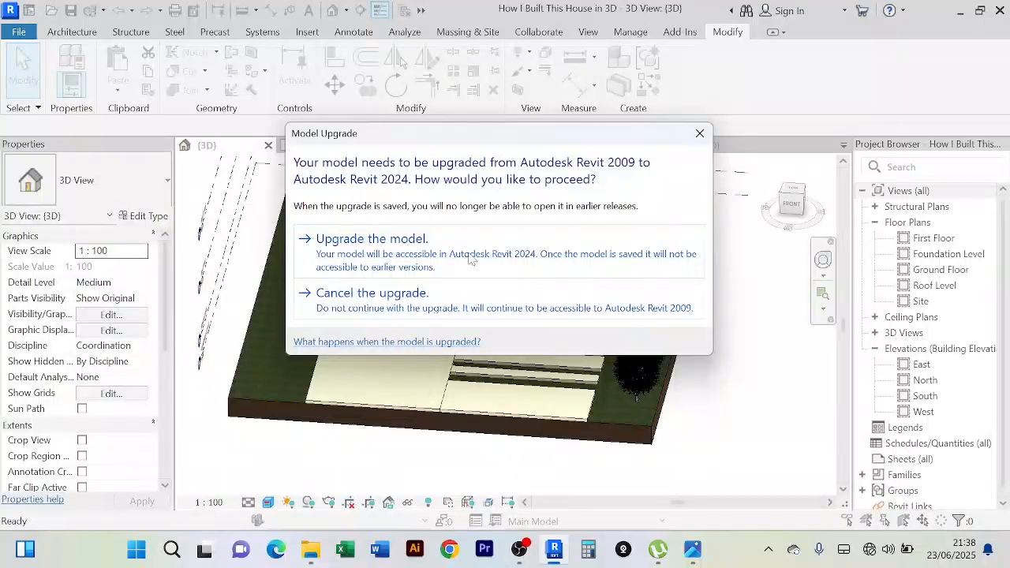
click(479, 254)
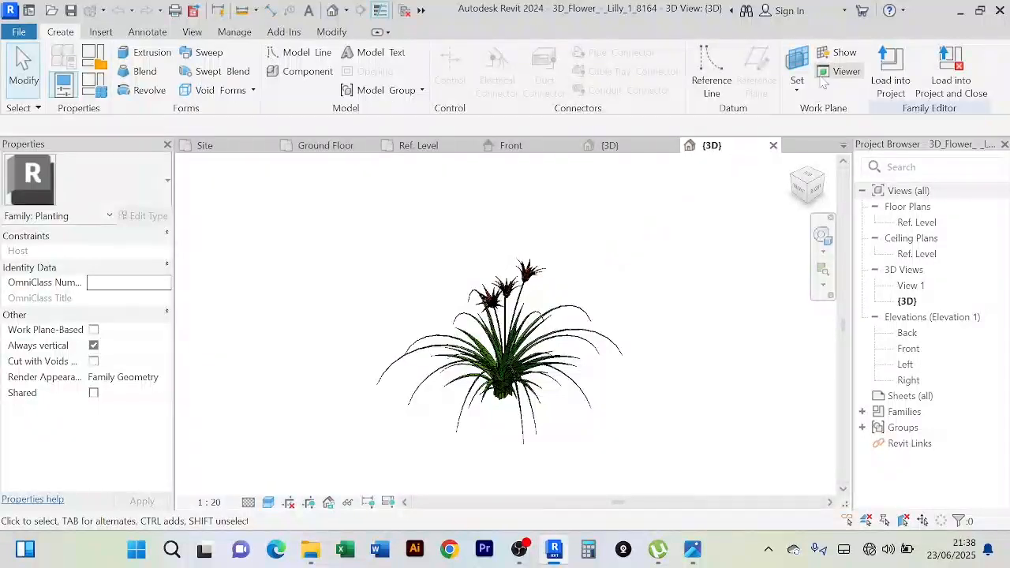
click(890, 70)
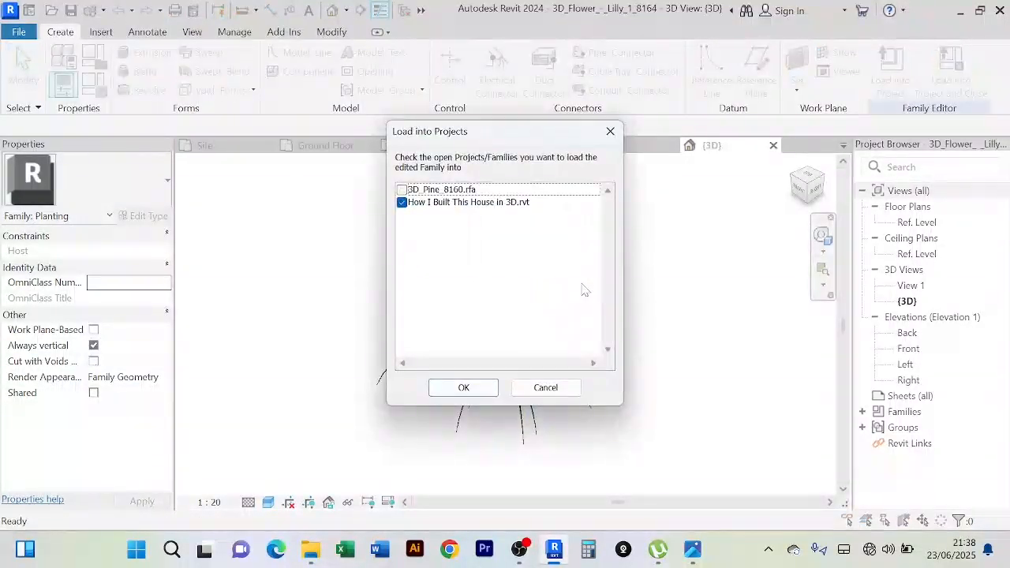
click(466, 389)
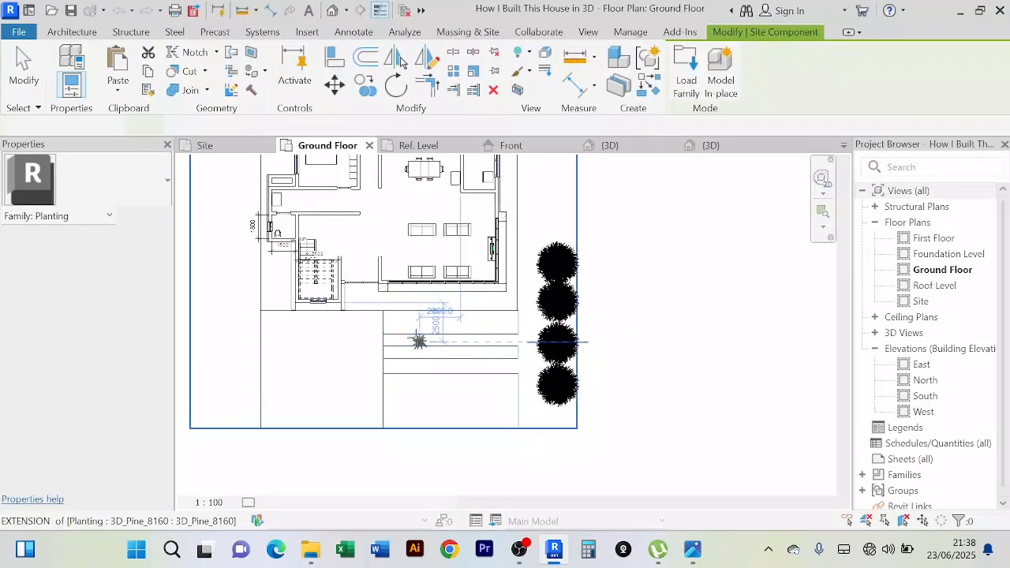
Step: Place a row of fourteen closely spaced lily plants along the full length of the upper grass strip between the front paving slabs
scroll(399, 341, up, 5)
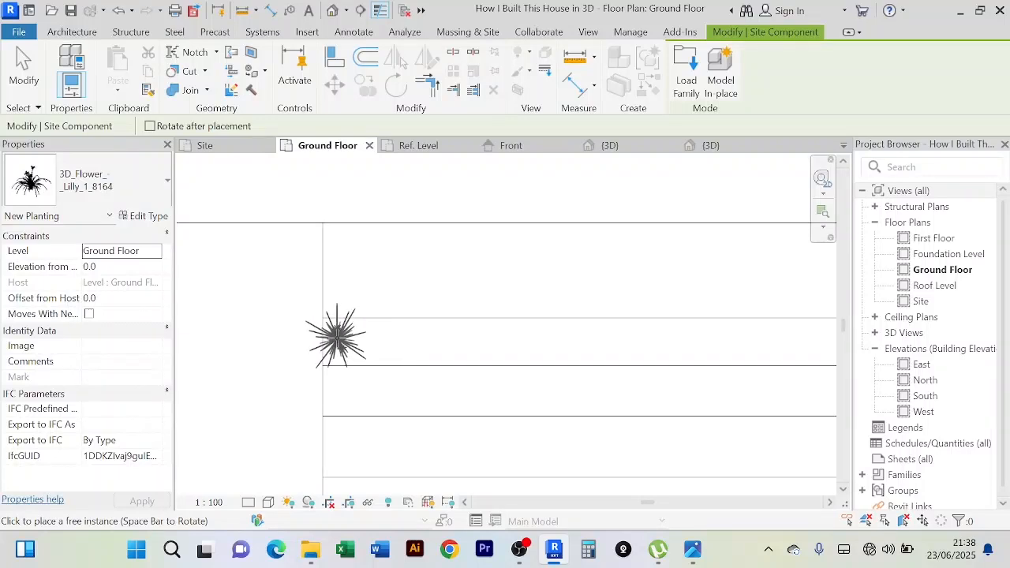
click(338, 336)
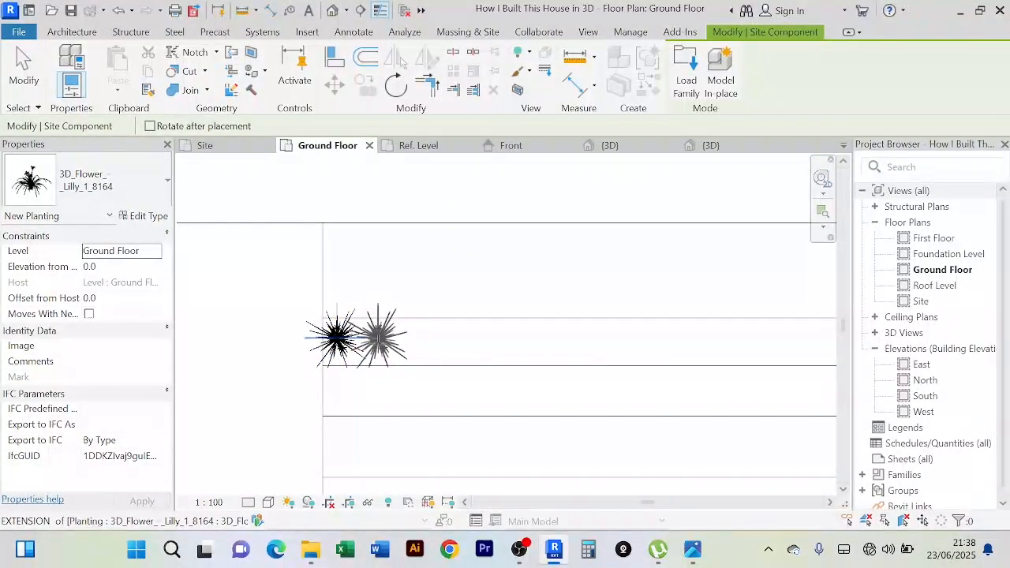
click(379, 337)
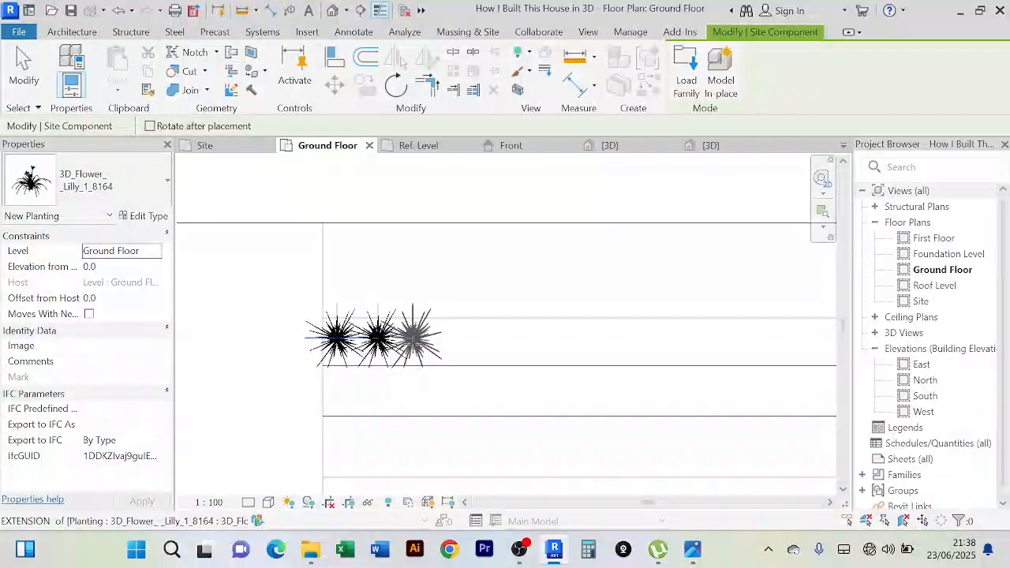
click(412, 338)
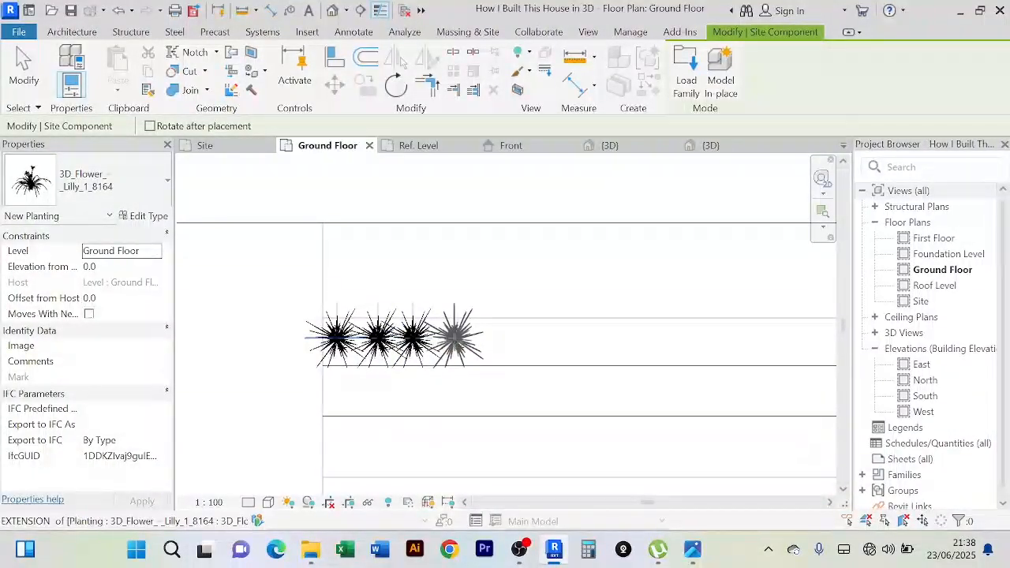
click(454, 338)
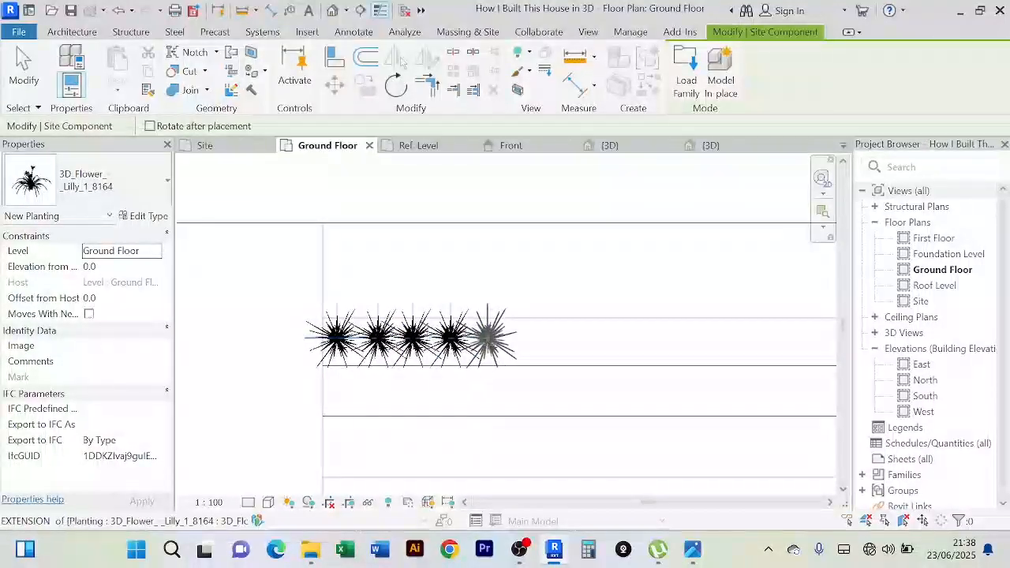
click(491, 339)
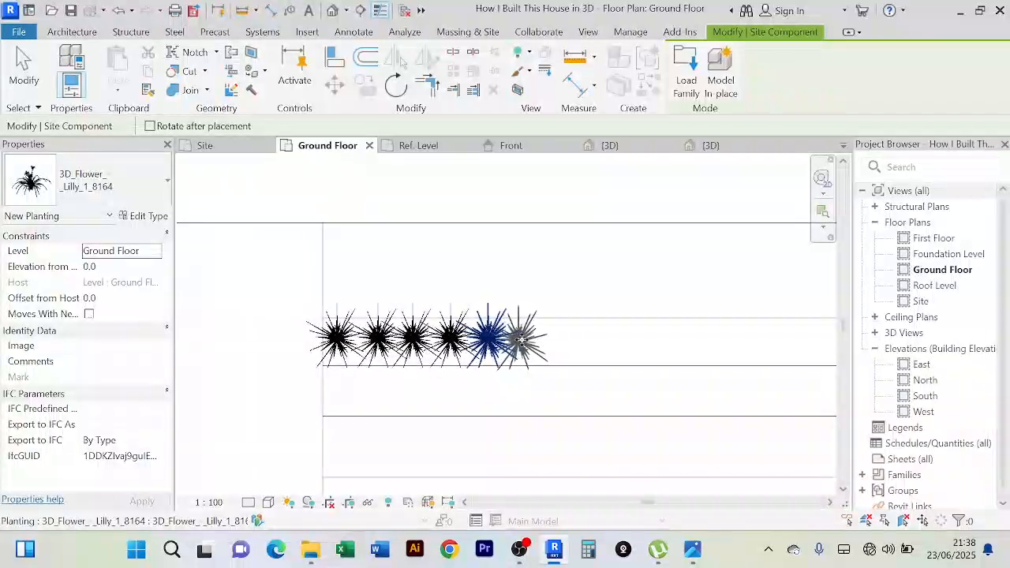
middle_drag(618, 354, 542, 361)
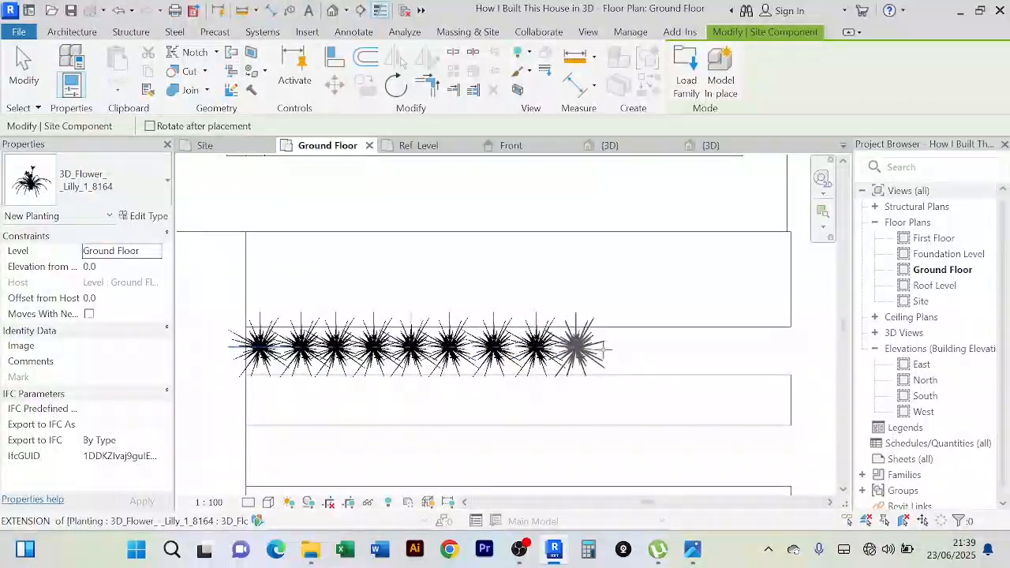
click(579, 348)
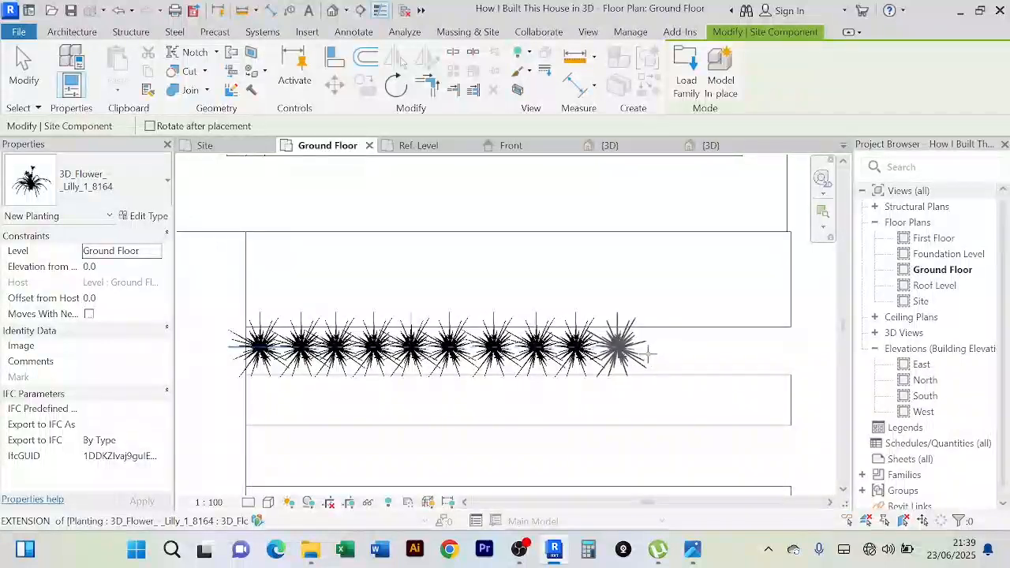
click(620, 347)
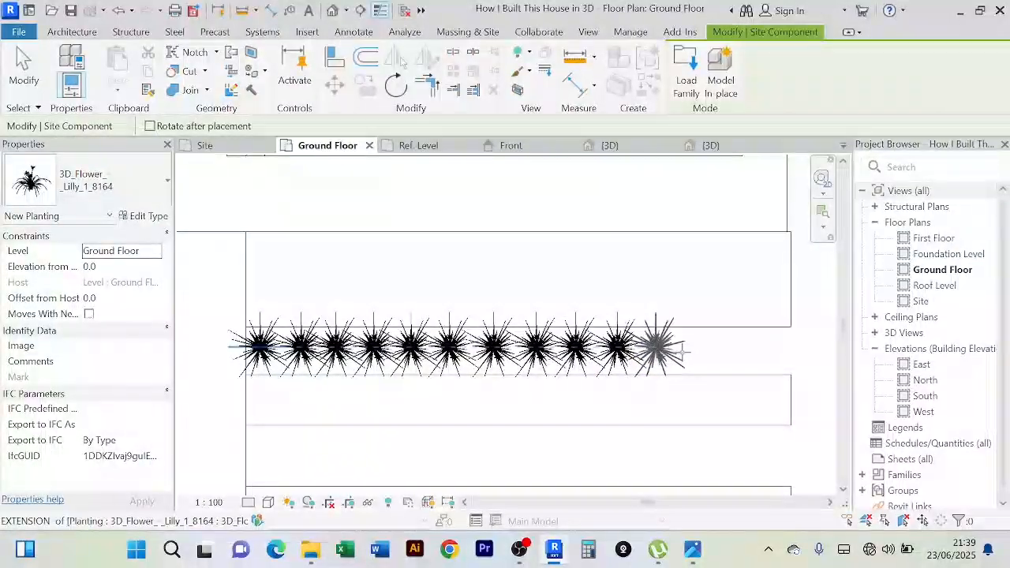
click(682, 352)
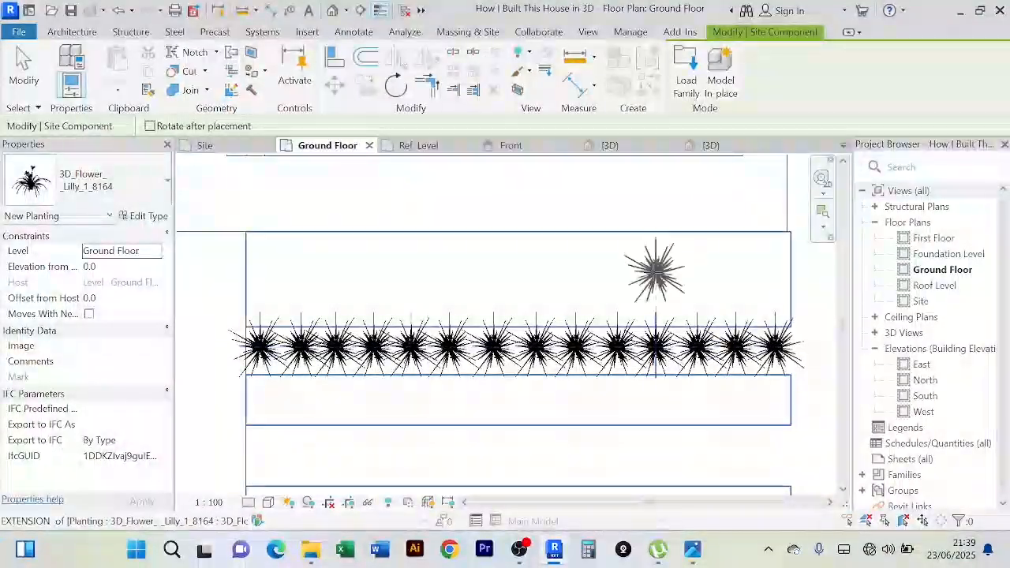
right_click(653, 271)
click(701, 245)
right_click(681, 237)
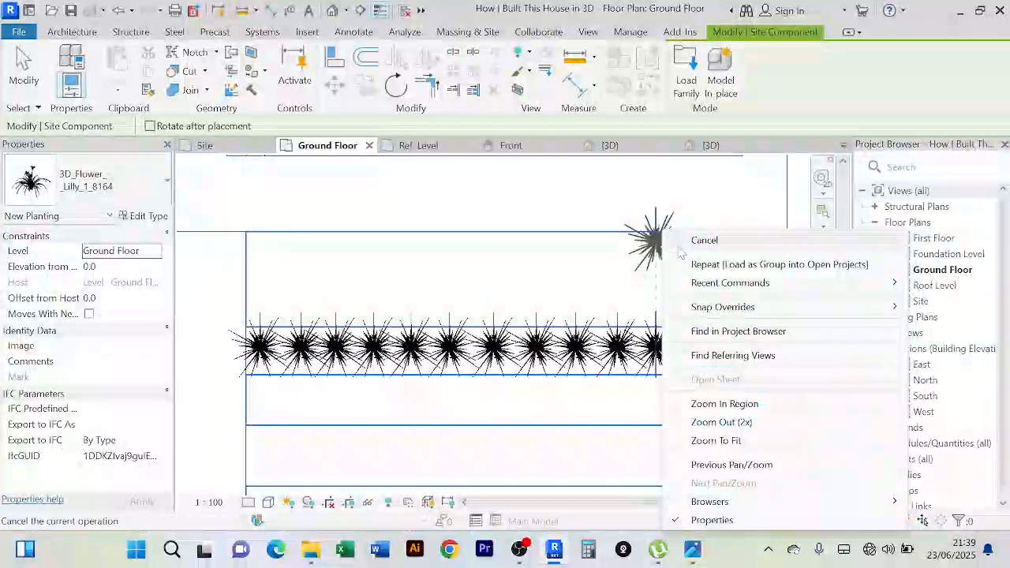
click(687, 242)
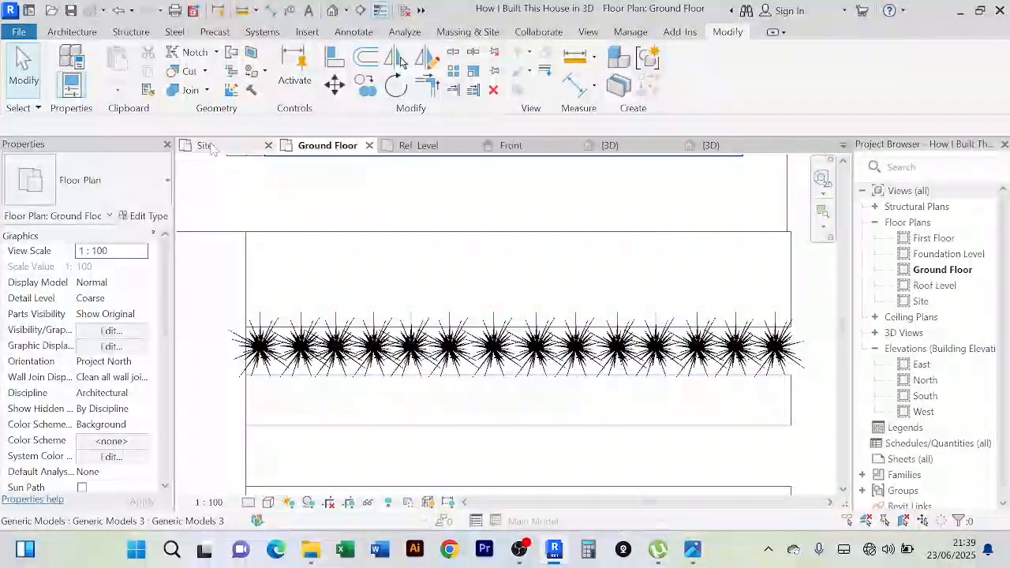
Step: Close the remaining plant family views, keeping only the project's 3D, Site and Ground Floor views open
click(773, 146)
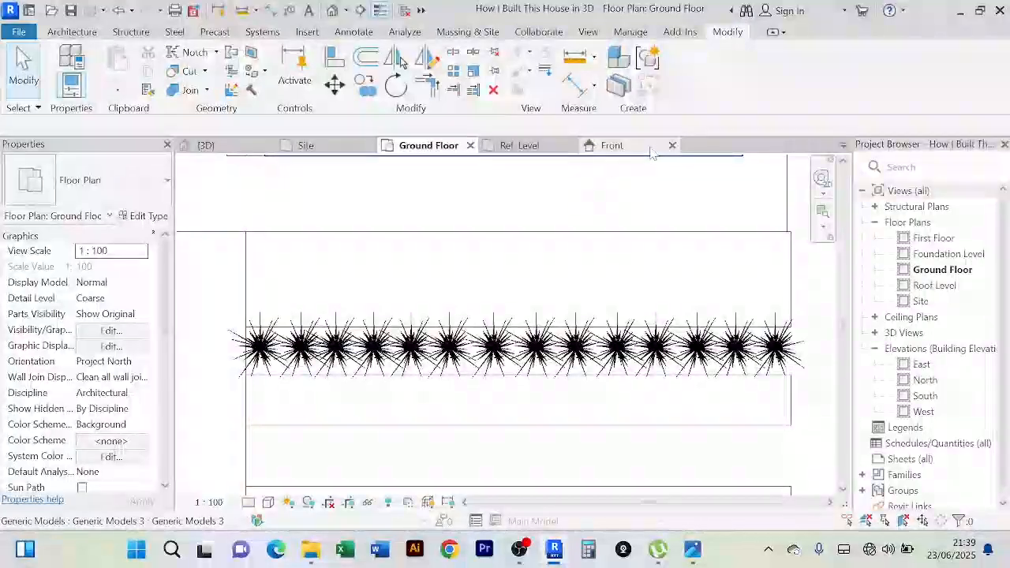
click(660, 148)
click(673, 147)
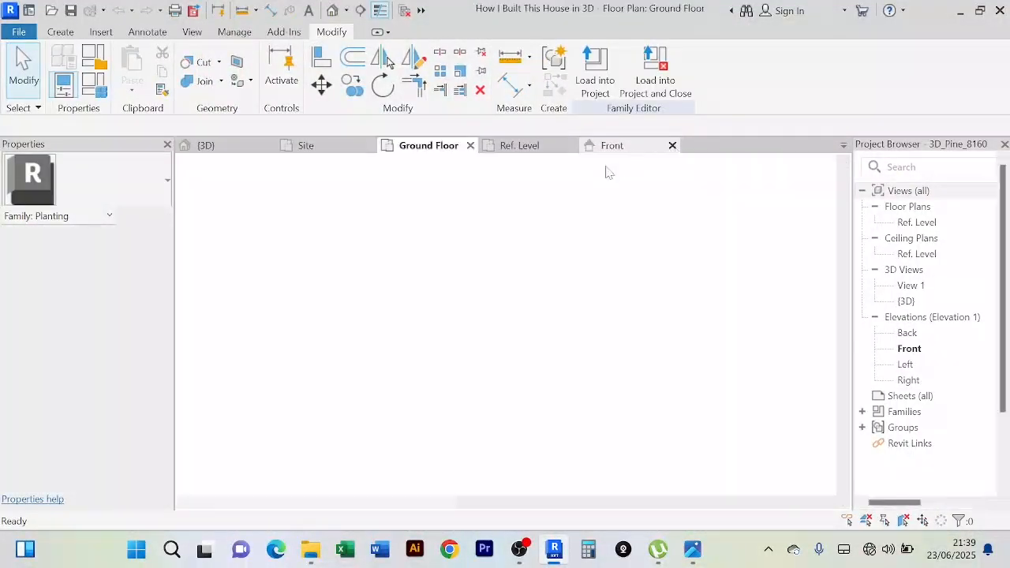
click(550, 151)
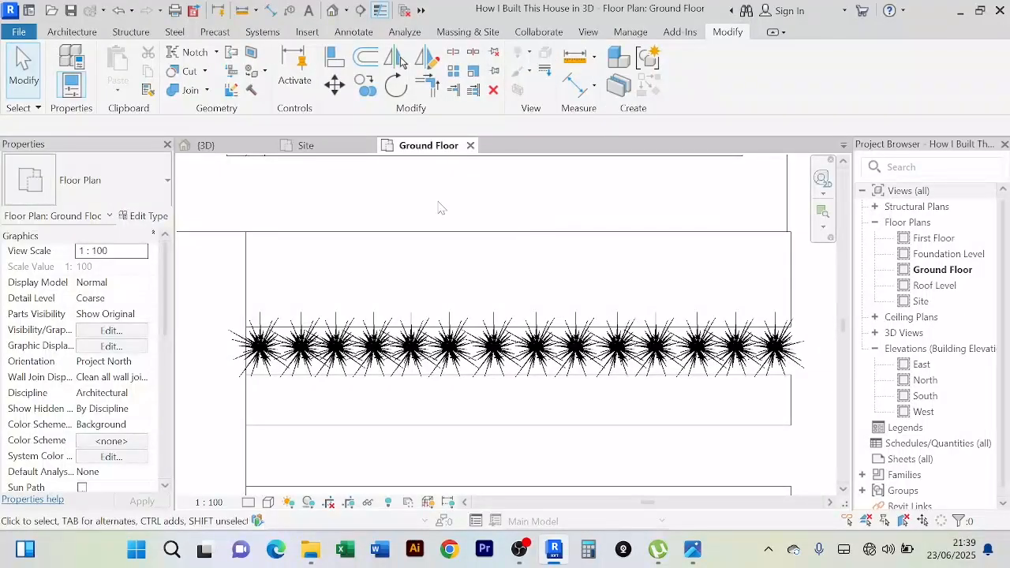
Step: Inspect the lily row between the paving slabs up close in the project's 3D view
click(206, 147)
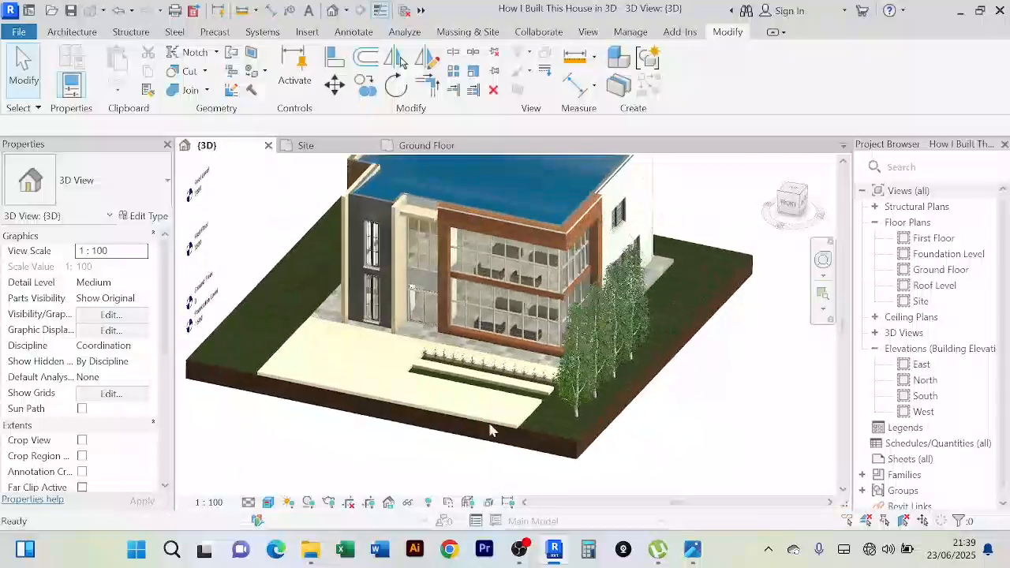
scroll(489, 430, up, 10)
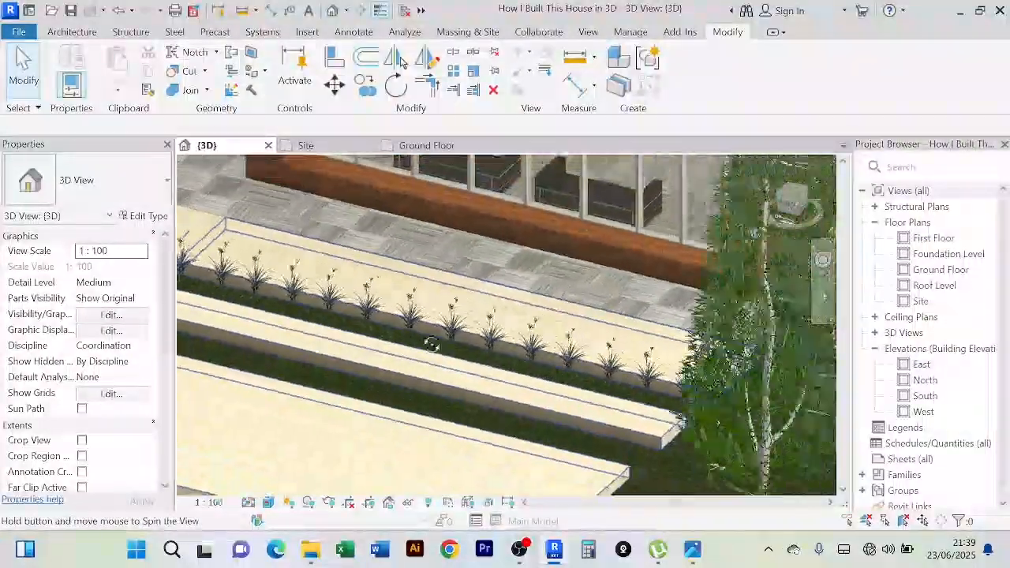
shift+middle_drag(432, 344, 429, 256)
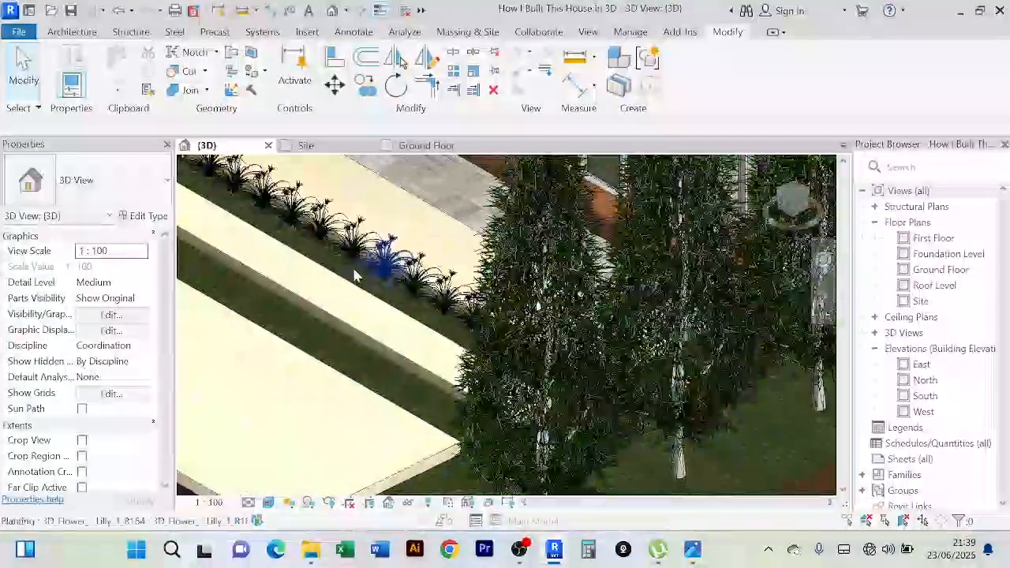
Step: Examine the lily row and the empty lower grass strip from above and from the front in the 3D view
shift+middle_drag(355, 276, 425, 308)
shift+middle_drag(454, 347, 430, 393)
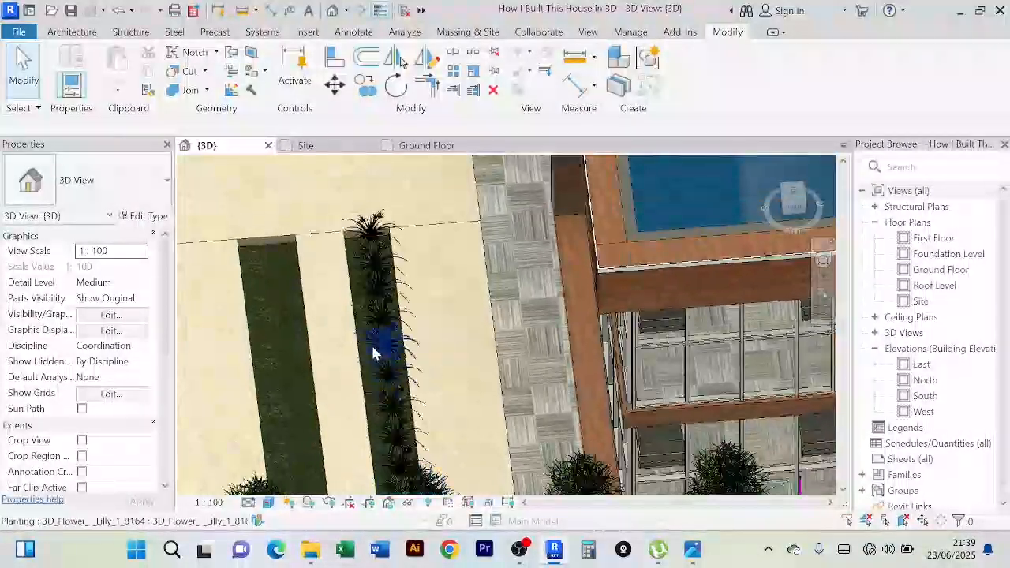
scroll(374, 350, up, 3)
shift+middle_drag(492, 300, 498, 313)
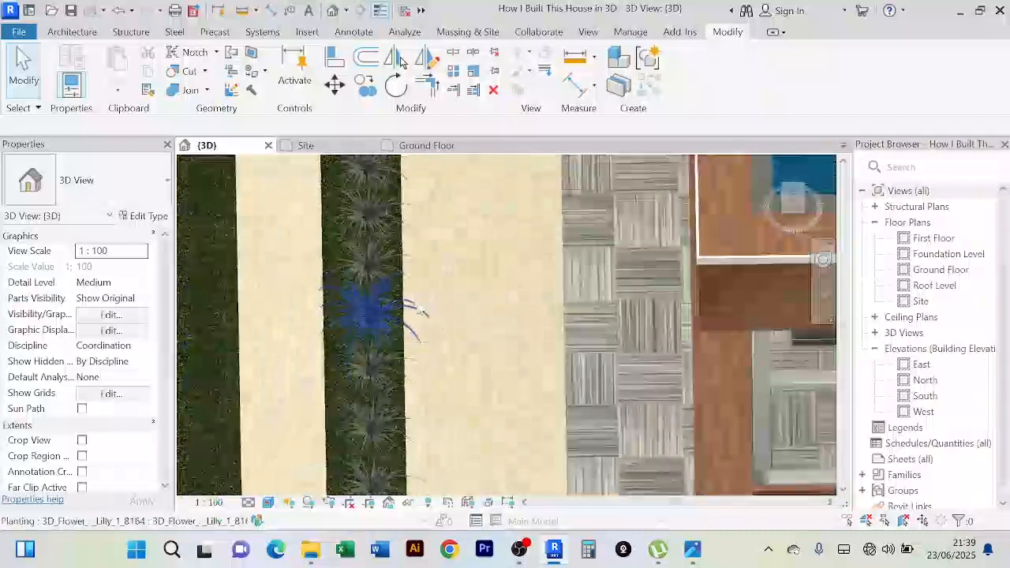
shift+middle_drag(408, 309, 535, 327)
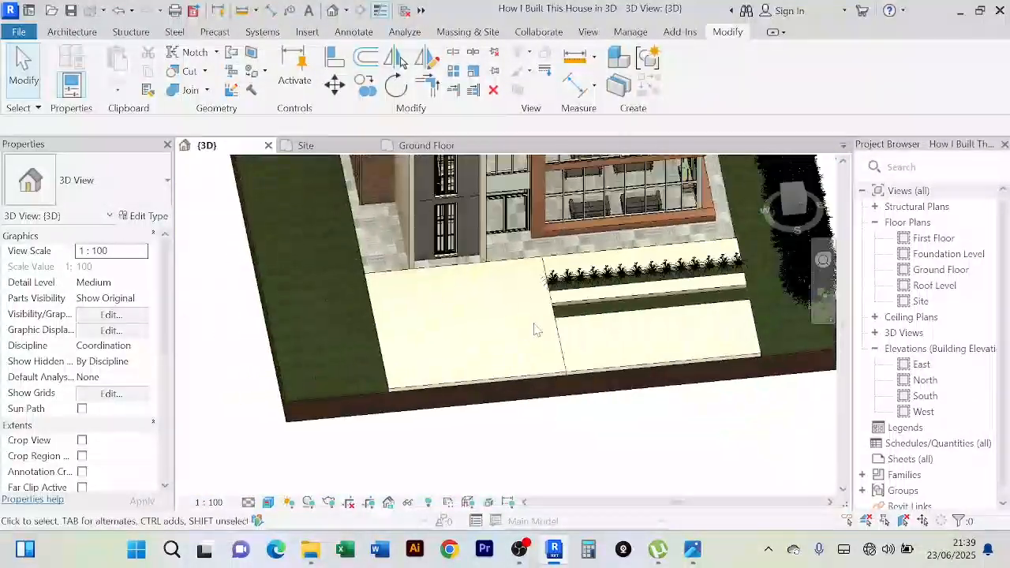
scroll(535, 328, down, 4)
scroll(456, 352, up, 5)
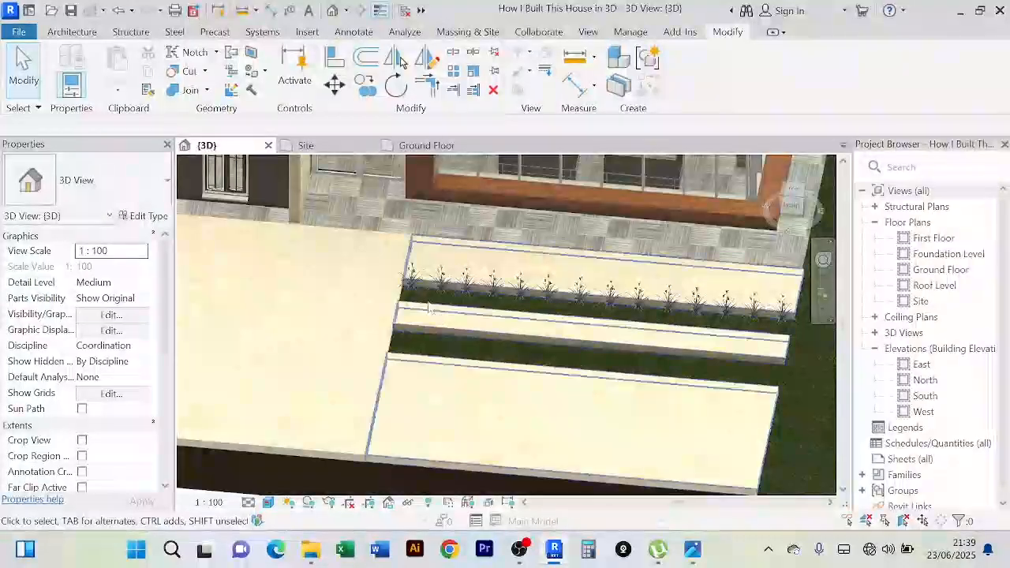
Step: Copy all the lily plants visible in the Ground Floor plan 1700 mm straight down onto the lower grass strip
click(426, 145)
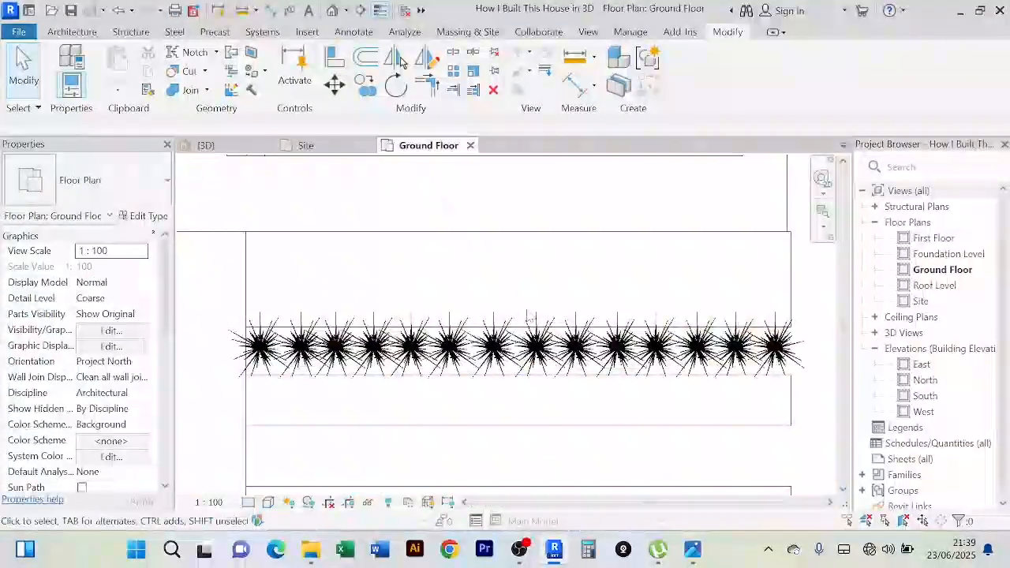
click(261, 354)
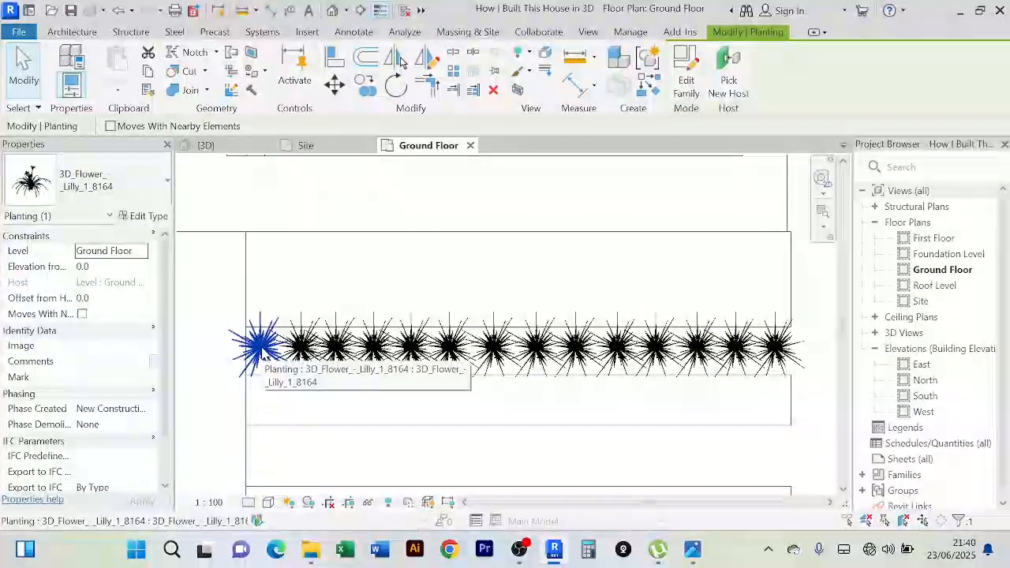
right_click(263, 355)
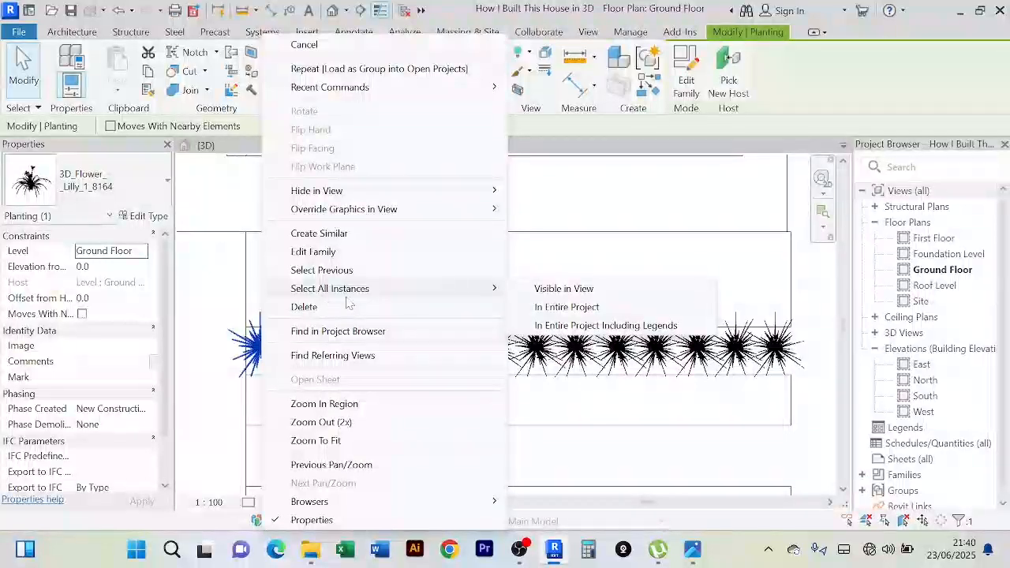
click(585, 290)
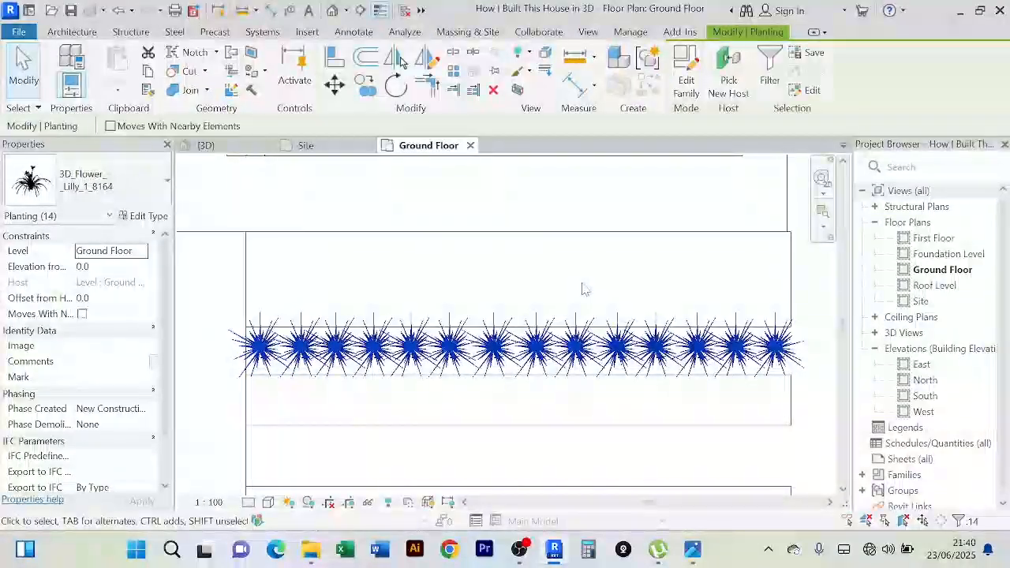
scroll(667, 328, down, 2)
middle_drag(669, 313, 661, 279)
scroll(661, 279, up, 2)
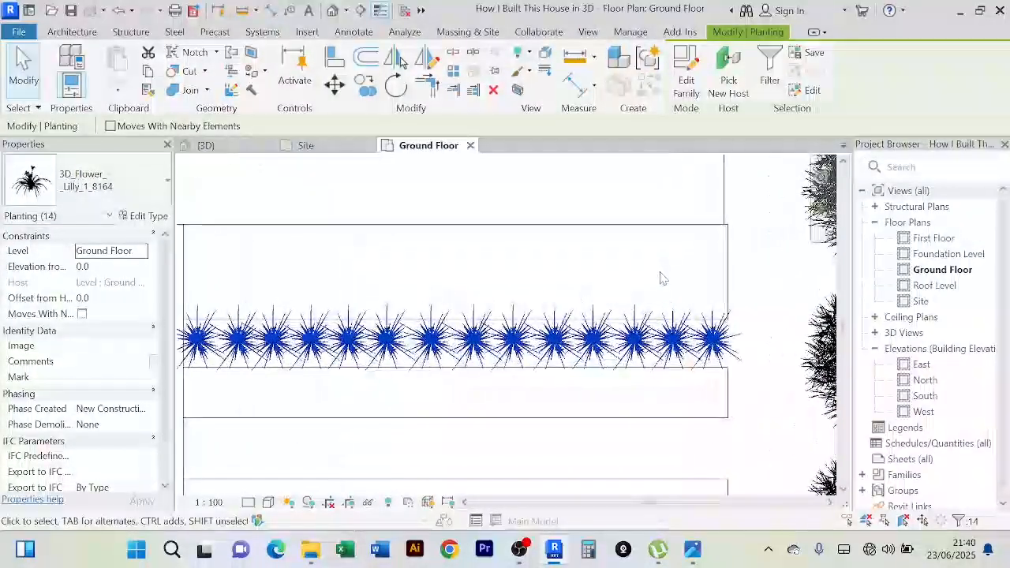
scroll(663, 278, down, 1)
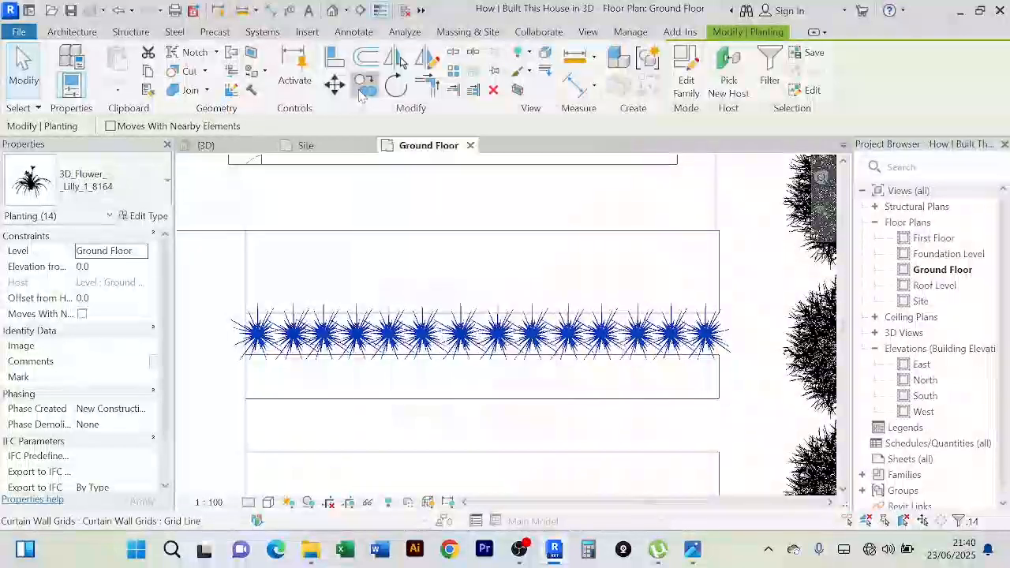
click(363, 87)
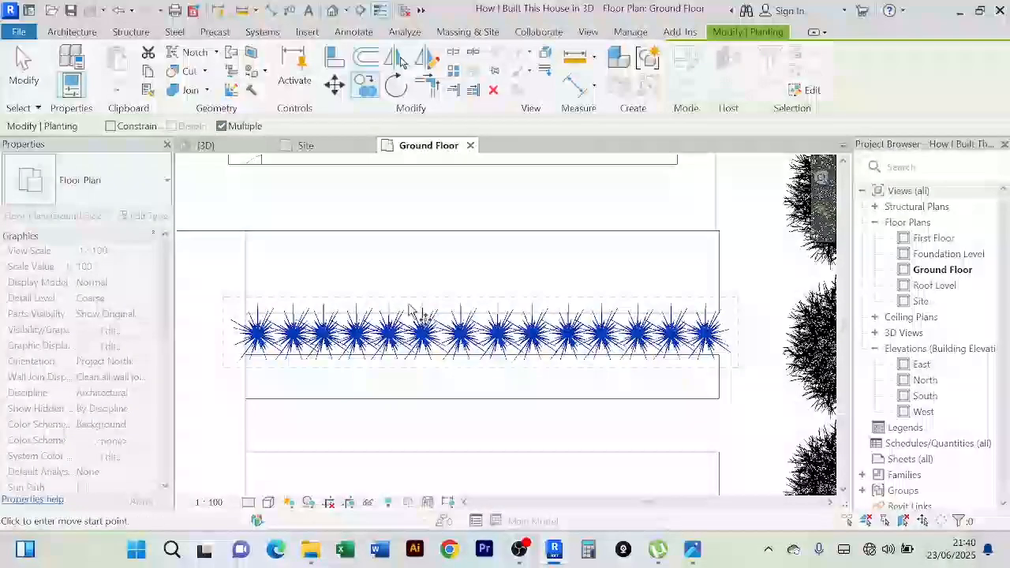
click(231, 371)
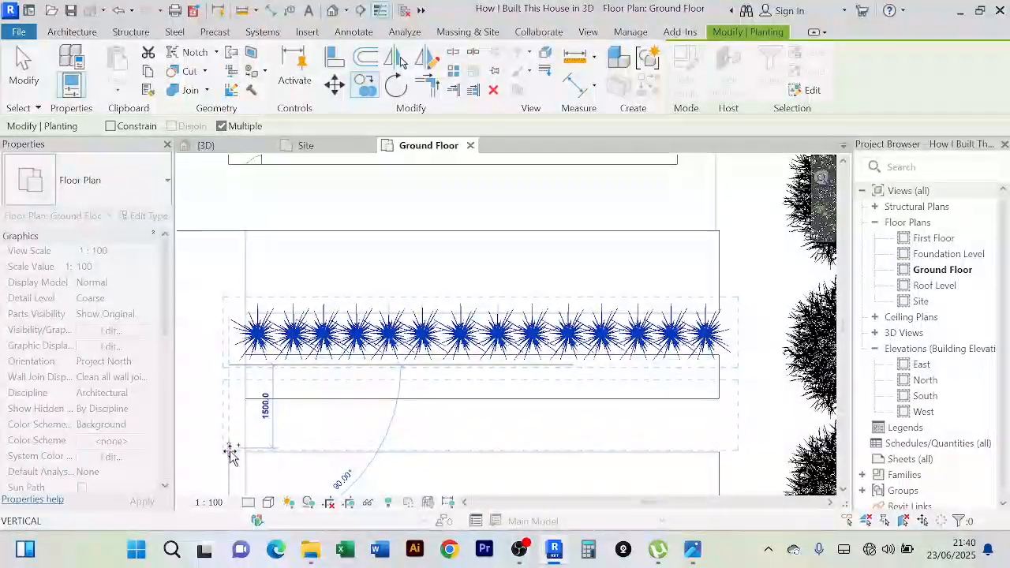
scroll(232, 454, down, 2)
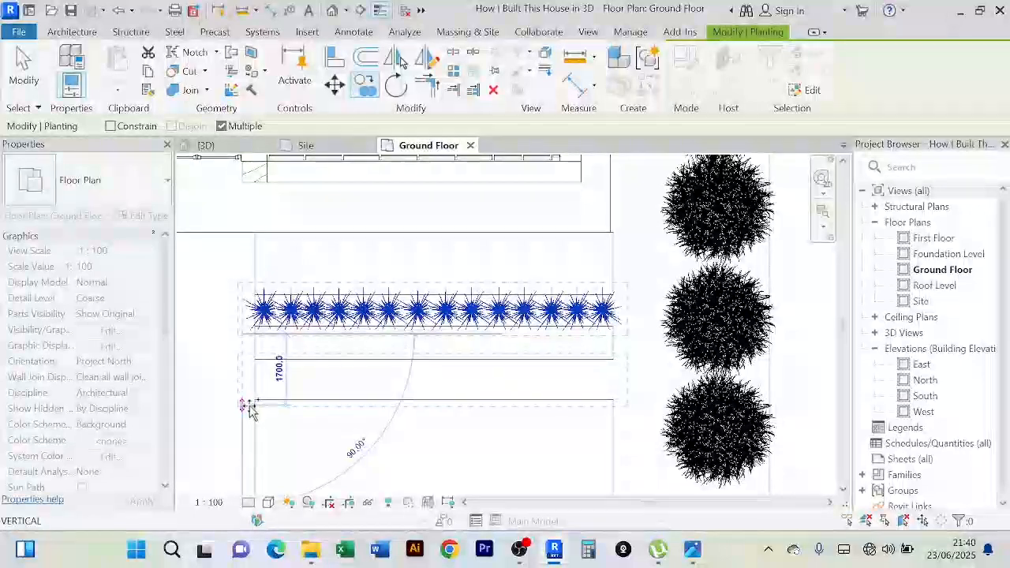
click(249, 405)
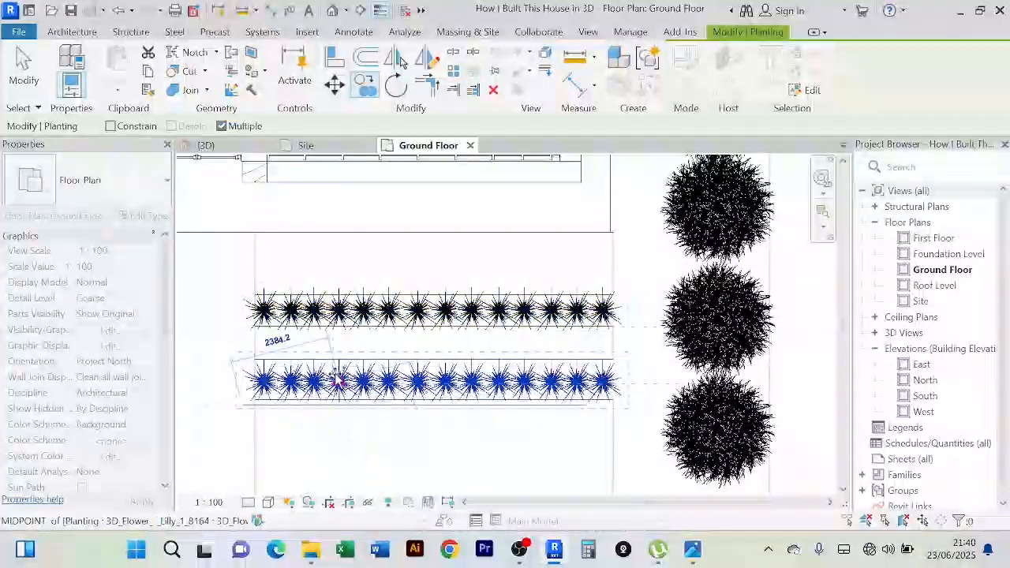
right_click(656, 254)
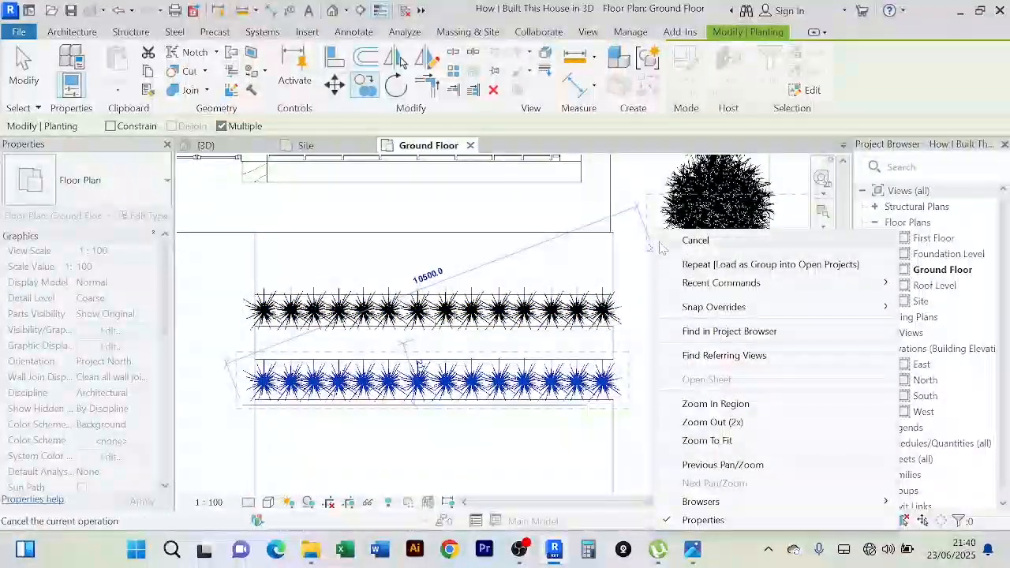
click(661, 246)
right_click(641, 255)
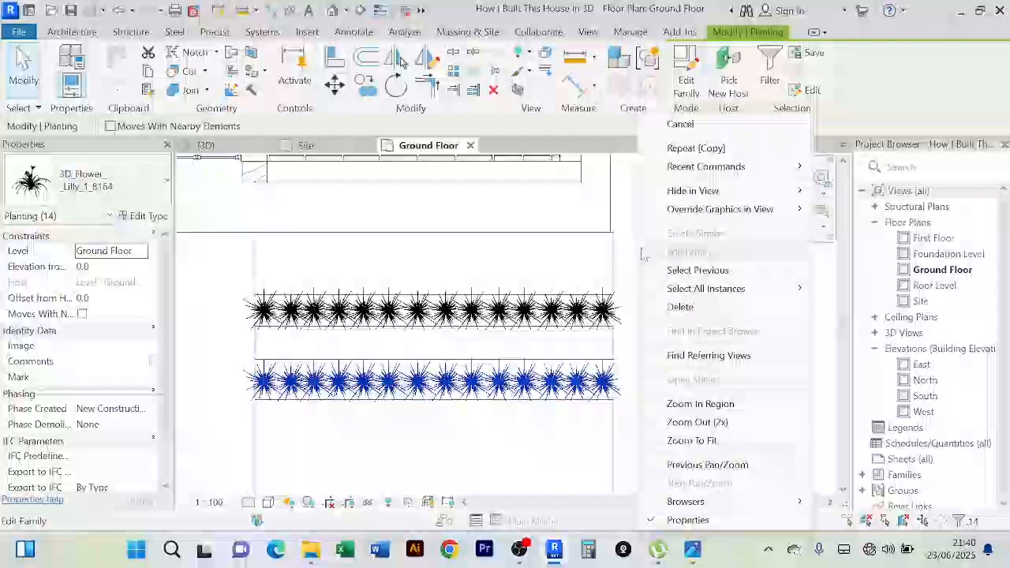
click(672, 135)
Step: Examine both lily rows, the trees and the front paving from several angles in the 3D view
scroll(675, 276, down, 2)
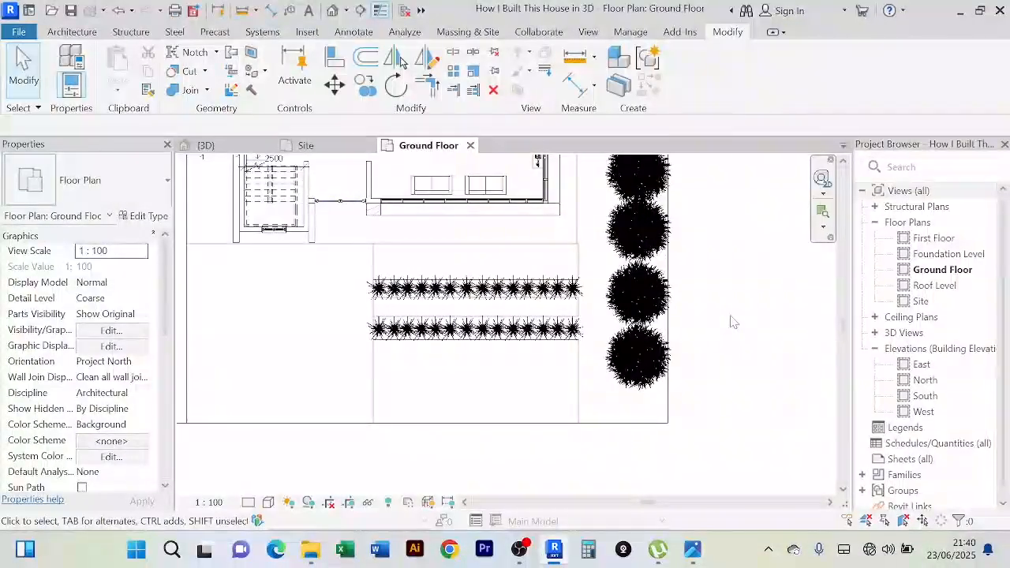
scroll(734, 322, down, 3)
middle_drag(516, 469, 503, 489)
click(207, 146)
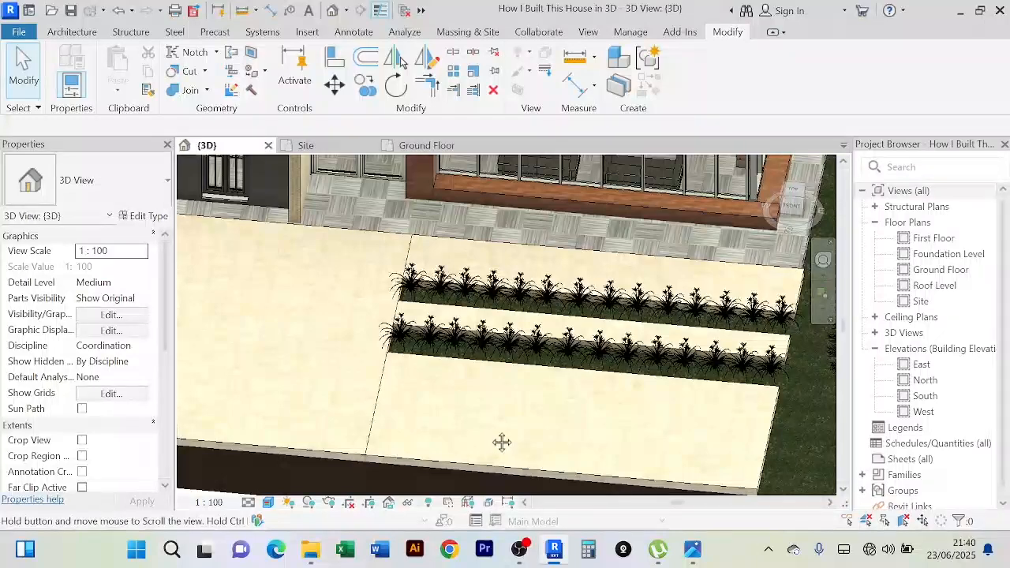
middle_drag(502, 442, 551, 330)
scroll(442, 379, down, 2)
shift+middle_drag(418, 428, 487, 427)
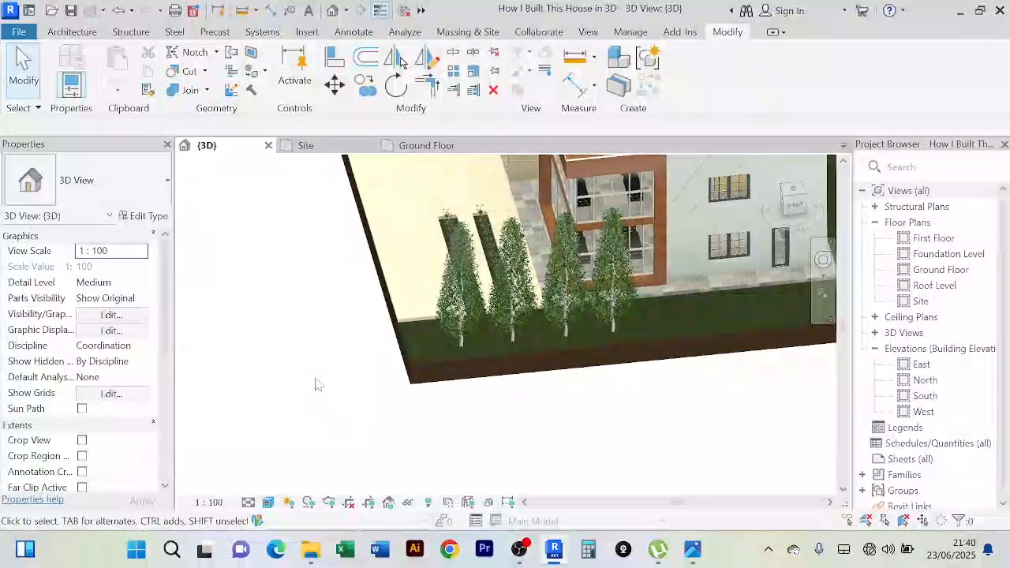
scroll(402, 429, down, 2)
shift+middle_drag(402, 428, 462, 442)
scroll(509, 441, up, 2)
scroll(494, 439, down, 1)
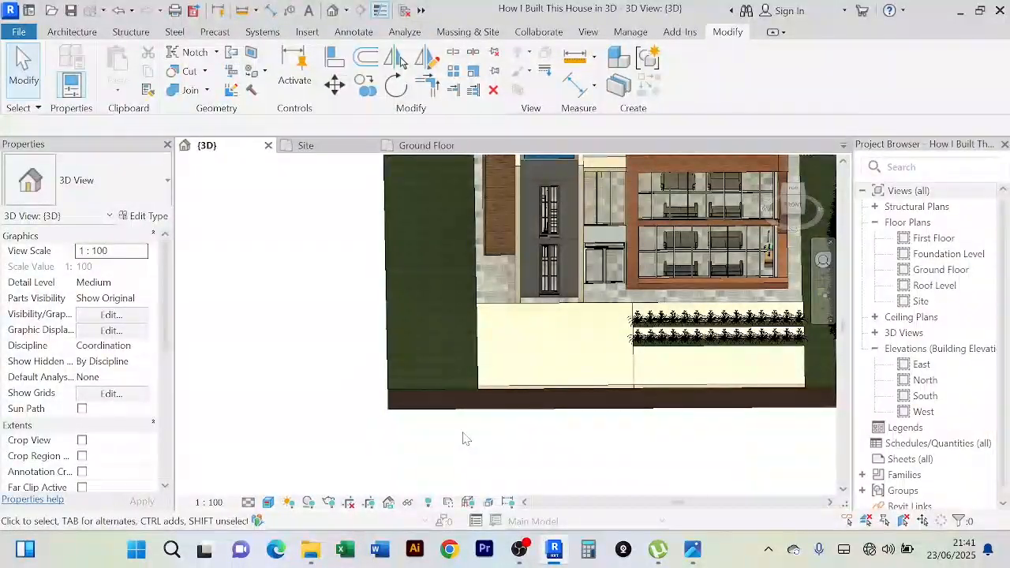
scroll(470, 439, down, 2)
shift+middle_drag(506, 435, 605, 466)
scroll(565, 407, up, 5)
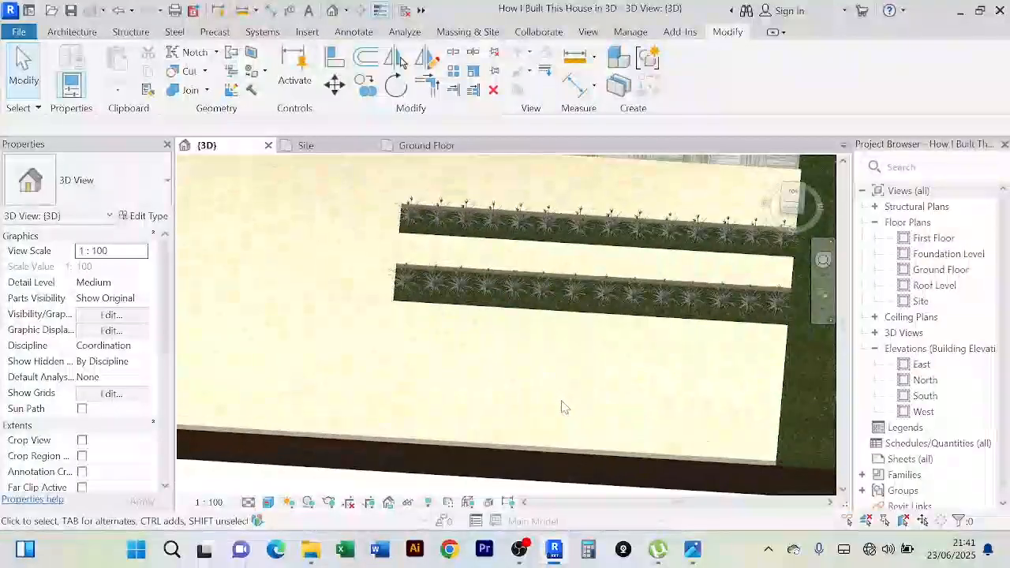
scroll(563, 407, up, 2)
scroll(559, 402, down, 4)
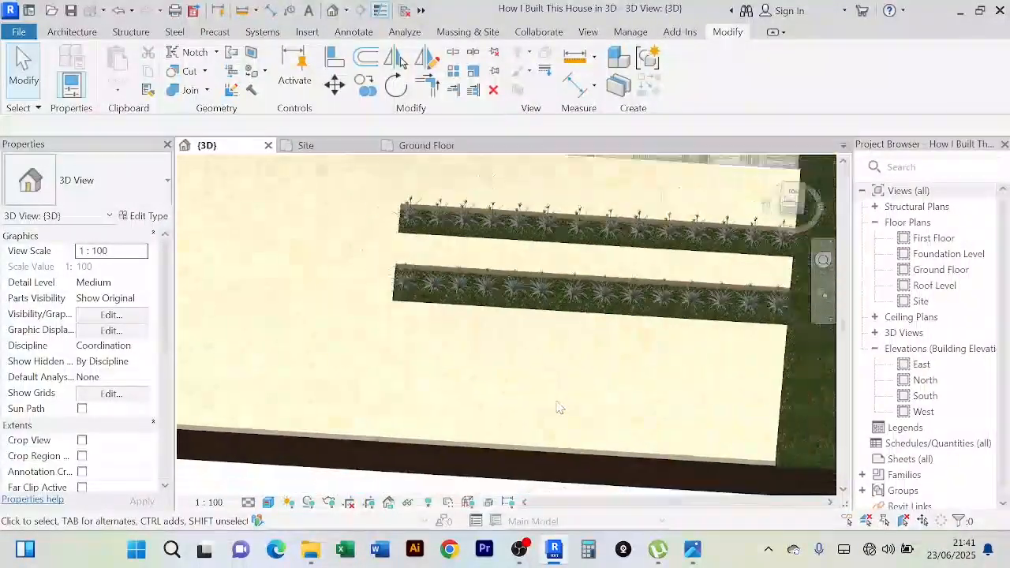
middle_drag(559, 402, 563, 371)
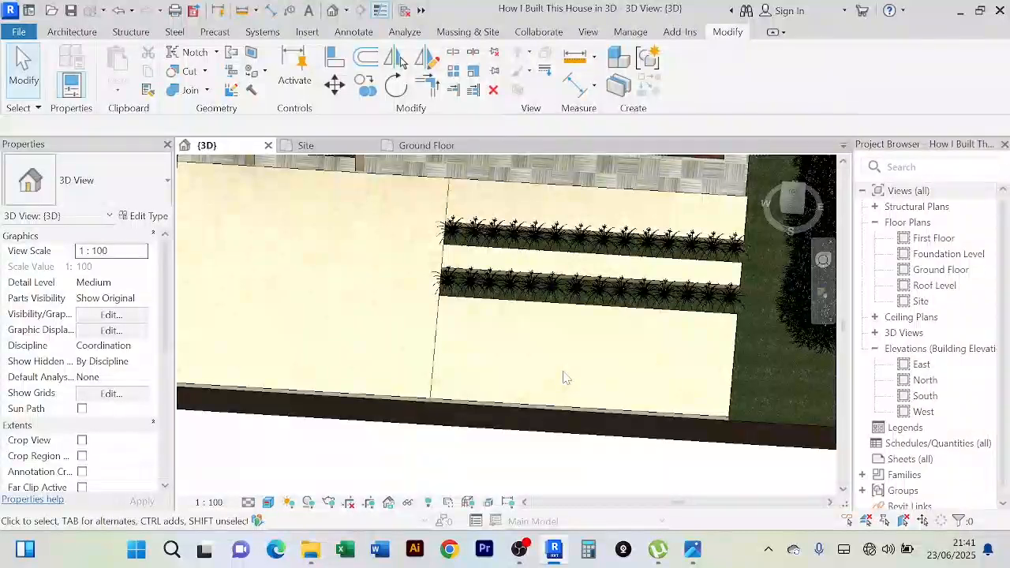
scroll(563, 379, up, 2)
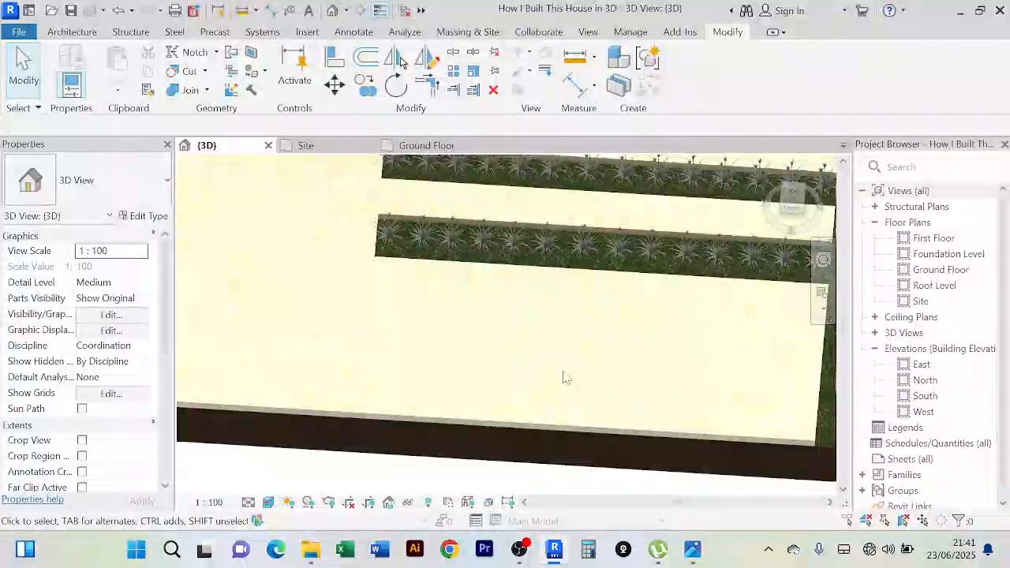
scroll(564, 378, down, 2)
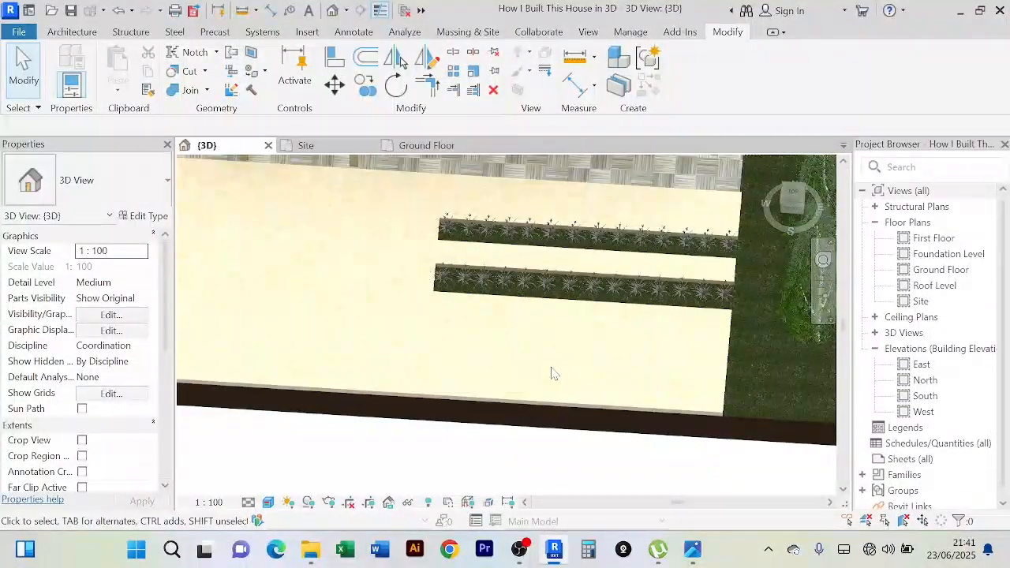
scroll(574, 380, down, 3)
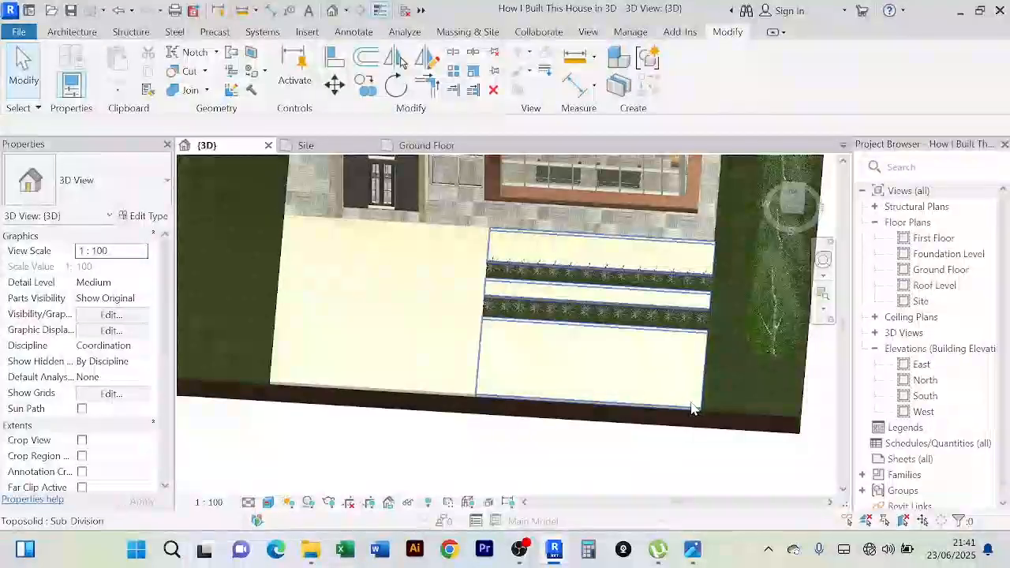
Step: Edit the boundary of the tiled sub-division around the lily rows in the Site plan, setting the depth of its front slab to 500 mm
shift+middle_drag(692, 410, 660, 380)
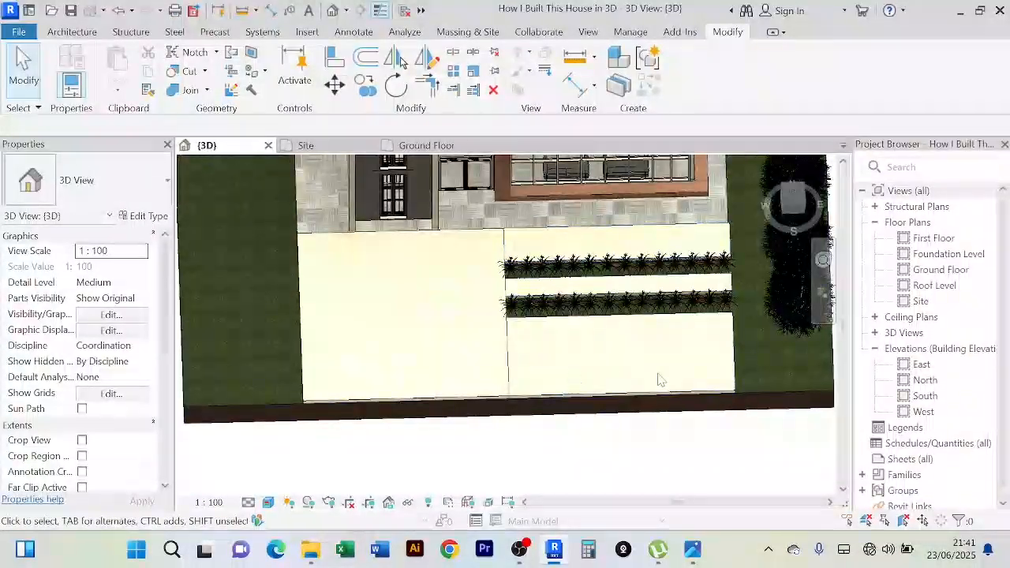
click(728, 389)
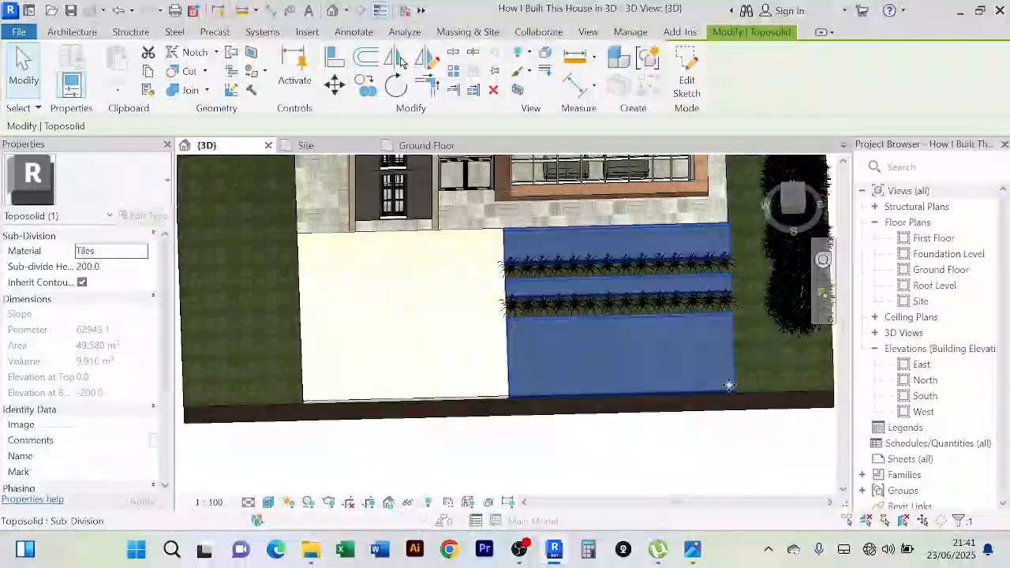
click(687, 79)
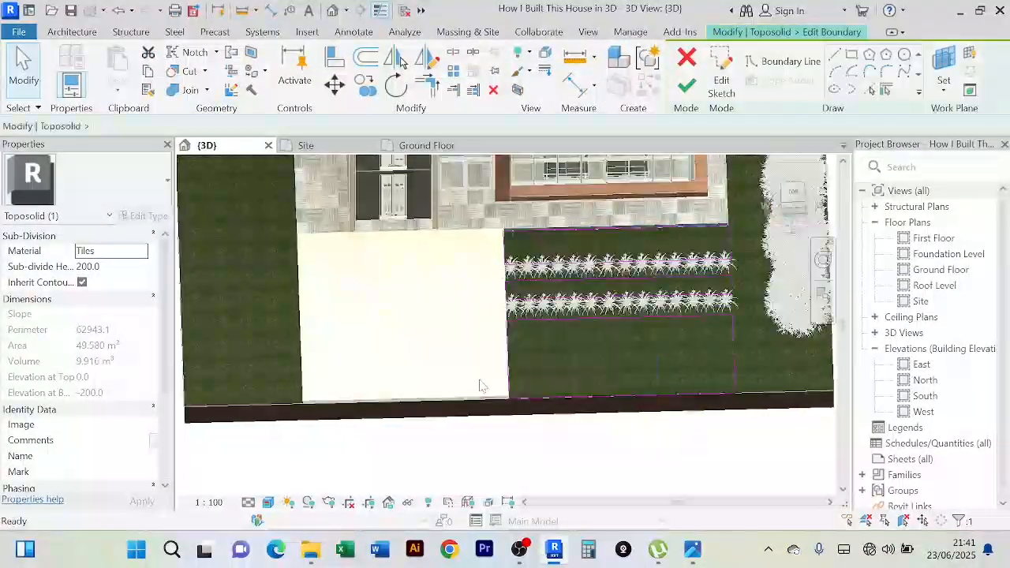
click(306, 145)
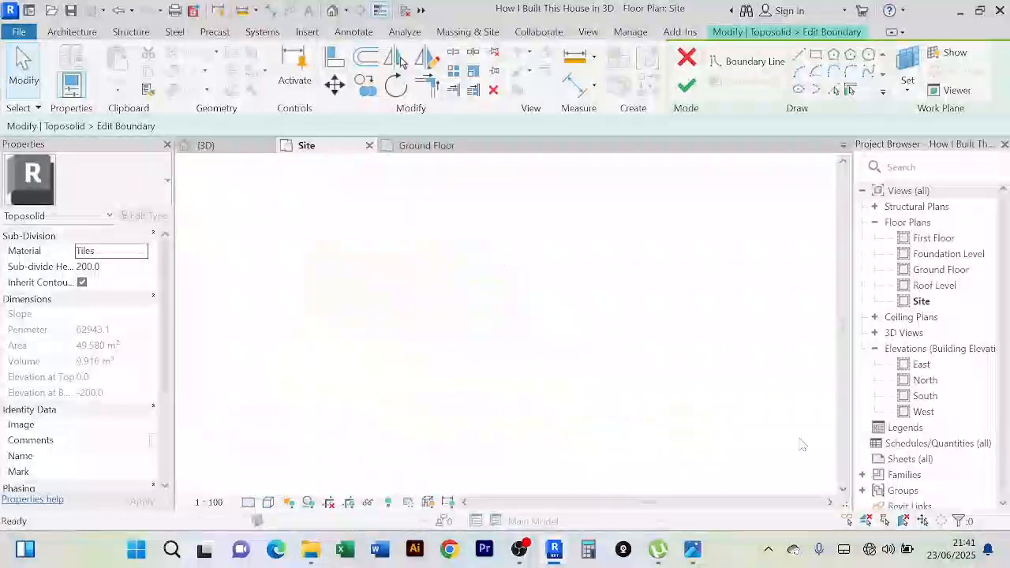
scroll(510, 389, up, 4)
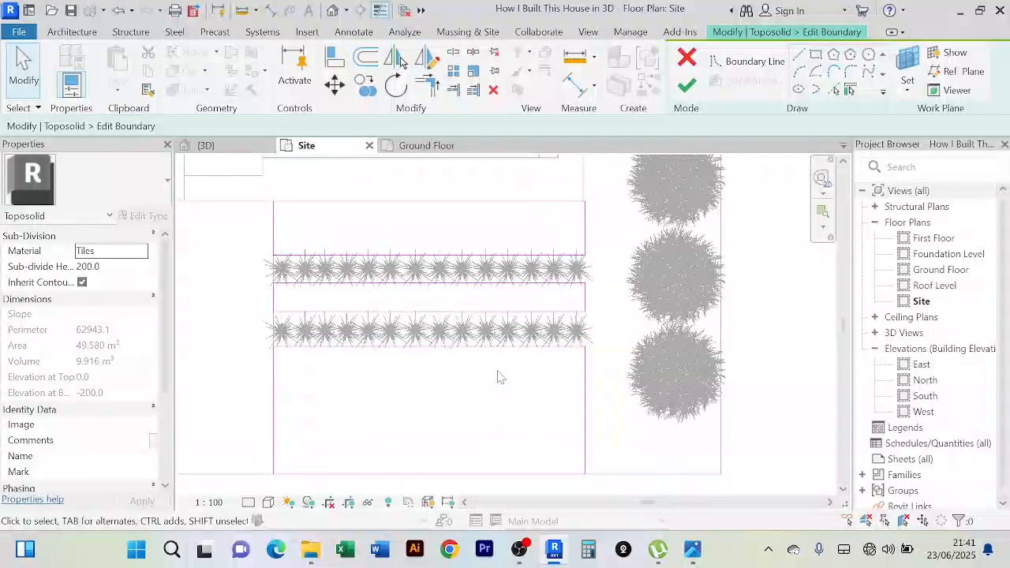
click(454, 475)
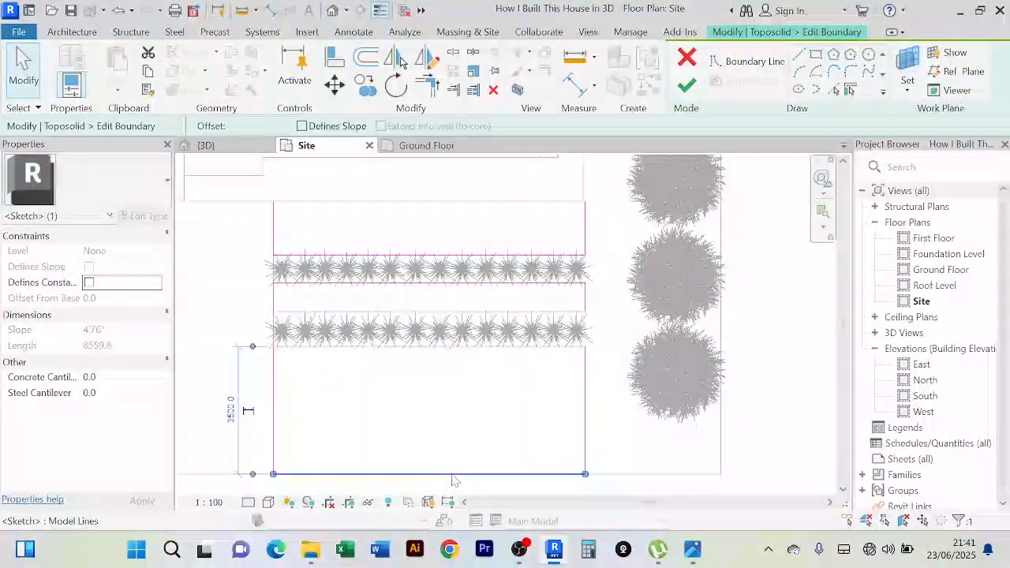
click(232, 410)
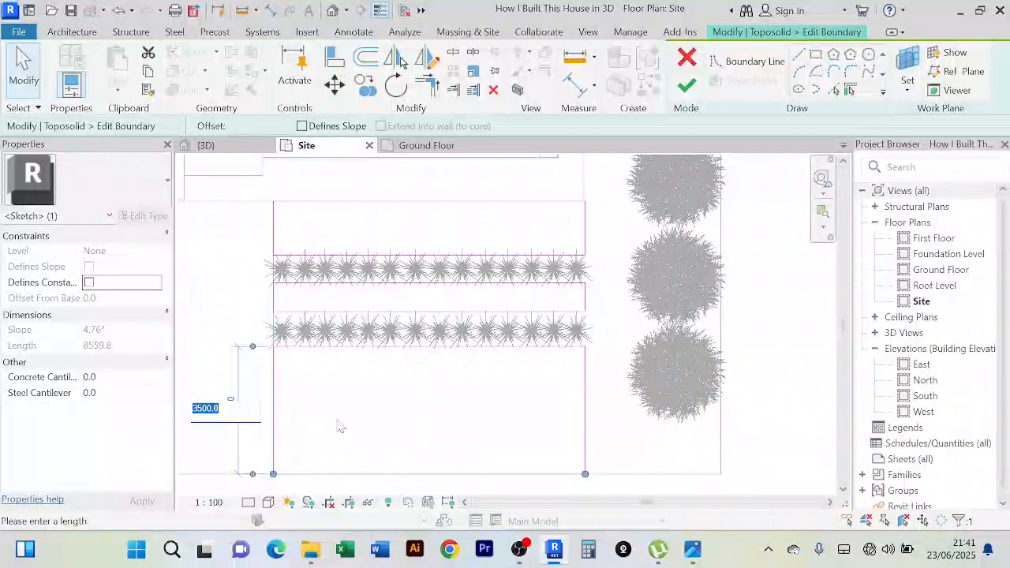
text(500)
key(Return)
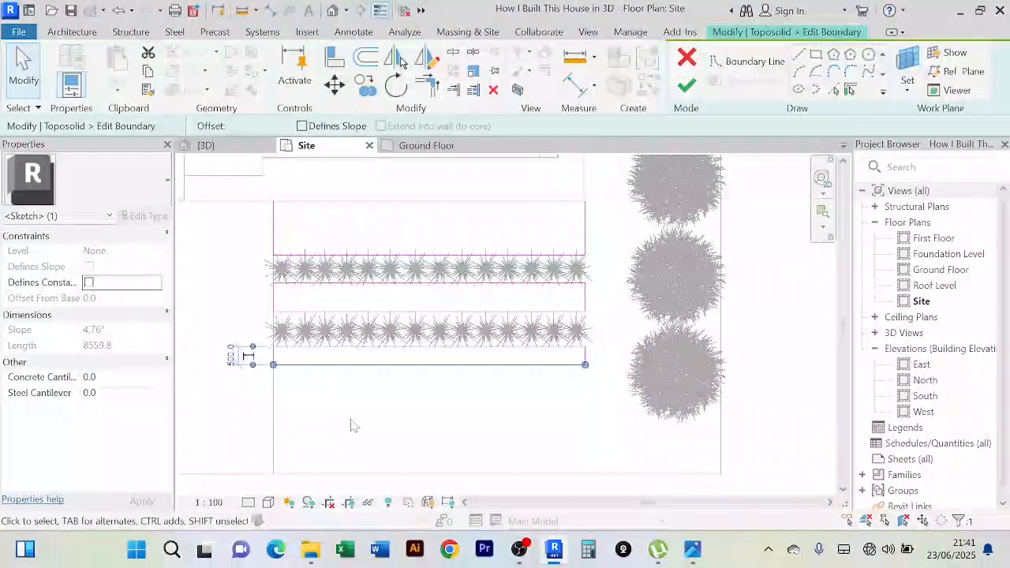
click(435, 432)
scroll(544, 431, down, 1)
middle_drag(543, 431, 506, 392)
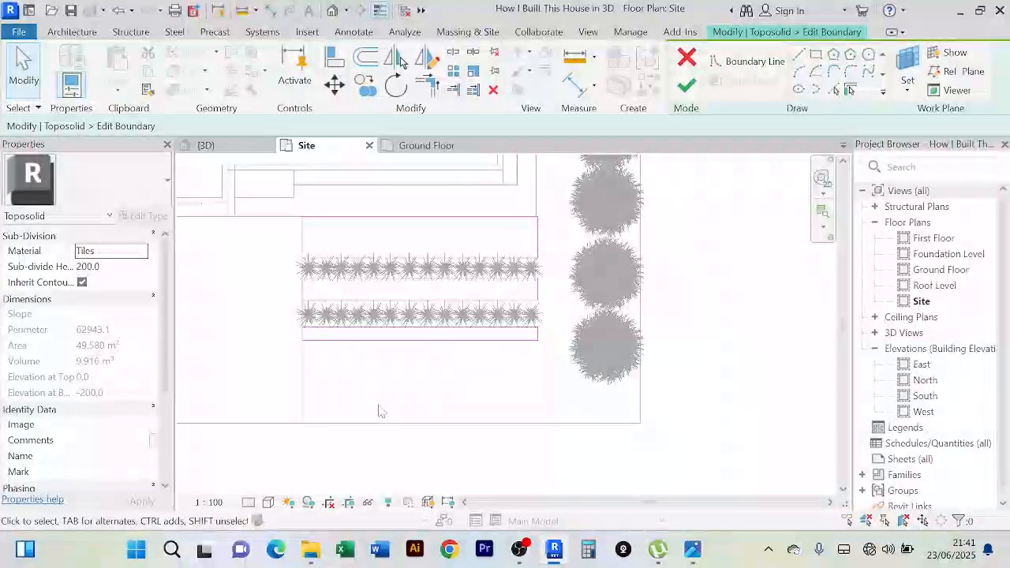
Step: Finish the boundary edit of the tiled sub-division and switch to the 3D view
click(686, 85)
click(718, 311)
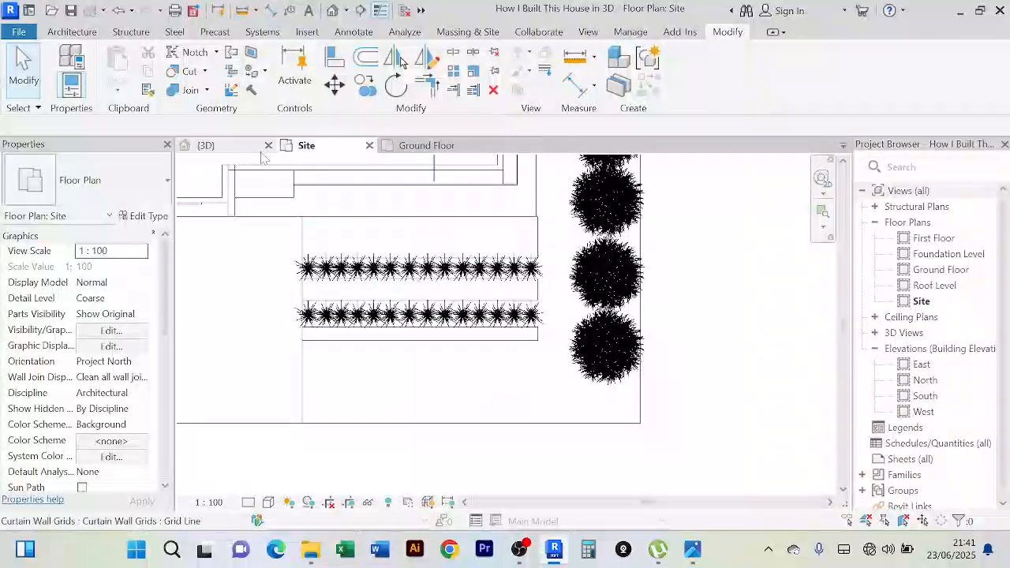
click(254, 147)
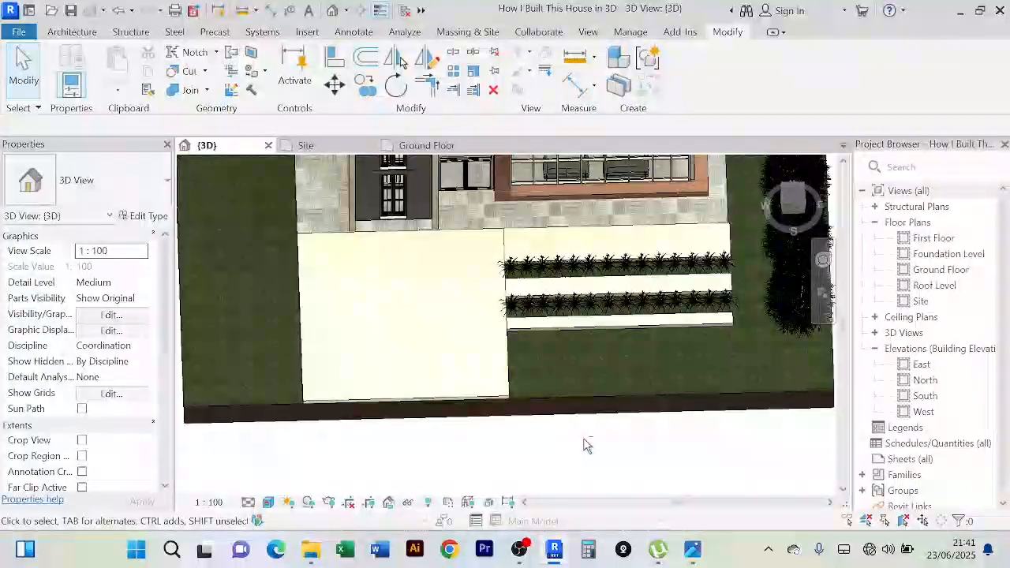
Step: Examine the narrowed front slab, the lily strips and the remaining front lawn from several angles in the 3D view
shift+middle_drag(582, 445, 254, 337)
scroll(304, 302, up, 5)
scroll(304, 309, down, 3)
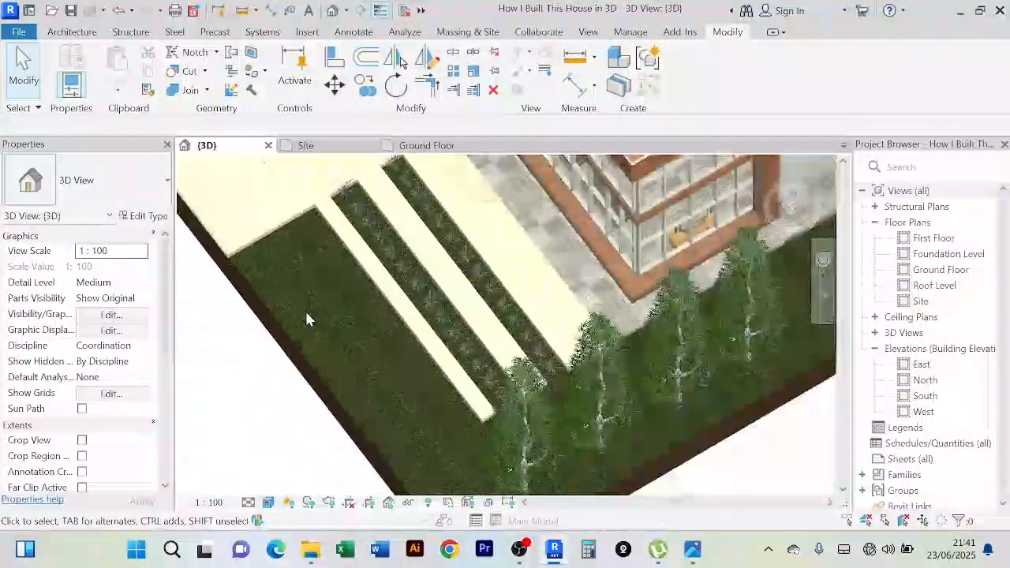
scroll(331, 310, up, 4)
scroll(329, 310, down, 4)
middle_drag(331, 309, 448, 288)
shift+middle_drag(469, 321, 517, 278)
middle_drag(407, 337, 450, 371)
scroll(474, 364, up, 2)
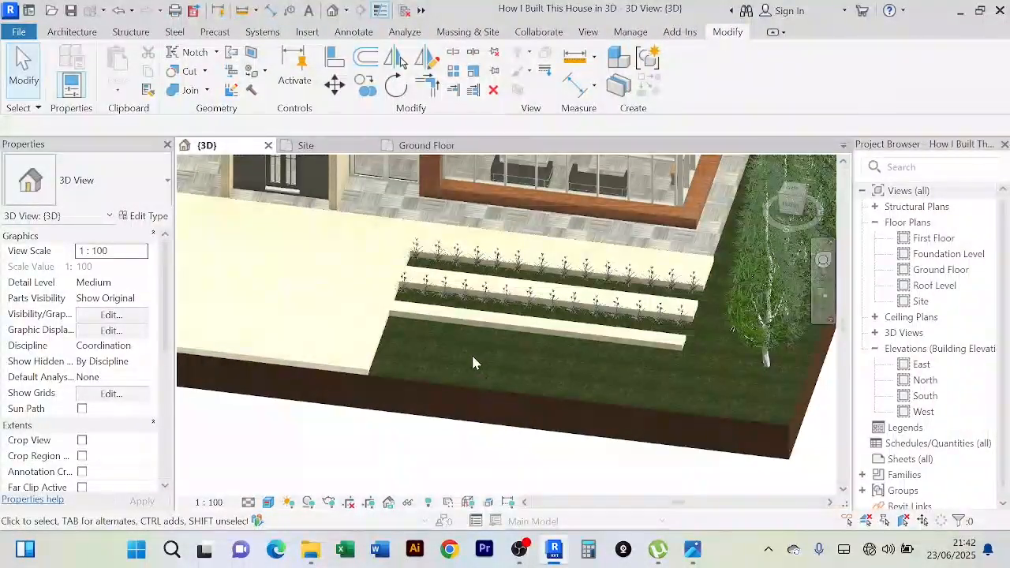
scroll(472, 362, down, 3)
mouse_move(454, 465)
shift+middle_down()
mouse_move(514, 428)
mouse_move(451, 469)
mouse_move(439, 464)
shift+middle_up()
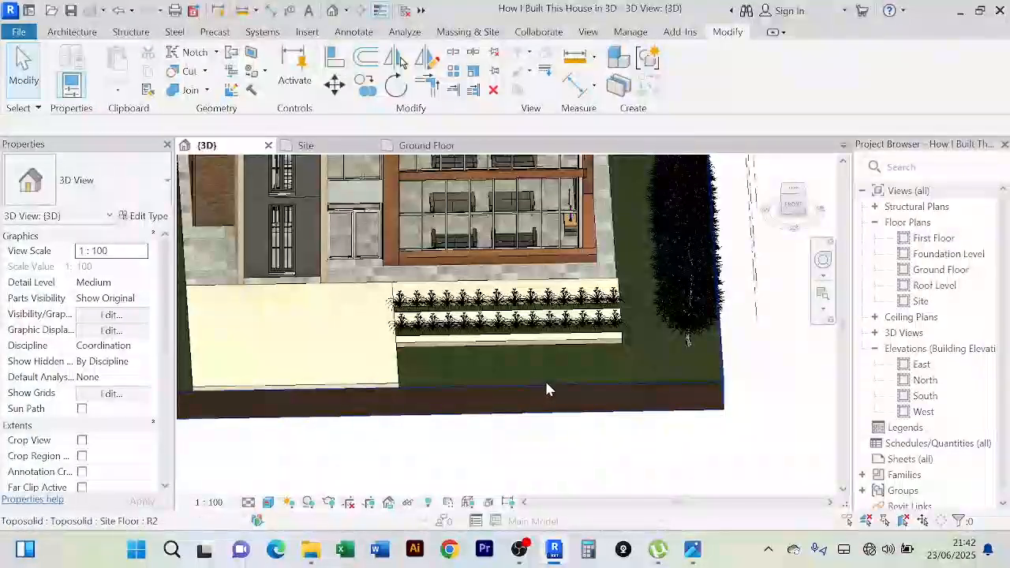
Step: Edit the site toposolid's boundary sketch in the Site plan, picking boundary lines along the driveway side and the front slab's edges
click(543, 383)
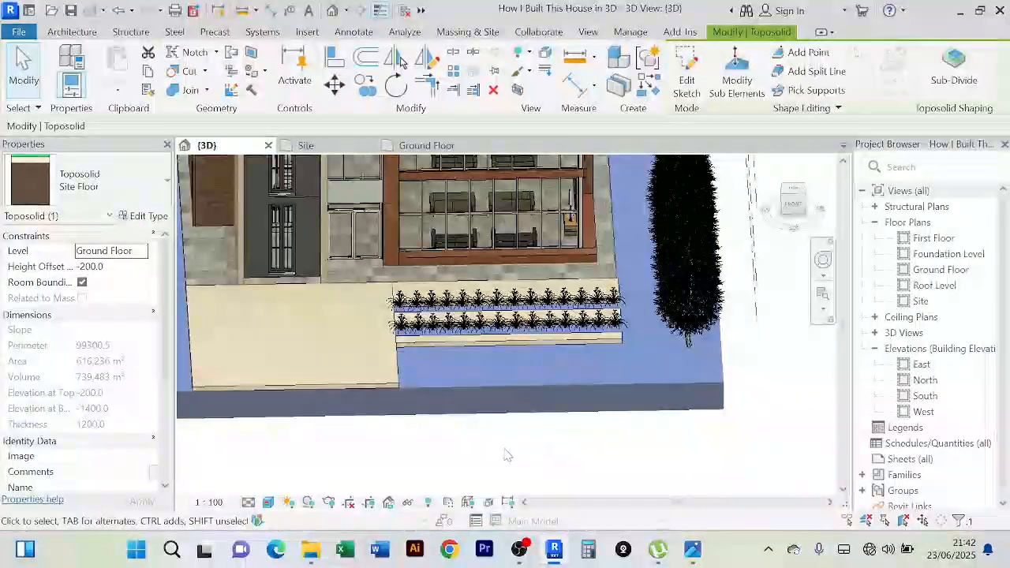
click(687, 75)
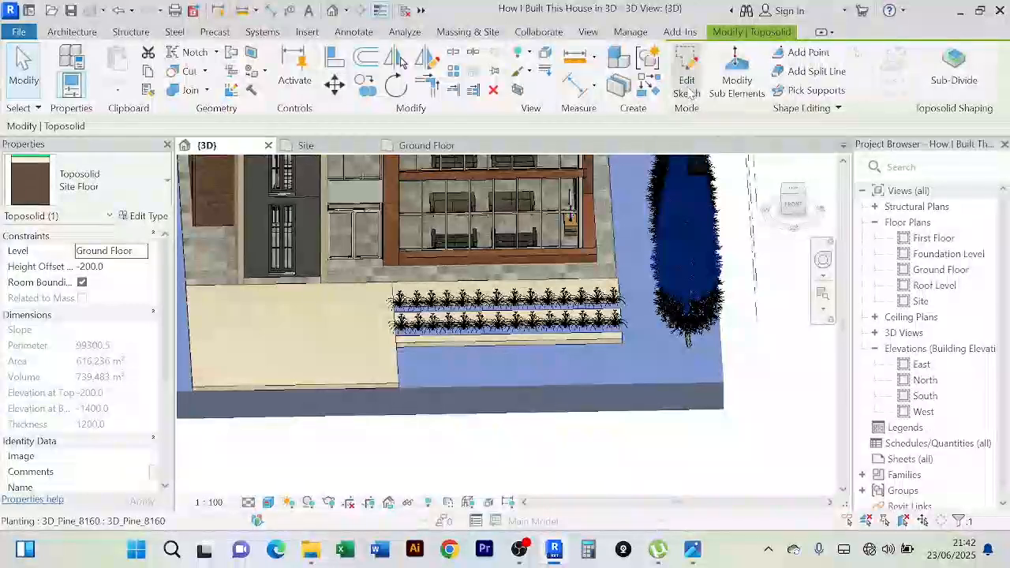
click(360, 144)
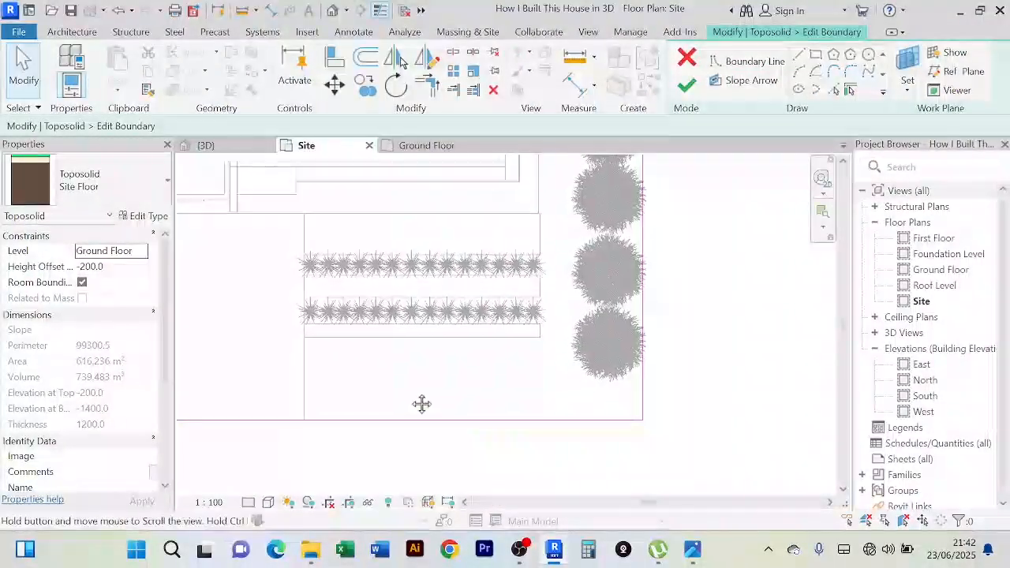
middle_drag(421, 404, 426, 389)
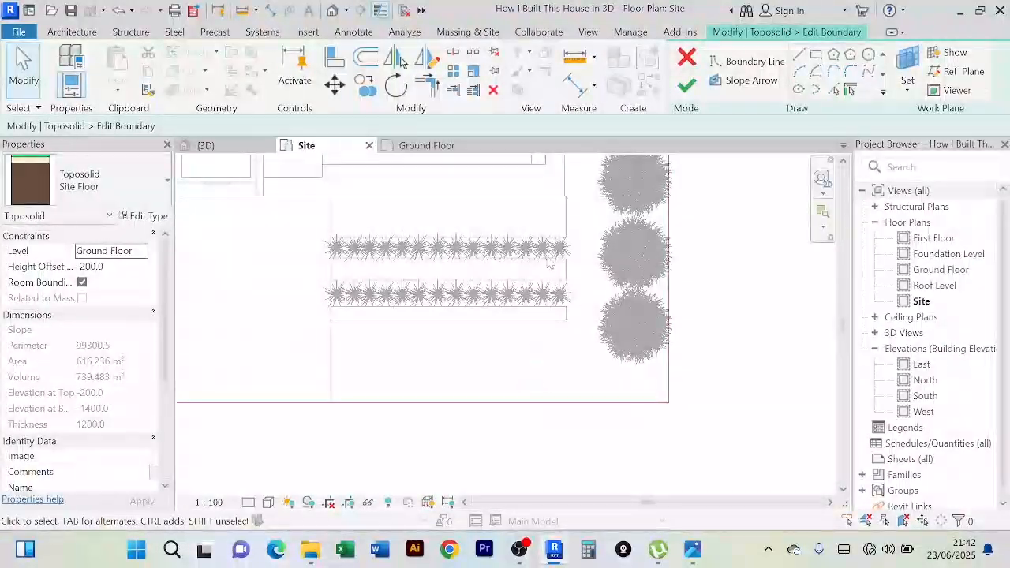
click(835, 89)
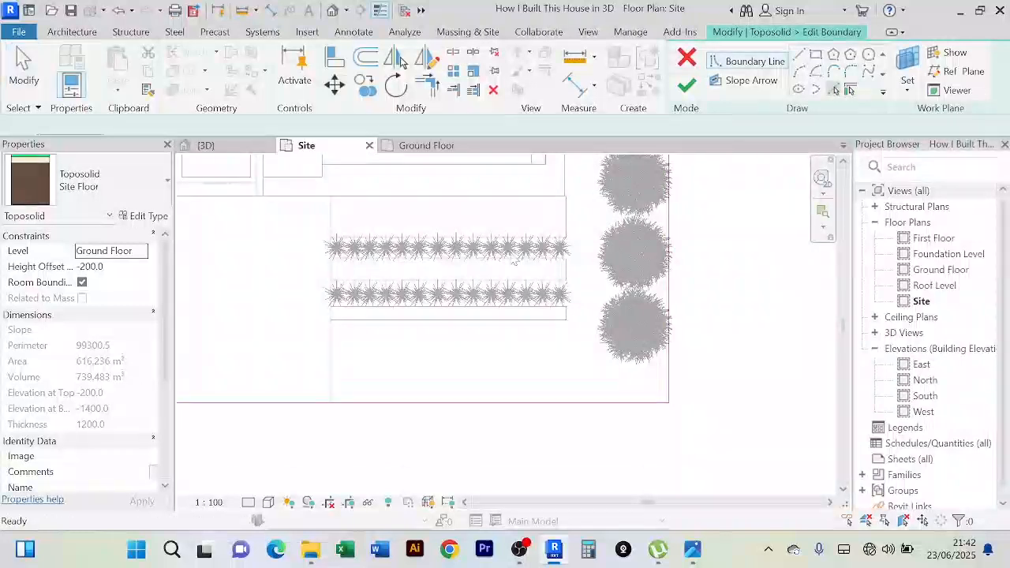
click(332, 377)
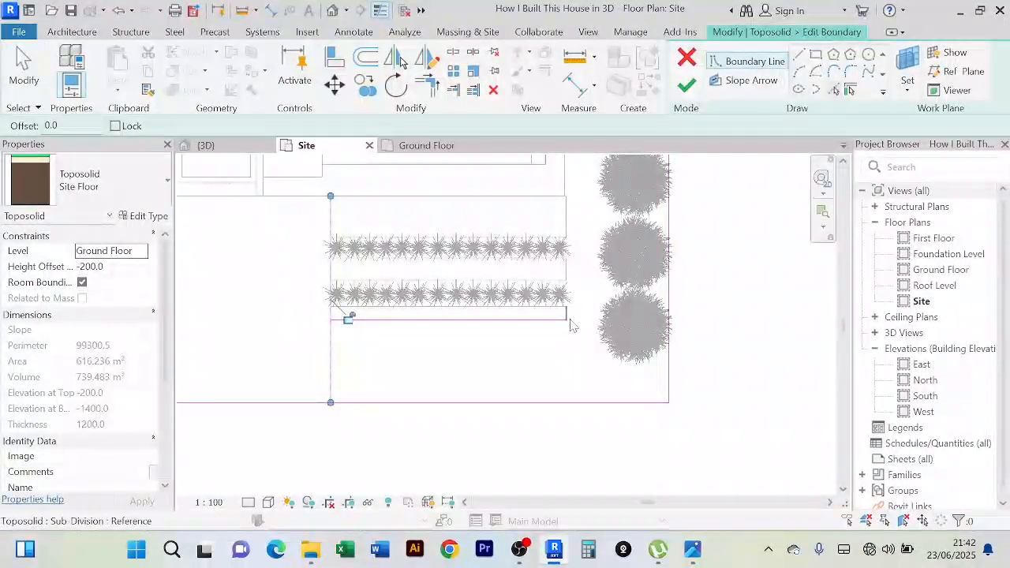
click(572, 322)
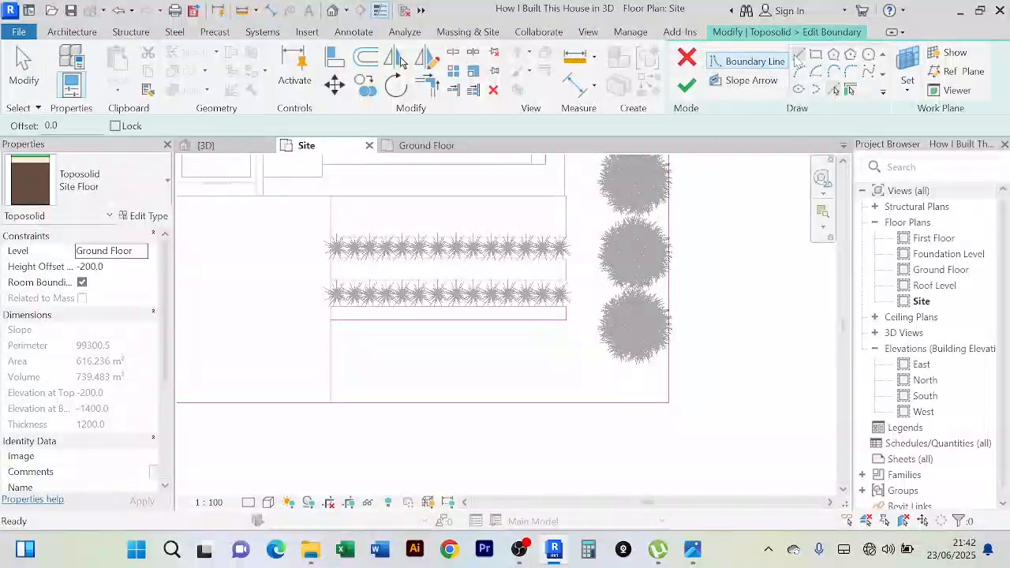
Step: Draw a horizontal boundary line just inside the site's front edge, from the driveway side to in line with the slab's far end
click(331, 390)
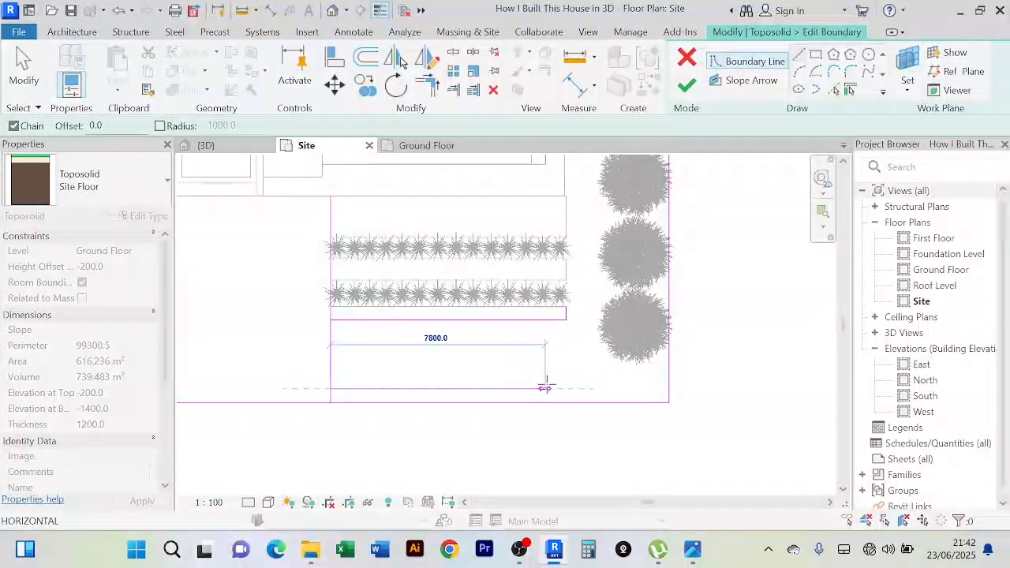
right_click(742, 222)
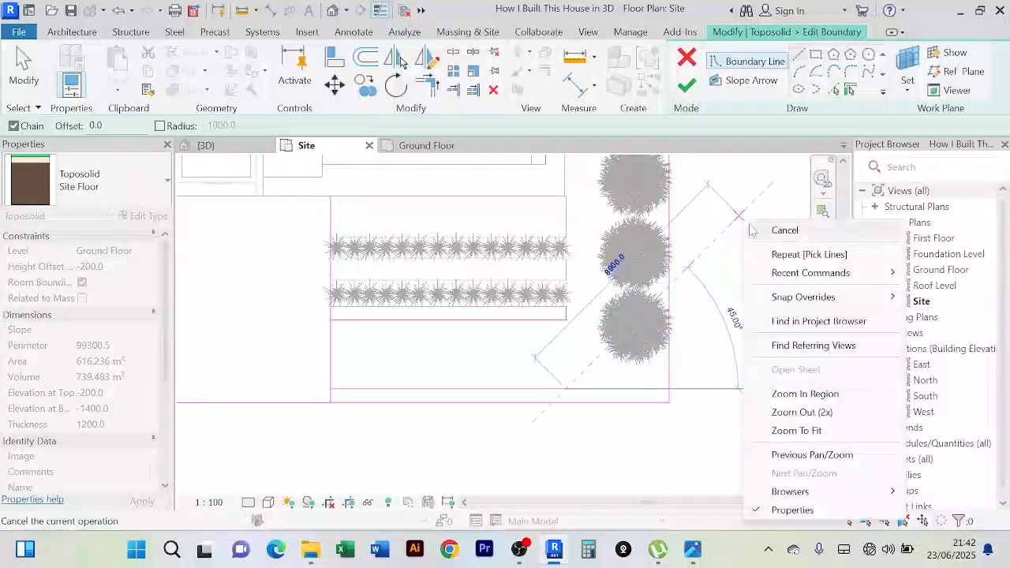
click(760, 230)
right_click(742, 218)
click(759, 219)
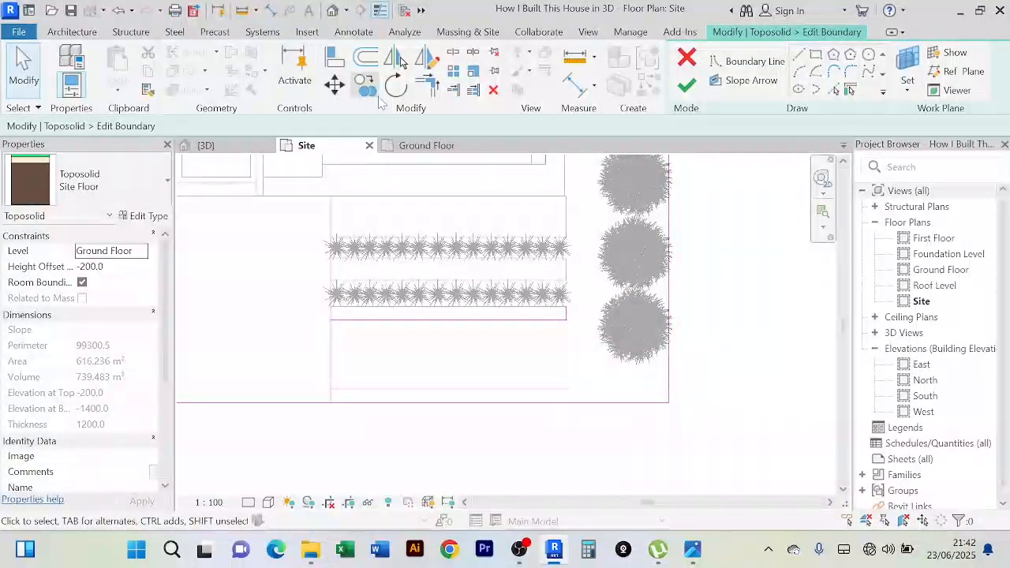
Step: Trim the sketch lines into a closed rectangle in front of the slab and finish the toposolid boundary, cutting an opening in the lawn
scroll(545, 355, up, 2)
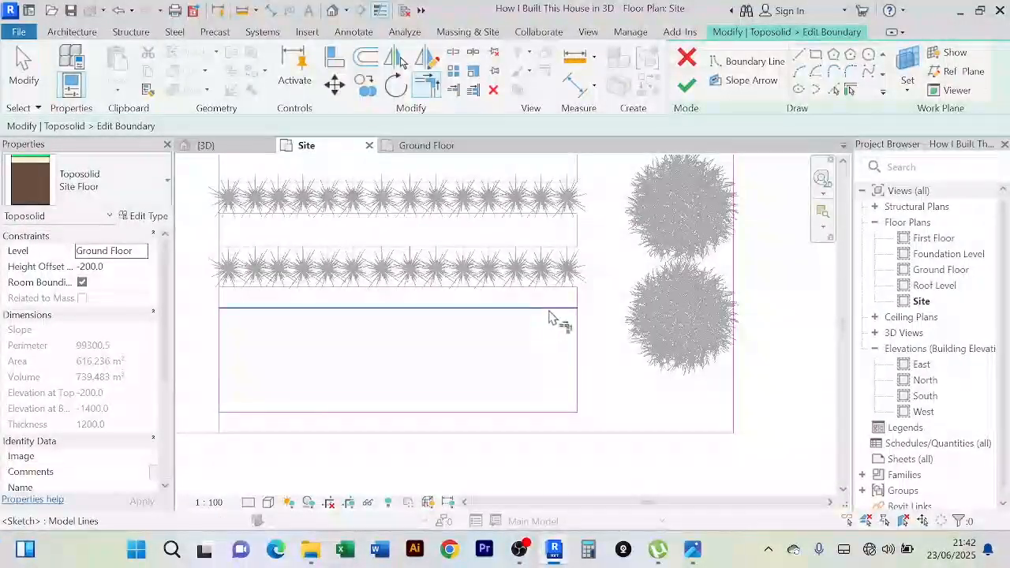
scroll(485, 363, down, 1)
scroll(485, 361, down, 2)
middle_drag(493, 363, 483, 344)
scroll(353, 382, up, 3)
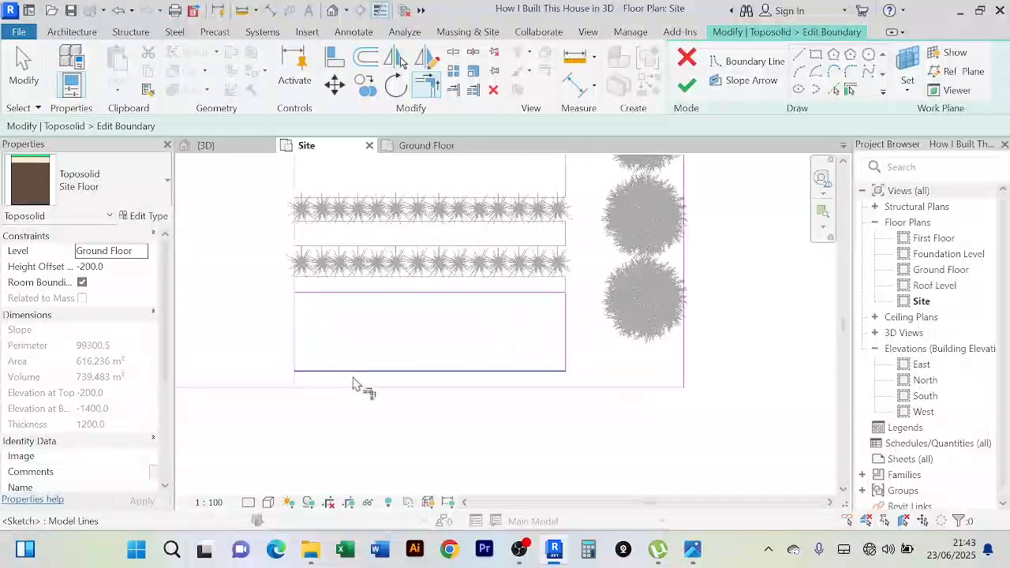
click(687, 87)
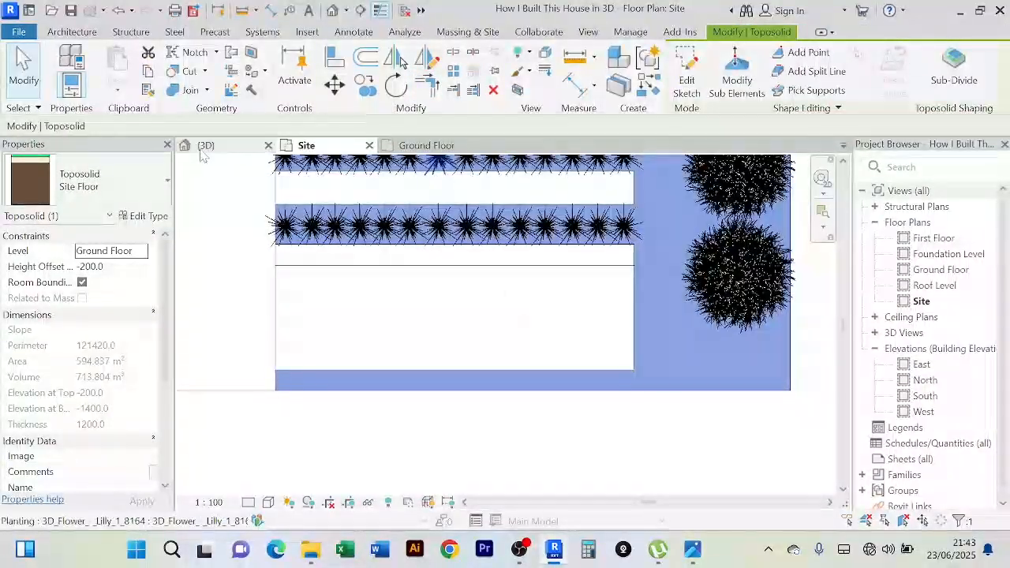
Step: Examine the new rectangular opening in the front lawn from above and from the sides in the 3D view
click(204, 147)
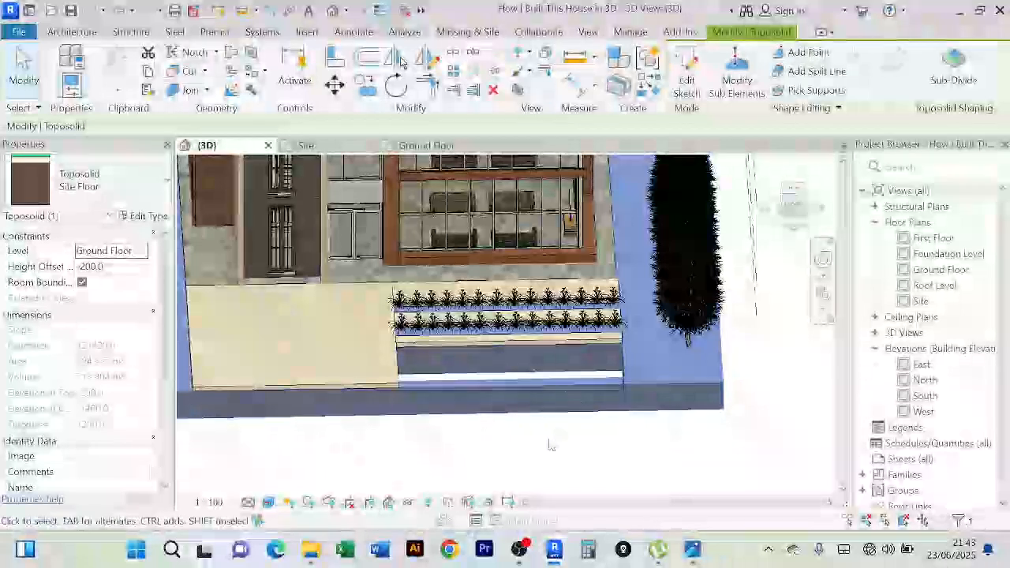
click(514, 452)
shift+middle_drag(514, 451, 212, 385)
scroll(354, 321, up, 10)
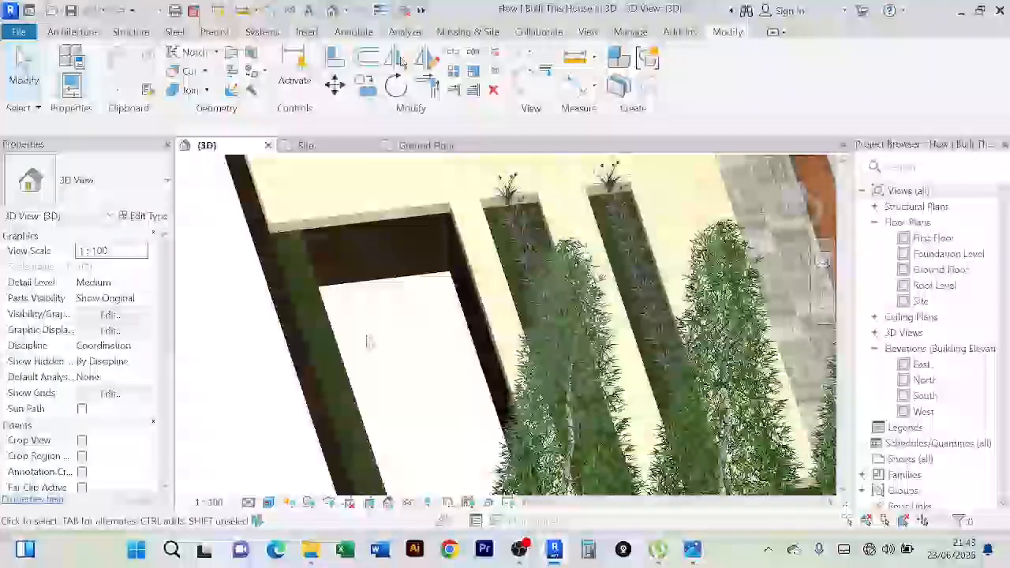
scroll(368, 341, up, 2)
mouse_move(379, 347)
shift+middle_down()
mouse_move(375, 368)
mouse_move(307, 309)
mouse_move(302, 289)
mouse_move(345, 306)
mouse_move(360, 342)
shift+middle_up()
scroll(303, 288, down, 5)
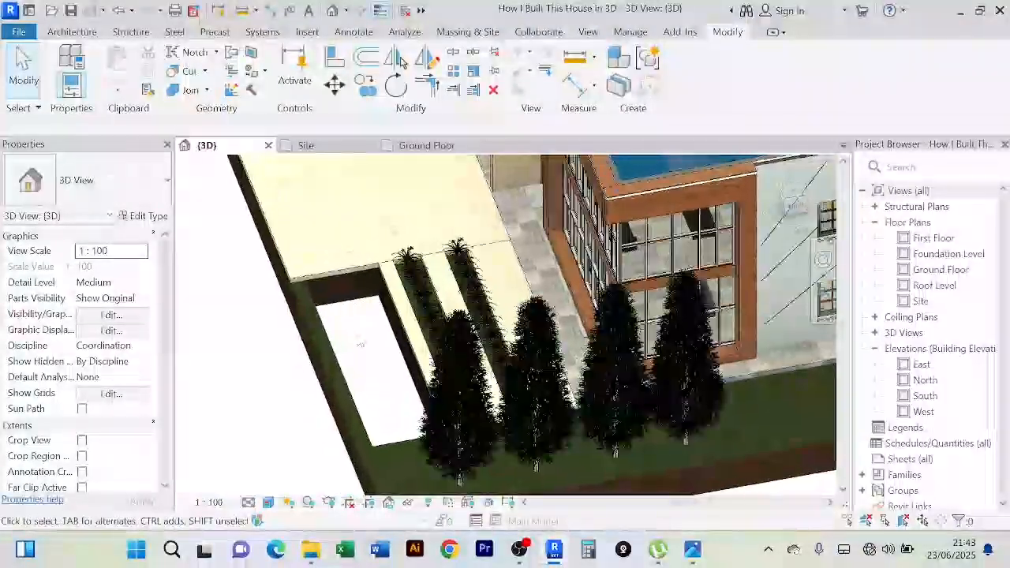
scroll(355, 312, up, 3)
mouse_move(345, 268)
shift+middle_down()
mouse_move(345, 311)
mouse_move(356, 315)
mouse_move(471, 316)
mouse_move(347, 263)
shift+middle_up()
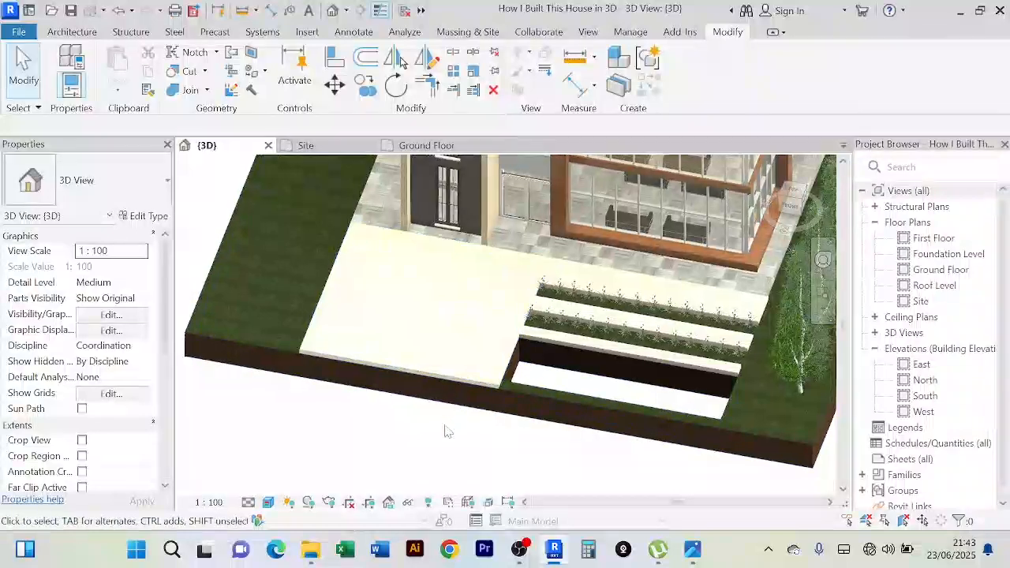
shift+middle_drag(444, 426, 393, 415)
scroll(616, 334, up, 2)
scroll(608, 334, down, 4)
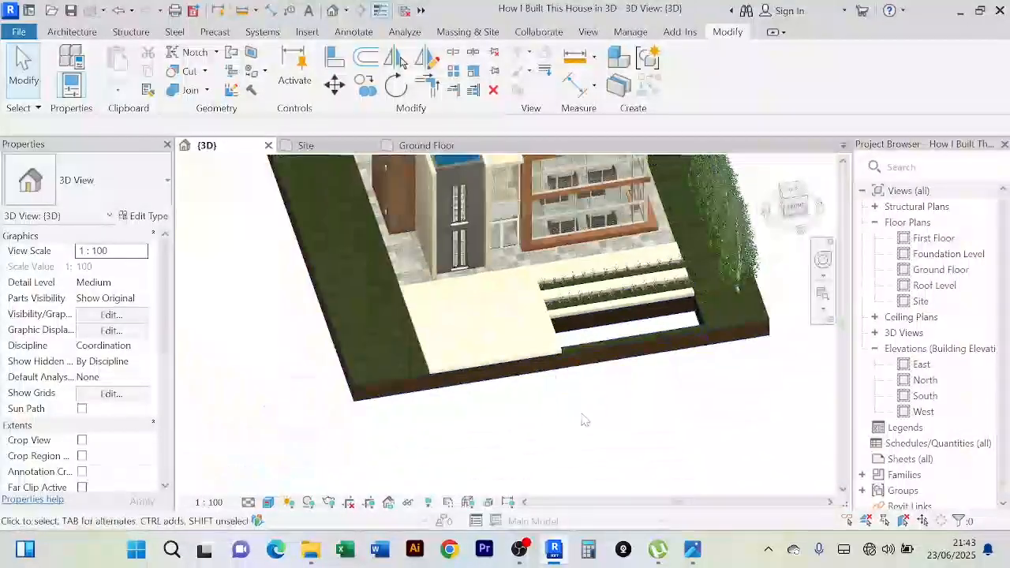
Step: Examine the opening through the toposolid from below and from the front in the 3D view
shift+middle_drag(582, 421, 561, 250)
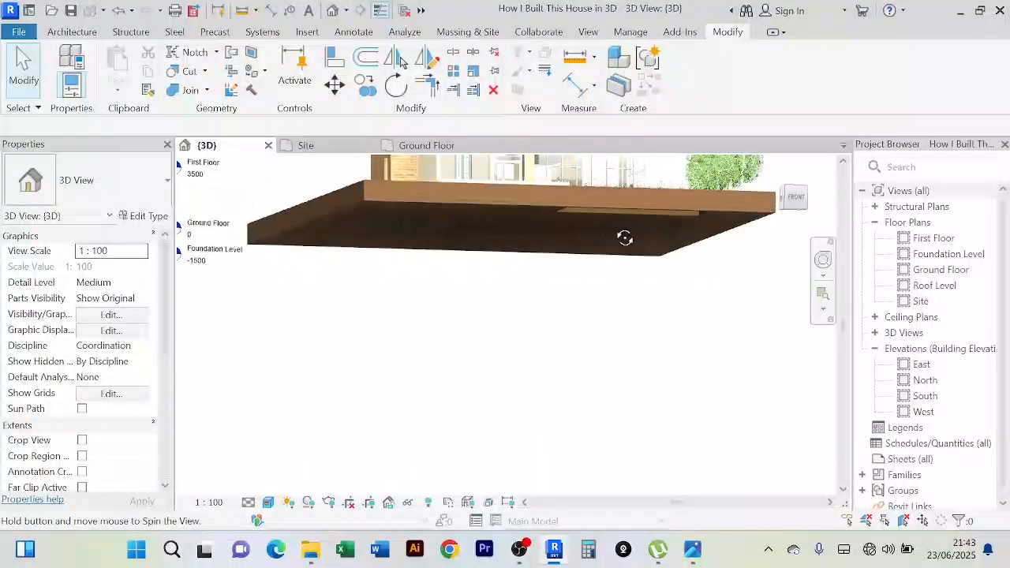
shift+middle_drag(598, 282, 562, 224)
shift+middle_drag(557, 342, 573, 474)
scroll(600, 364, up, 5)
shift+middle_drag(565, 302, 550, 244)
scroll(504, 429, up, 3)
scroll(504, 428, down, 3)
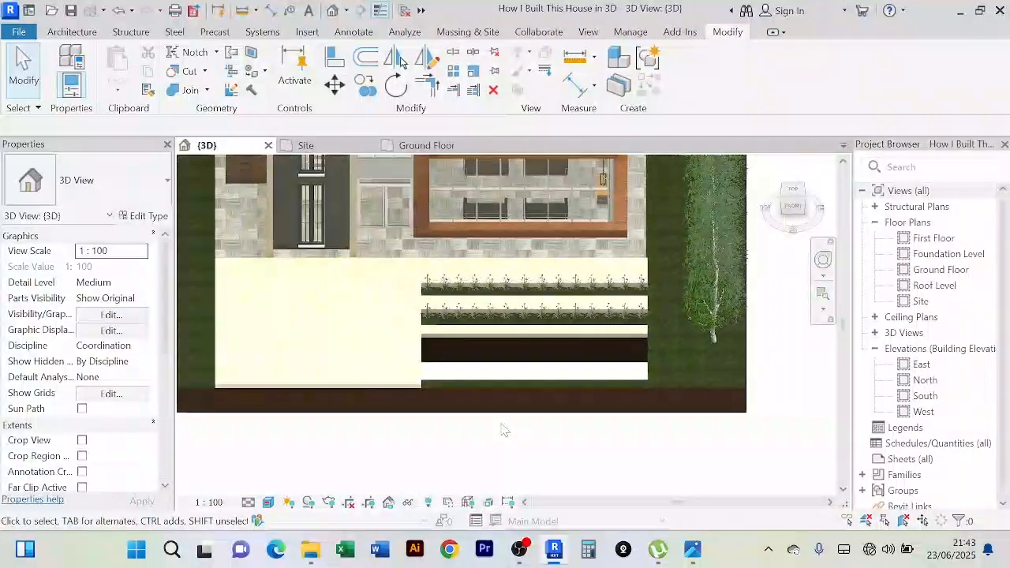
shift+middle_drag(505, 429, 450, 366)
scroll(512, 411, up, 3)
scroll(455, 360, down, 2)
scroll(450, 366, down, 2)
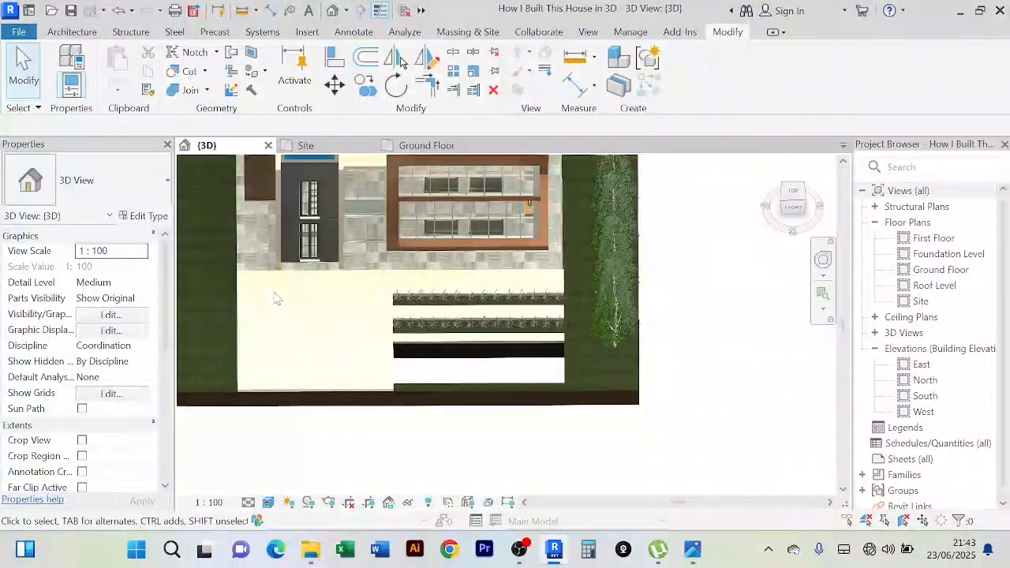
Step: Create a Ground Floor 200mm floor in the Ground Floor plan, picking the four edges of the rectangular lawn opening as its boundary
click(426, 146)
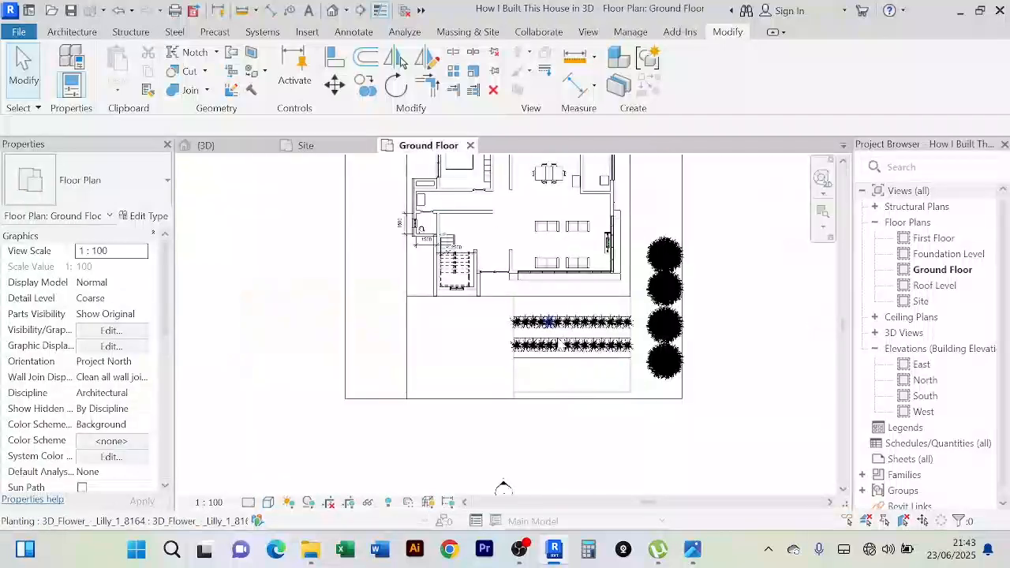
scroll(578, 391, up, 3)
scroll(569, 410, down, 2)
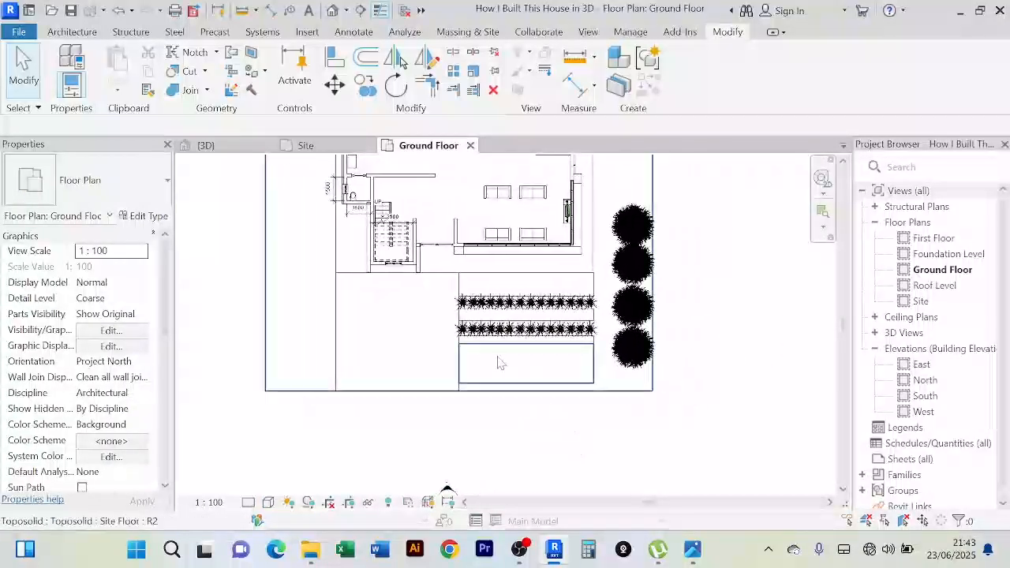
scroll(506, 353, up, 2)
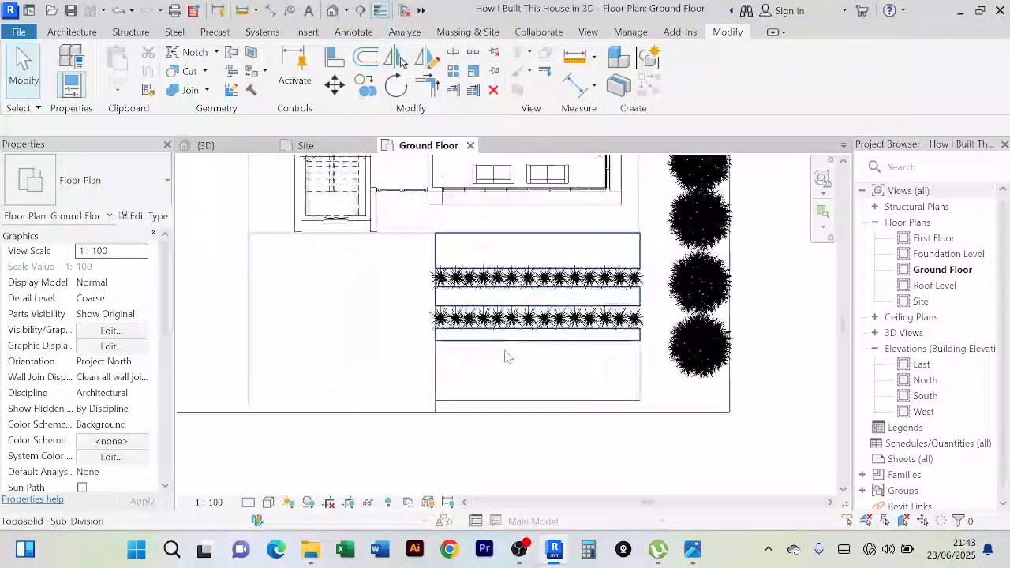
click(74, 33)
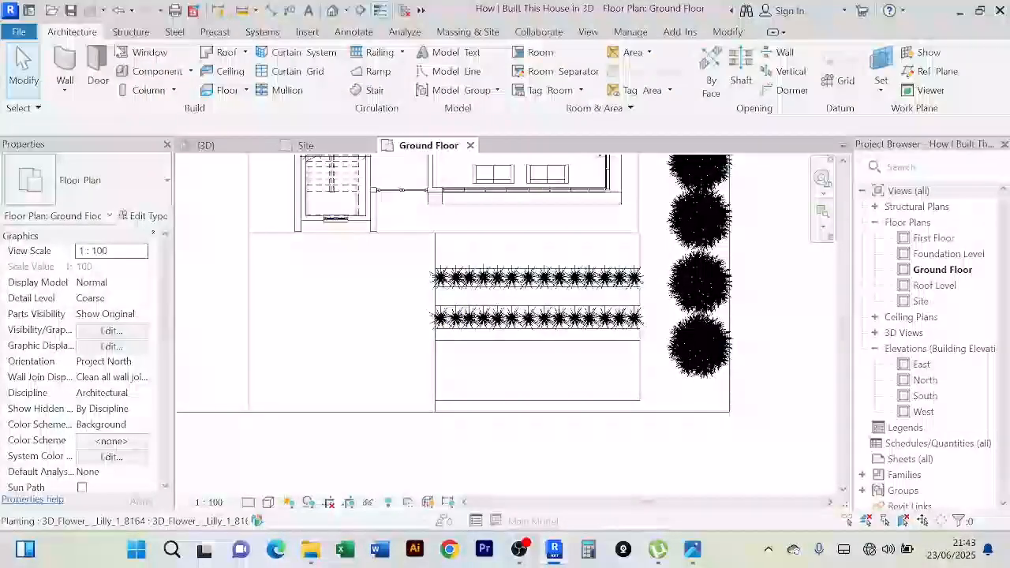
click(247, 91)
click(261, 113)
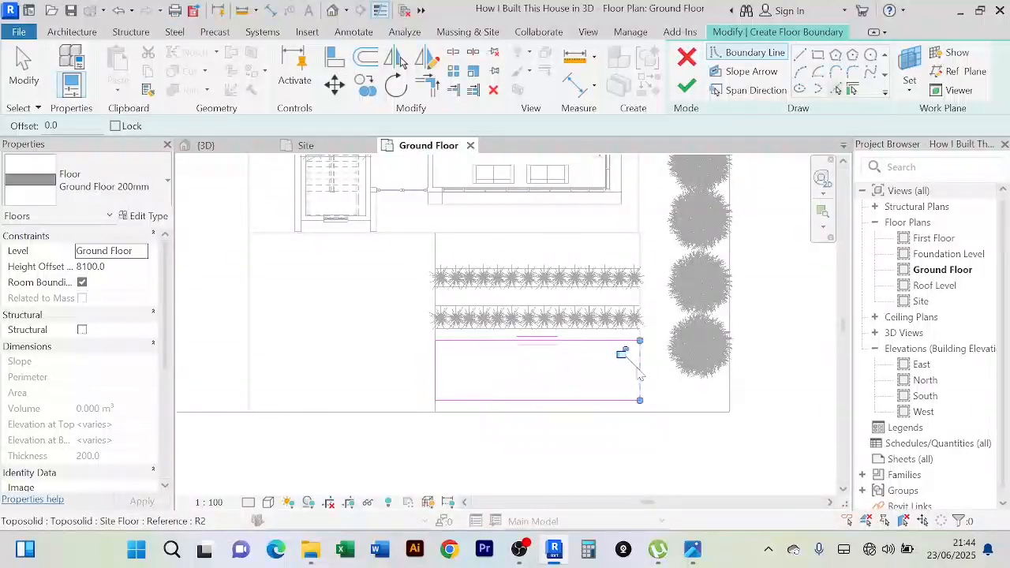
click(691, 90)
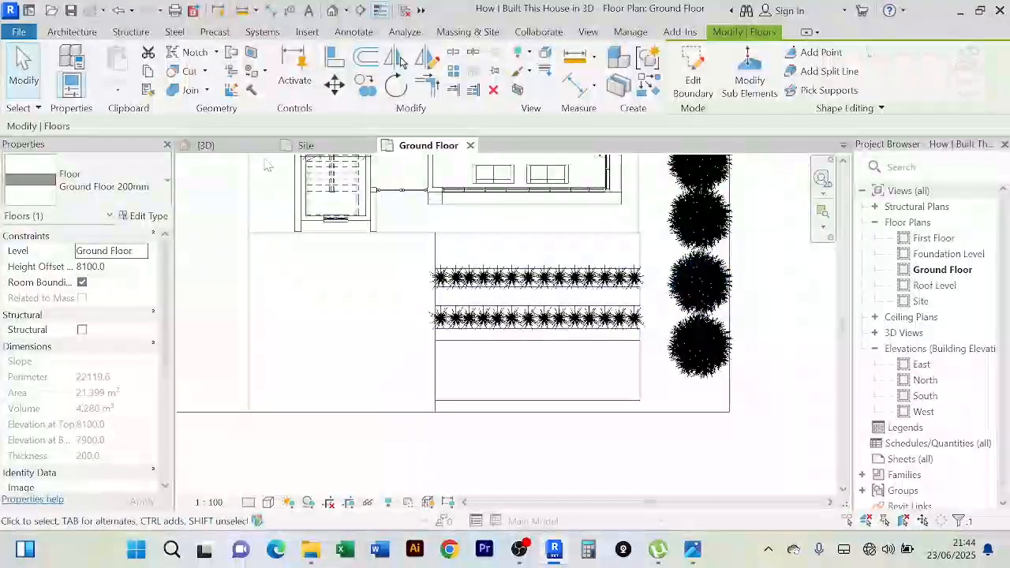
Step: Check the new floor's height relative to the lawn opening in the 3D view
click(225, 147)
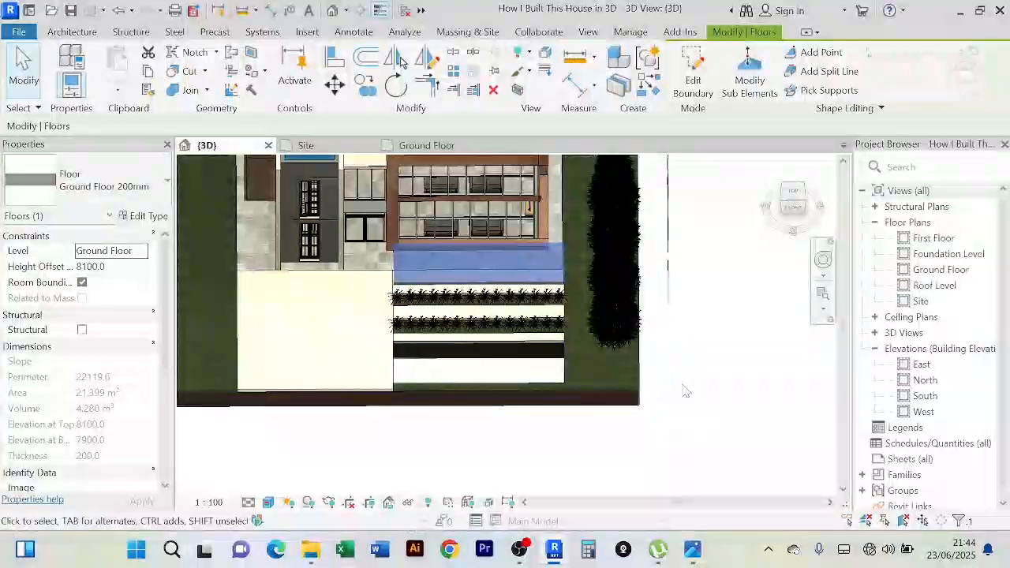
shift+middle_drag(686, 392, 503, 274)
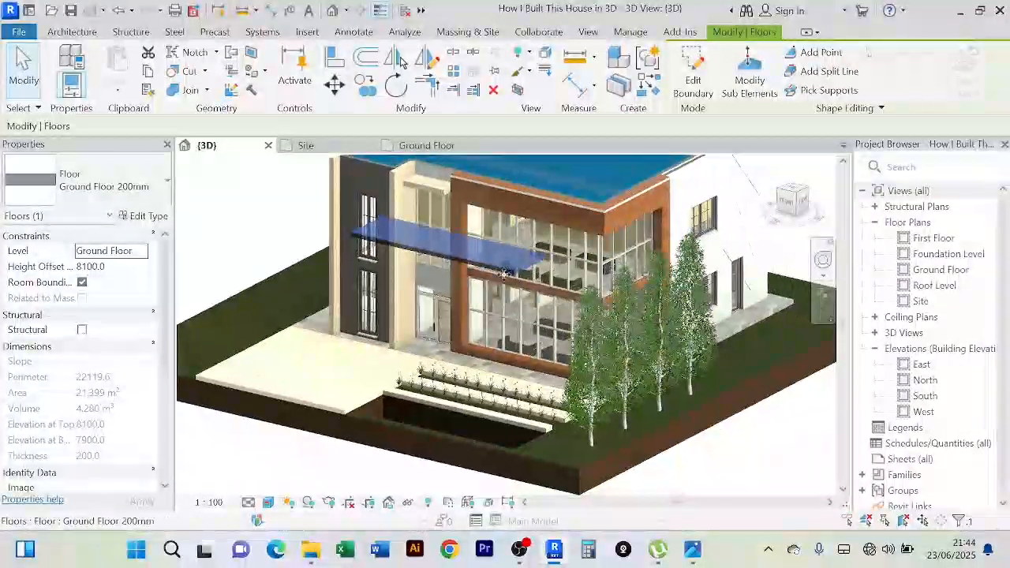
key(Escape)
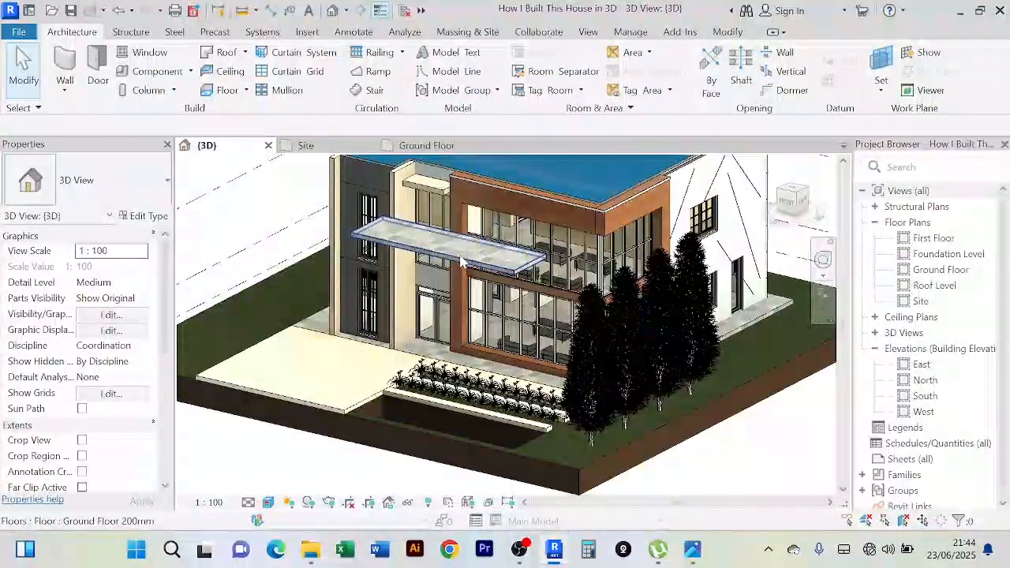
Step: Align the floating Ground Floor 200mm floor with the toposolid's bottom face beneath the rectangular lawn opening
click(462, 262)
middle_drag(742, 470, 722, 379)
click(649, 244)
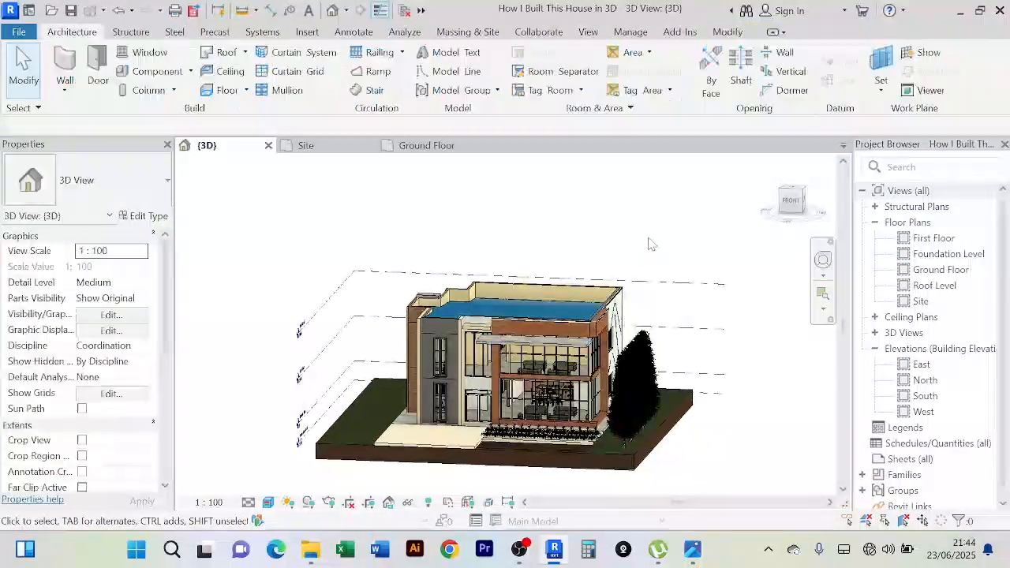
shift+middle_drag(649, 244, 638, 280)
scroll(633, 305, up, 3)
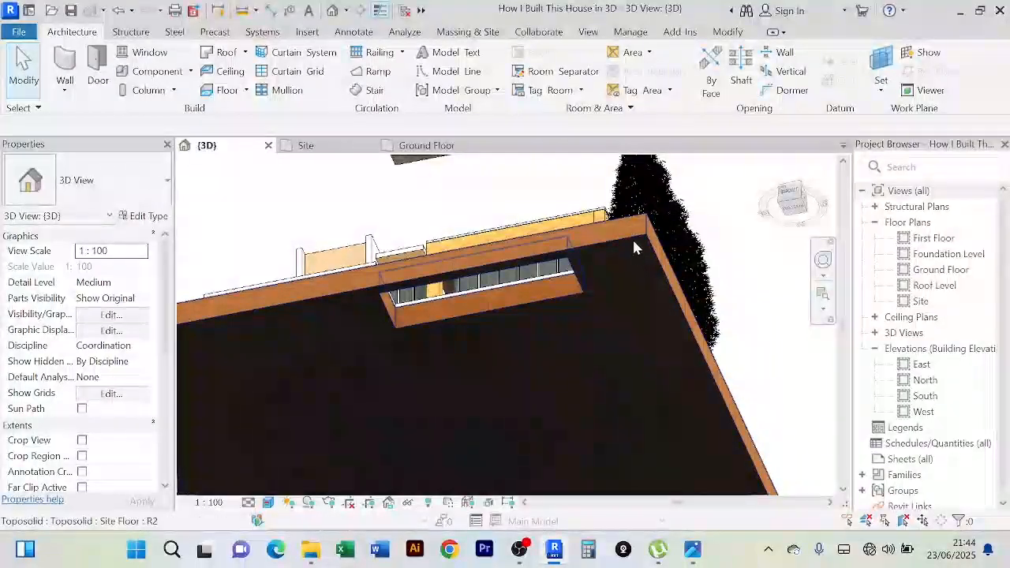
click(631, 240)
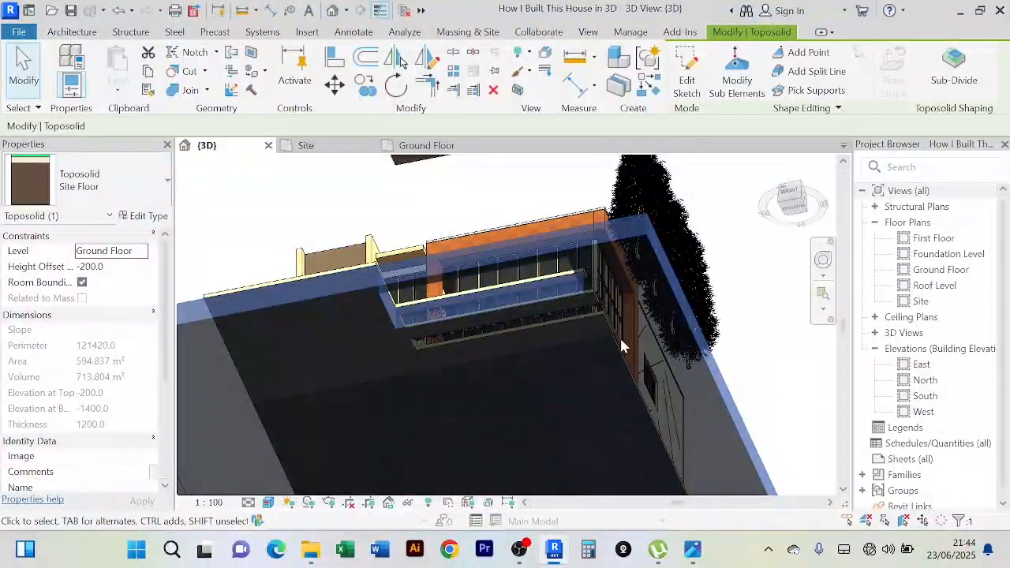
click(334, 60)
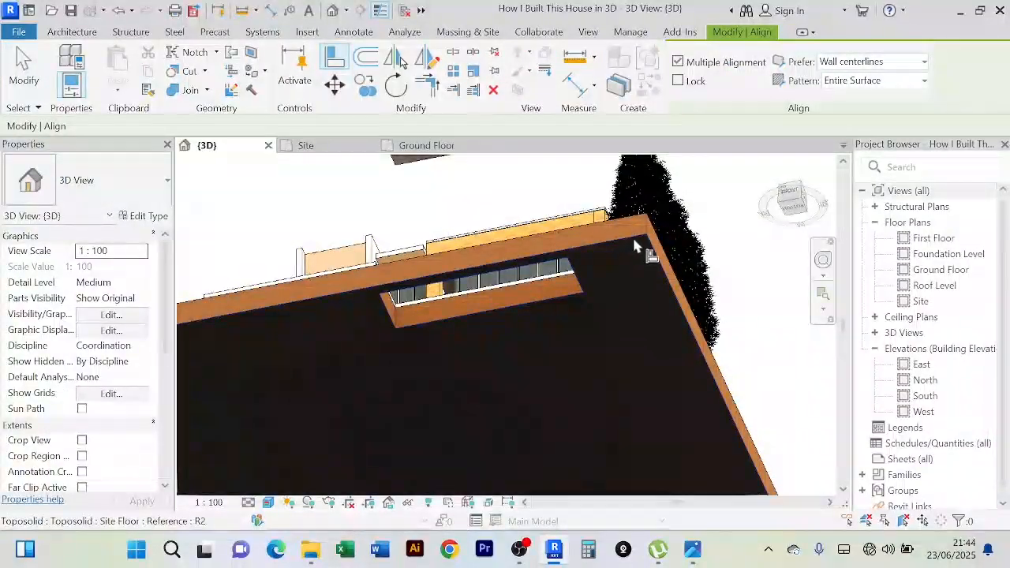
scroll(600, 229, down, 5)
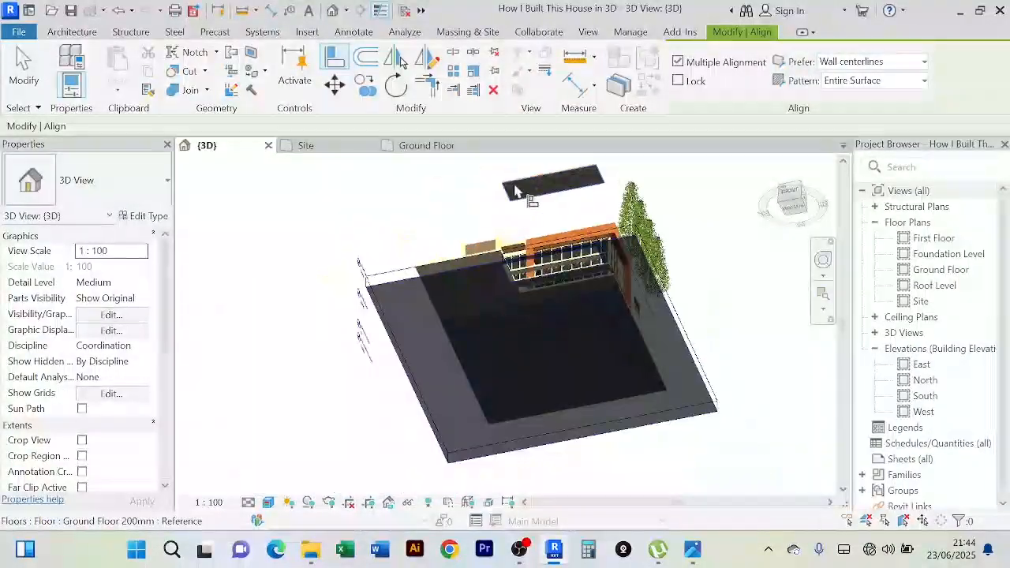
scroll(514, 190, down, 2)
shift+middle_drag(508, 223, 551, 363)
middle_drag(670, 316, 675, 342)
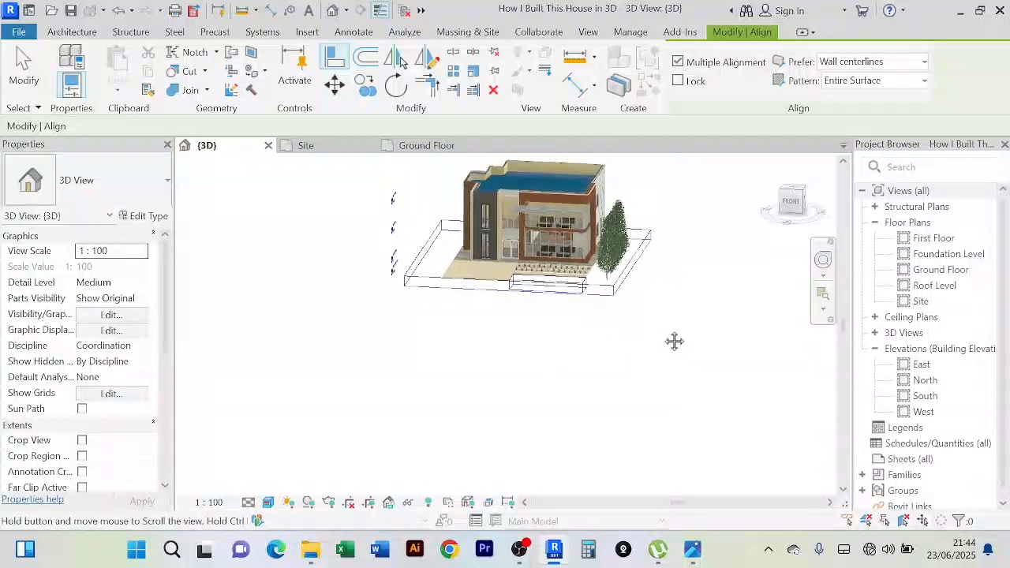
scroll(584, 328, up, 8)
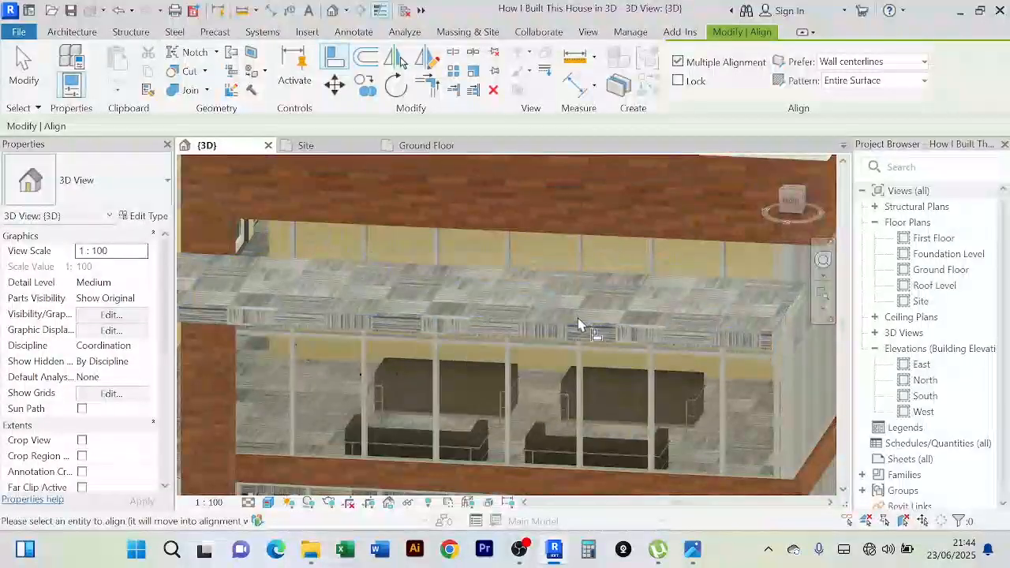
scroll(580, 325, down, 8)
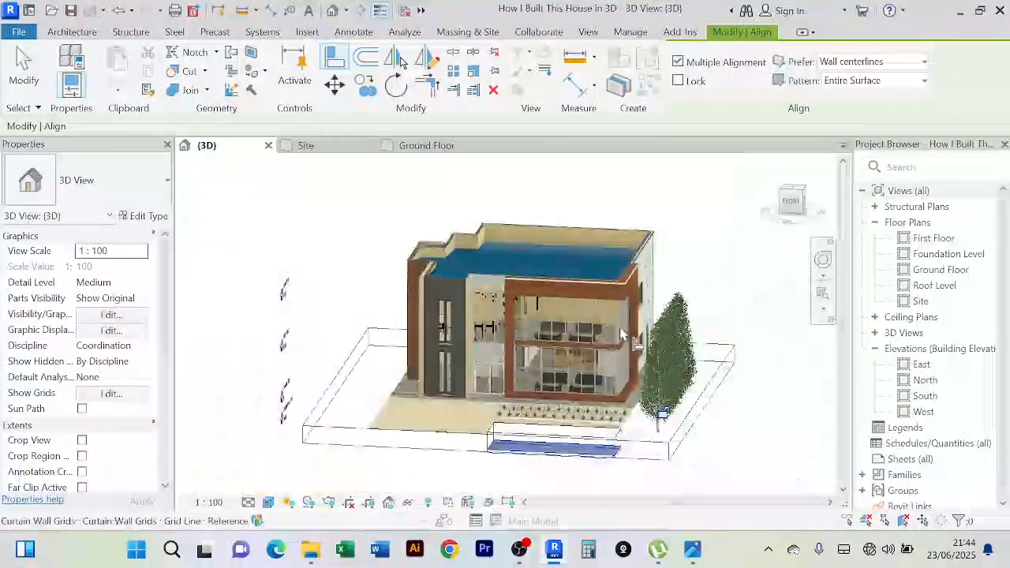
scroll(621, 335, down, 3)
right_click(366, 231)
click(385, 217)
right_click(386, 219)
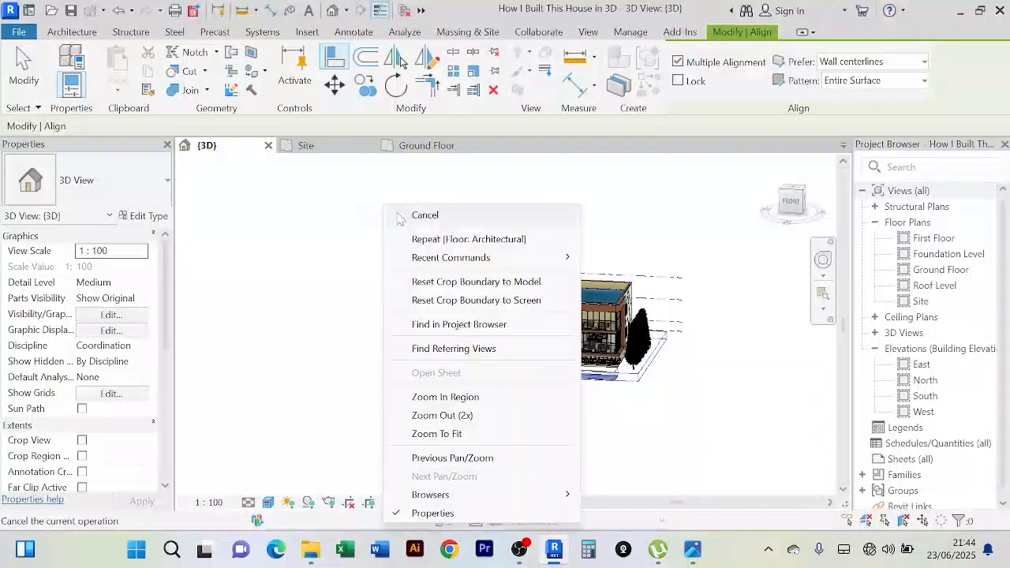
click(400, 218)
Step: Examine the floored recess in the front lawn from several angles in the 3D view, including its side walls and corners
shift+middle_drag(665, 474, 343, 393)
scroll(562, 250, up, 4)
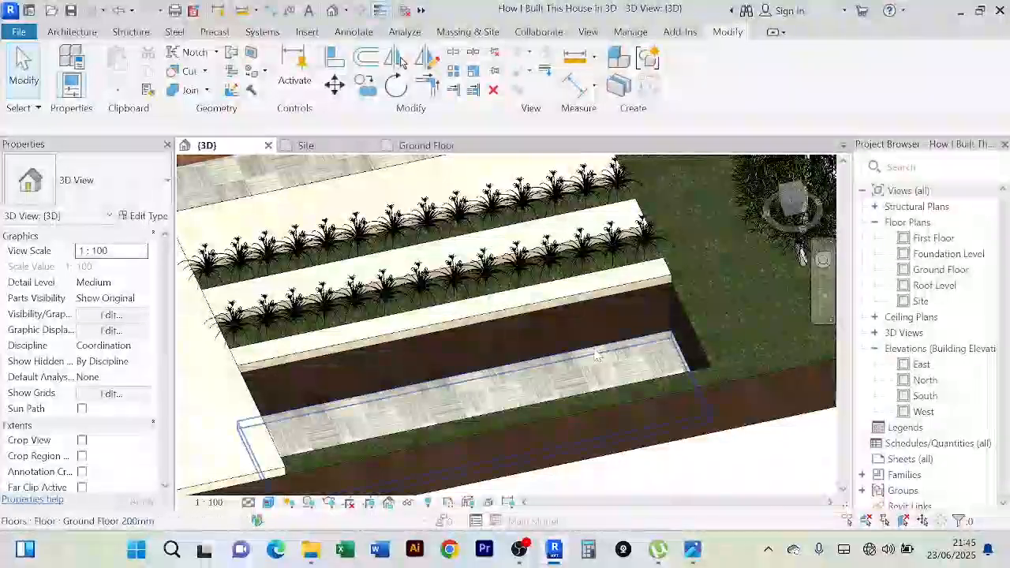
shift+middle_drag(597, 355, 442, 312)
scroll(405, 295, up, 5)
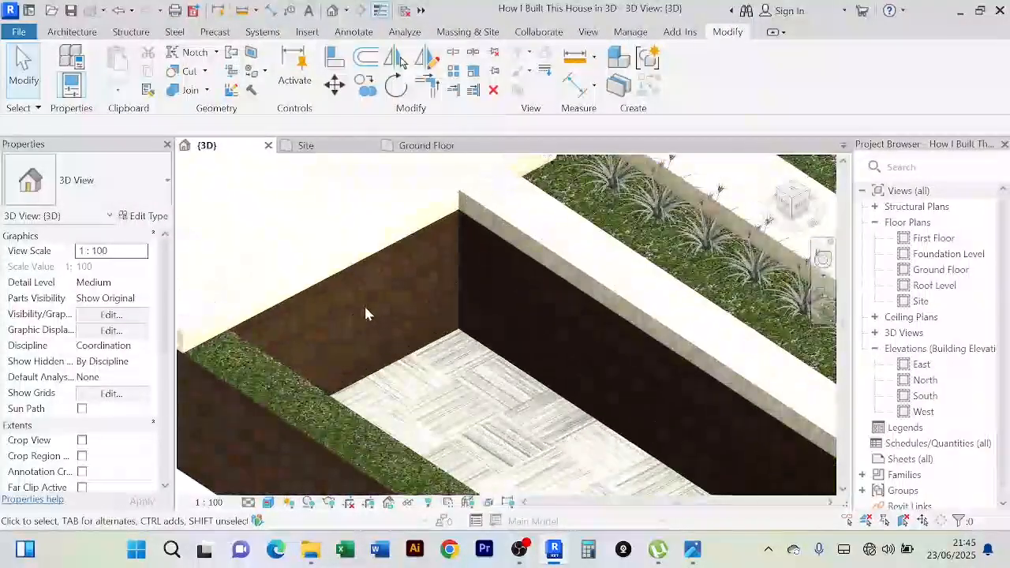
scroll(365, 313, down, 4)
scroll(421, 322, up, 6)
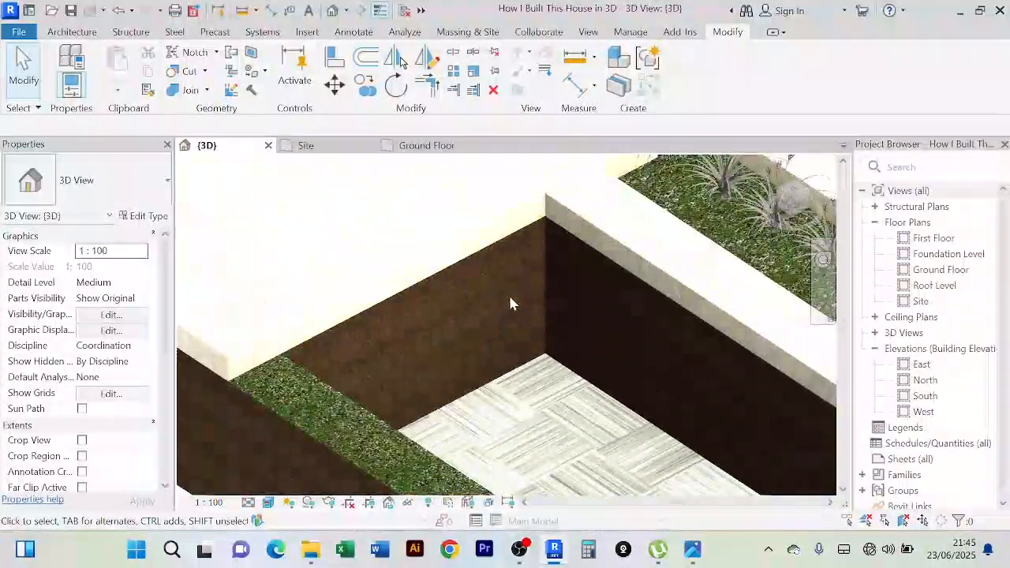
scroll(479, 313, down, 4)
shift+middle_drag(480, 320, 539, 345)
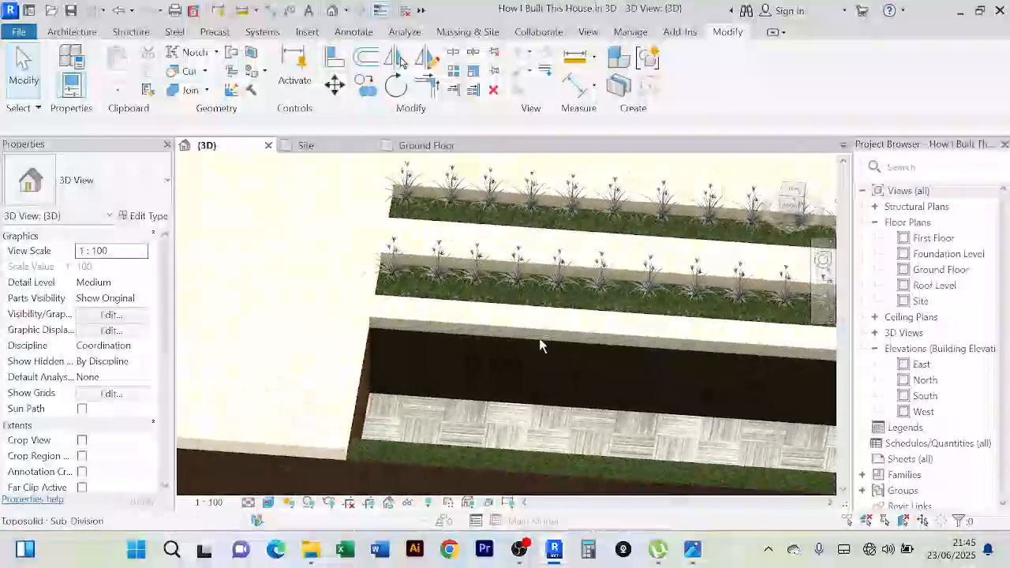
scroll(469, 356, up, 2)
shift+middle_drag(469, 356, 555, 295)
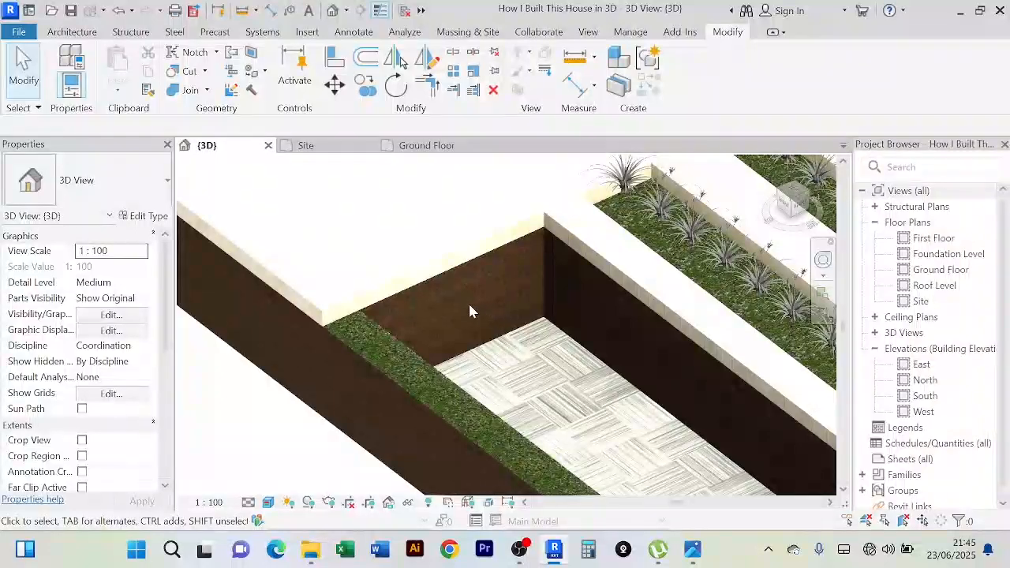
scroll(551, 269, down, 3)
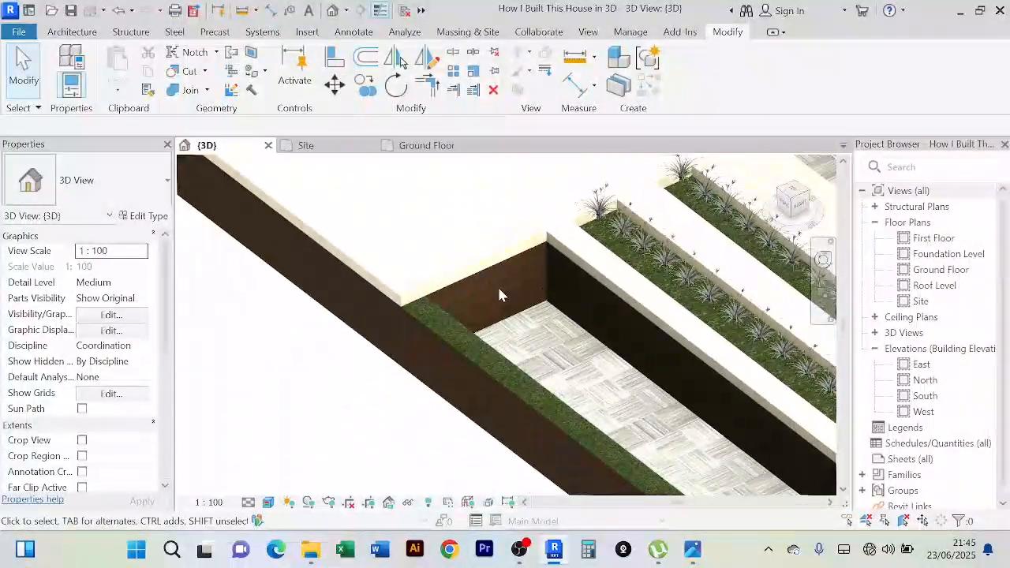
middle_drag(645, 350, 552, 324)
scroll(584, 383, up, 4)
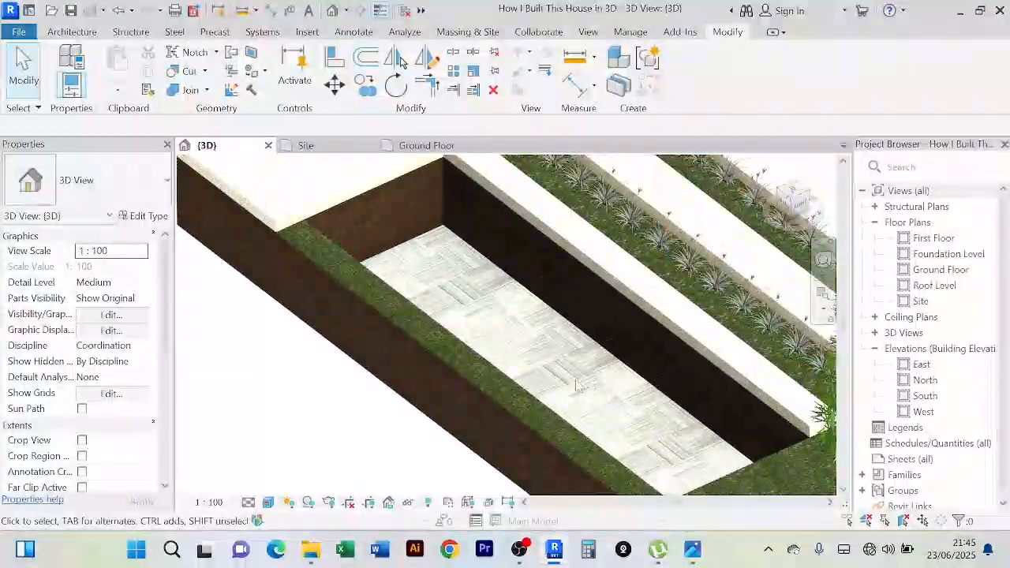
scroll(577, 382, down, 3)
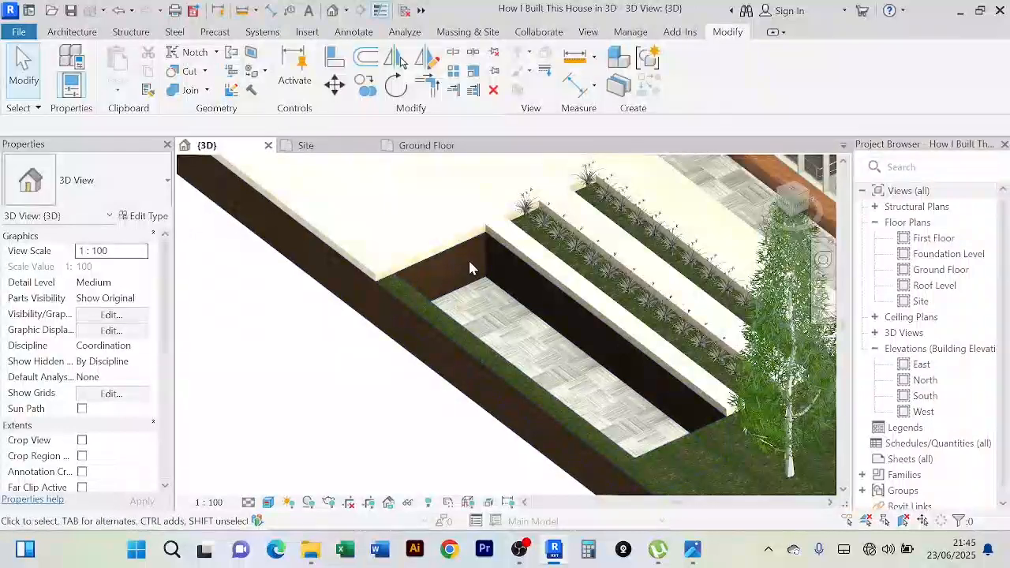
scroll(465, 278, up, 3)
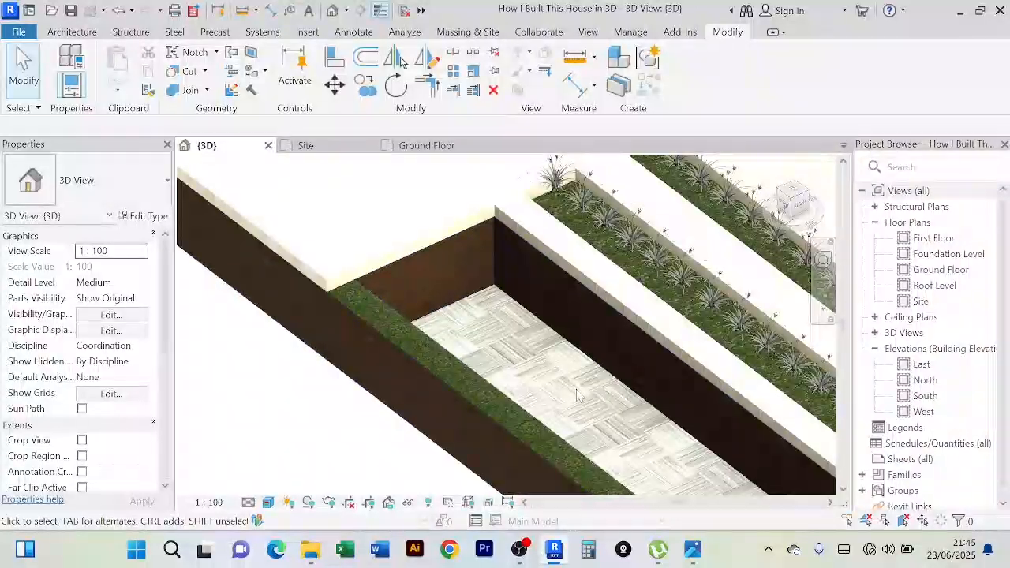
scroll(572, 395, down, 2)
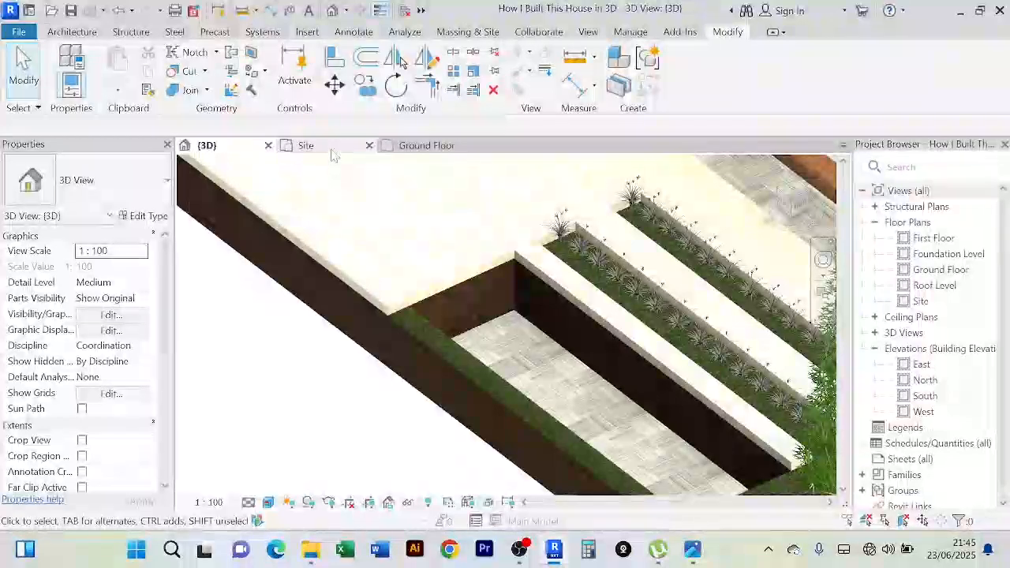
Step: Start a Ground Floor 200mm floor in the Ground Floor plan and outline the four edges of the lawn recess as its outer boundary
click(422, 146)
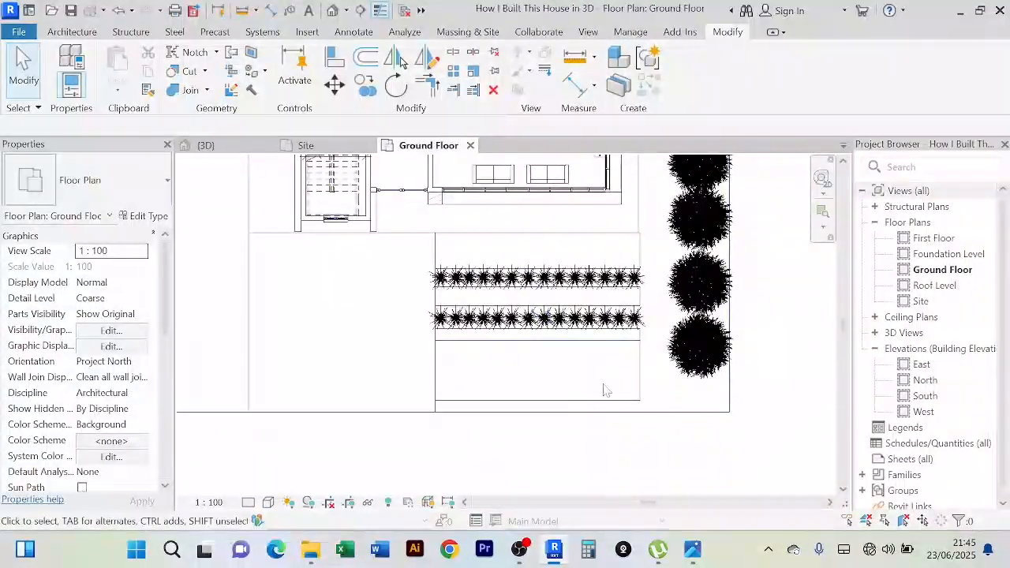
click(235, 150)
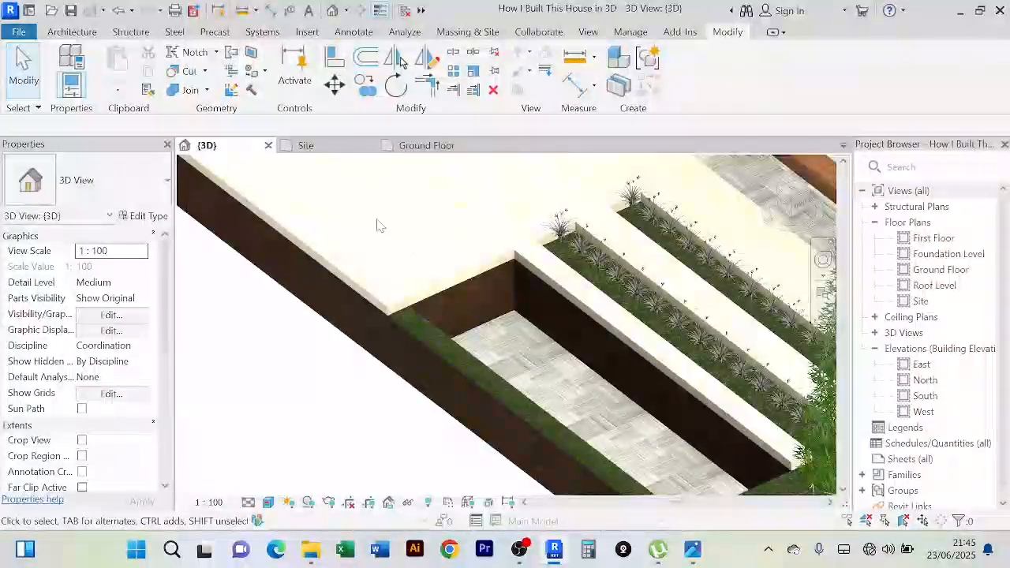
click(426, 149)
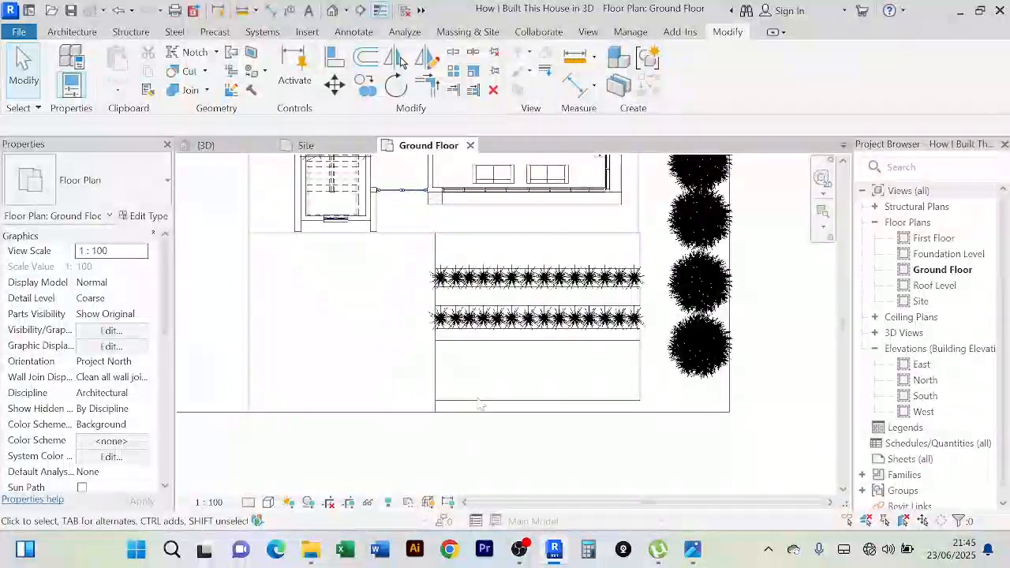
scroll(557, 391, up, 1)
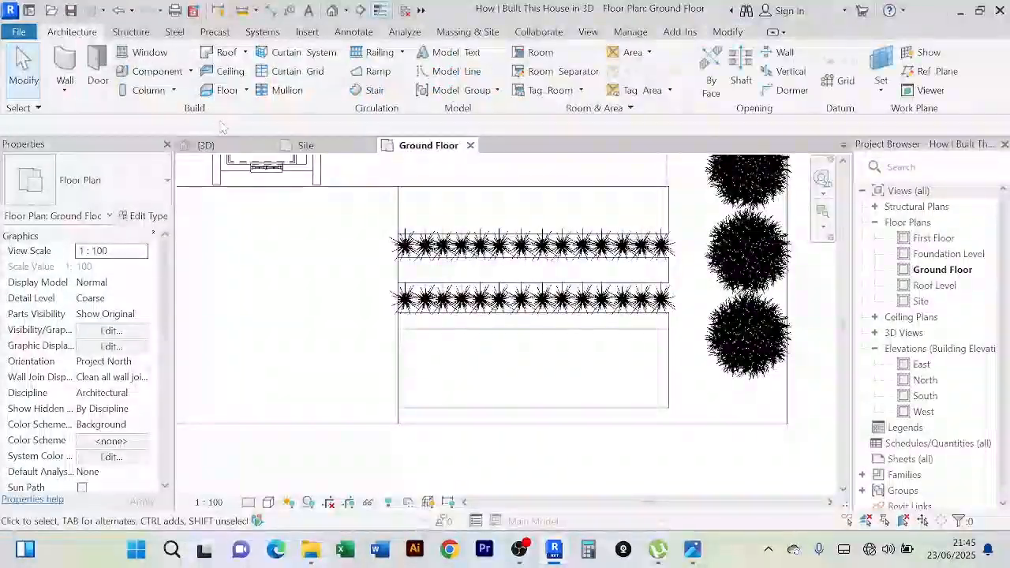
click(248, 91)
click(265, 115)
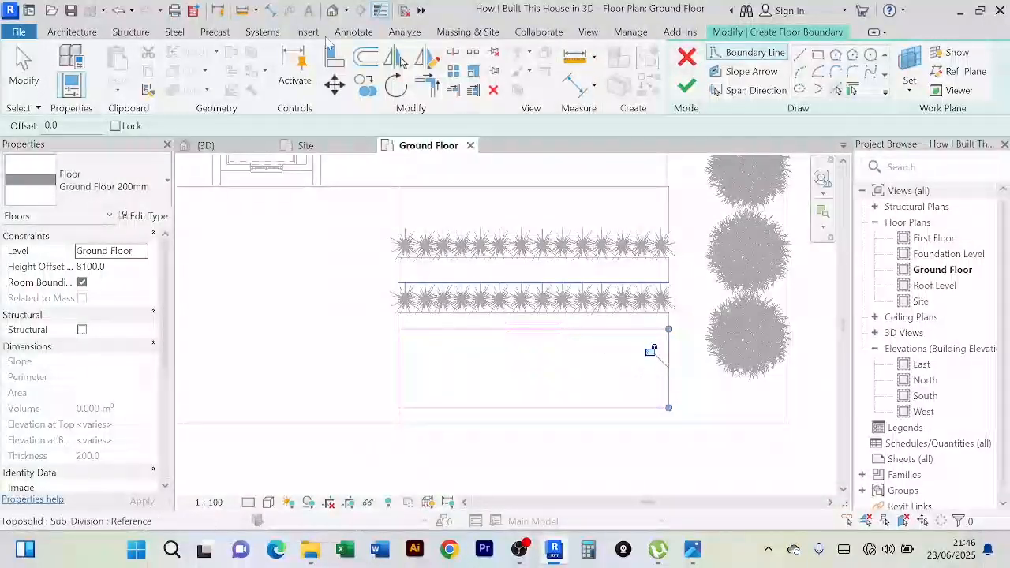
Step: Offset copies of the four recess boundary lines 150 mm inward
click(368, 62)
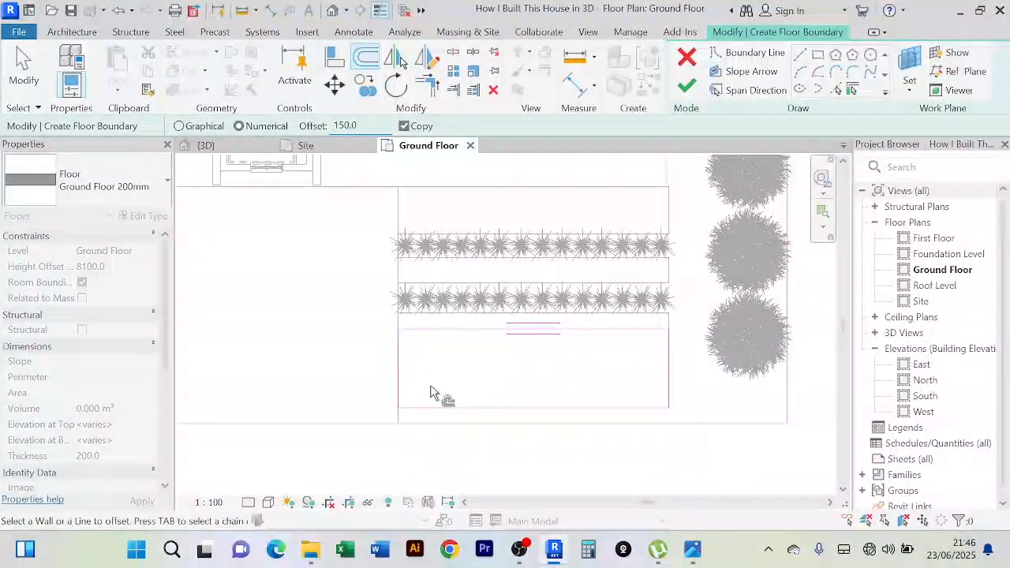
scroll(431, 393, up, 1)
click(449, 318)
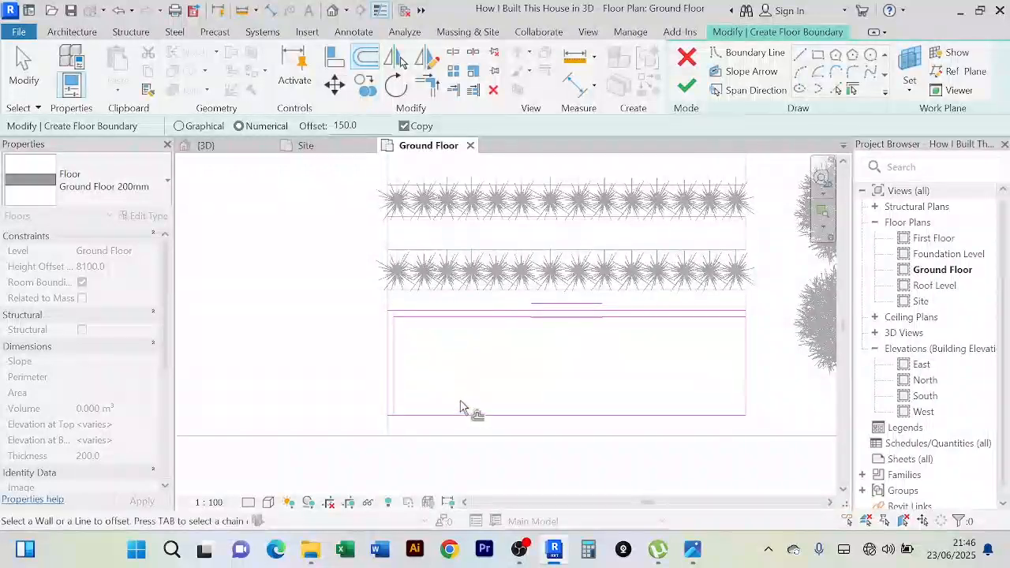
click(463, 415)
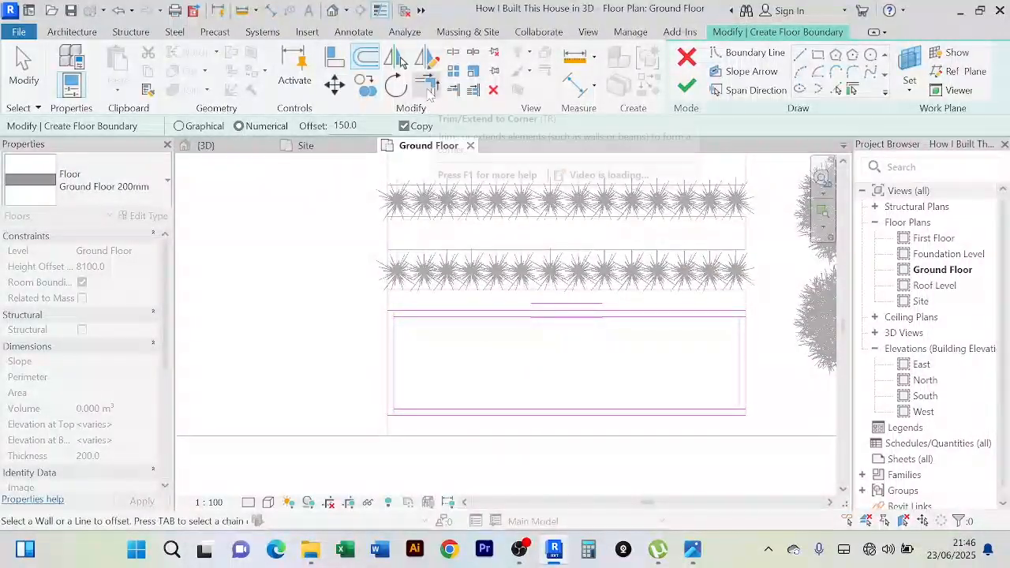
Step: Trim the inner offset boundary lines to each other to form a closed rectangle with clean corners
click(428, 85)
scroll(413, 341, up, 2)
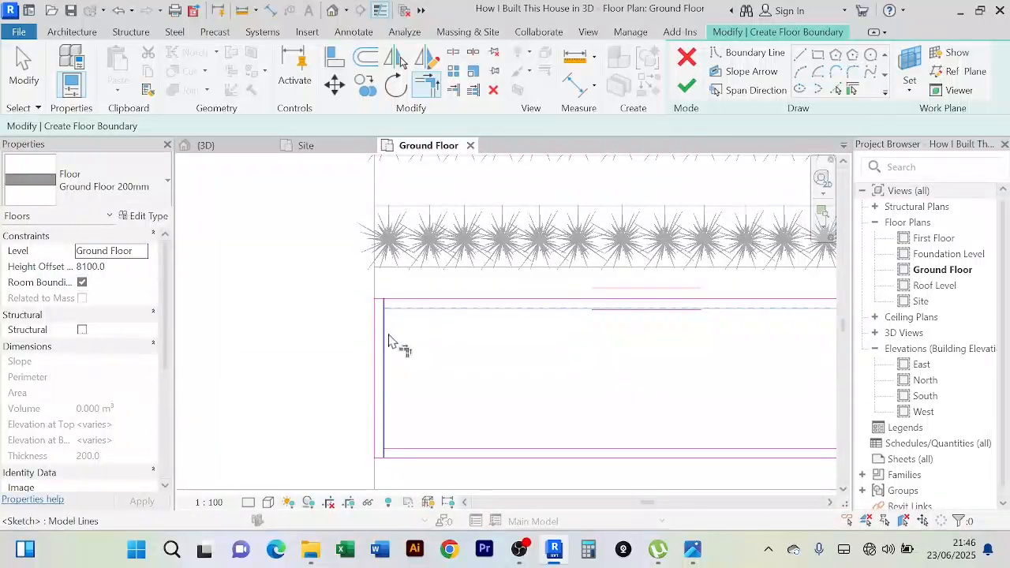
click(390, 336)
middle_drag(439, 429, 396, 382)
click(401, 402)
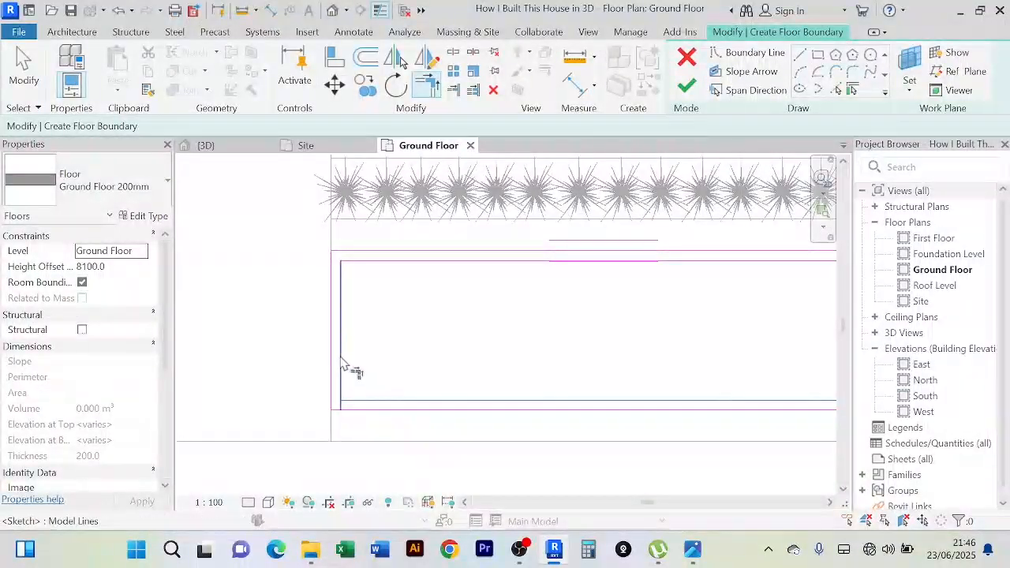
scroll(509, 359, down, 2)
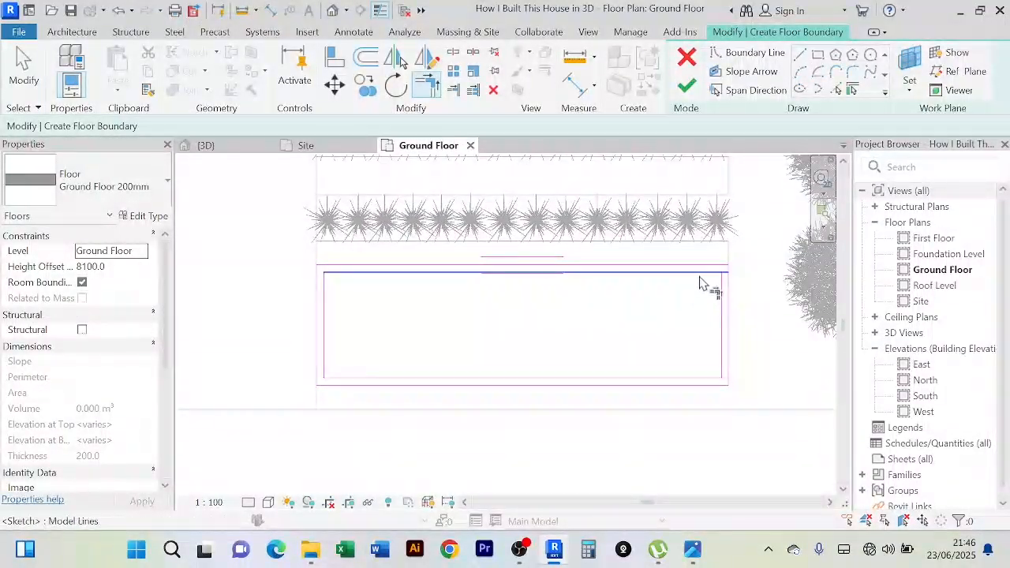
click(722, 311)
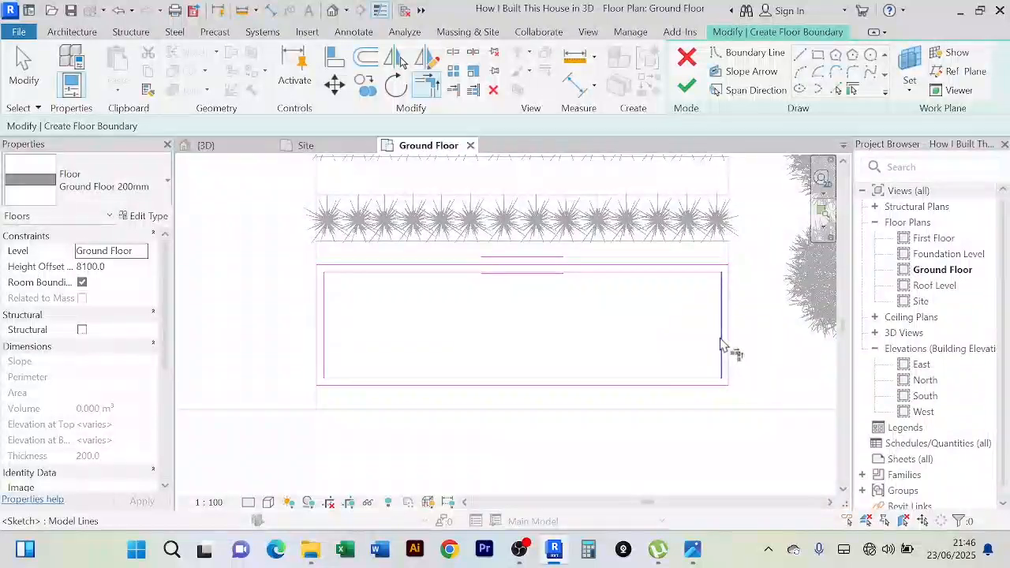
Step: Set the border floor's height offset to 0.0, finish its boundary, and check the rim around the recess in the 3D view
scroll(608, 351, down, 2)
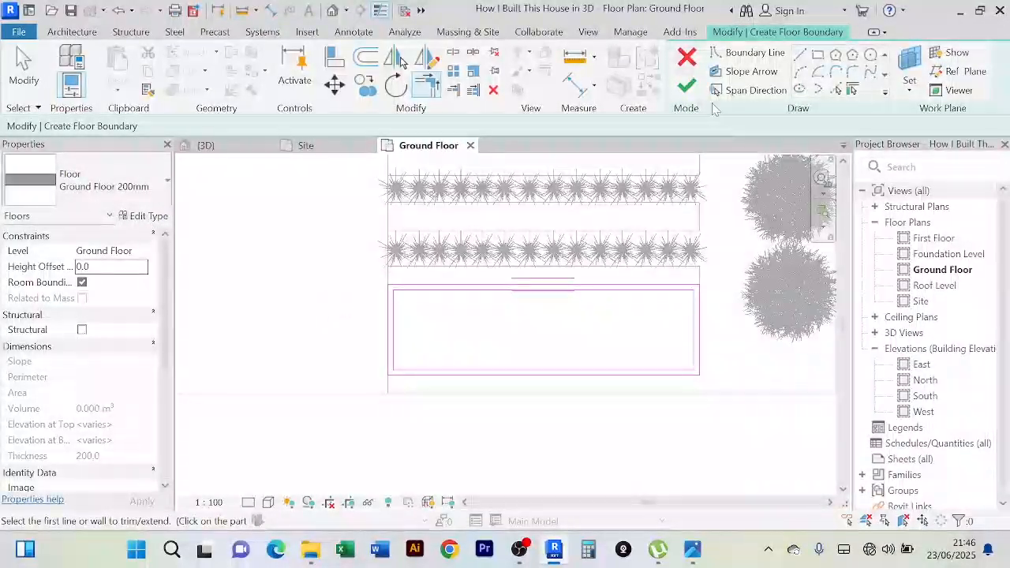
click(690, 89)
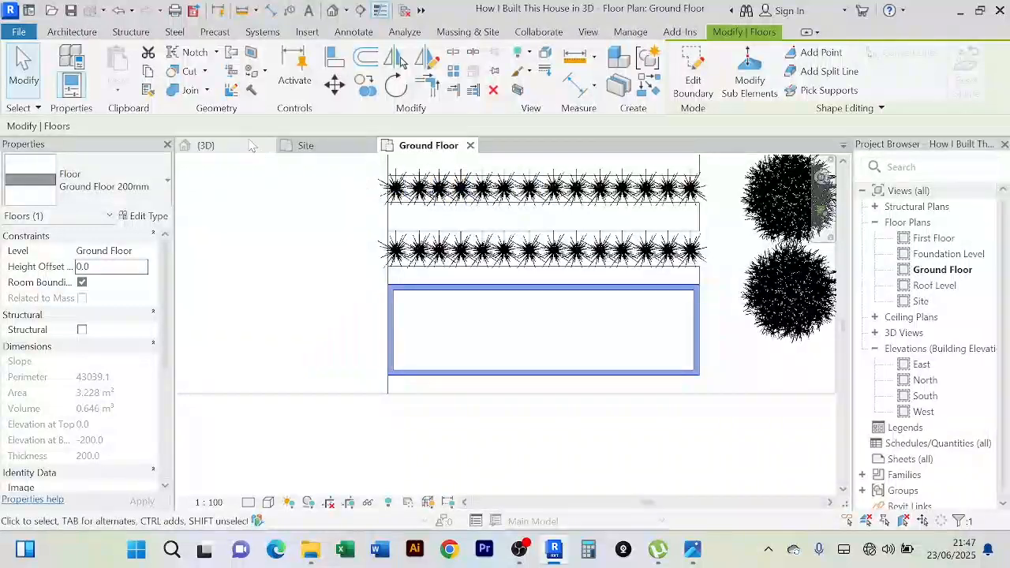
click(218, 147)
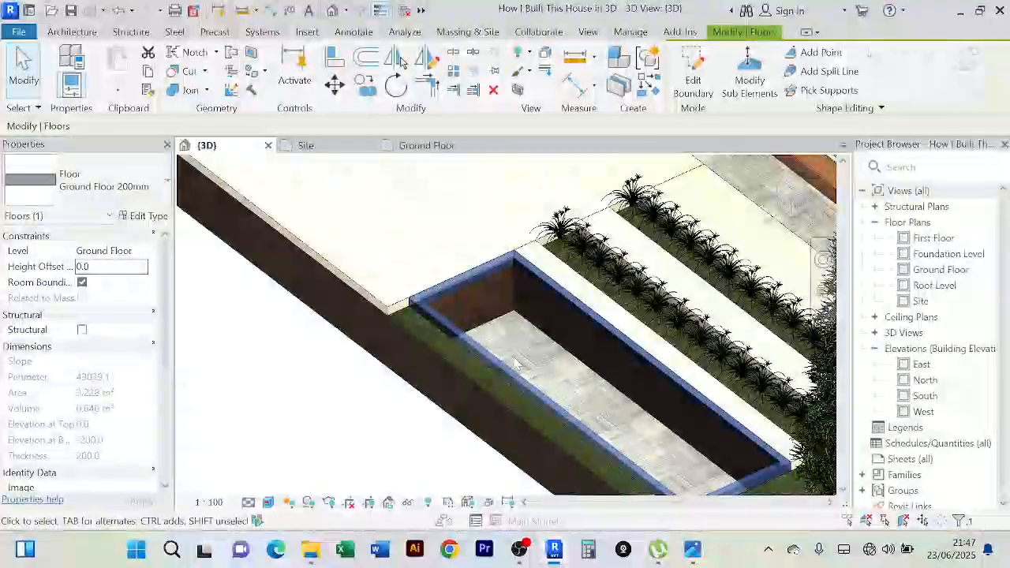
shift+middle_drag(516, 363, 307, 369)
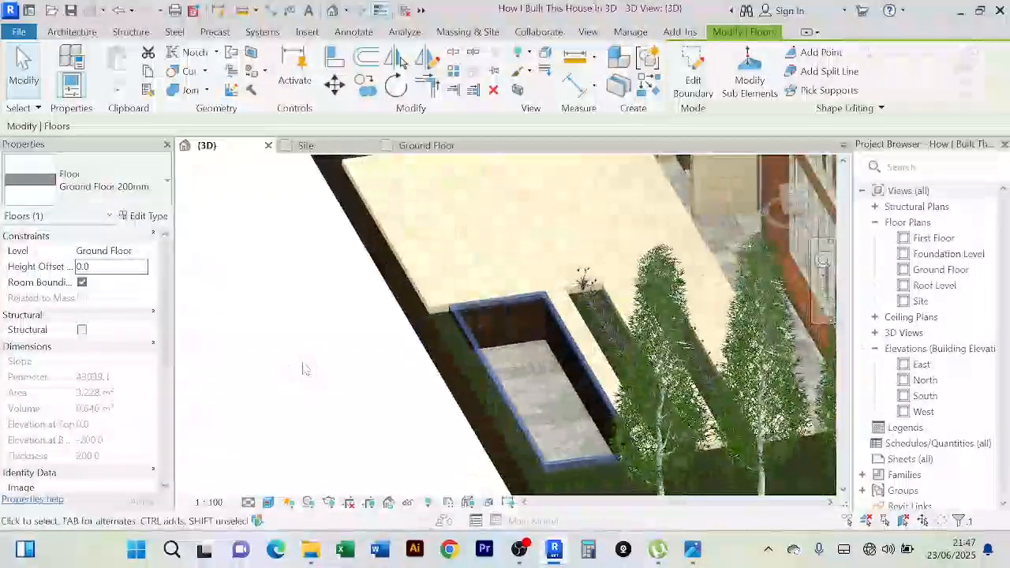
Step: Duplicate the recess border's floor type under the name Swimming Pool Wall
click(303, 363)
scroll(524, 345, up, 2)
click(511, 272)
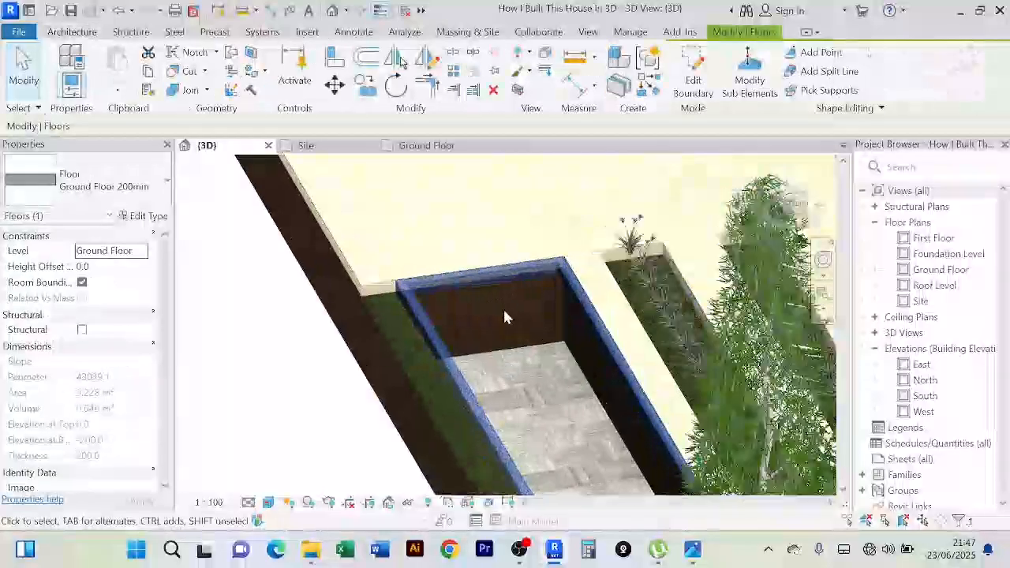
shift+middle_drag(504, 311, 485, 328)
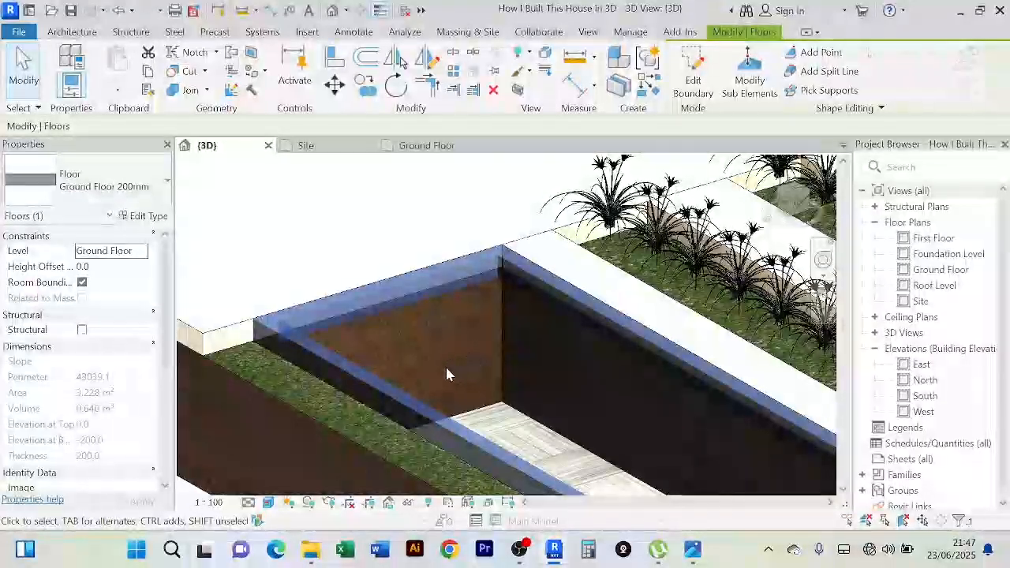
click(150, 217)
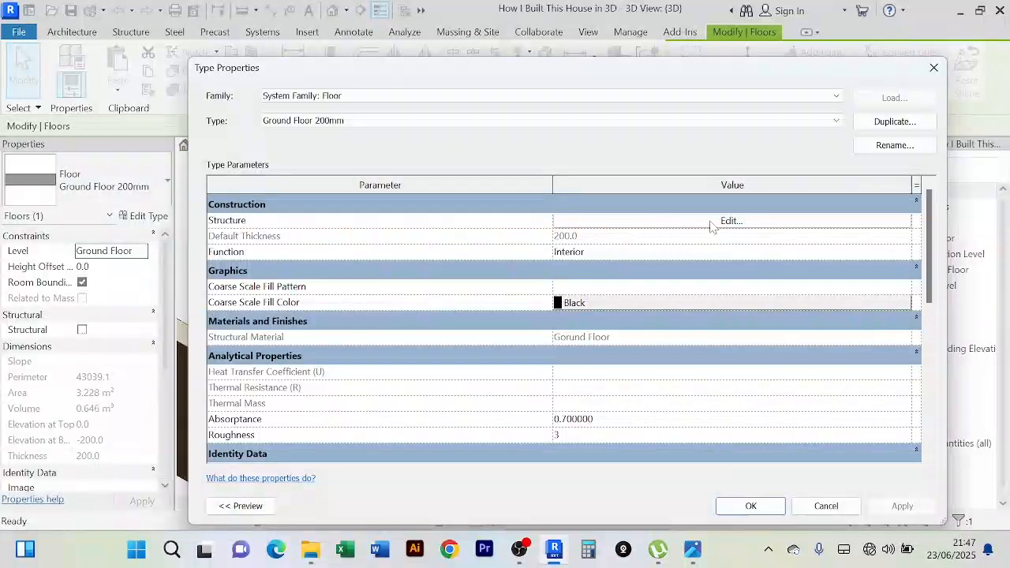
click(733, 221)
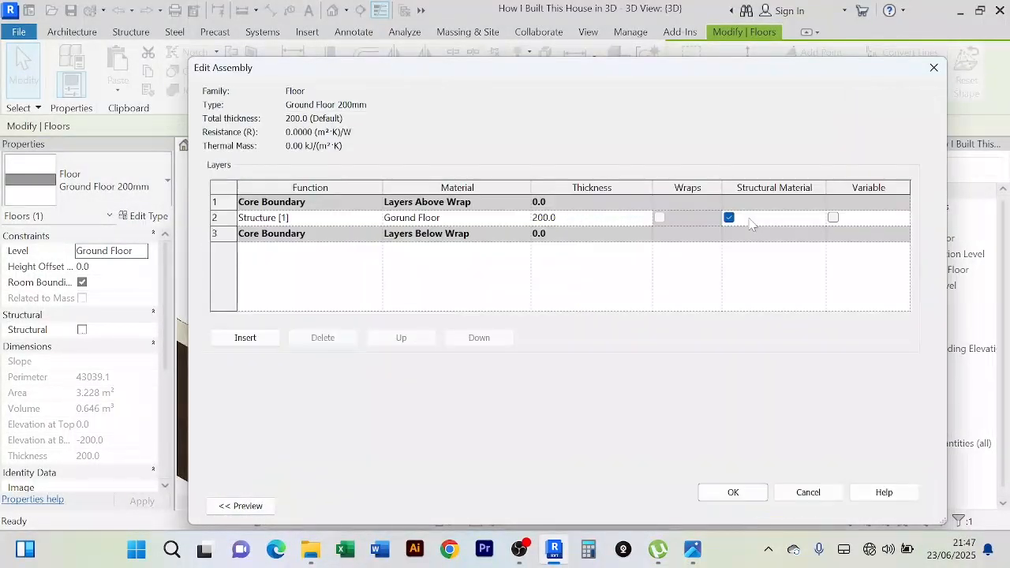
click(817, 495)
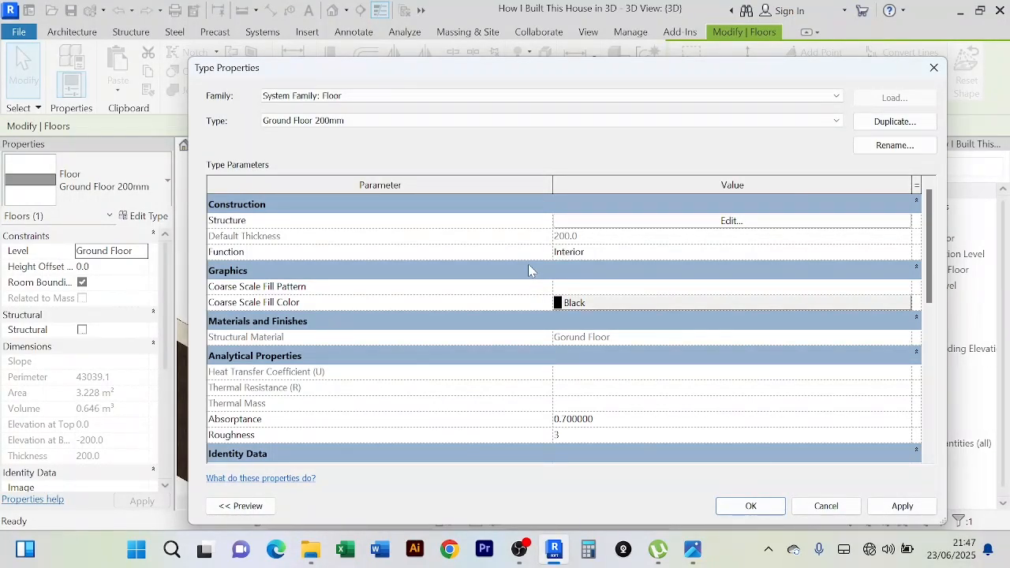
click(874, 124)
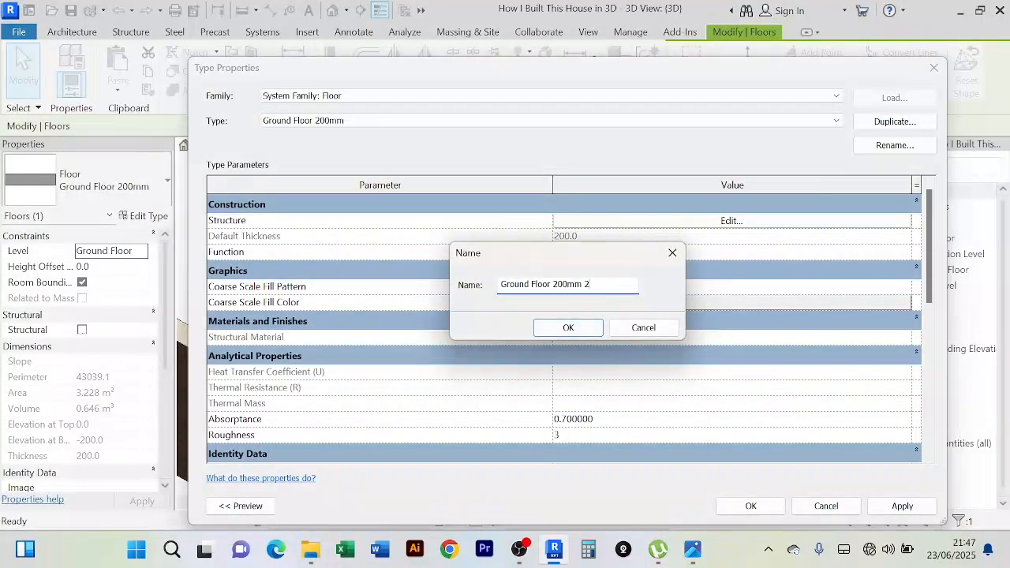
text(Swimming Pool Wall)
key(Return)
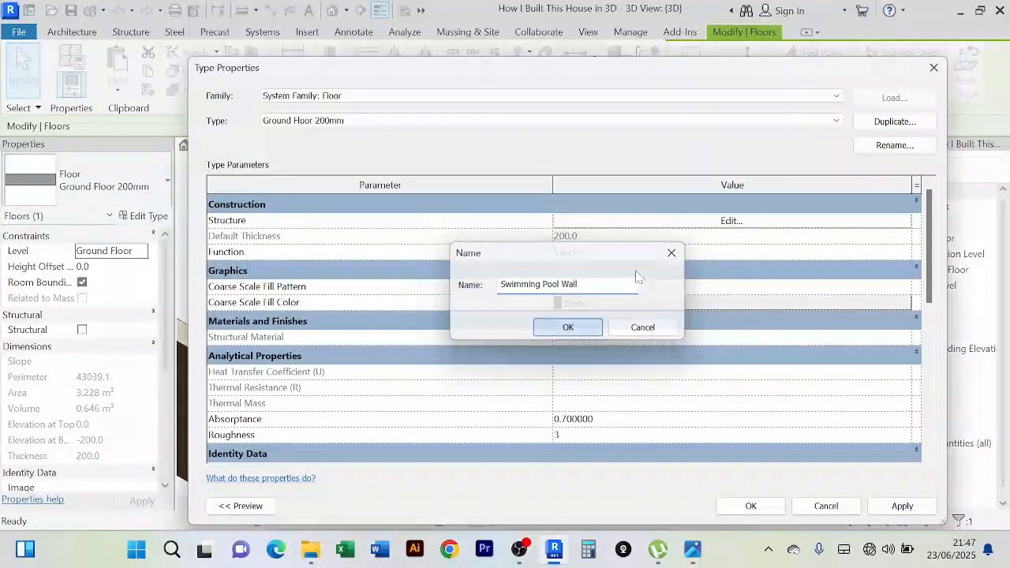
Step: Set the Swimming Pool Wall type's structure layer thickness to 1200 mm and apply it to the recess border
click(731, 221)
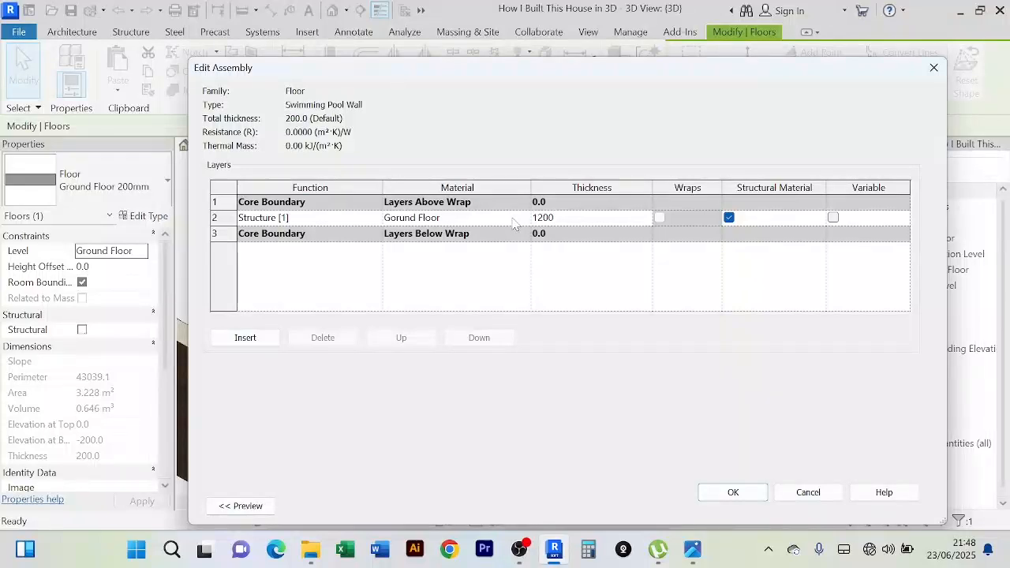
click(734, 496)
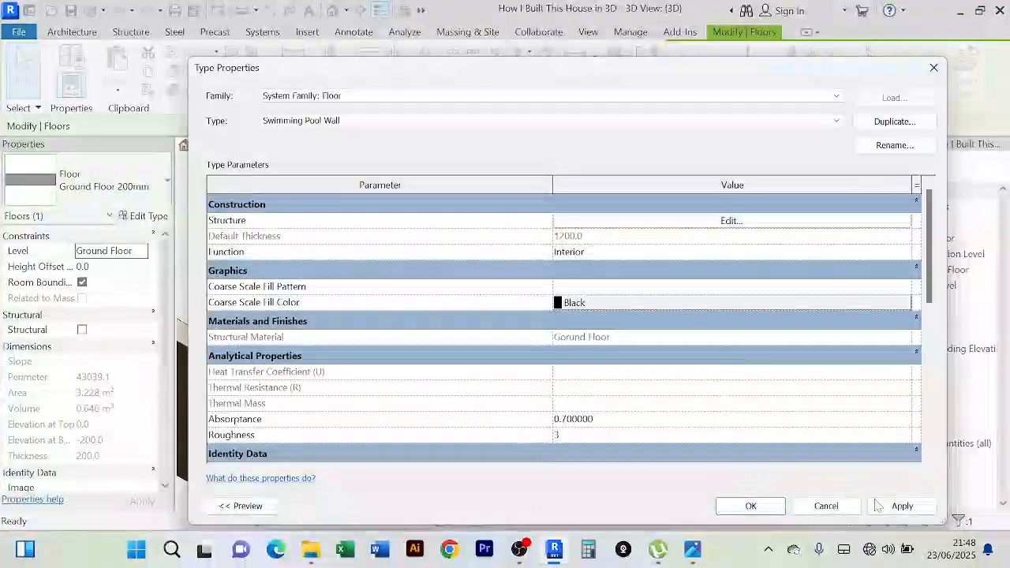
click(736, 511)
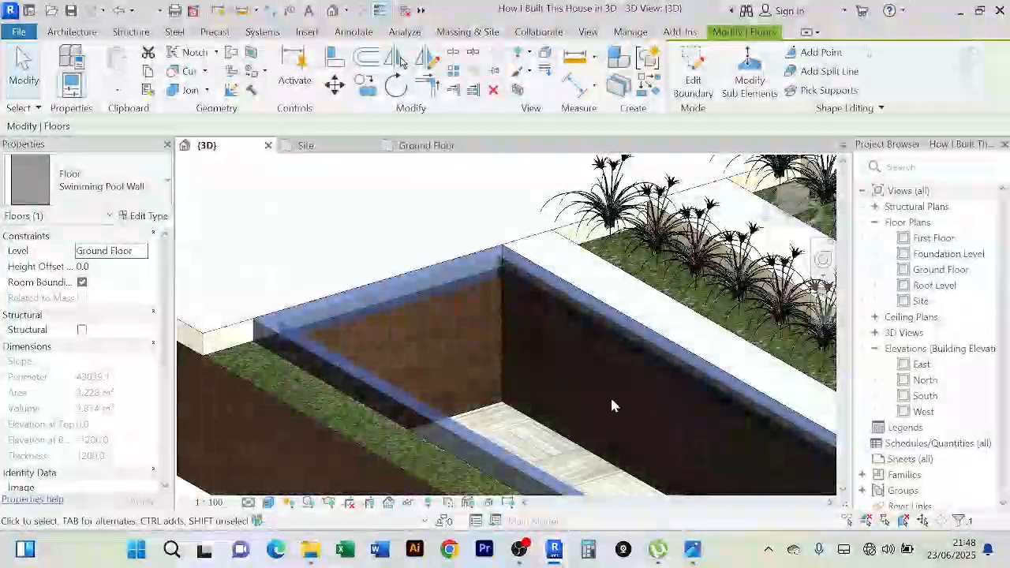
scroll(526, 348, up, 2)
scroll(527, 350, down, 2)
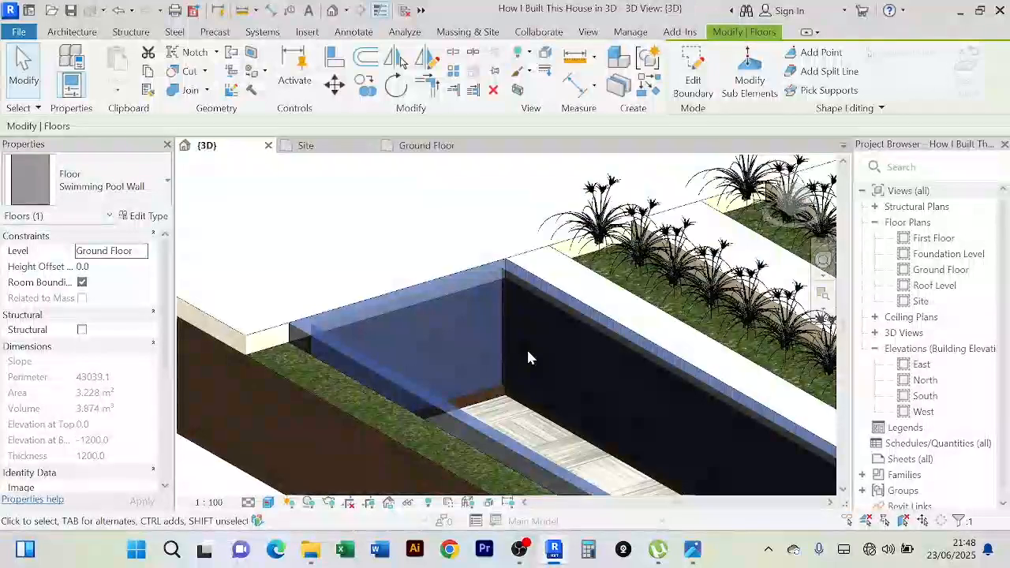
shift+middle_drag(528, 350, 535, 388)
click(391, 244)
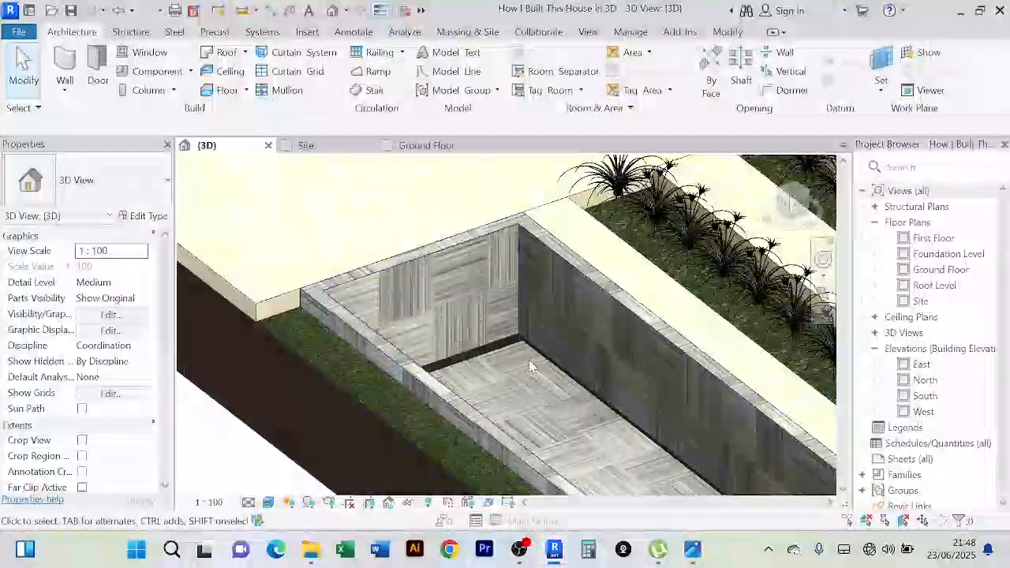
Step: Measure the gap between the pool wall's lower edge and the recess floor at the inner corner
scroll(519, 354, up, 2)
shift+middle_drag(514, 349, 574, 416)
scroll(487, 311, up, 5)
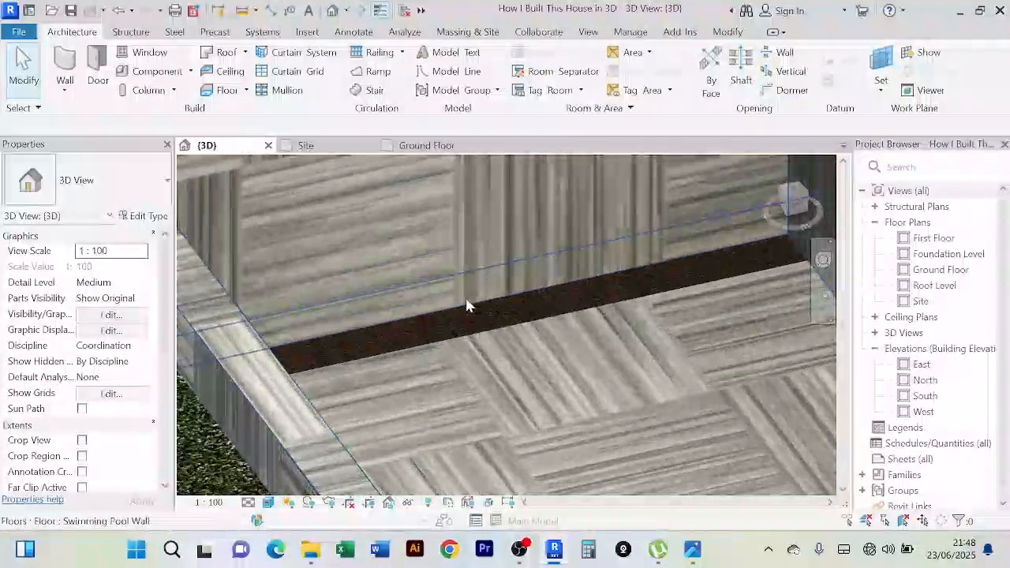
click(488, 311)
scroll(489, 311, down, 5)
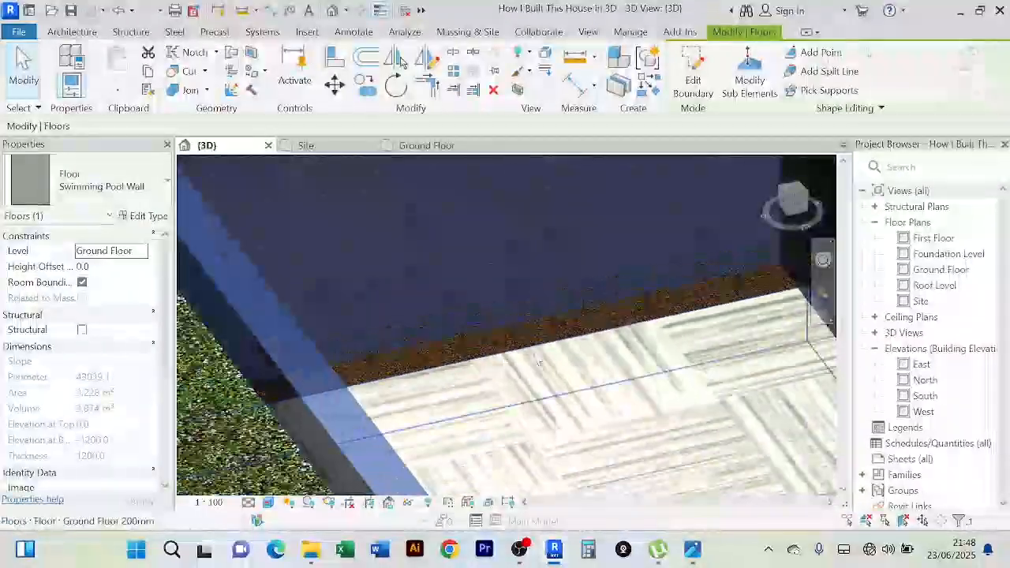
scroll(531, 360, up, 2)
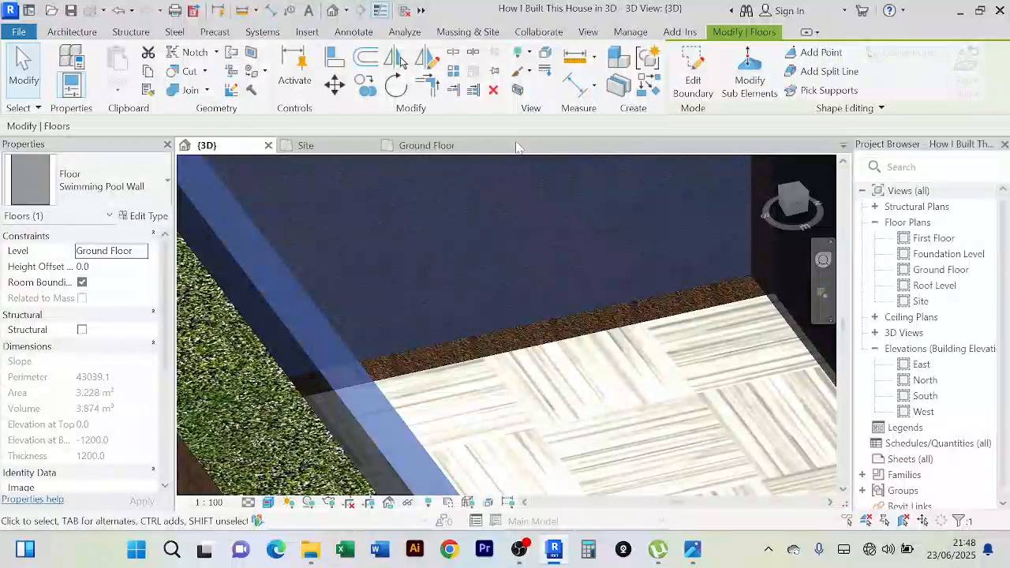
click(576, 67)
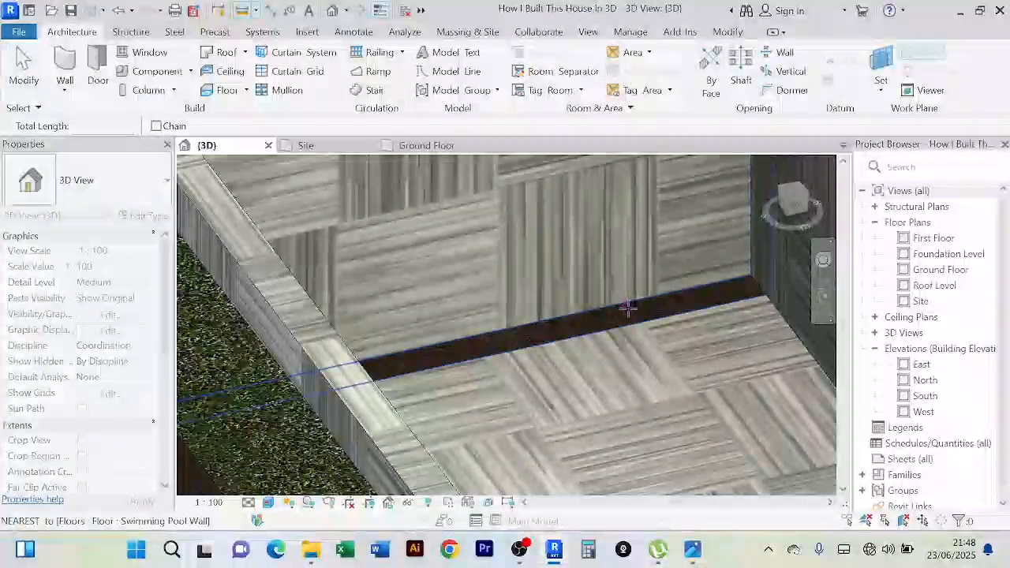
scroll(688, 304, up, 2)
middle_drag(696, 303, 282, 315)
scroll(361, 289, up, 2)
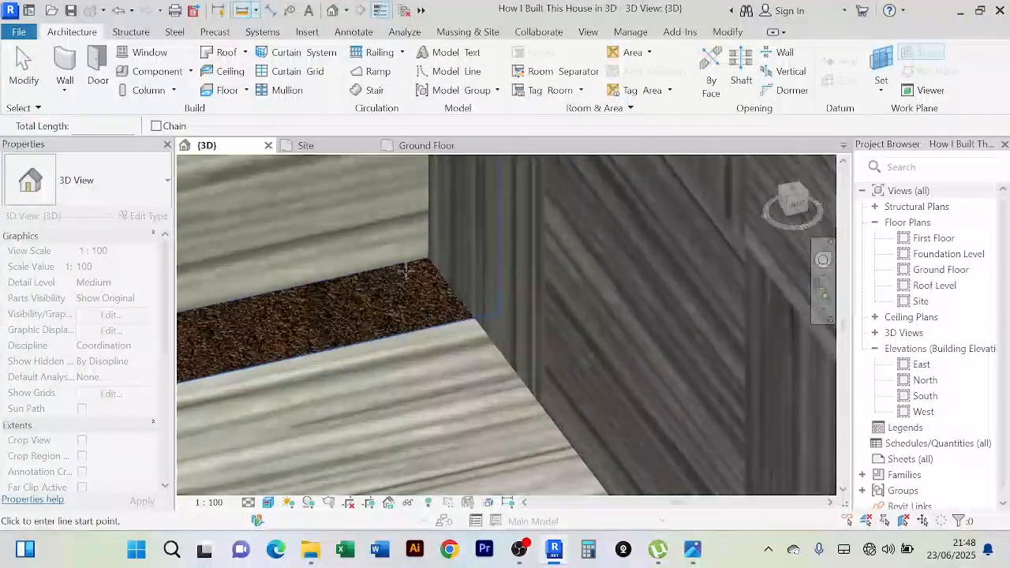
click(427, 257)
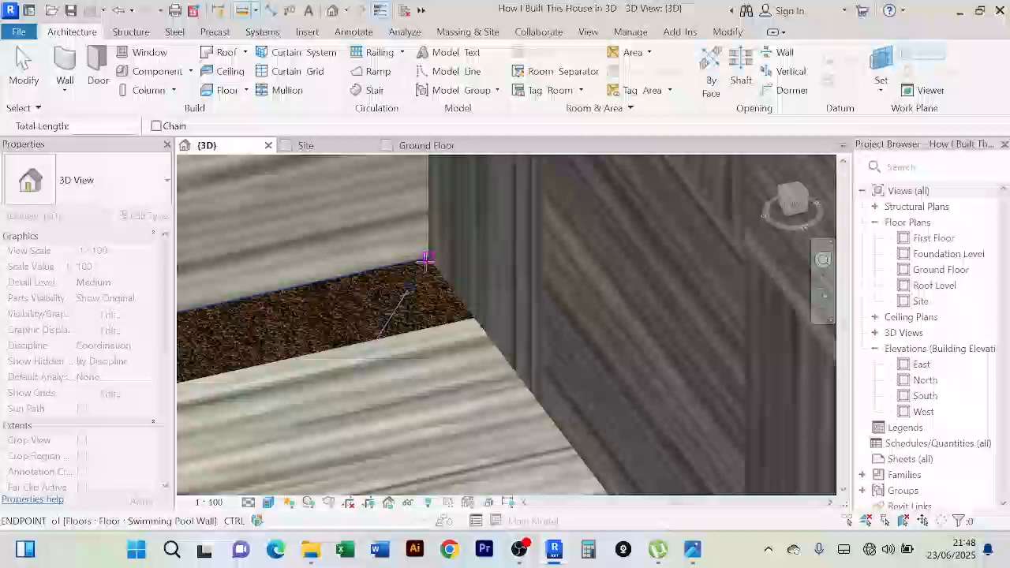
right_click(420, 309)
click(462, 198)
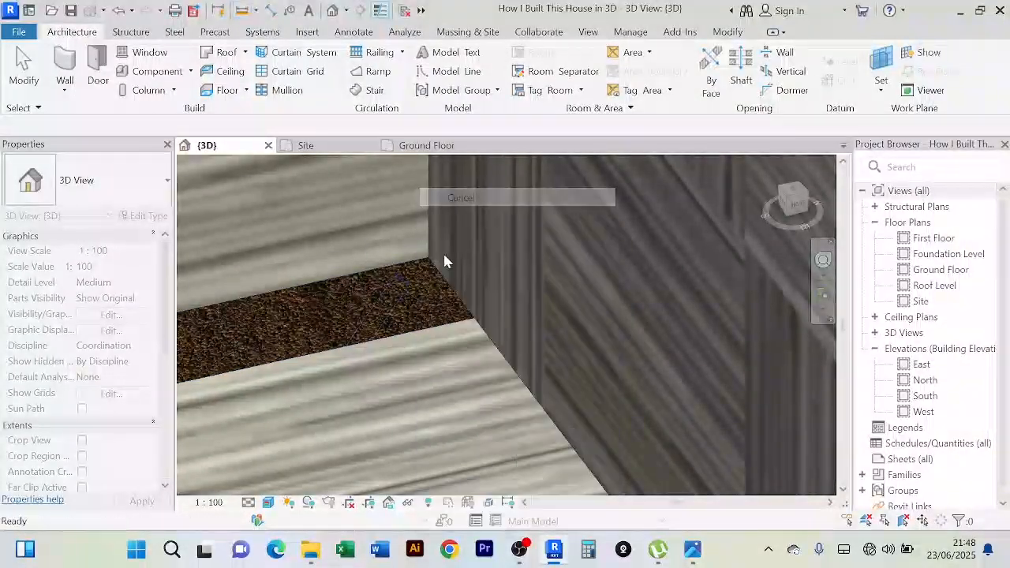
shift+middle_drag(444, 261, 351, 215)
right_click(351, 214)
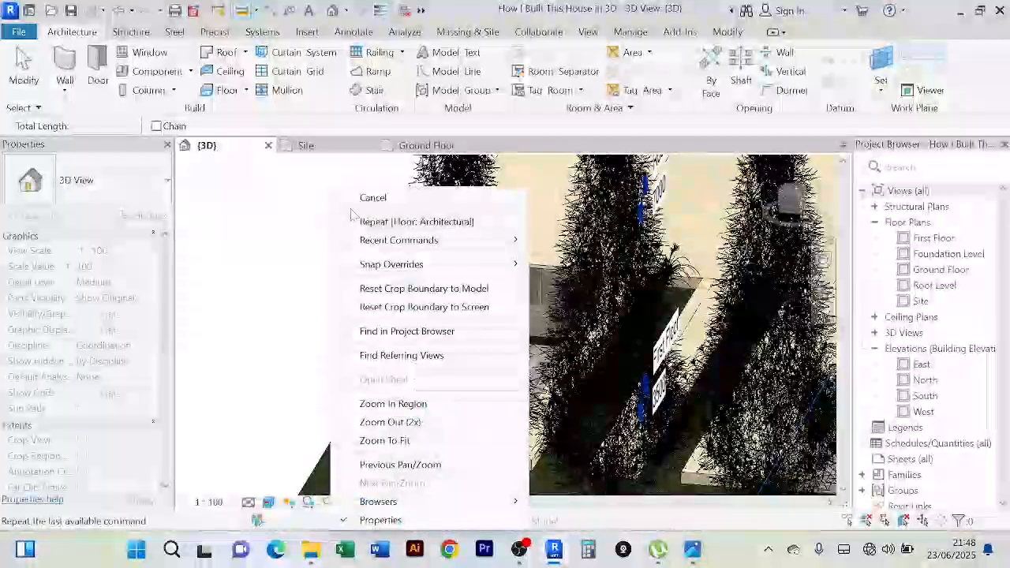
click(374, 199)
Step: Delete the front pine tree on the lawn beyond the end of the pool and lily rows
shift+middle_drag(375, 258, 398, 295)
scroll(524, 298, down, 3)
scroll(398, 295, down, 3)
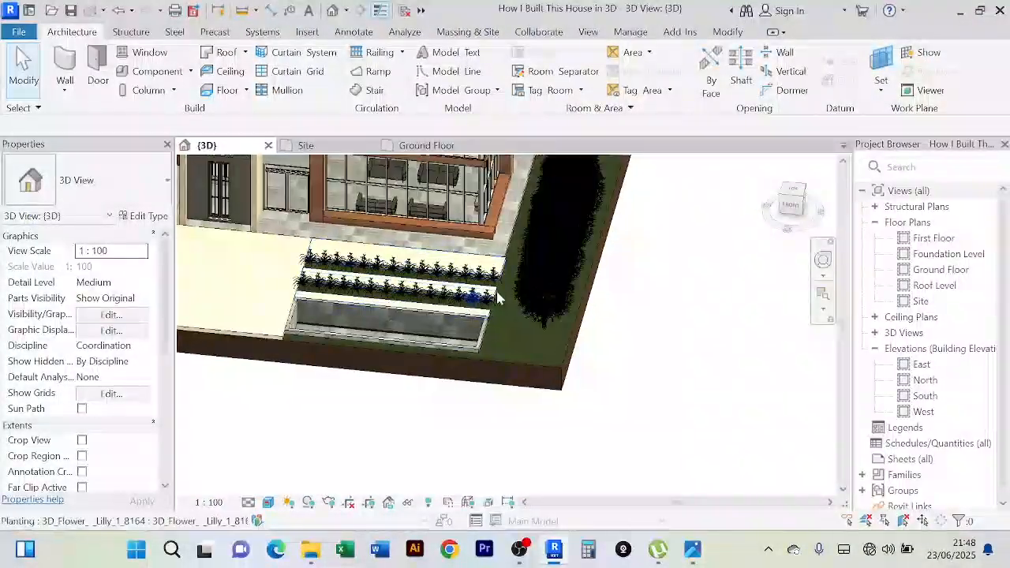
scroll(551, 262, up, 2)
click(551, 262)
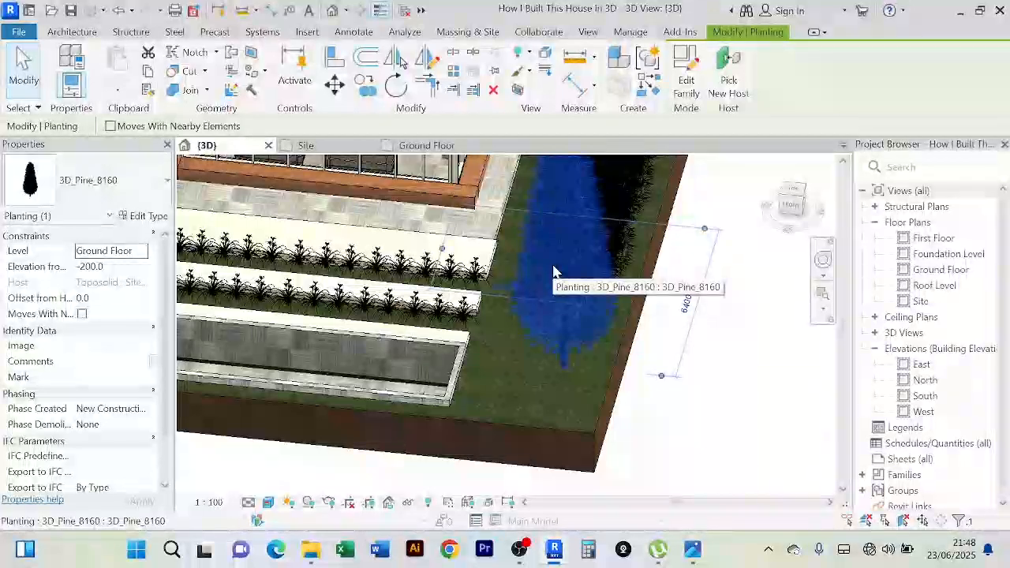
key(Delete)
Step: Set the Swimming Pool Wall type's structure layer thickness to 1400 mm
shift+middle_drag(551, 268, 373, 265)
scroll(357, 309, up, 5)
click(373, 265)
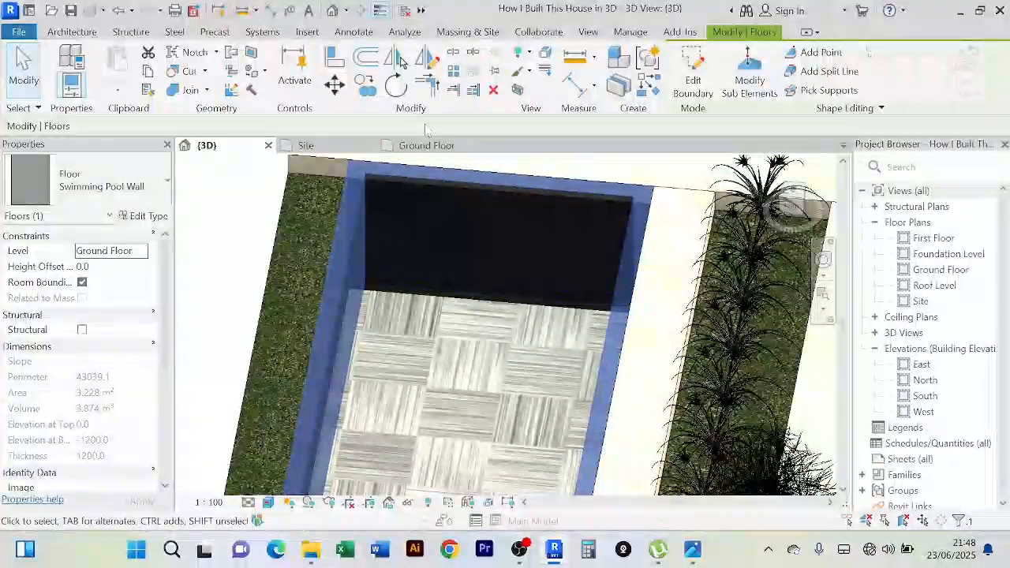
click(144, 215)
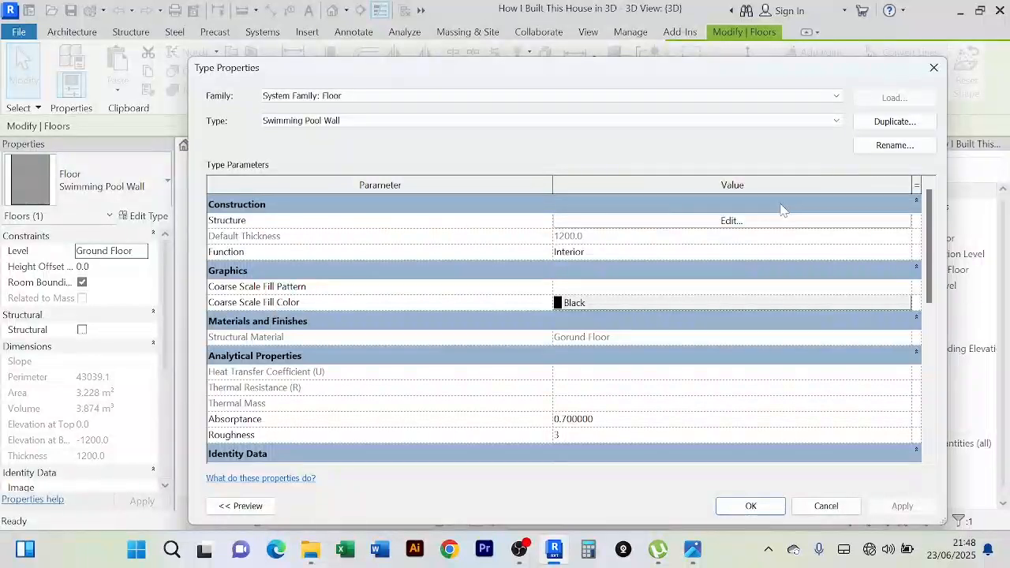
click(755, 224)
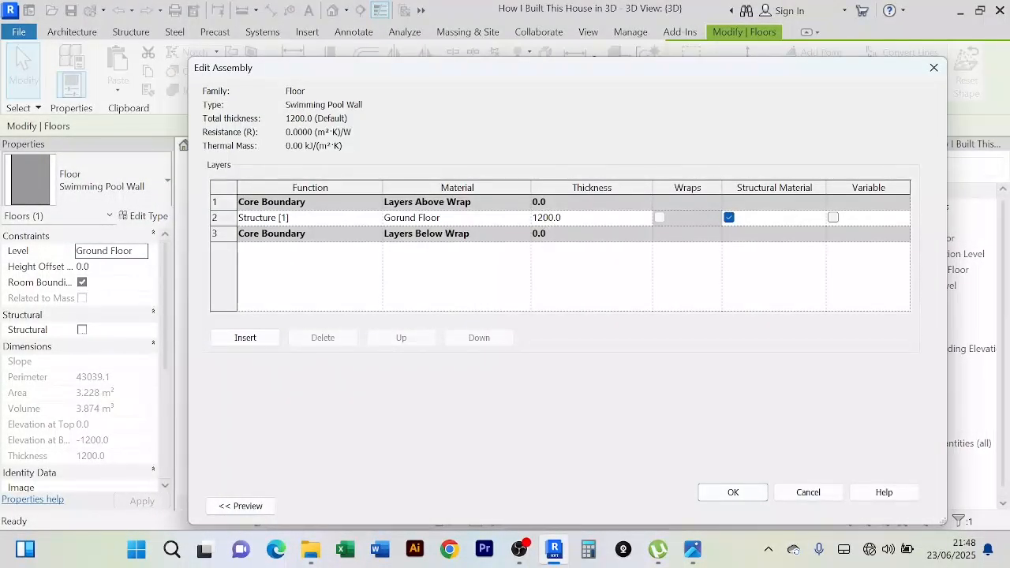
click(733, 494)
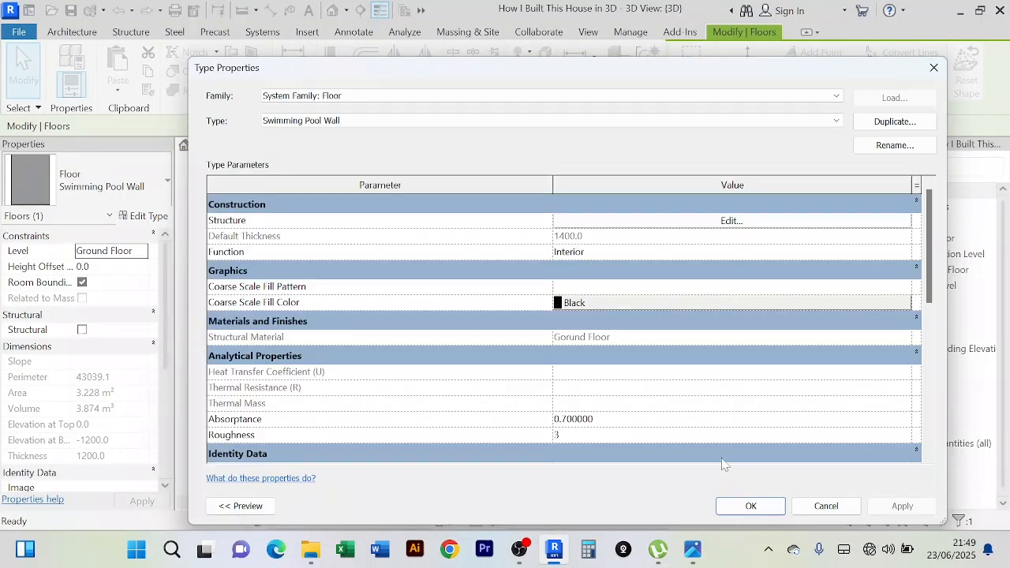
click(751, 506)
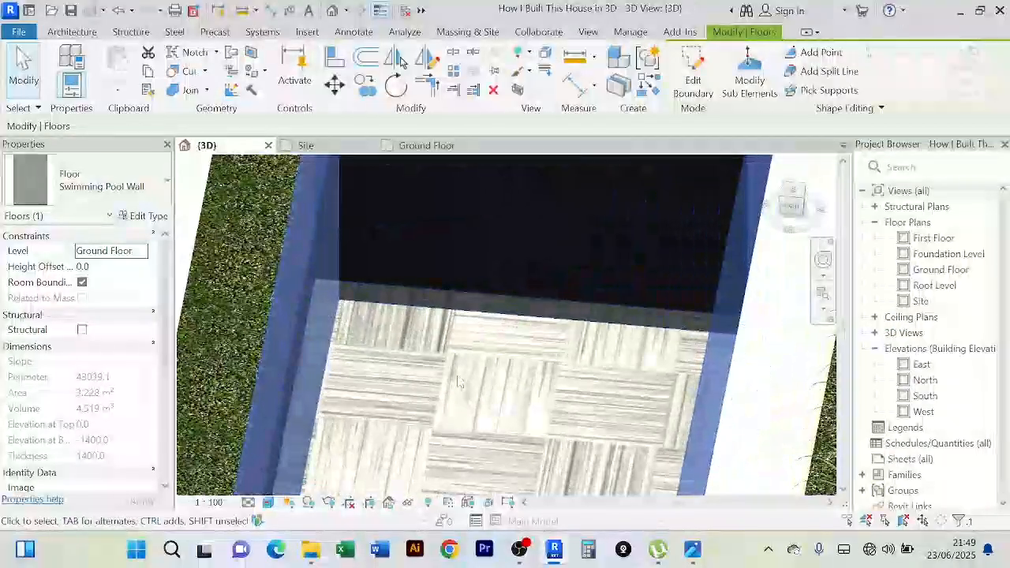
Step: Examine the pool walls, rim and floor from several angles in the 3D view
key(Escape)
scroll(458, 382, down, 3)
shift+middle_drag(457, 382, 561, 366)
scroll(561, 366, down, 3)
middle_drag(362, 458, 439, 387)
scroll(438, 385, up, 3)
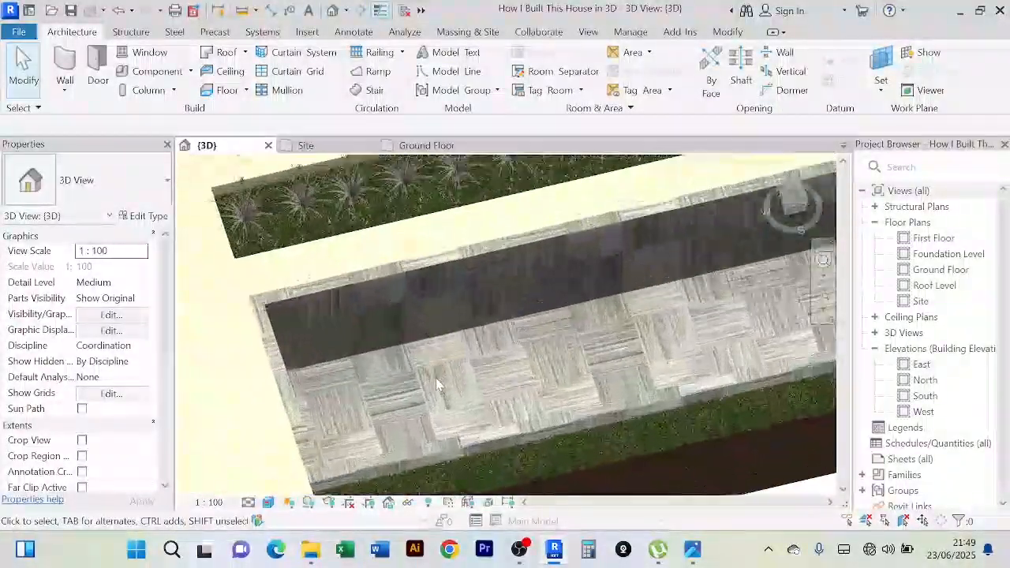
scroll(489, 356, down, 5)
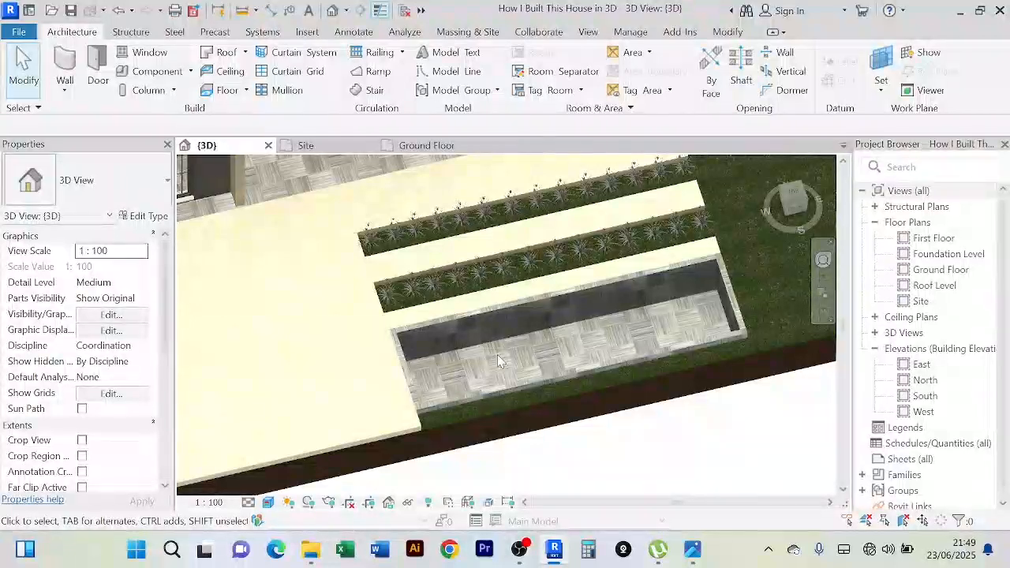
shift+middle_drag(497, 361, 541, 274)
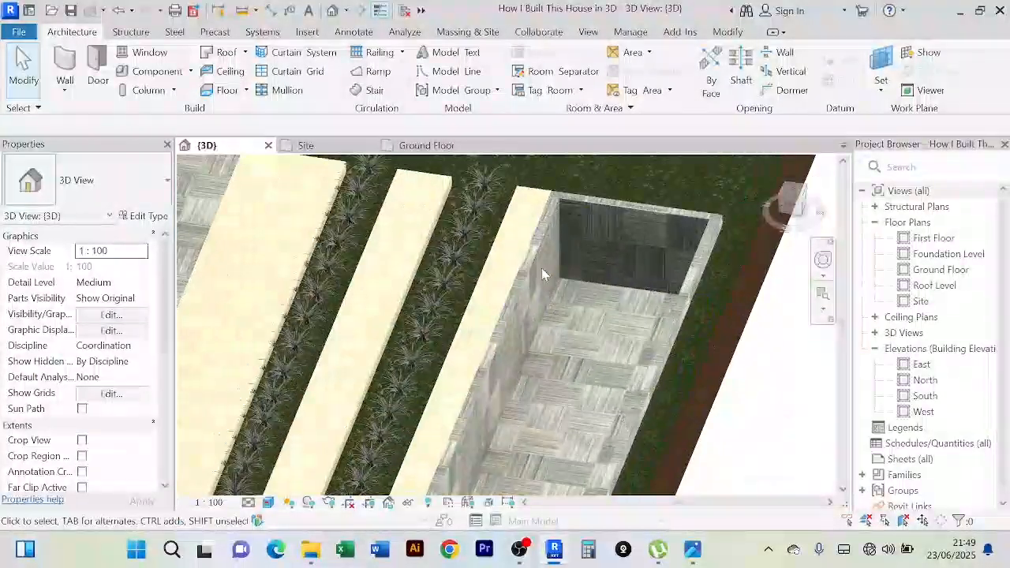
shift+middle_drag(586, 322, 645, 223)
scroll(644, 223, down, 3)
scroll(675, 320, up, 3)
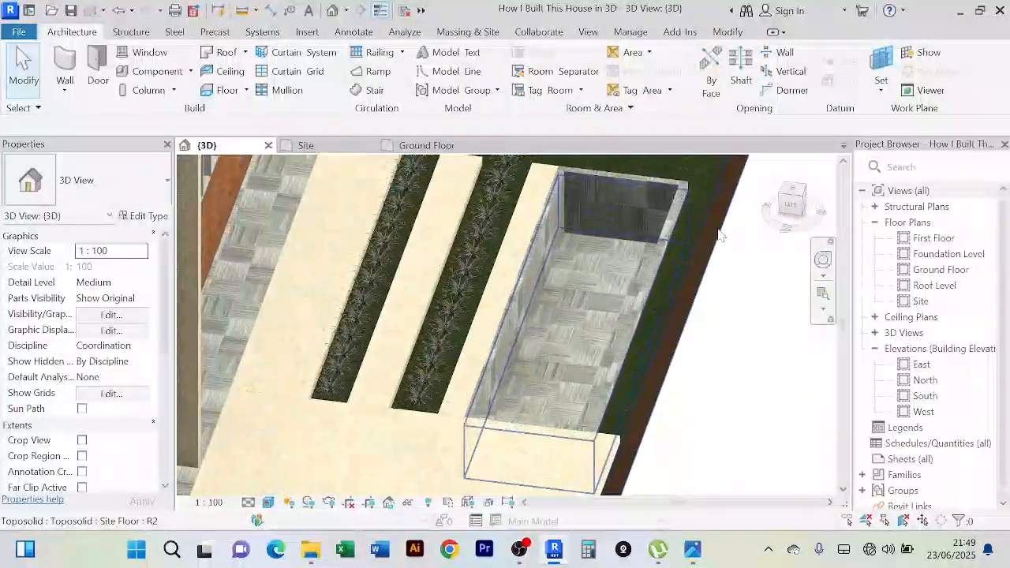
scroll(699, 270, up, 2)
scroll(698, 269, down, 3)
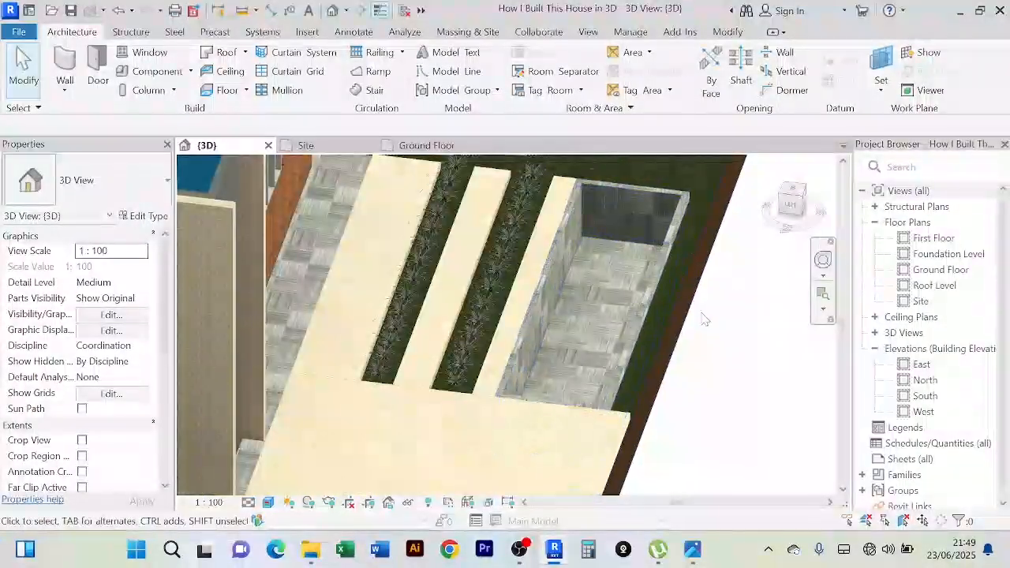
shift+middle_drag(693, 275, 306, 413)
scroll(592, 312, up, 3)
scroll(478, 352, down, 3)
shift+middle_drag(360, 387, 283, 395)
scroll(444, 319, up, 3)
scroll(445, 317, up, 2)
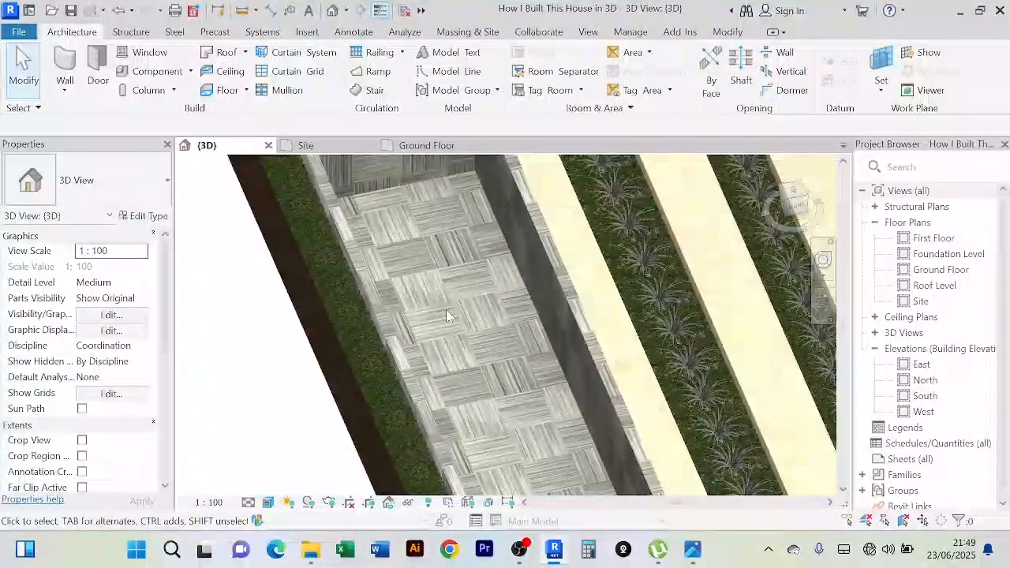
scroll(447, 316, down, 3)
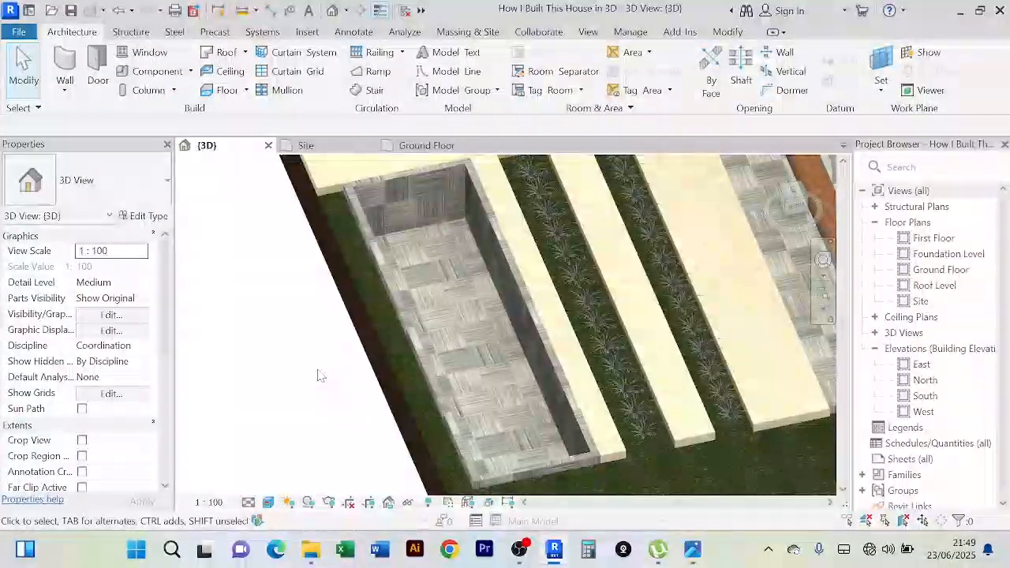
shift+middle_drag(319, 376, 508, 234)
shift+middle_drag(502, 222, 482, 312)
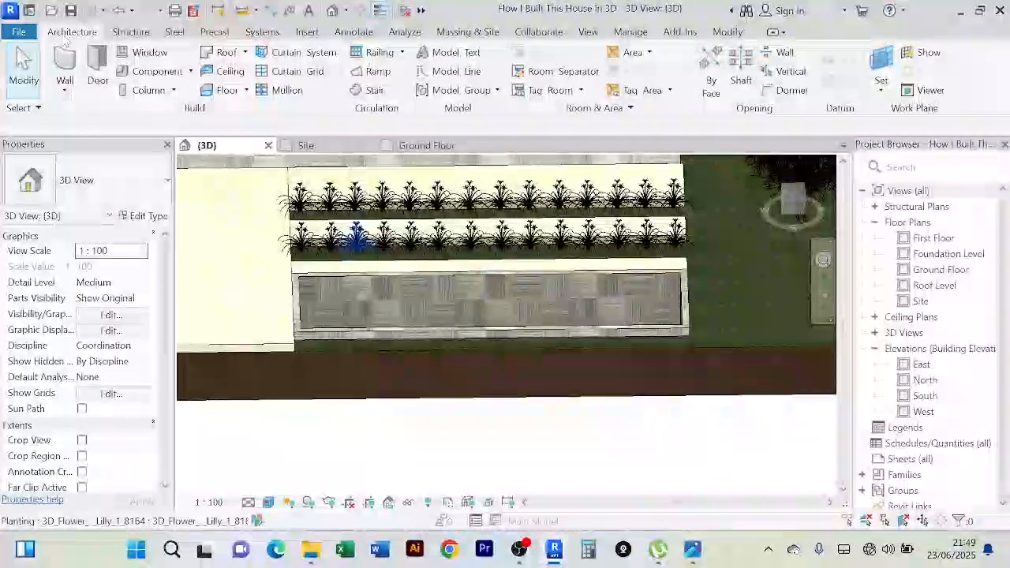
Step: Start a new in-place model component in the Generic Models category, dismissing the save reminder without saving
click(190, 71)
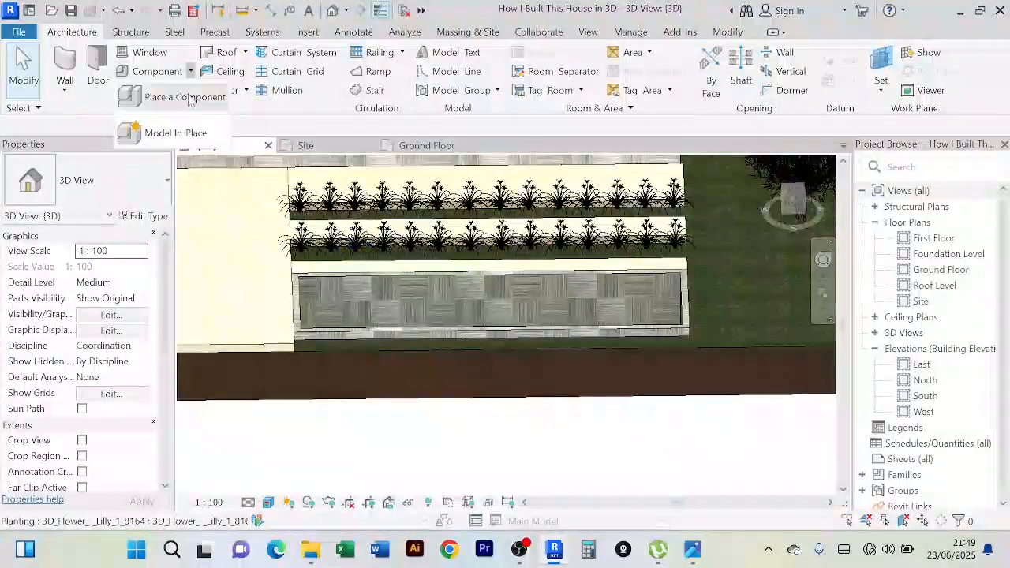
click(180, 135)
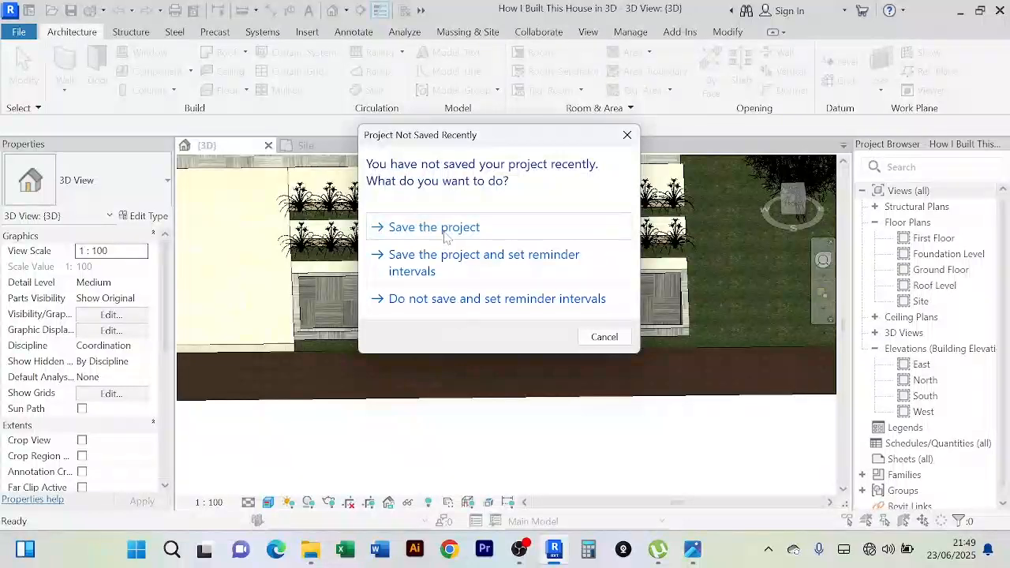
click(602, 340)
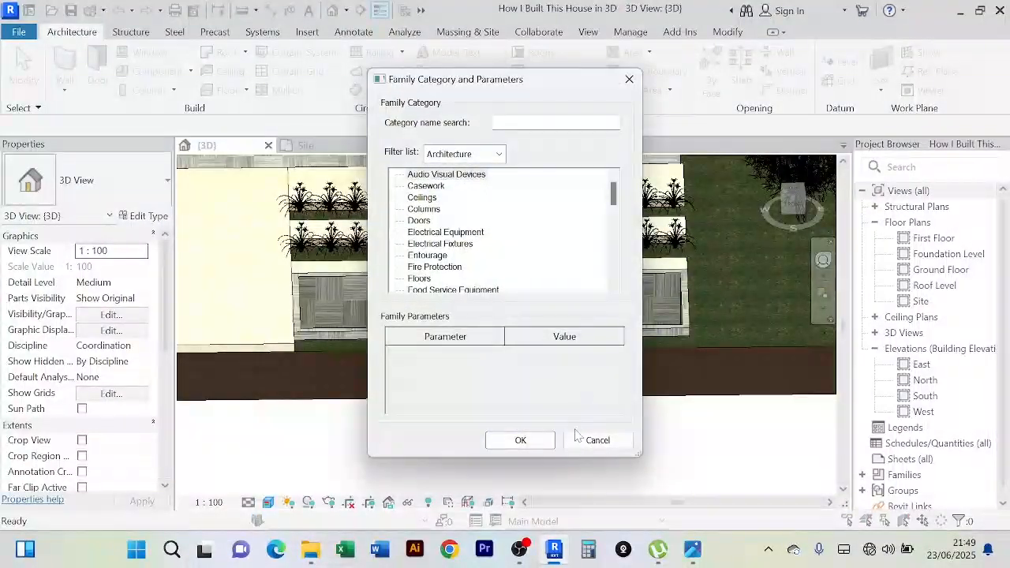
click(446, 232)
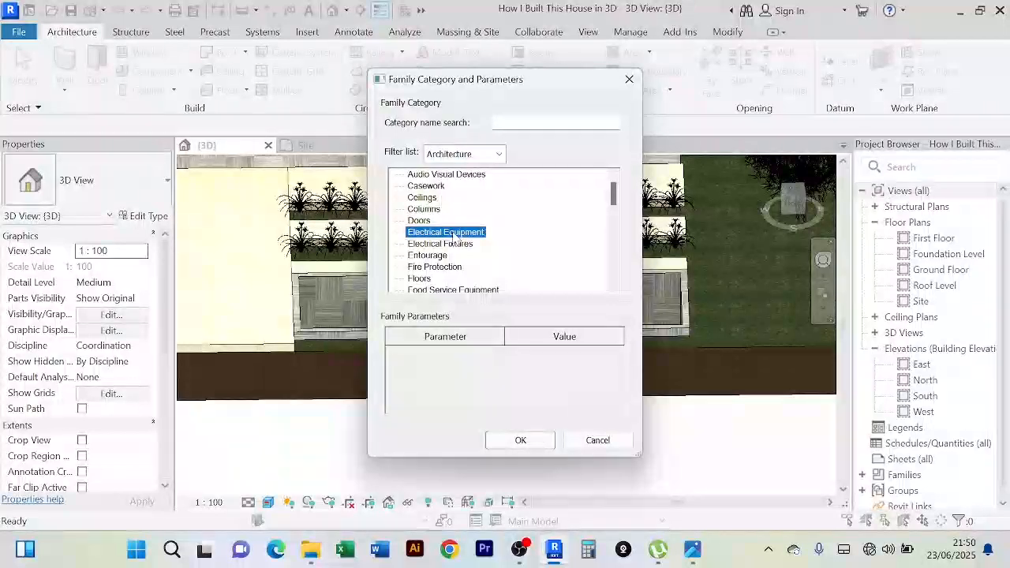
key(g)
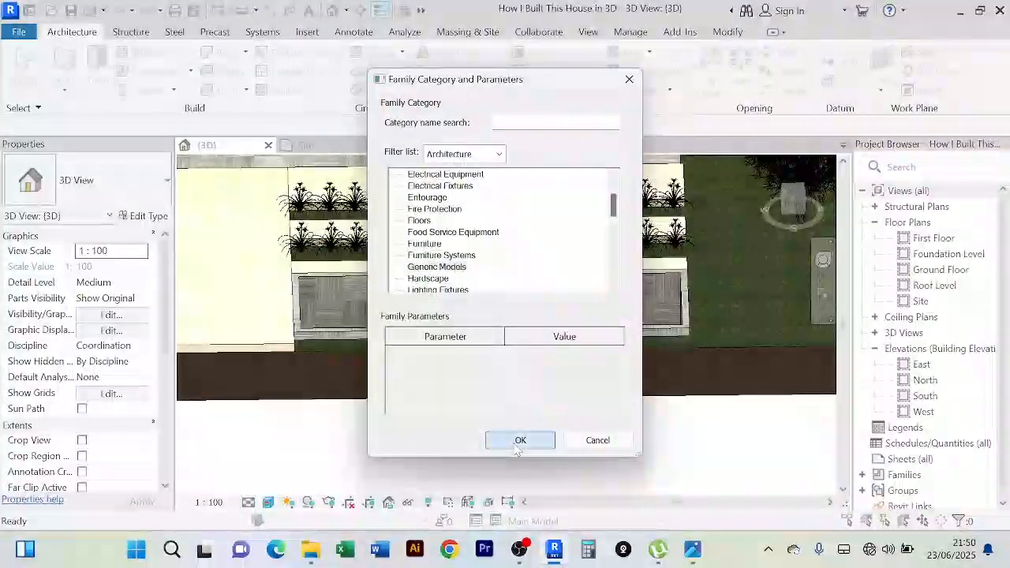
click(520, 439)
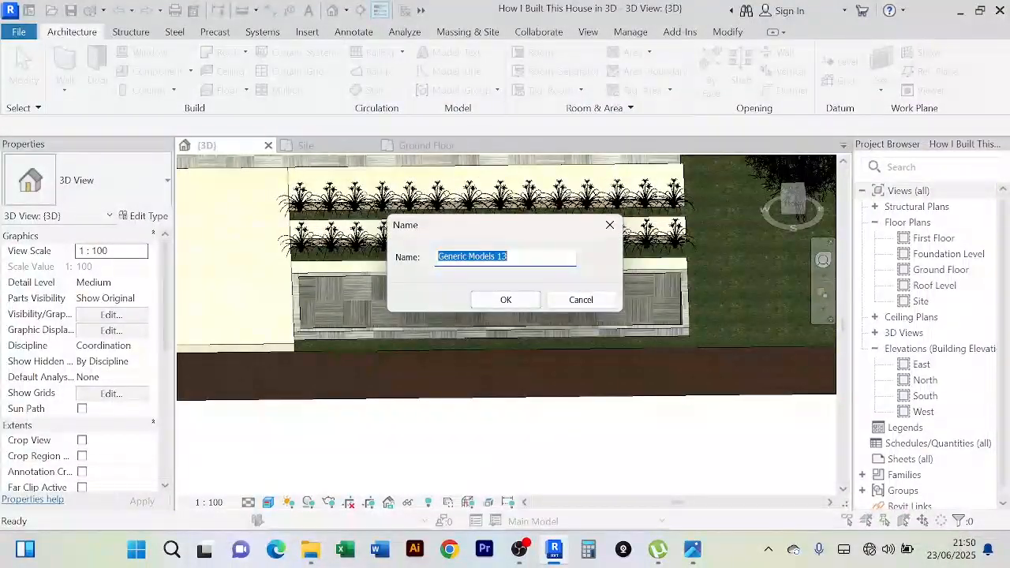
Step: Name the new in-place model Swimming
text(Swimm)
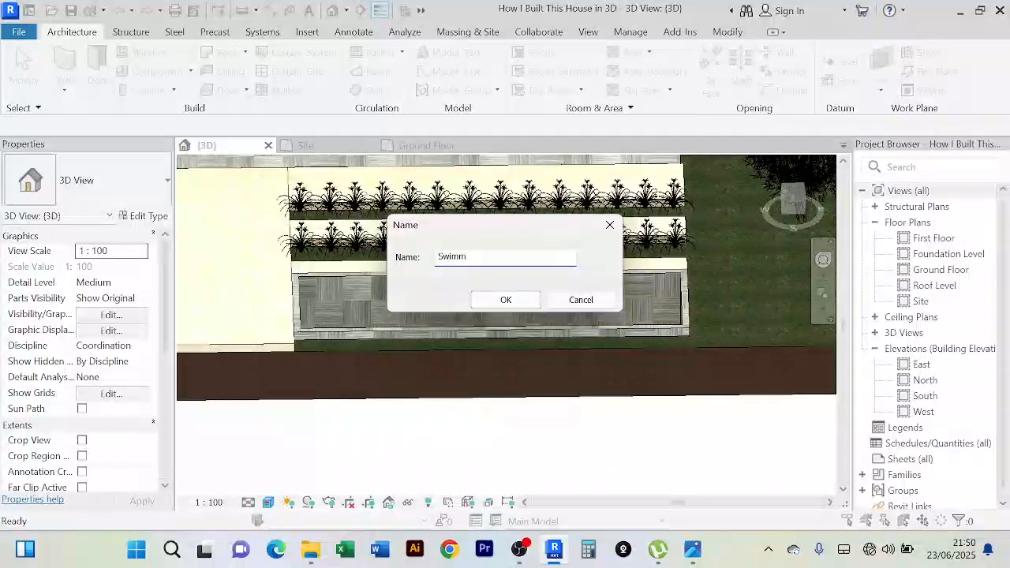
text(i)
text(ng Po)
key(BackSpace)
key(BackSpace)
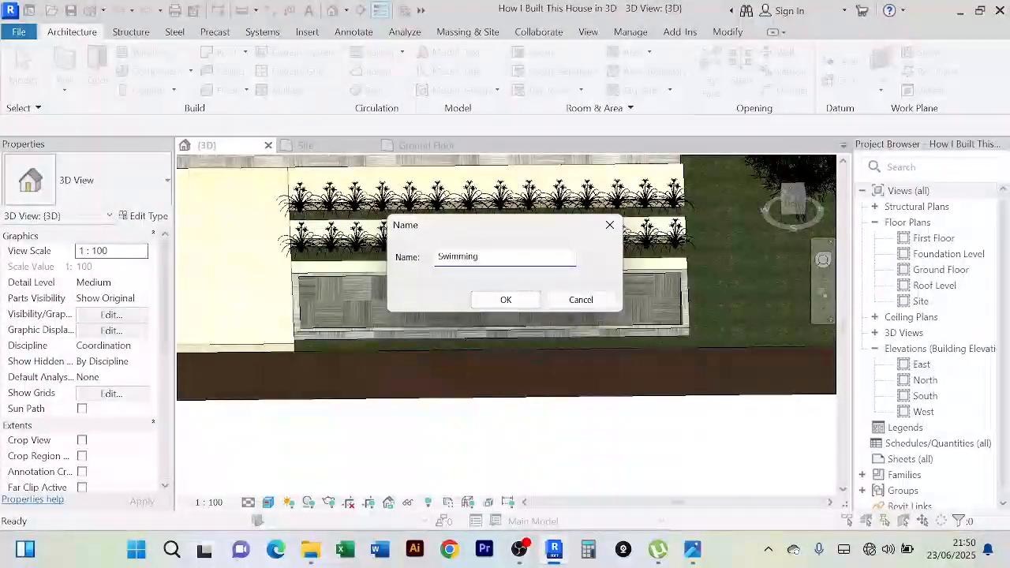
click(520, 306)
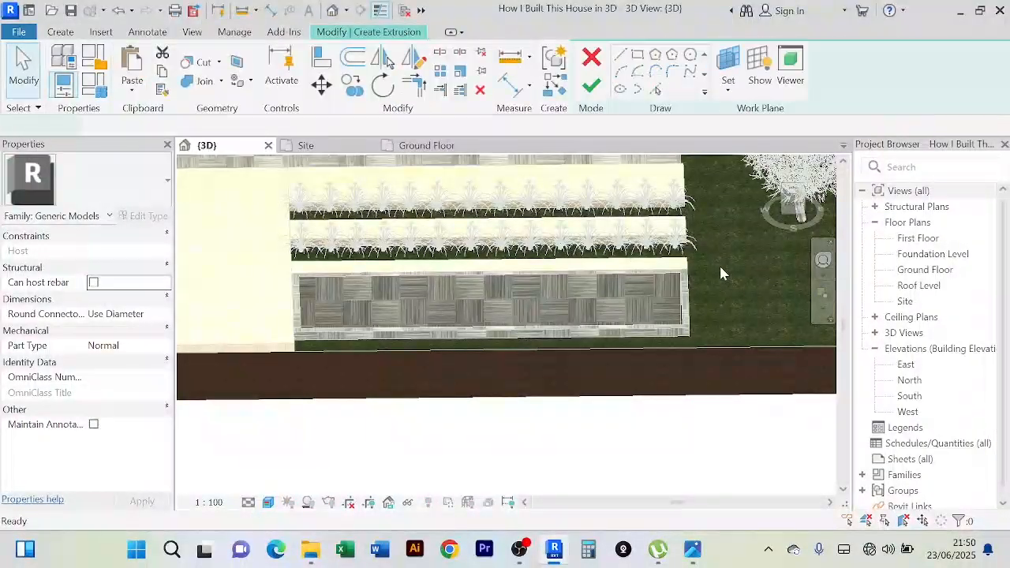
Step: Set the work plane of a new extrusion by picking a face of the Swimming Pool Wall floor
click(730, 67)
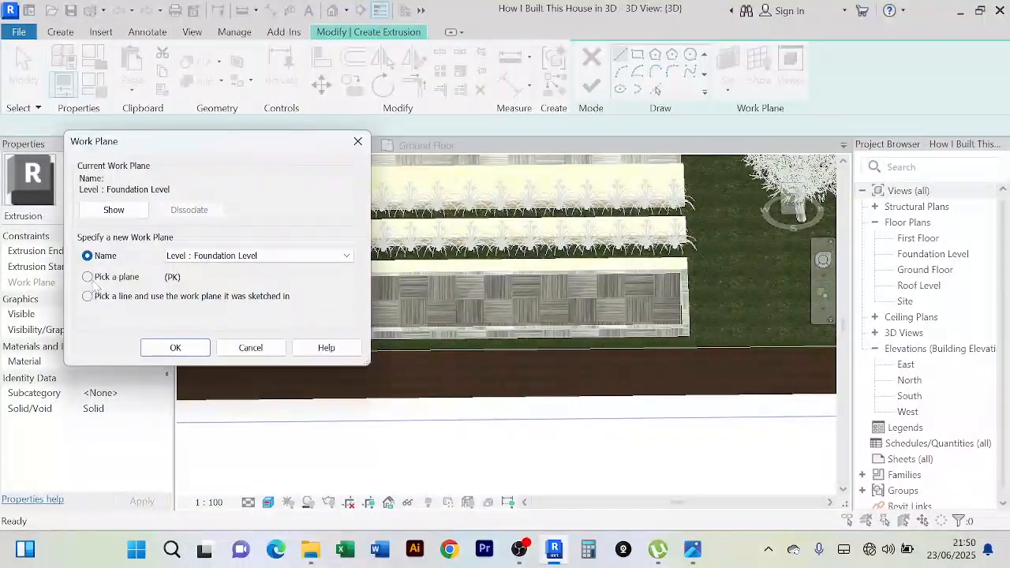
click(177, 349)
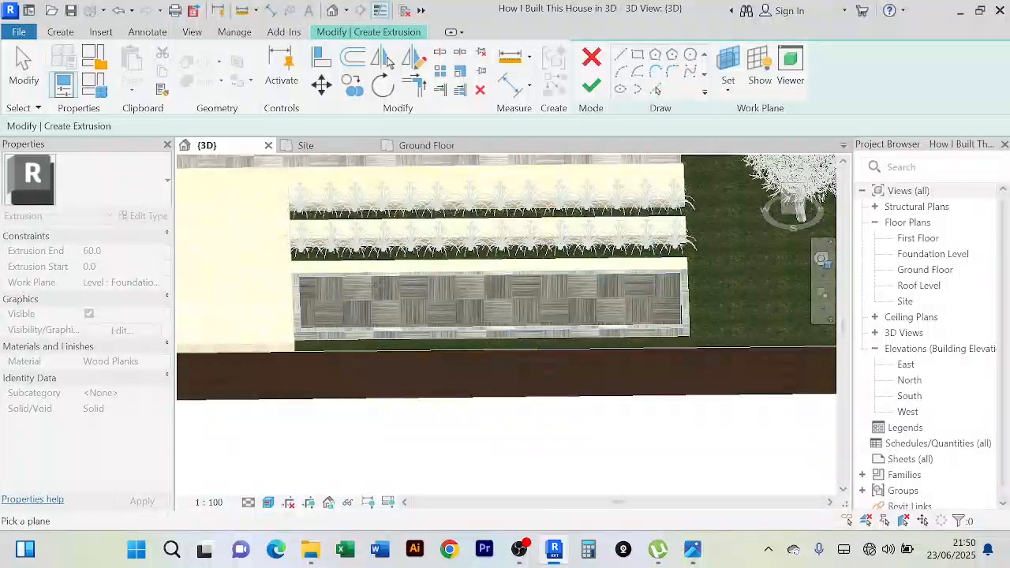
click(377, 276)
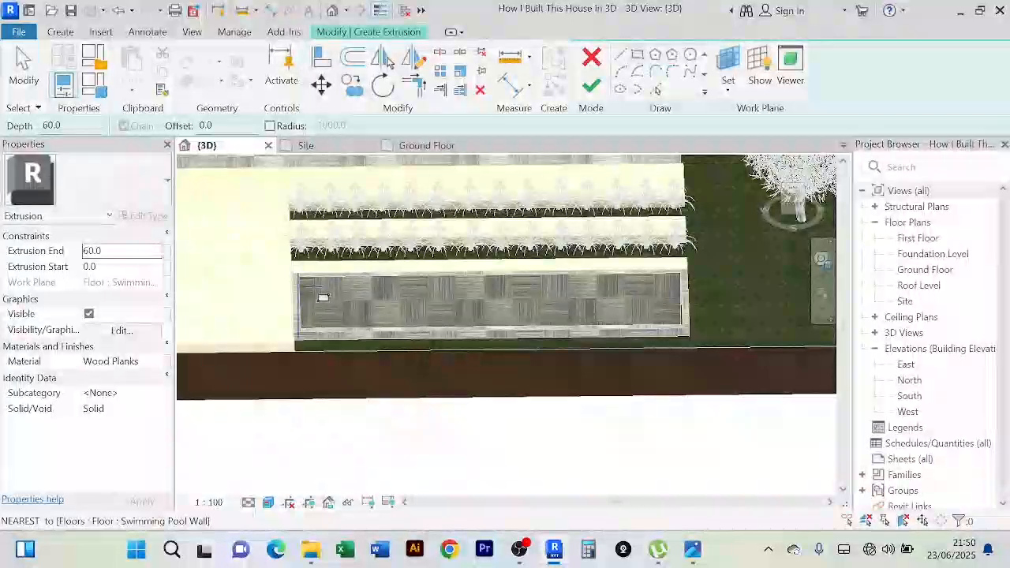
Step: Sketch a rectangle about 8197 mm long along the pool's inner edges and set the extrusion end to 500 mm
scroll(314, 291, up, 3)
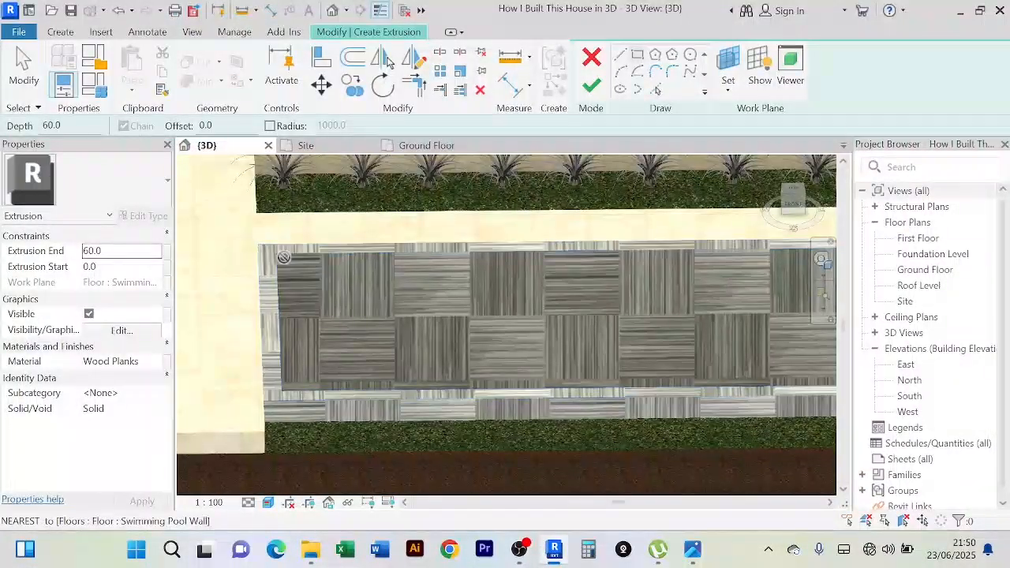
click(286, 259)
scroll(401, 343, down, 3)
middle_drag(417, 356, 415, 357)
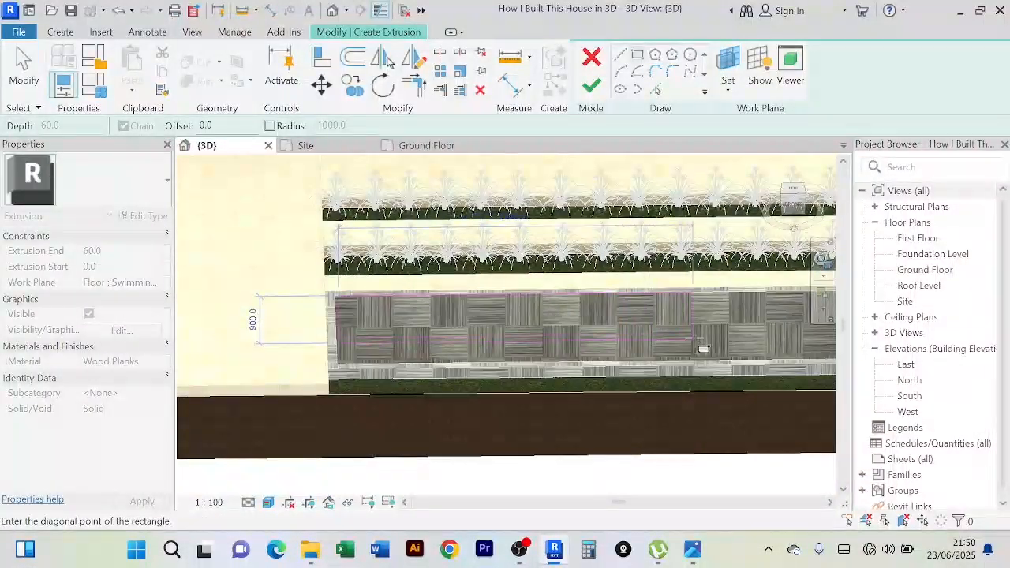
middle_drag(704, 349, 566, 351)
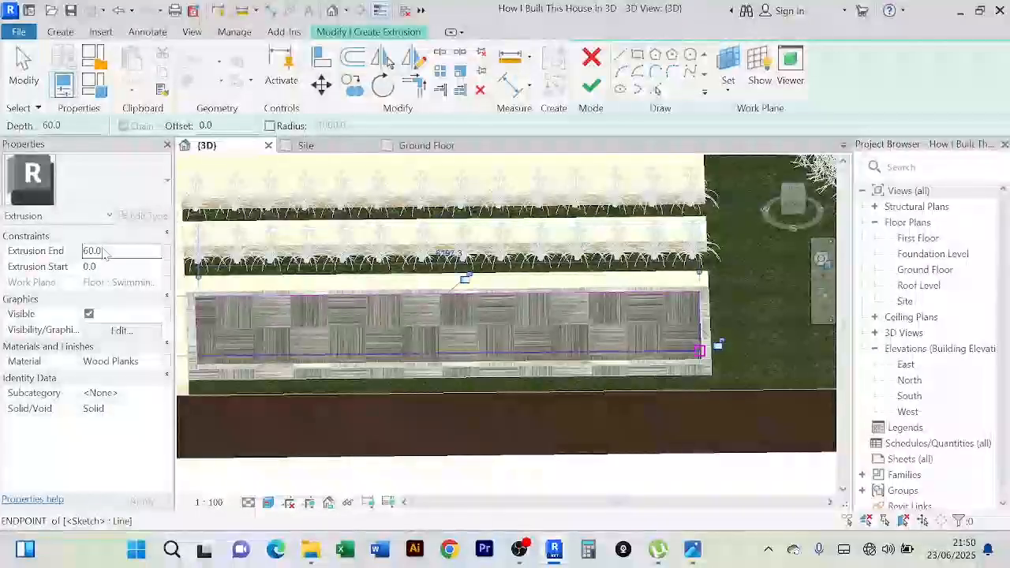
drag(139, 252, 83, 251)
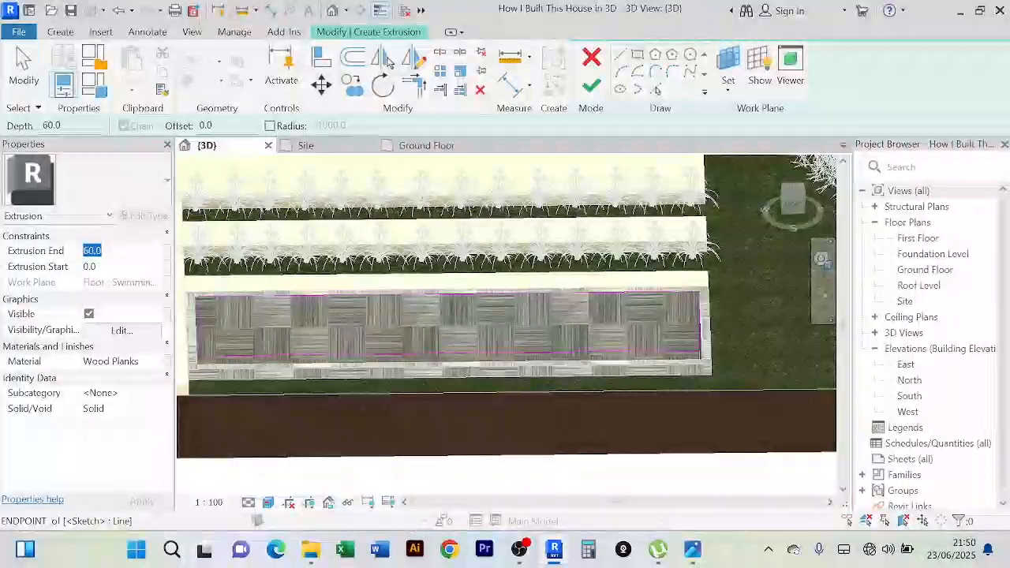
text(500)
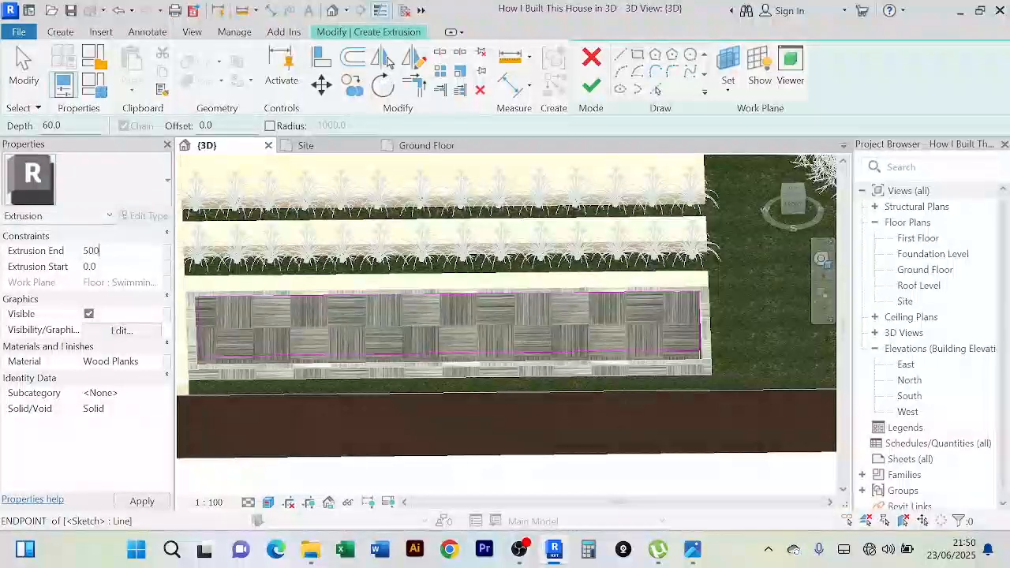
Step: Create a new material from the extrusion's material setting and try to rename it Water
click(156, 363)
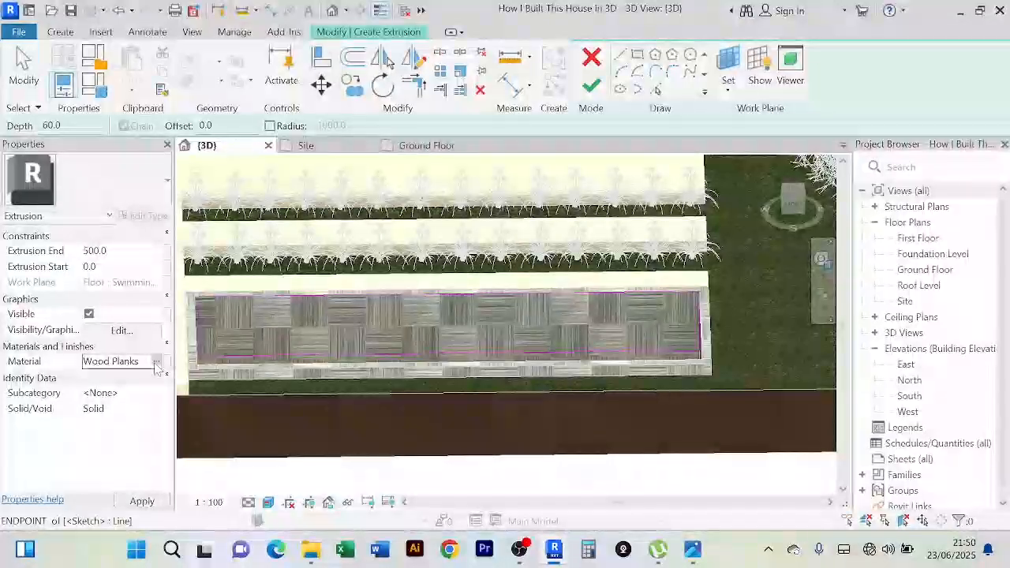
click(158, 362)
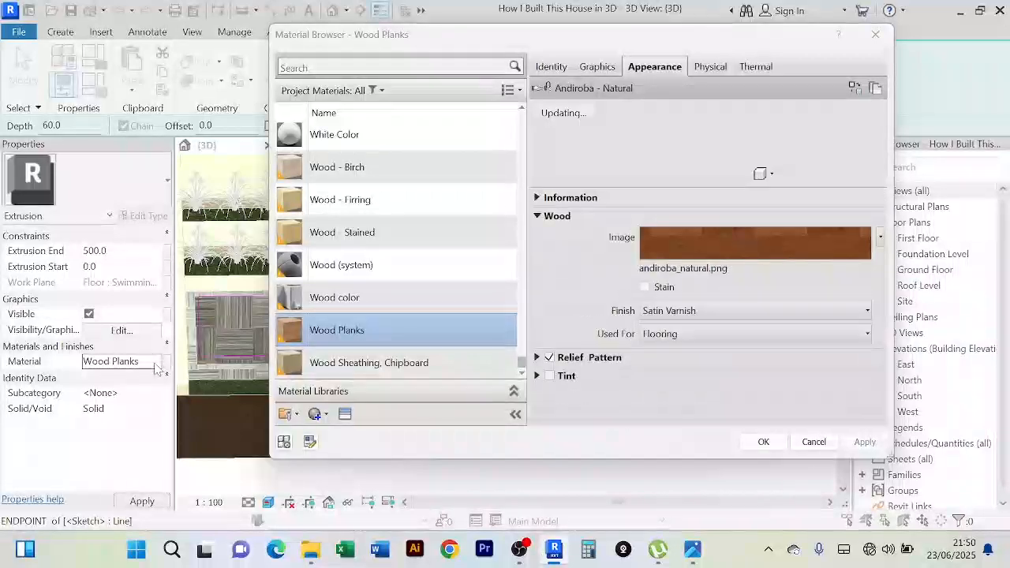
click(325, 419)
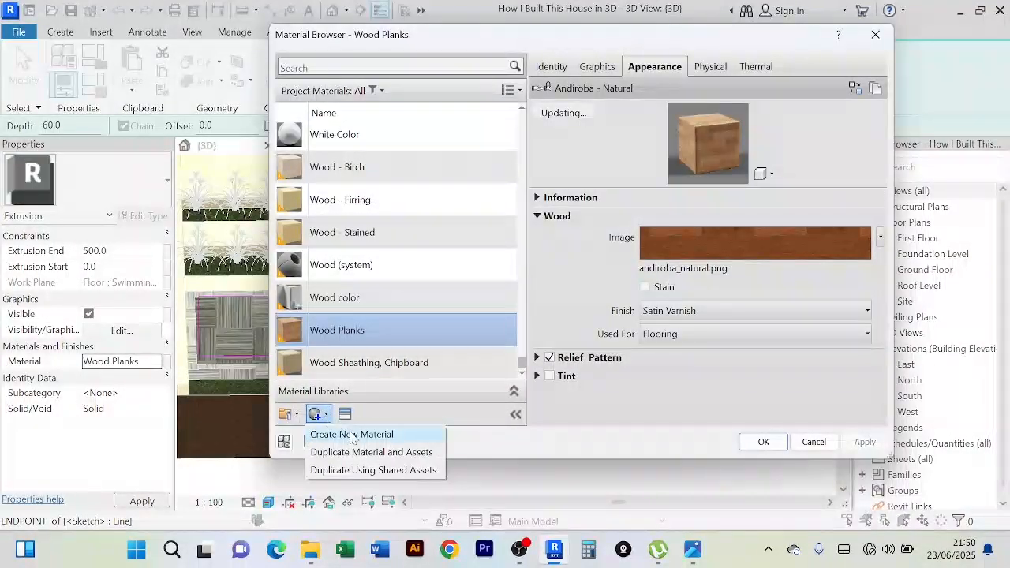
click(343, 432)
right_click(360, 250)
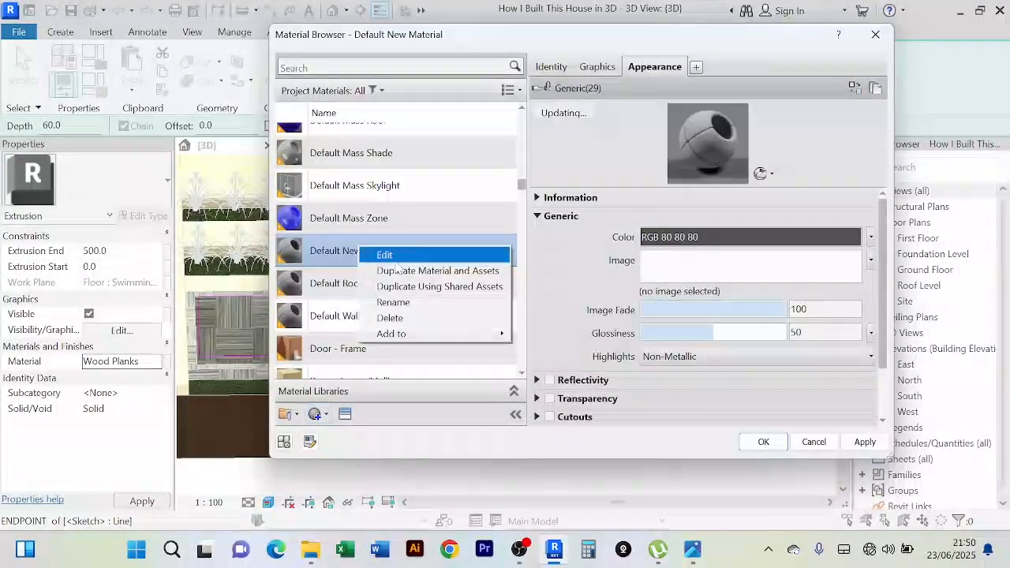
click(378, 296)
text(W)
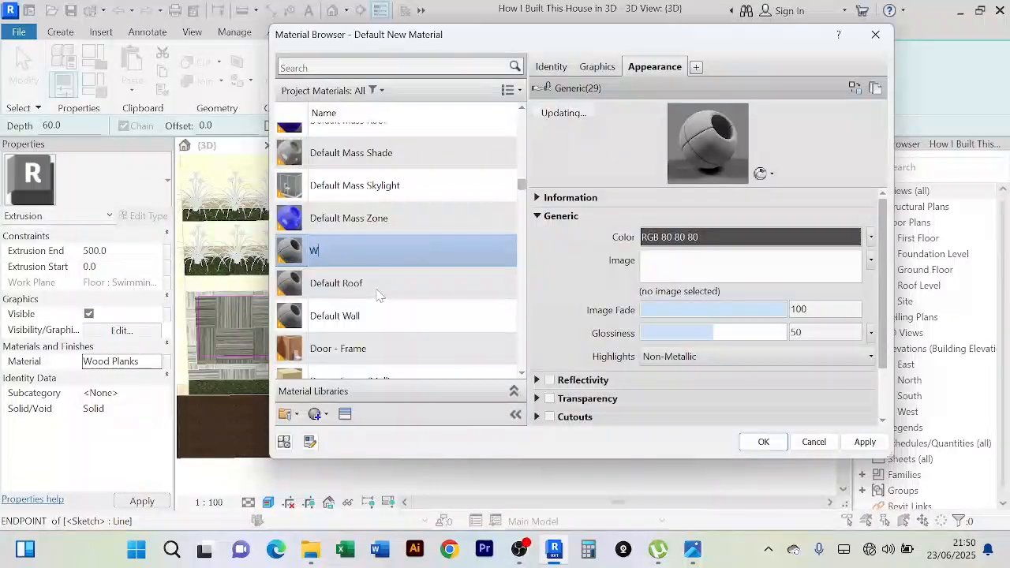
text(ater)
key(Return)
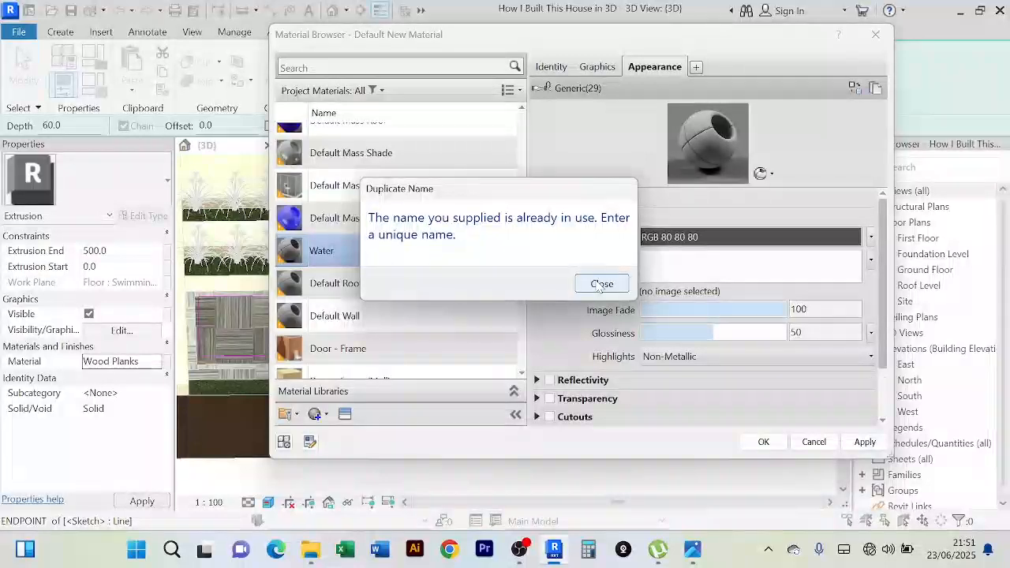
click(602, 284)
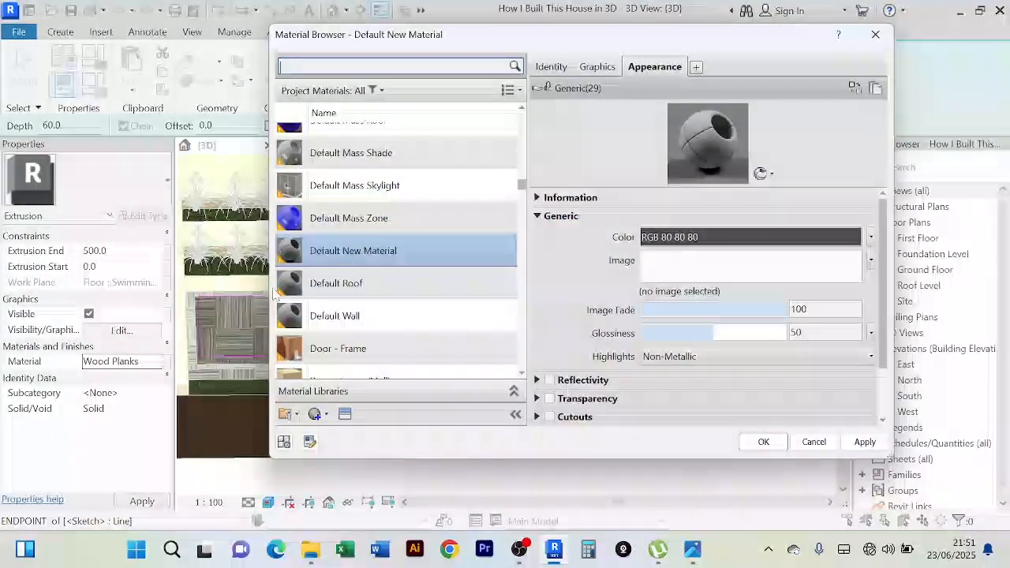
Step: Rename the default new material as Swimming Wagter
right_click(357, 252)
click(434, 310)
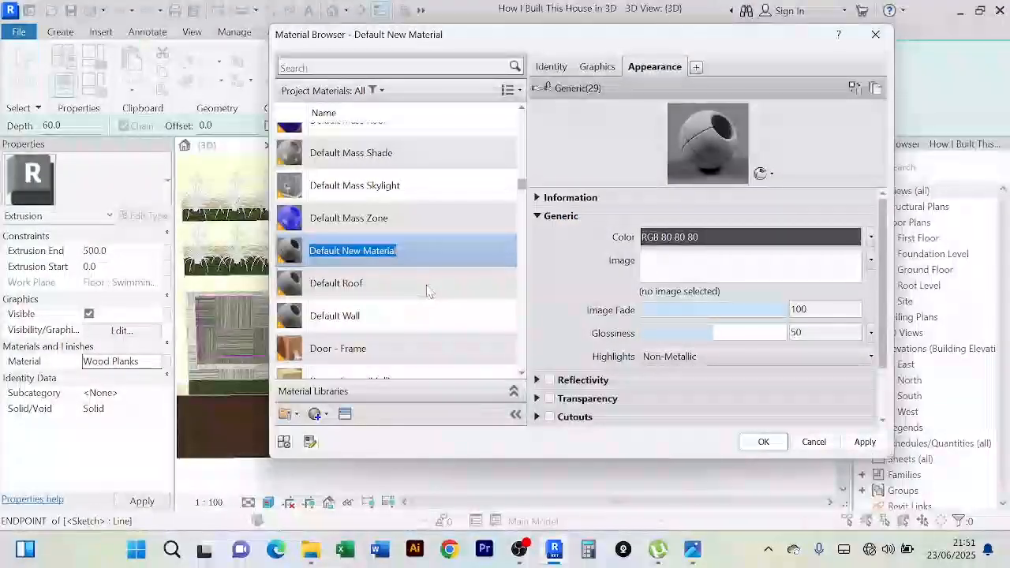
text(Swimm)
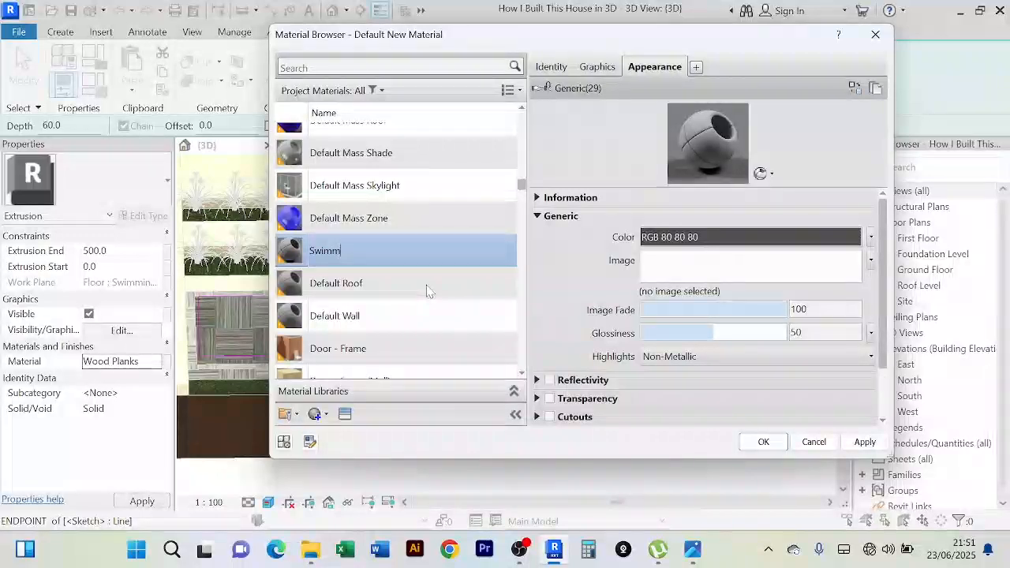
text(iung)
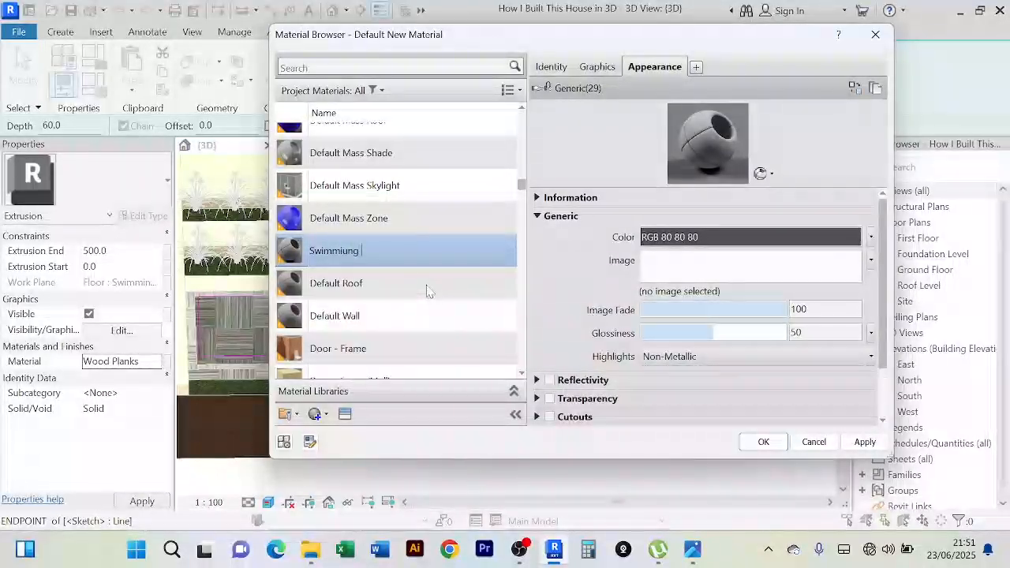
key(BackSpace)
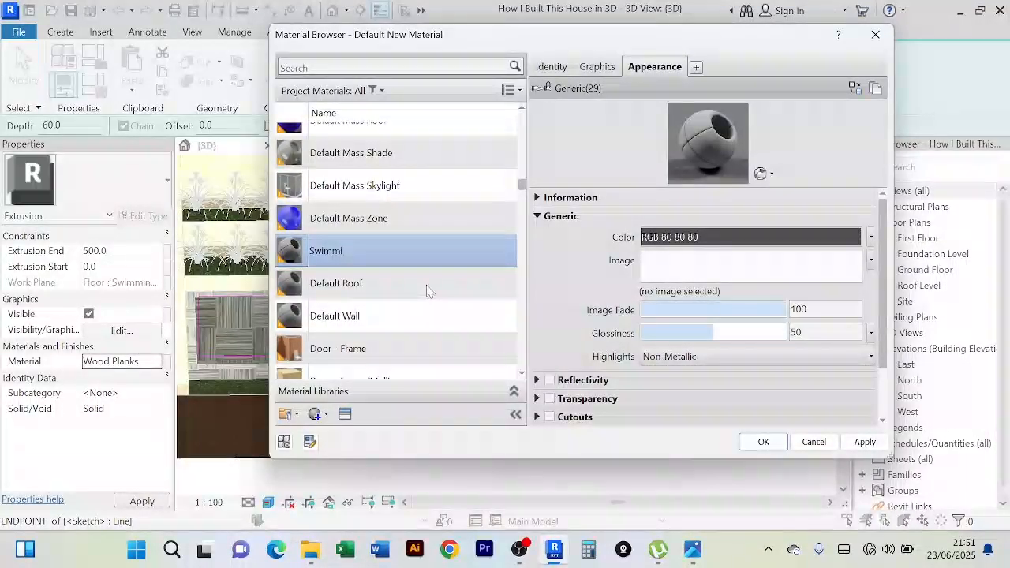
text(ng Wagter)
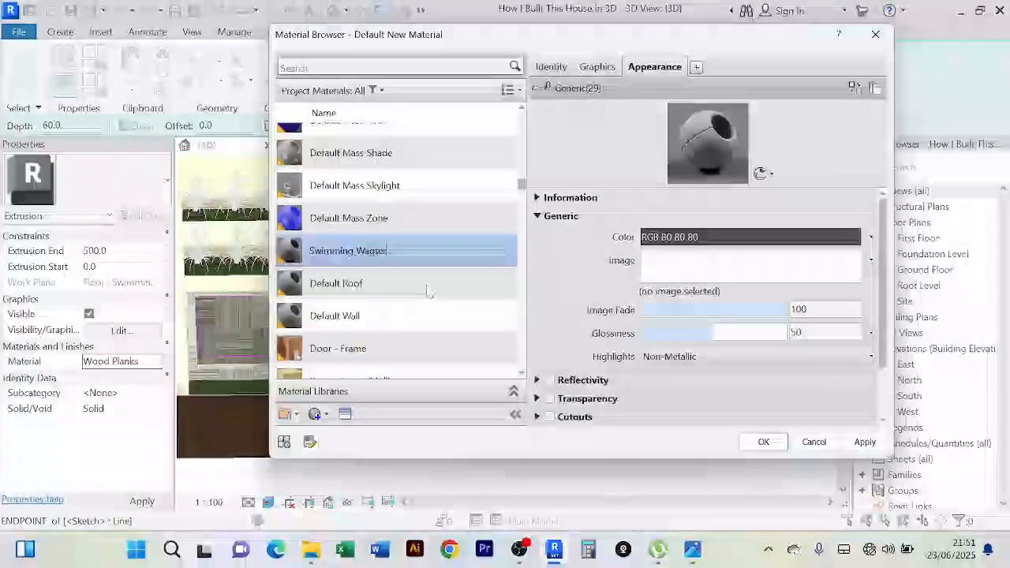
key(Return)
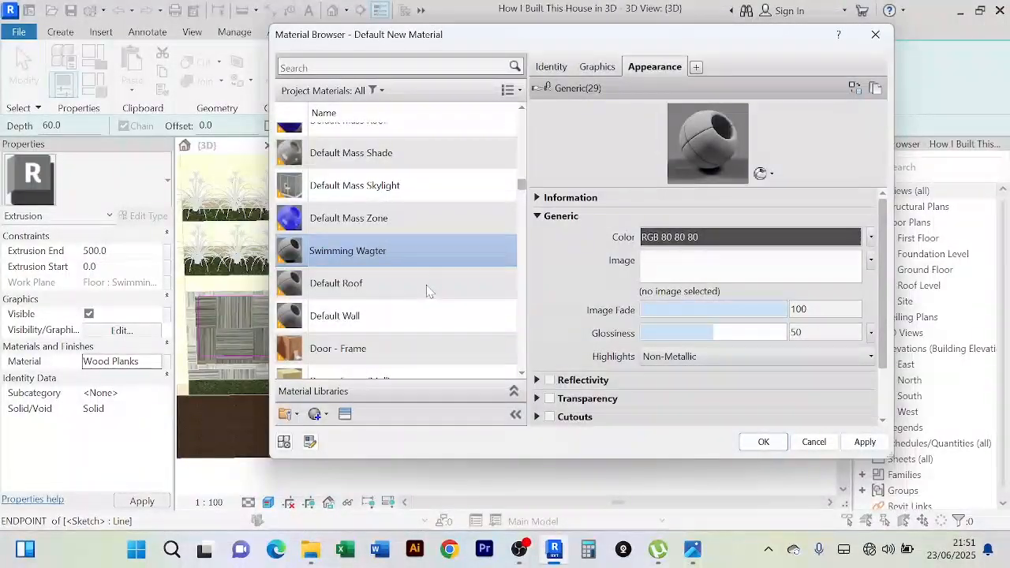
key(BackSpace)
key(BackSpace)
key(BackSpace)
text(gter)
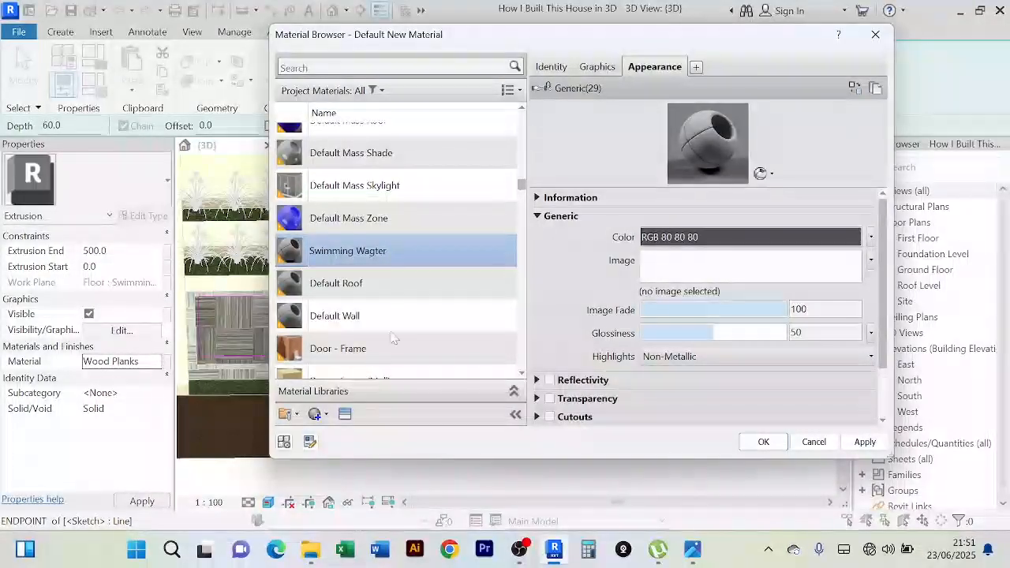
Step: Search the project materials for water and assign the existing Water material to the extrusion
click(401, 291)
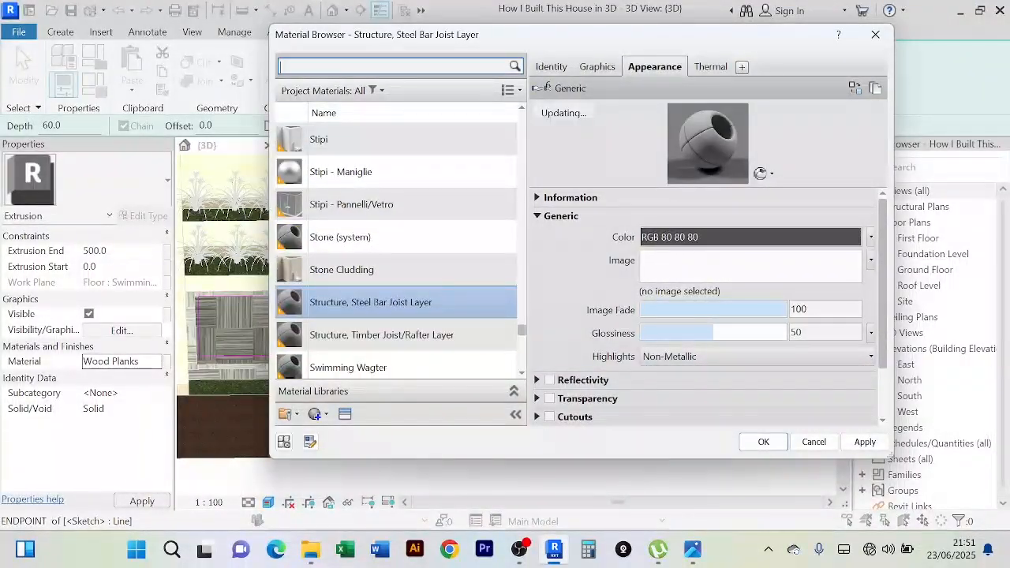
text(water)
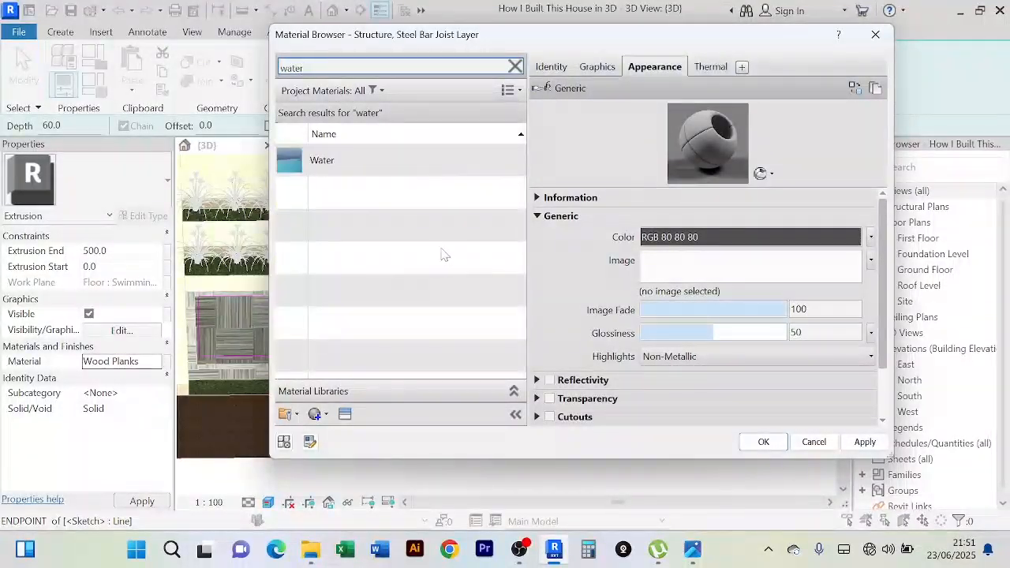
click(400, 169)
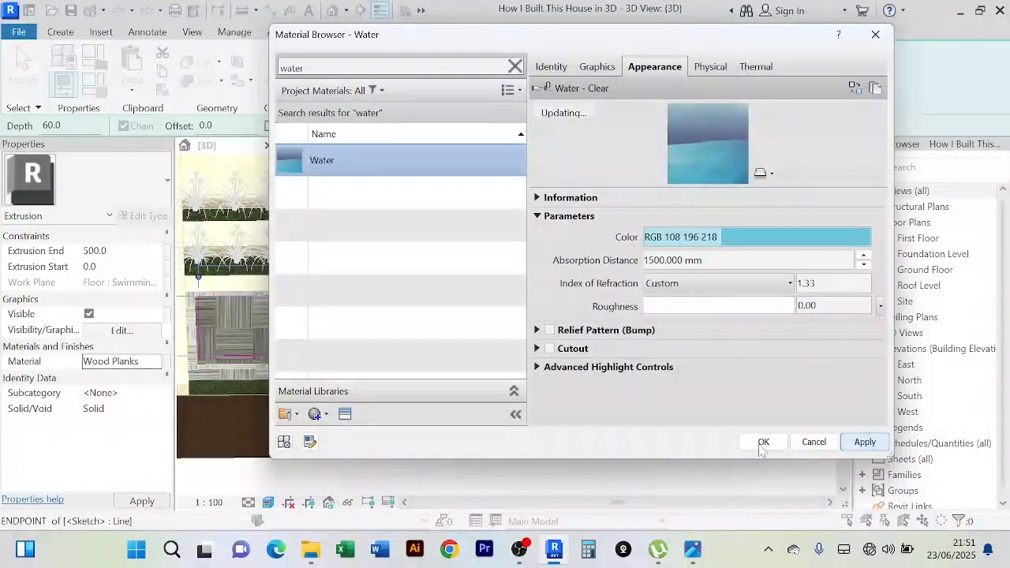
click(763, 443)
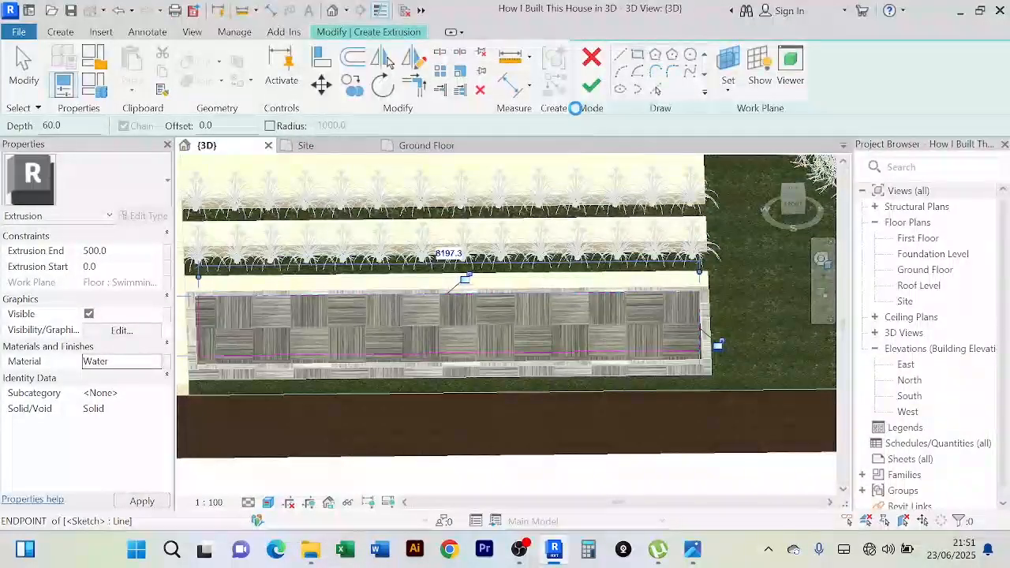
Step: Finish the water extrusion over the pool floor
click(591, 85)
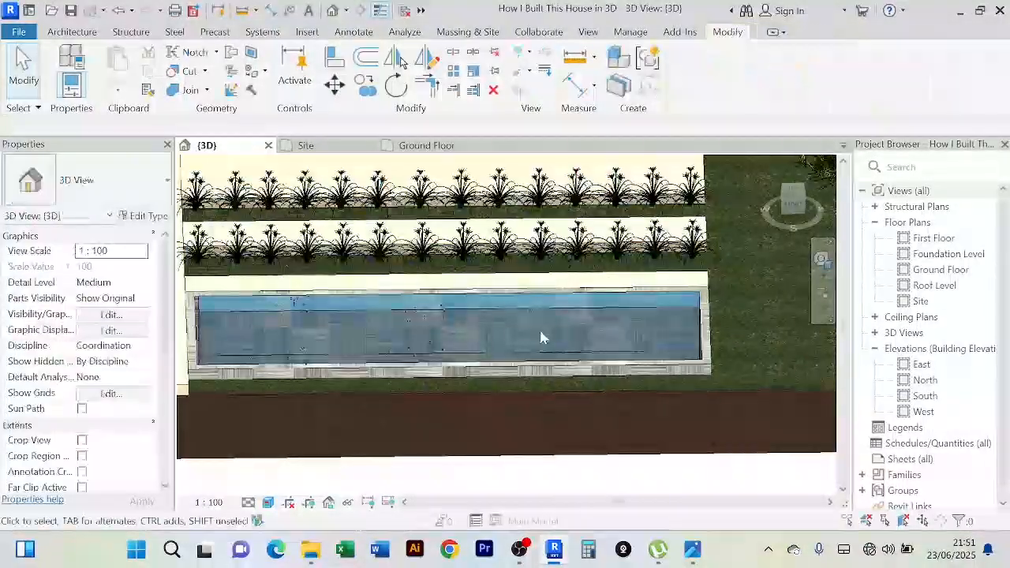
scroll(541, 338, down, 3)
shift+middle_drag(537, 344, 388, 370)
scroll(540, 343, up, 2)
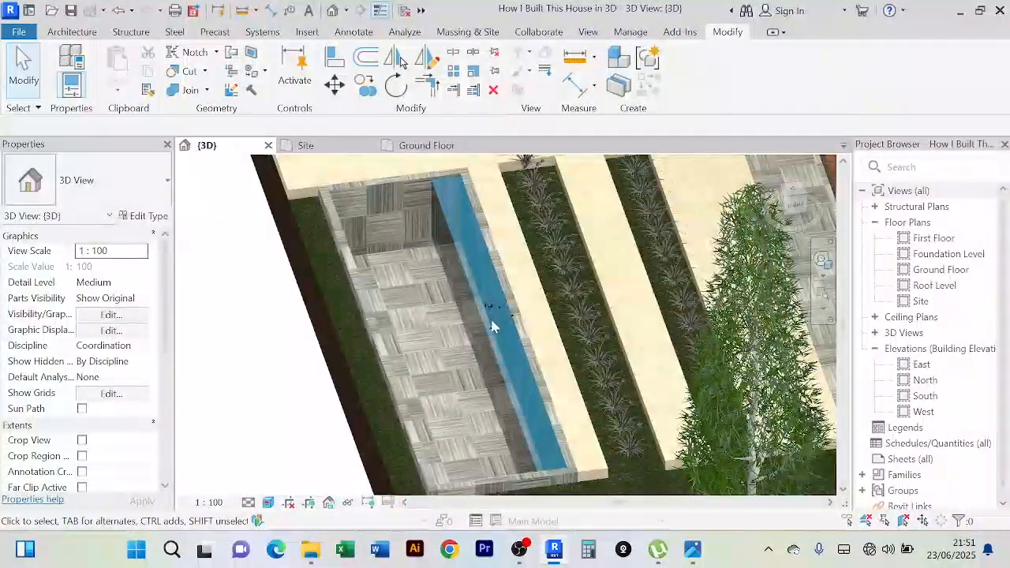
scroll(491, 320, up, 2)
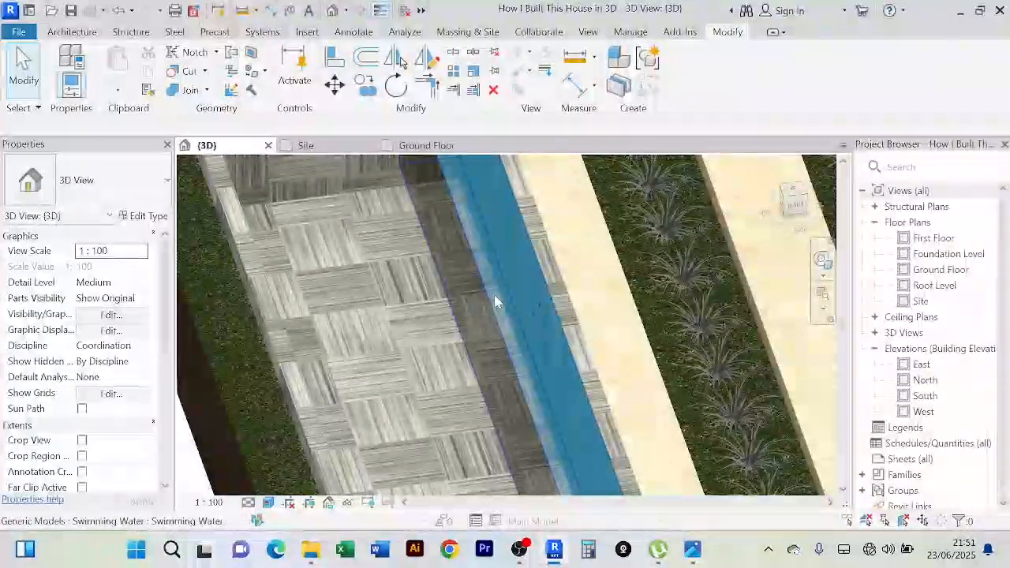
Step: Stretch the water body across the pool's width so it reaches both long walls
click(496, 302)
scroll(496, 316, down, 3)
shift+middle_drag(497, 340, 493, 319)
scroll(492, 327, up, 4)
scroll(494, 332, down, 2)
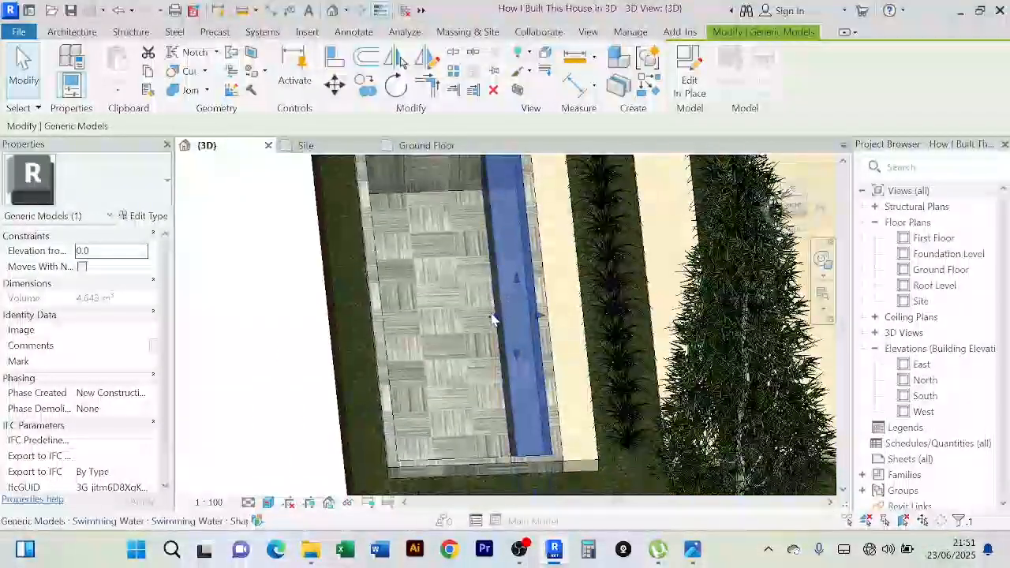
drag(491, 319, 384, 328)
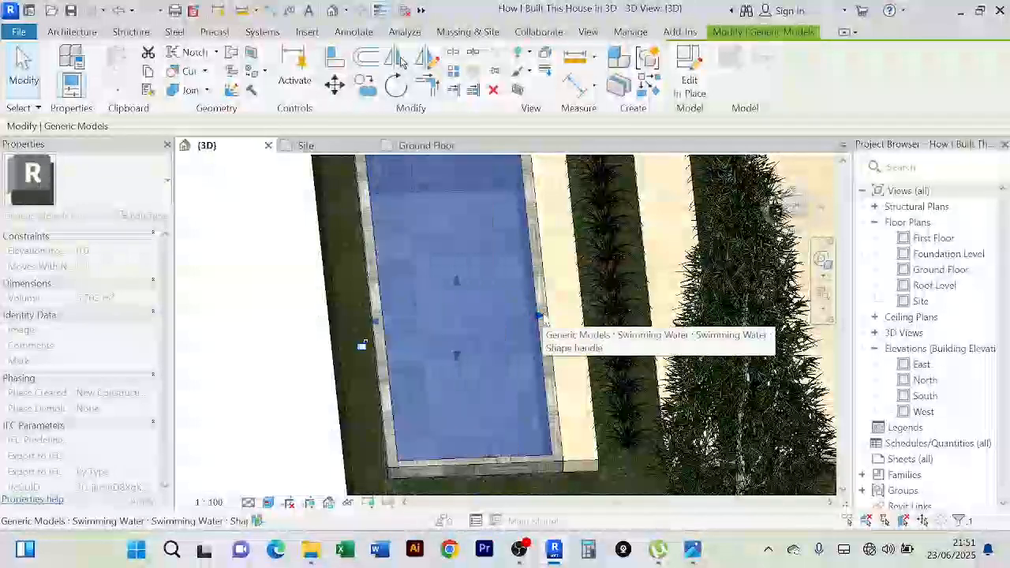
drag(543, 313, 549, 315)
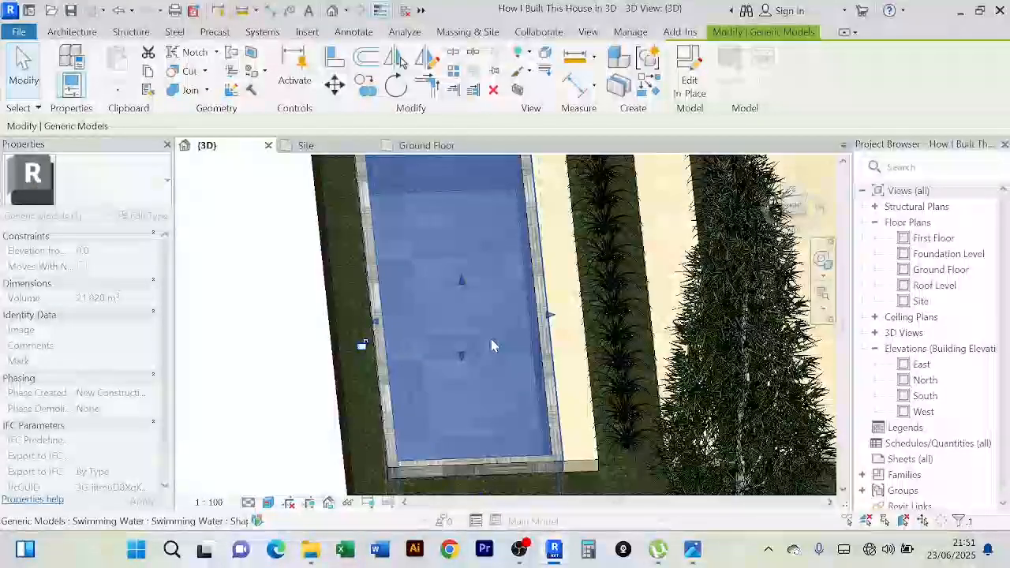
Step: Stretch the water body's short end to the pool wall beside the large paved area
scroll(488, 341, down, 3)
shift+middle_drag(483, 352, 668, 369)
scroll(331, 340, up, 5)
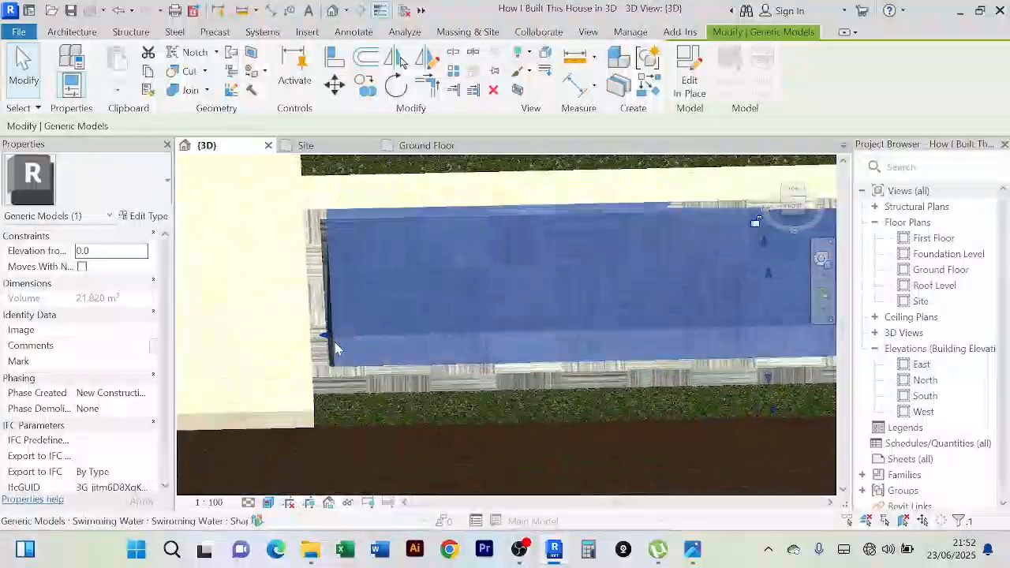
drag(326, 338, 449, 335)
scroll(450, 338, down, 5)
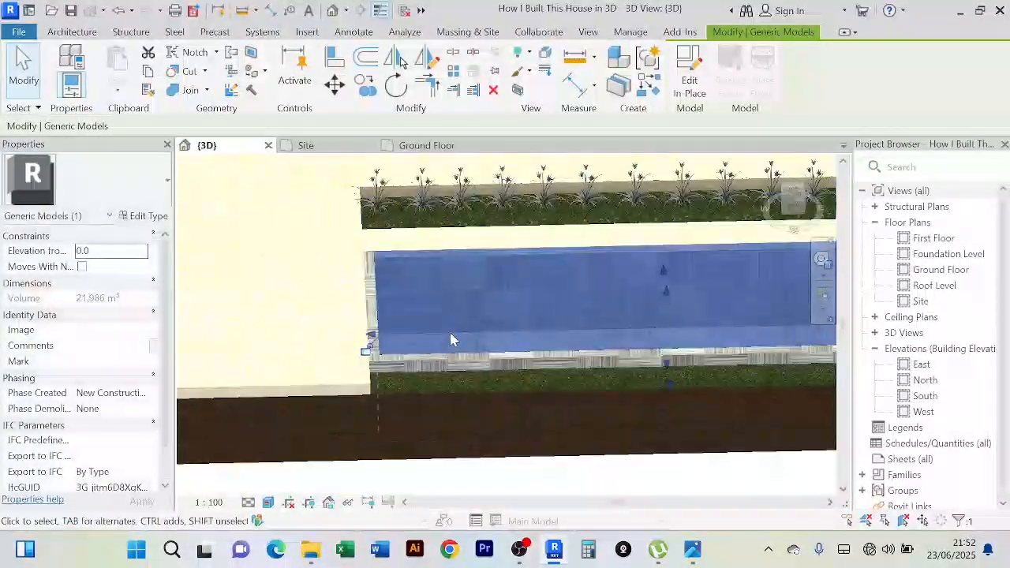
Step: Examine the filled pool and the surrounding paving from several angles
scroll(460, 352, down, 6)
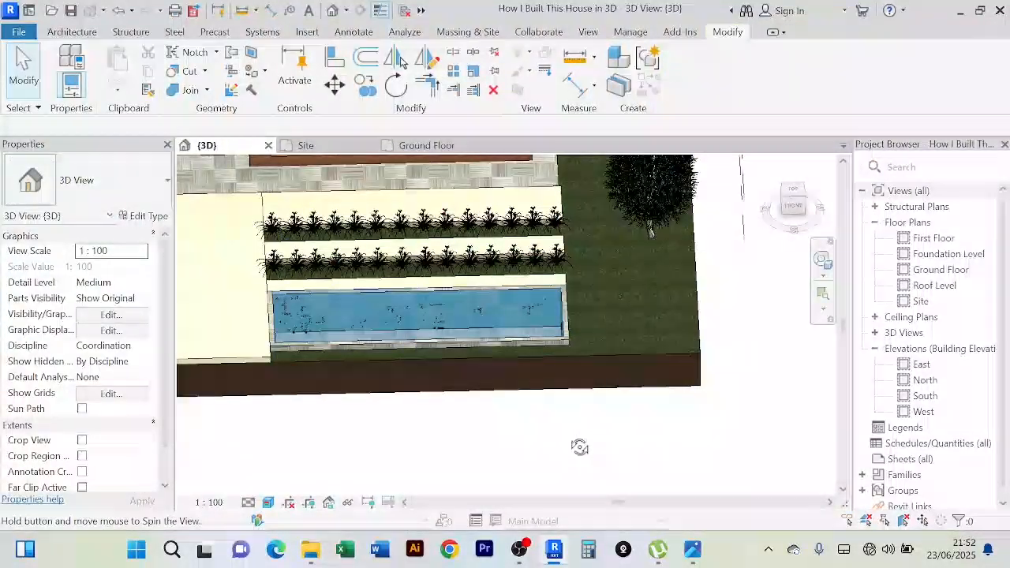
shift+middle_drag(580, 448, 368, 451)
scroll(386, 311, up, 5)
scroll(244, 338, down, 4)
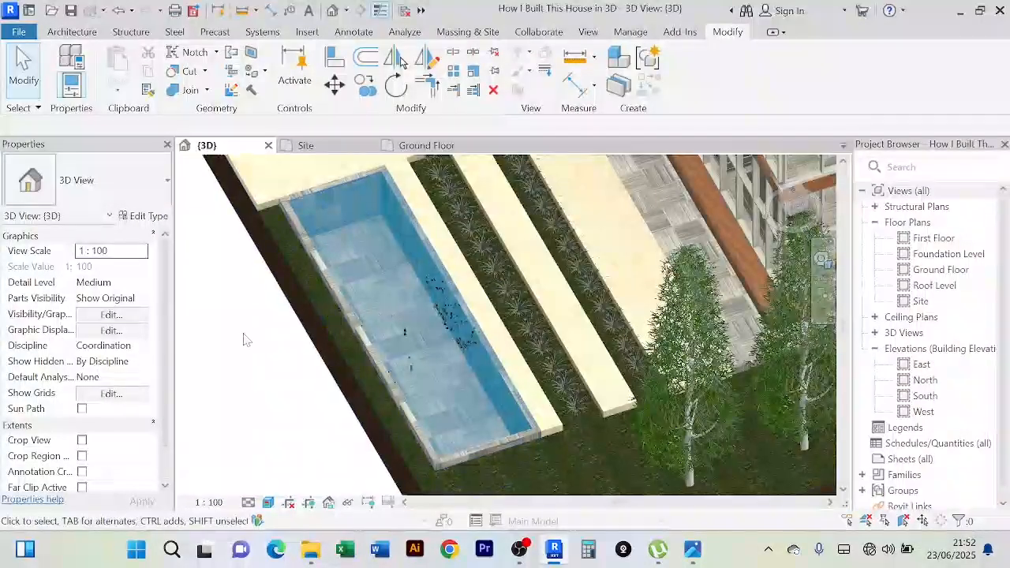
scroll(300, 334, up, 3)
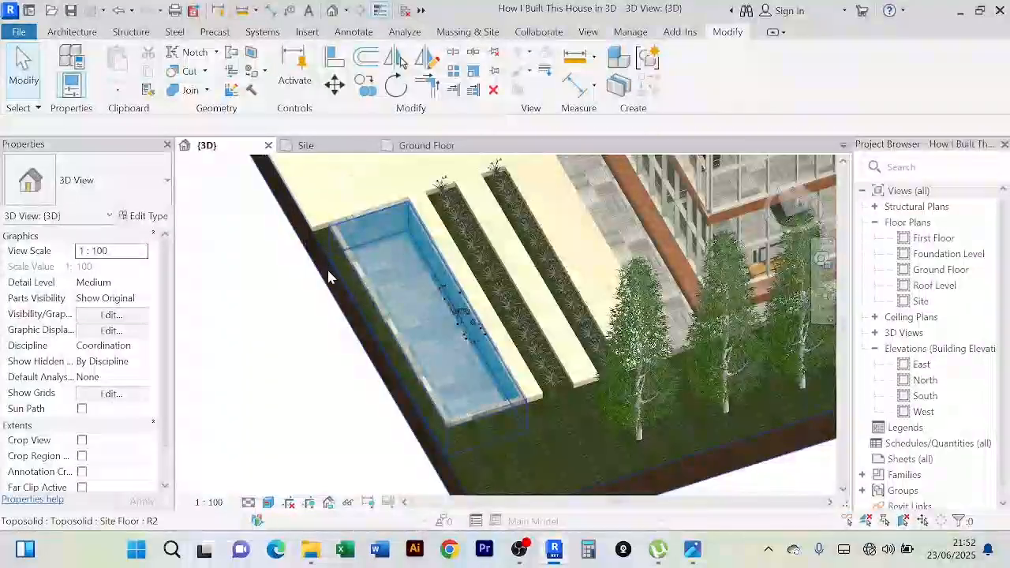
scroll(273, 295, down, 4)
shift+middle_drag(271, 300, 447, 374)
scroll(457, 245, up, 3)
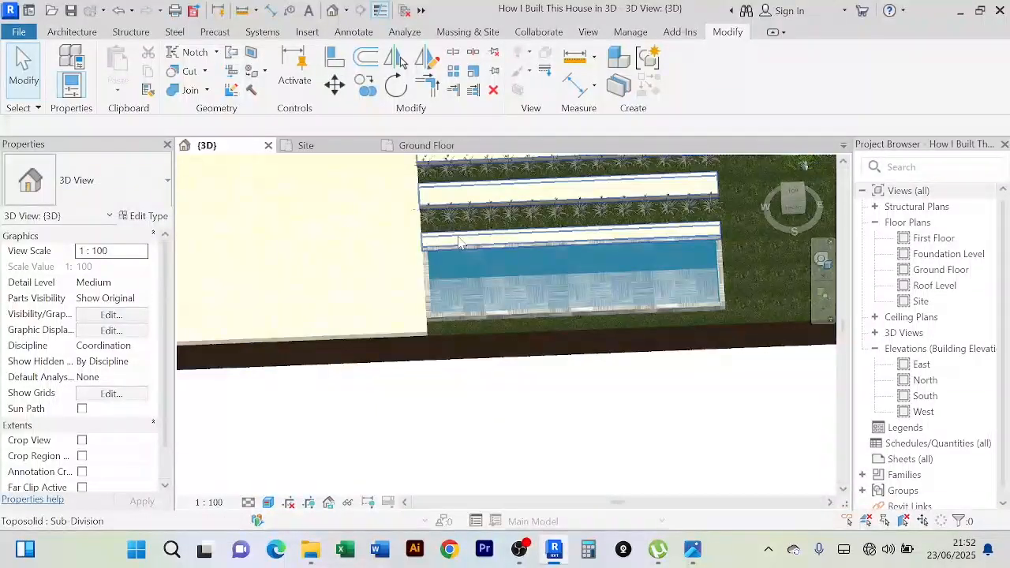
Step: Edit the large Tiles sub-division's boundary in the Site plan, picking the pool's front and outer end edges as boundary lines
click(459, 242)
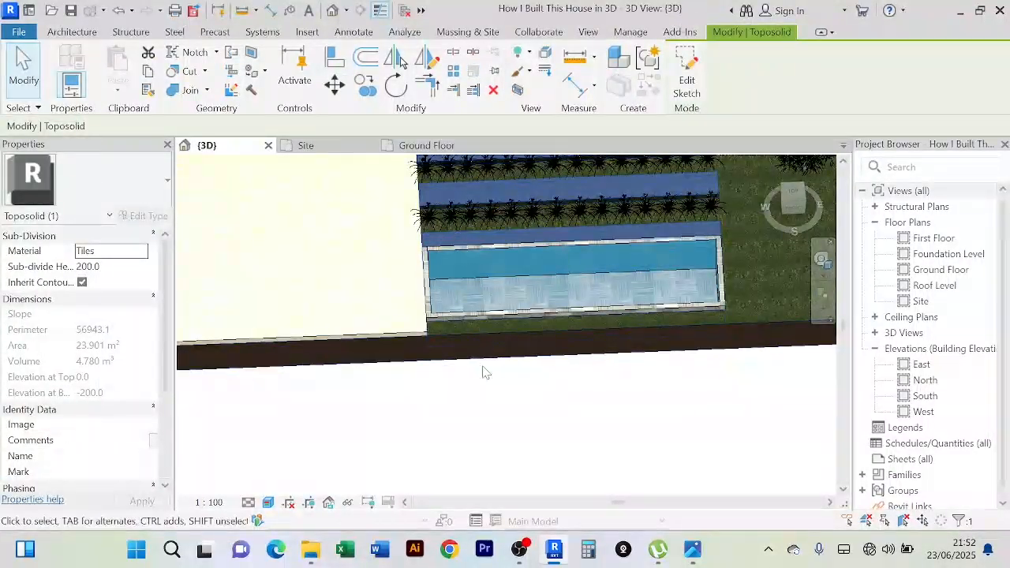
click(419, 335)
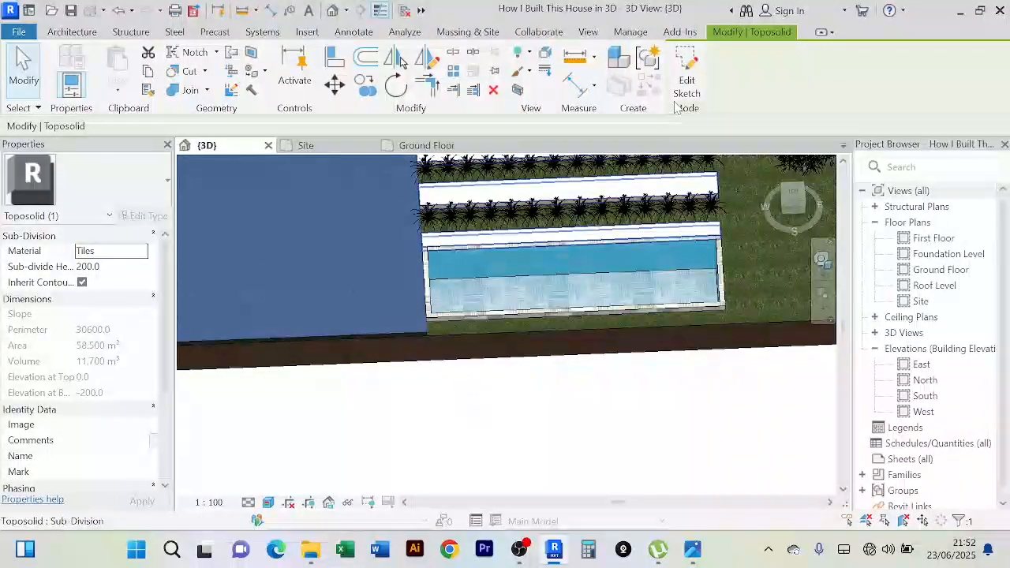
click(696, 83)
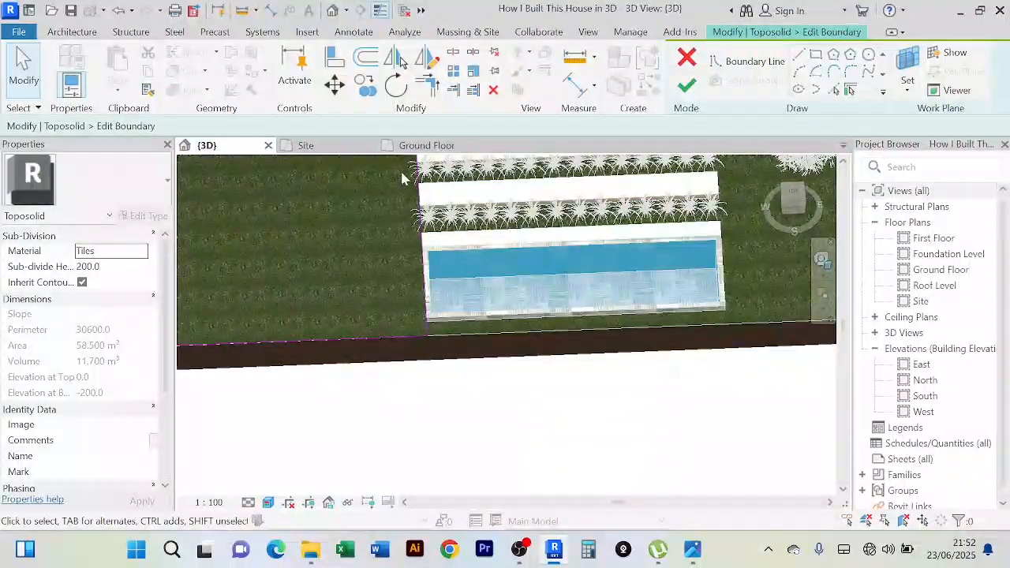
click(310, 147)
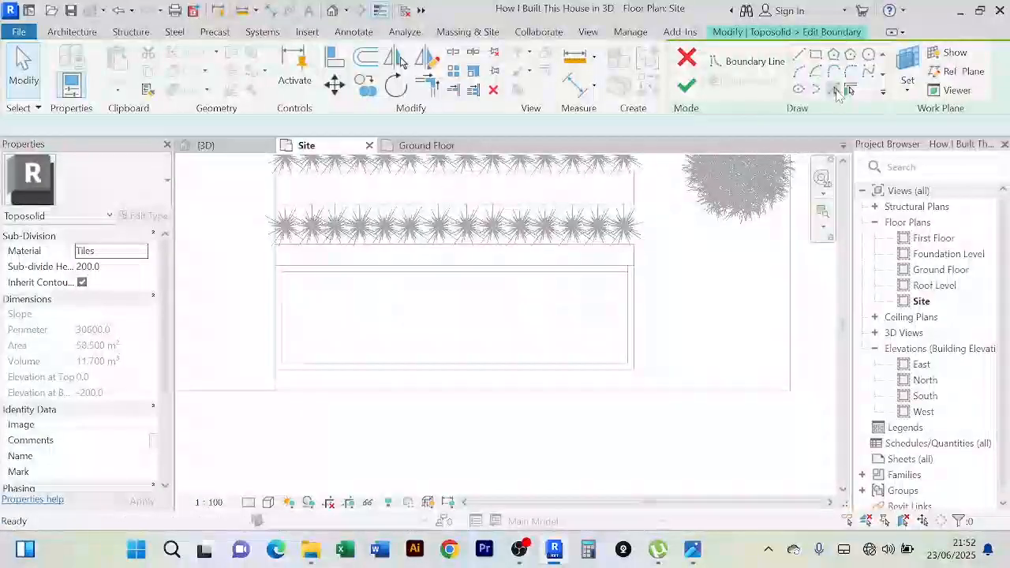
click(480, 380)
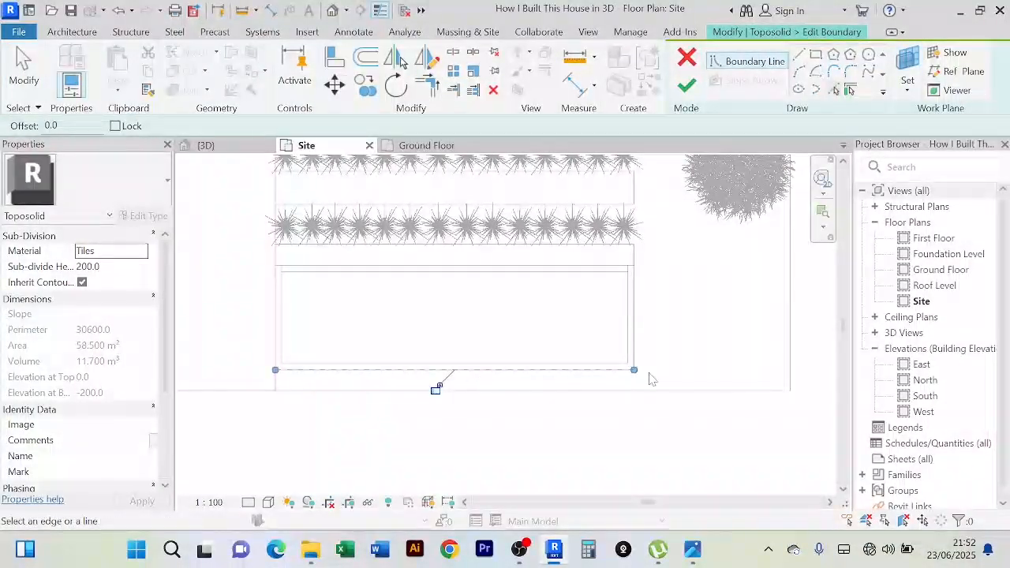
click(643, 352)
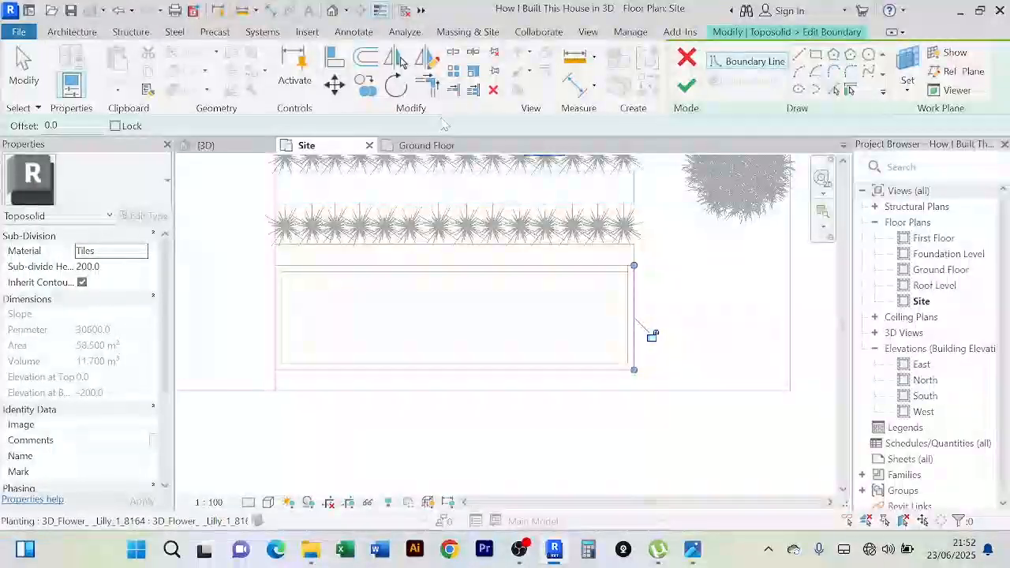
Step: Trim and extend the boundary lines into a closed outline with a strip in front of the pool, and finish the sub-division
click(437, 92)
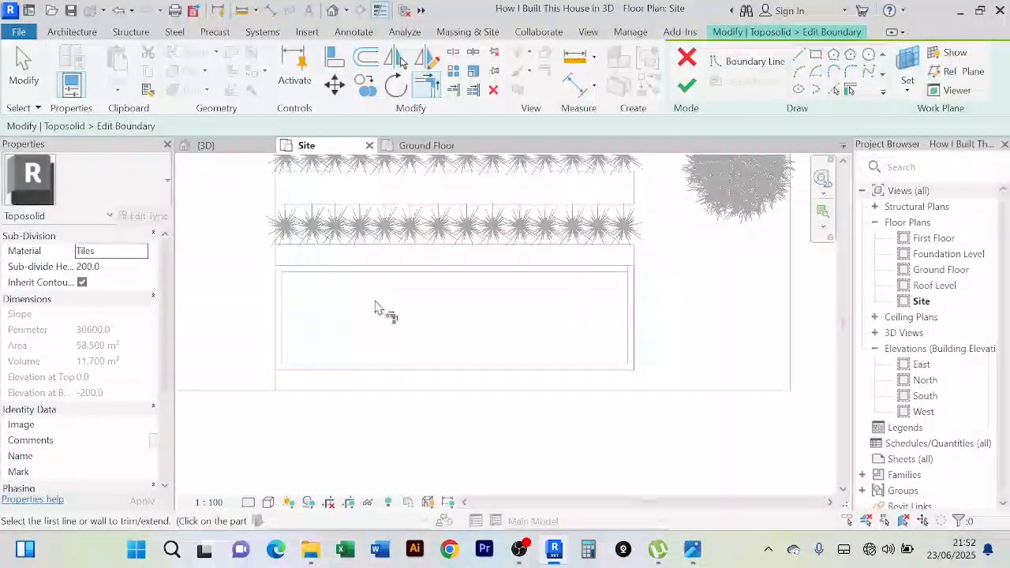
click(251, 396)
click(635, 354)
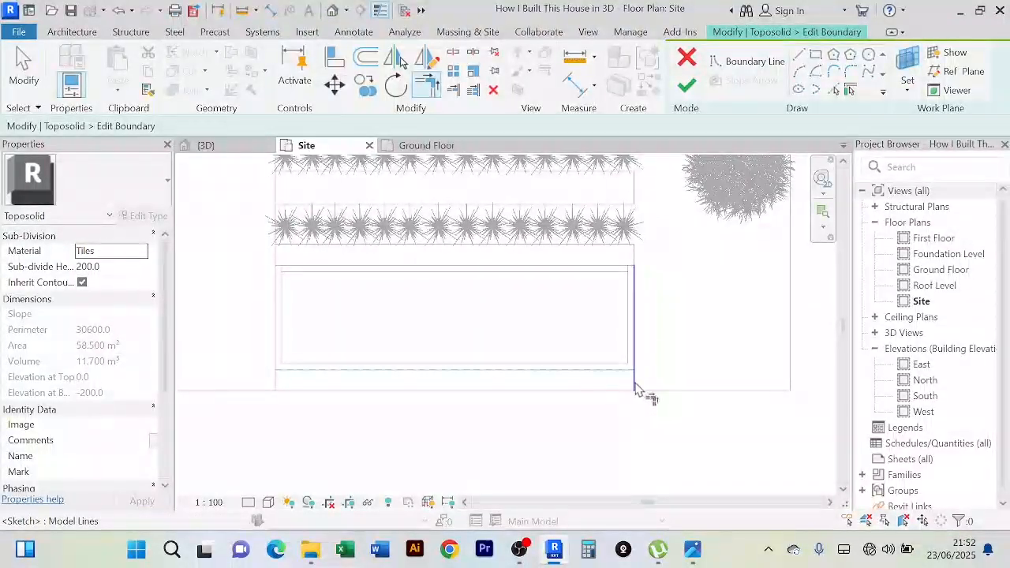
scroll(276, 395, up, 2)
scroll(276, 395, up, 1)
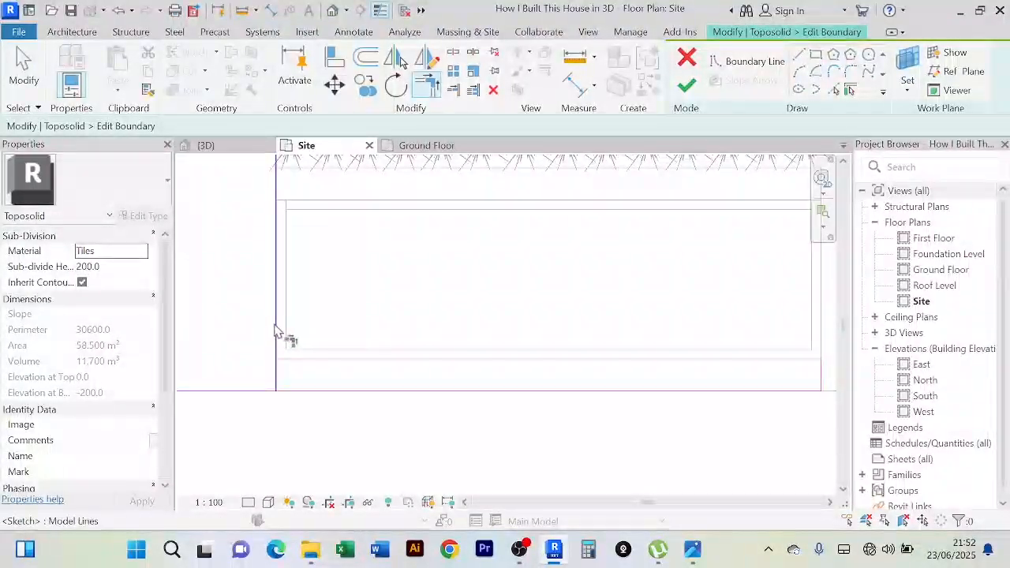
click(292, 360)
click(278, 375)
scroll(688, 425, down, 2)
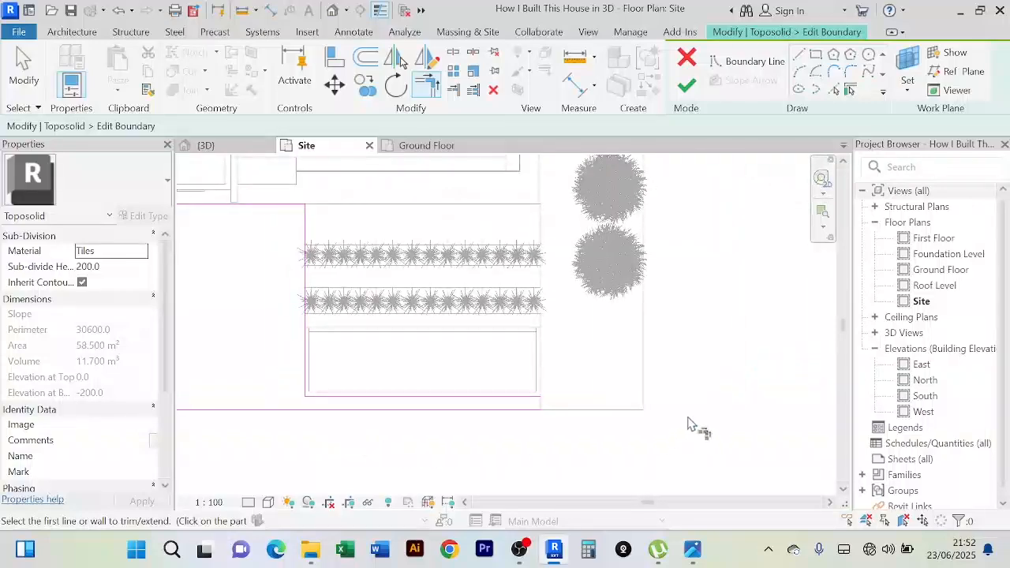
click(687, 85)
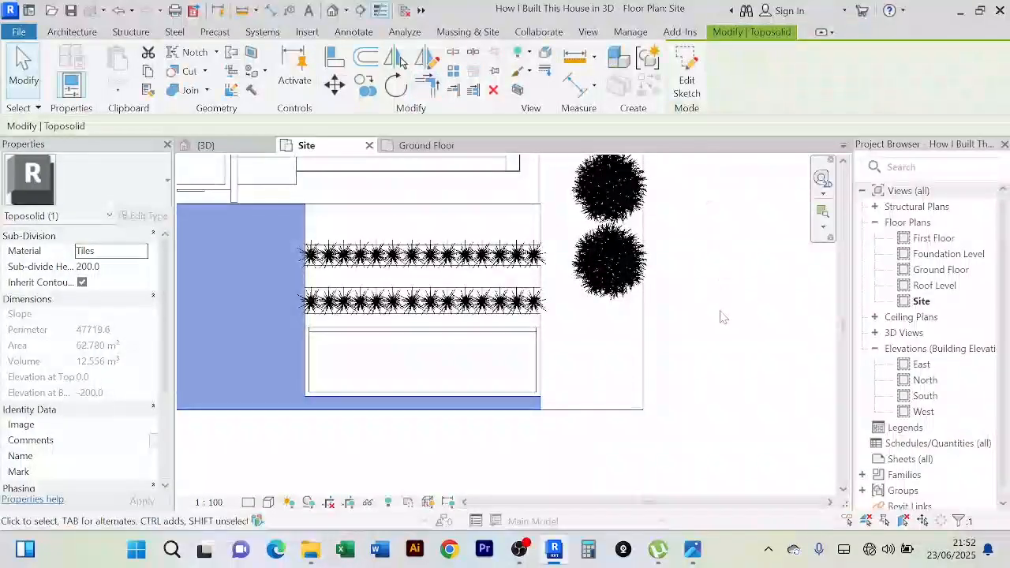
Step: Inspect the extended paving around the pool and the whole front yard in the 3D view
click(224, 148)
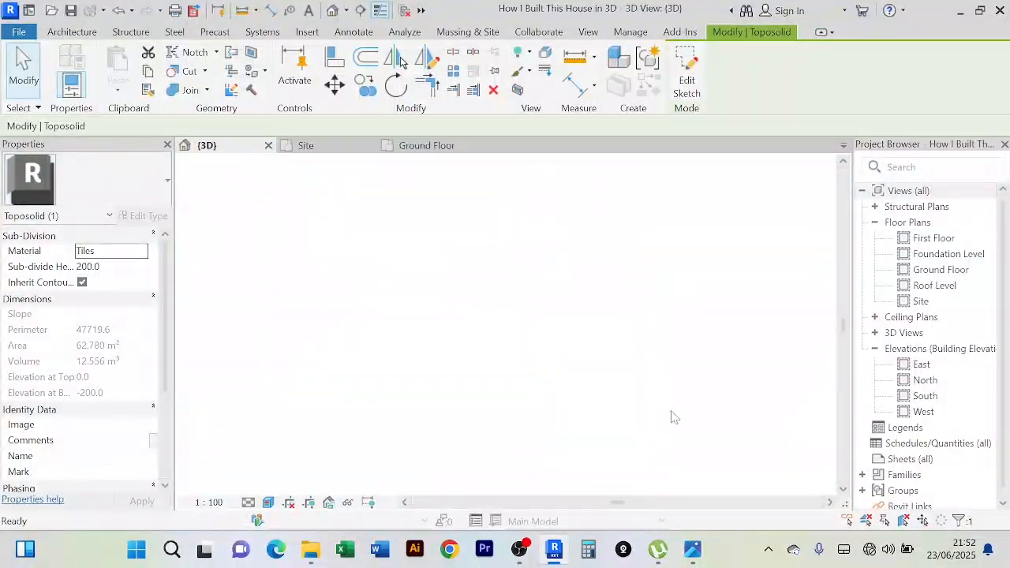
click(719, 439)
scroll(718, 438, down, 1)
shift+middle_drag(717, 439, 603, 463)
scroll(696, 361, up, 1)
scroll(688, 367, down, 2)
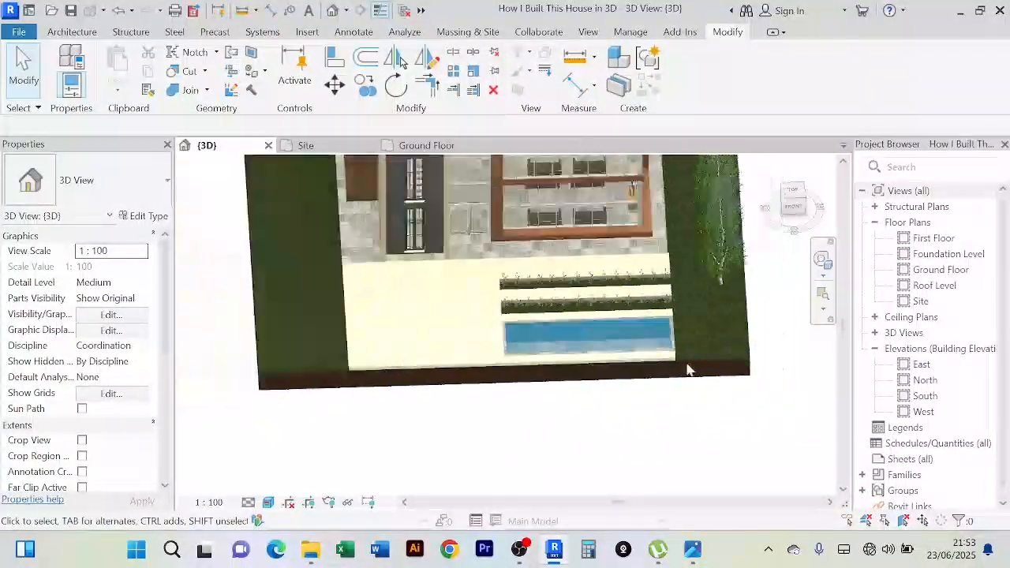
shift+middle_drag(686, 369, 688, 342)
scroll(673, 272, up, 4)
scroll(638, 427, down, 4)
scroll(692, 231, up, 4)
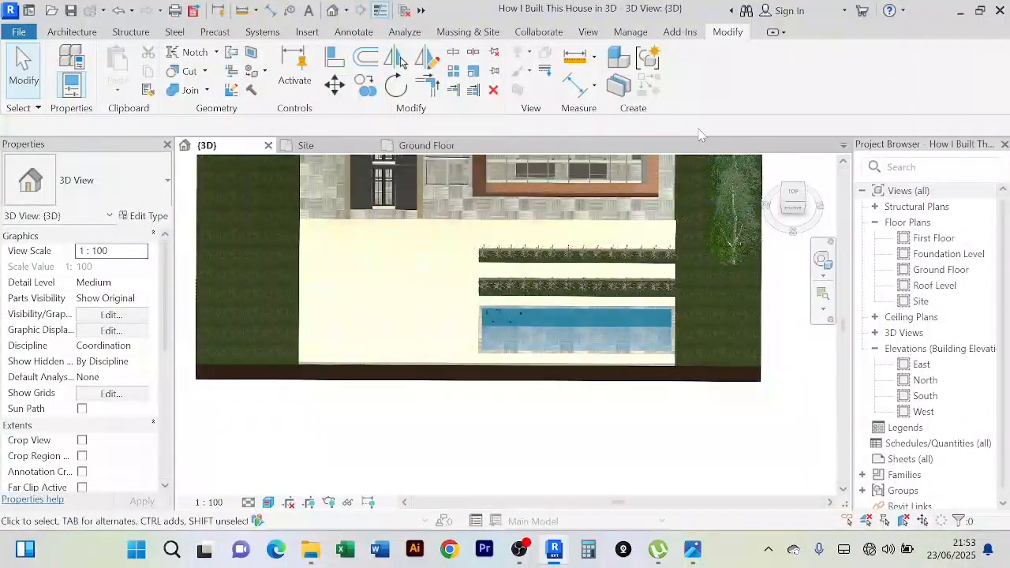
scroll(689, 316, down, 4)
middle_drag(668, 406, 602, 451)
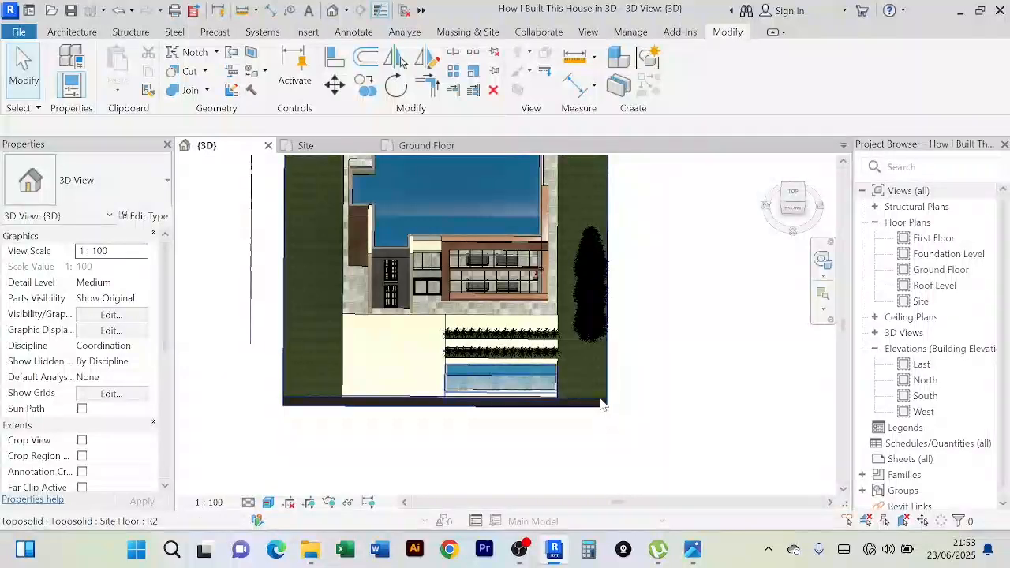
Step: Start a sub-division of the Site Floor toposolid and sketch a rectangle about 1682 mm wide beside the house paving, from rear to front plot edge
click(604, 404)
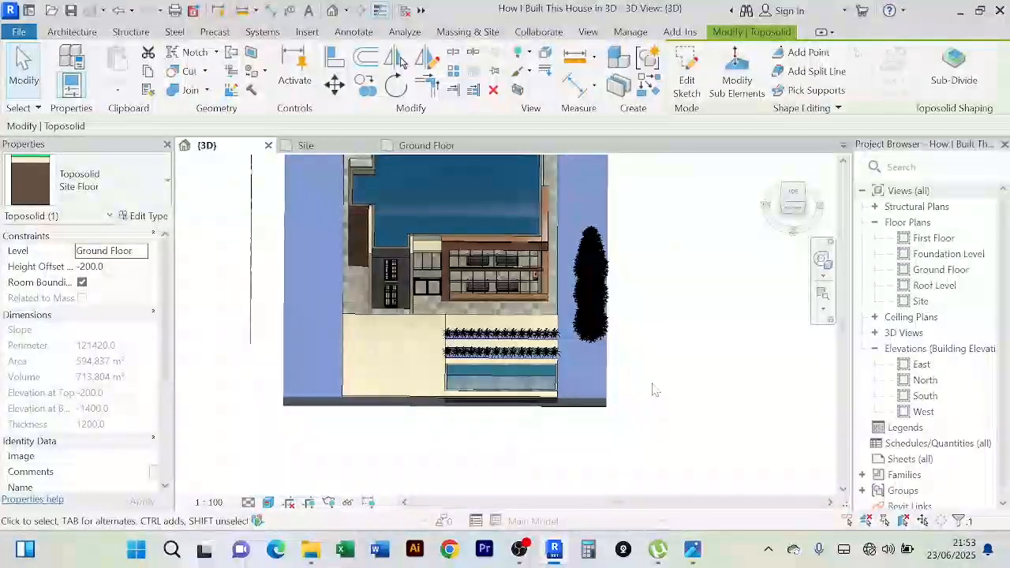
click(954, 70)
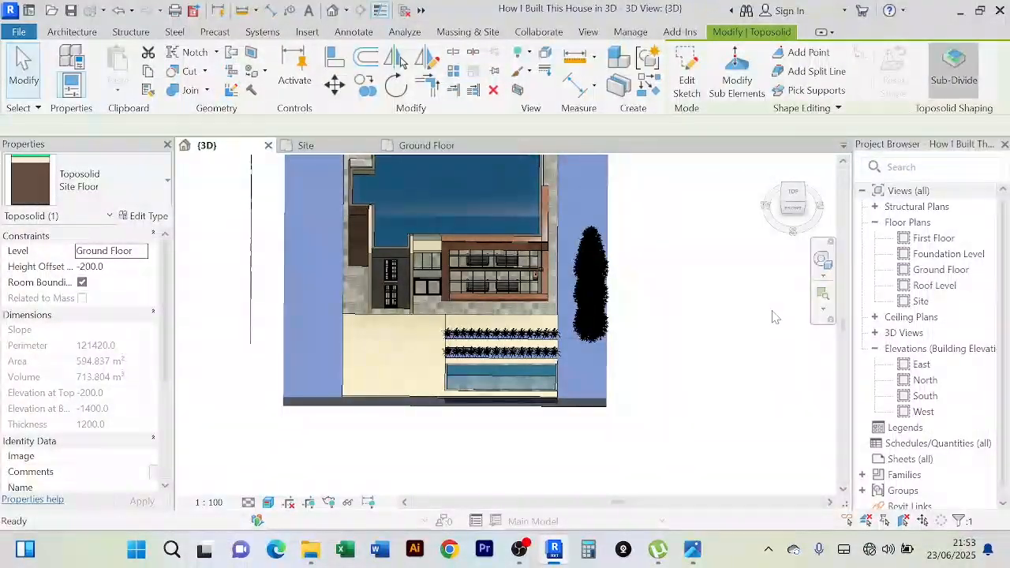
click(320, 149)
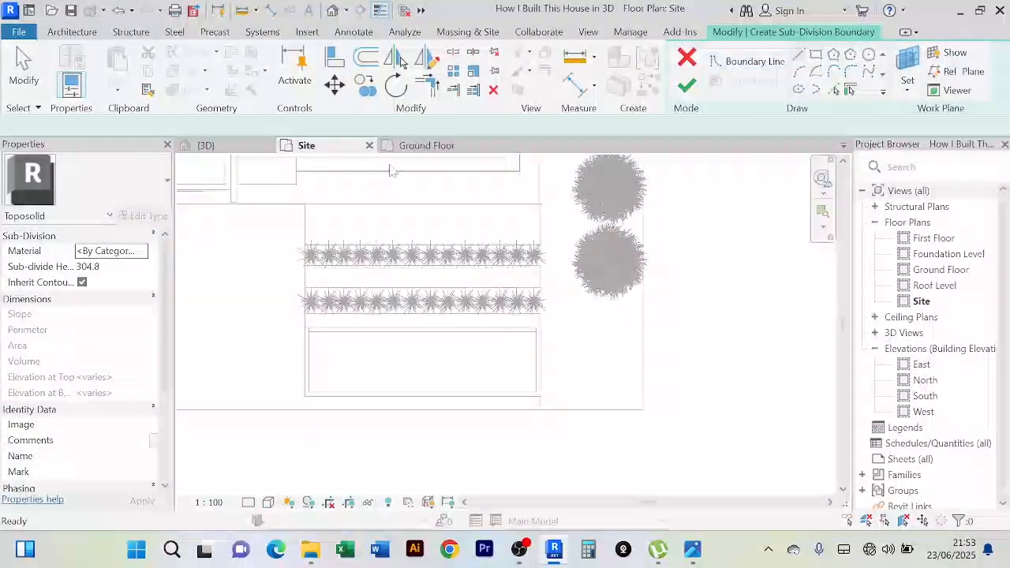
click(817, 55)
mouse_move(726, 255)
middle_down()
mouse_move(701, 341)
mouse_move(680, 360)
middle_up()
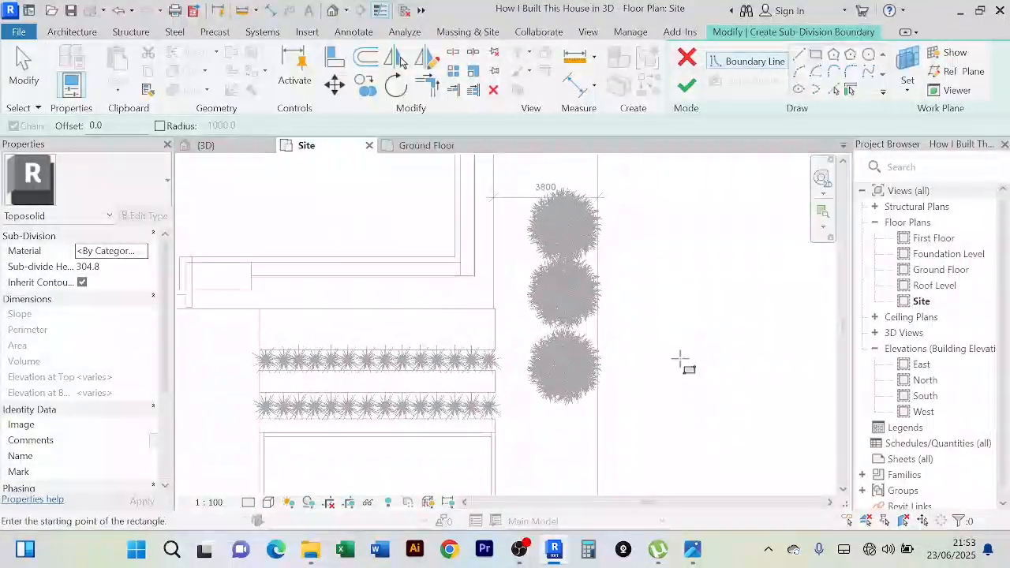
middle_drag(513, 224, 510, 368)
scroll(503, 234, down, 3)
middle_drag(514, 260, 517, 338)
click(506, 162)
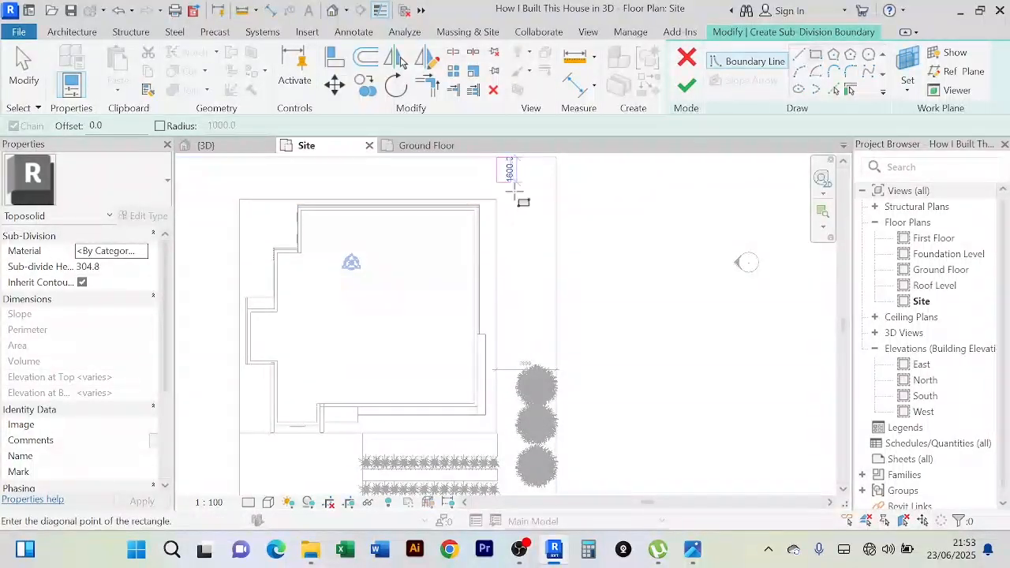
middle_drag(529, 402, 507, 271)
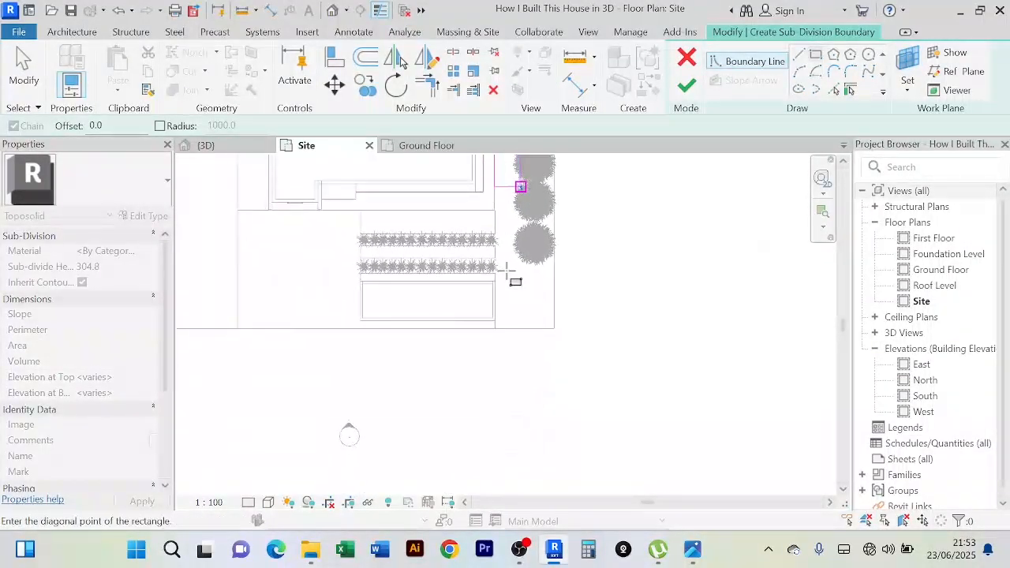
scroll(526, 339, up, 5)
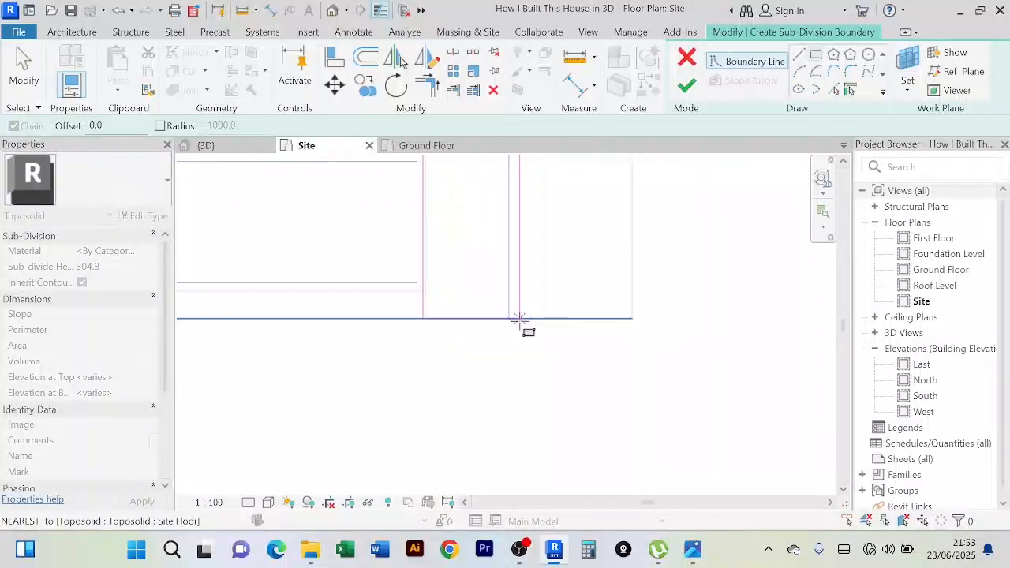
click(518, 320)
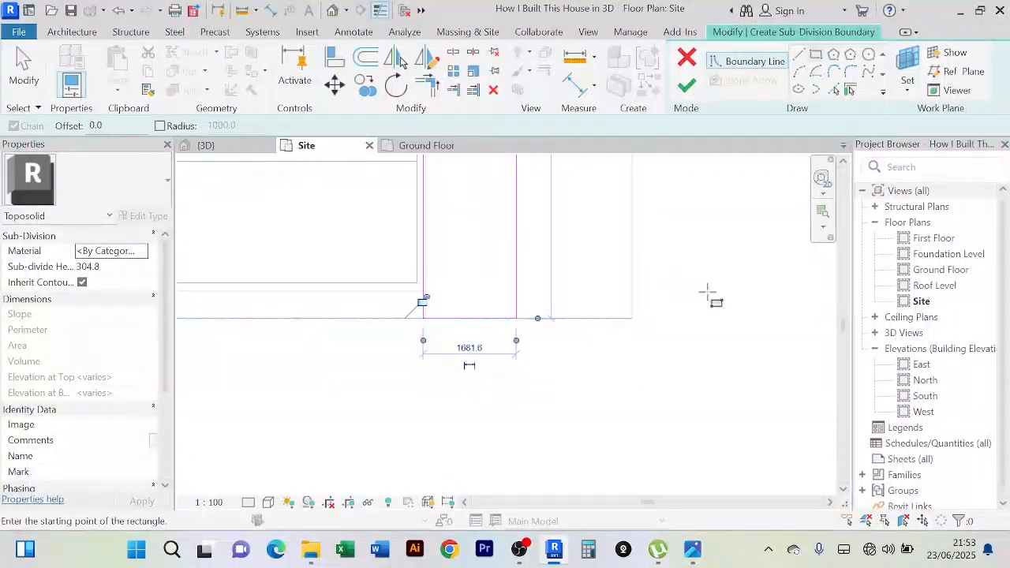
Step: Set the sketched strip's width to 2000 mm and finish the sub-division
right_click(702, 228)
click(718, 237)
right_click(713, 227)
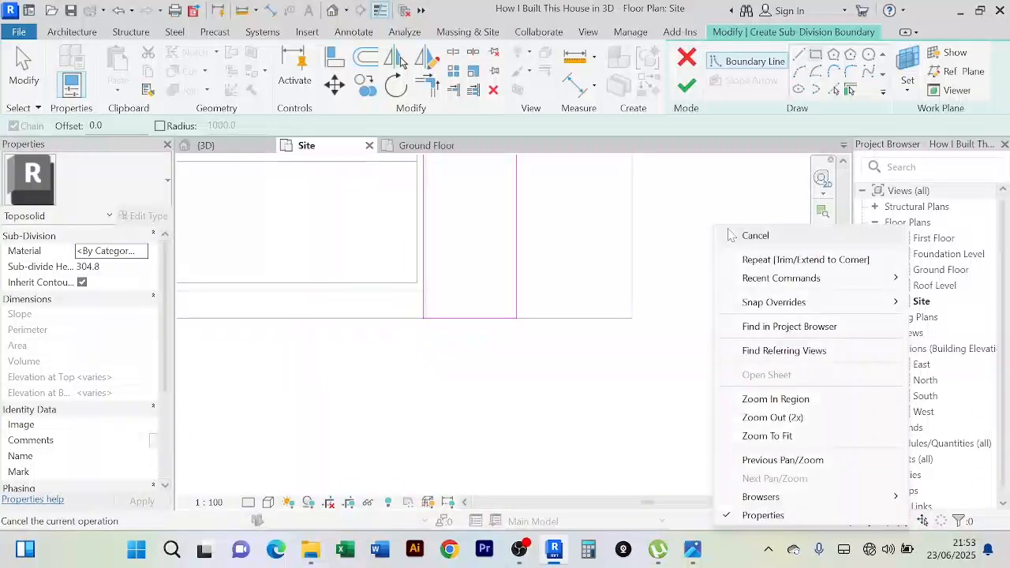
click(746, 235)
click(516, 289)
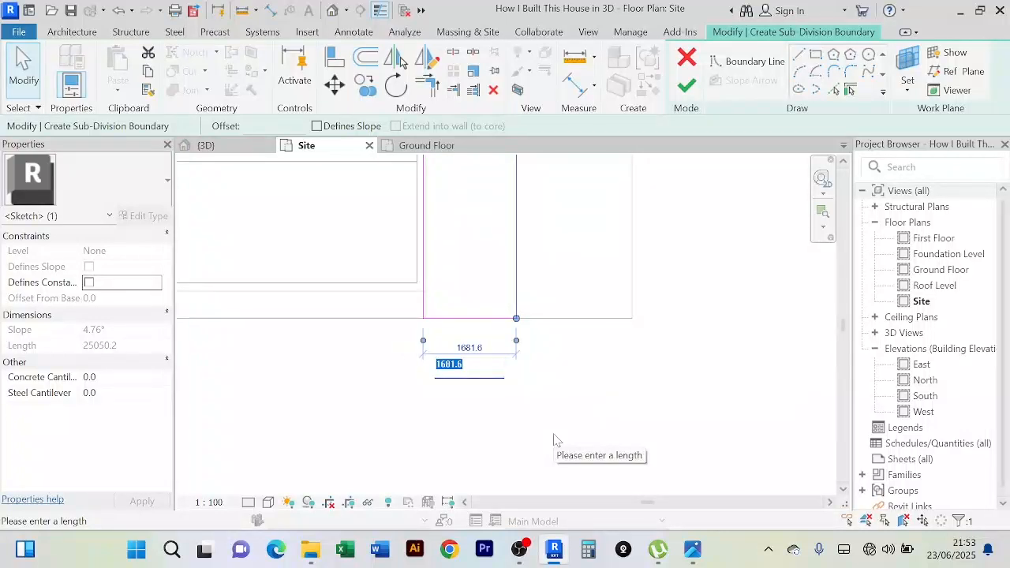
text(10)
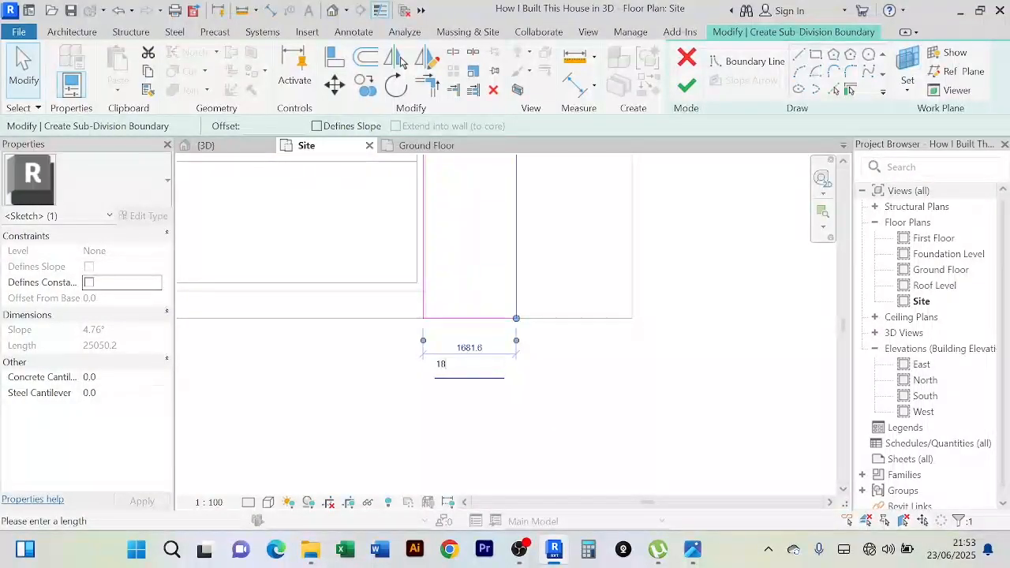
text(00)
key(Return)
scroll(554, 440, down, 3)
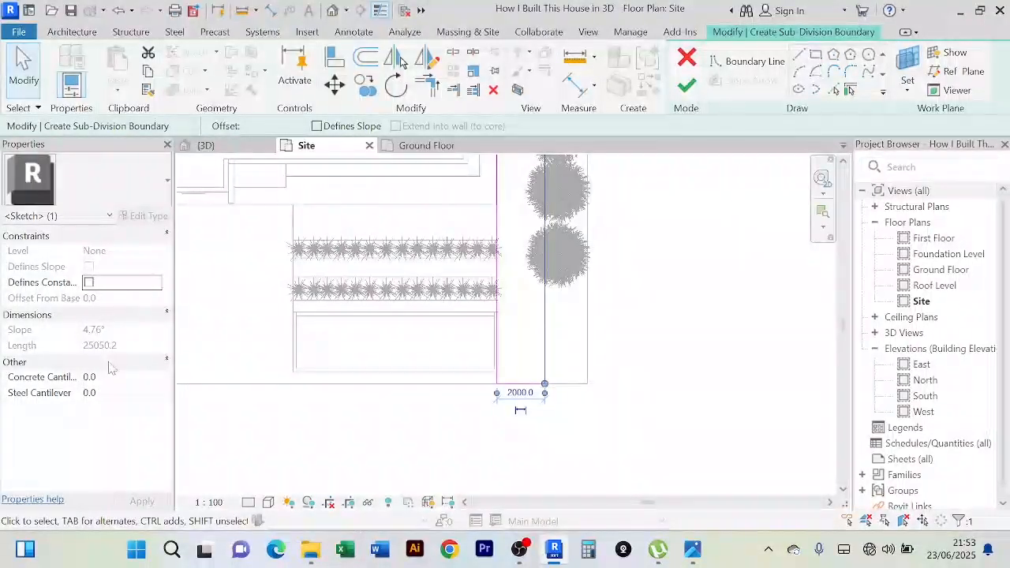
click(685, 86)
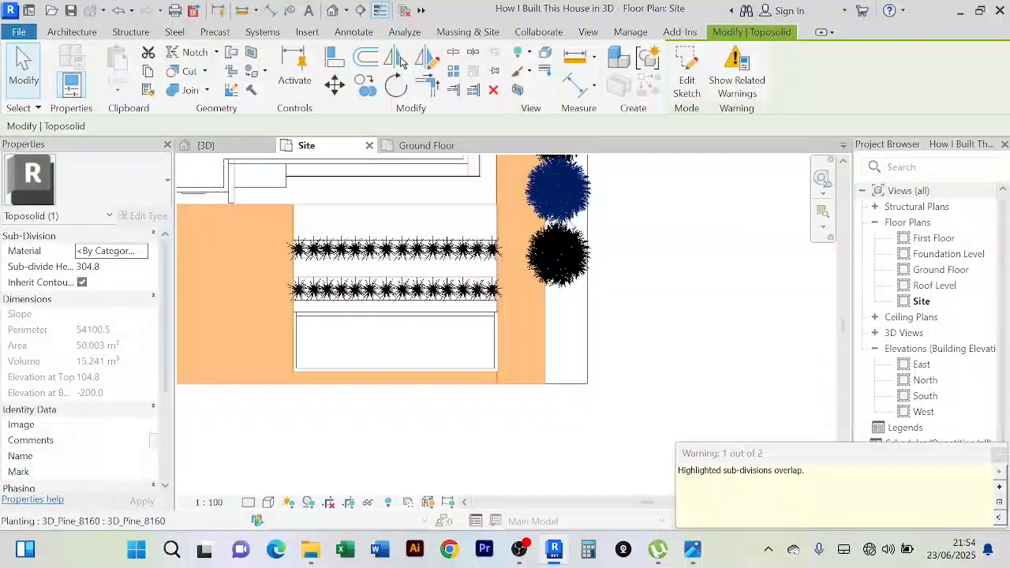
Step: Select the new strip sub-division beside the house in the 3D view and set its sub-divide height to 200 mm
click(214, 146)
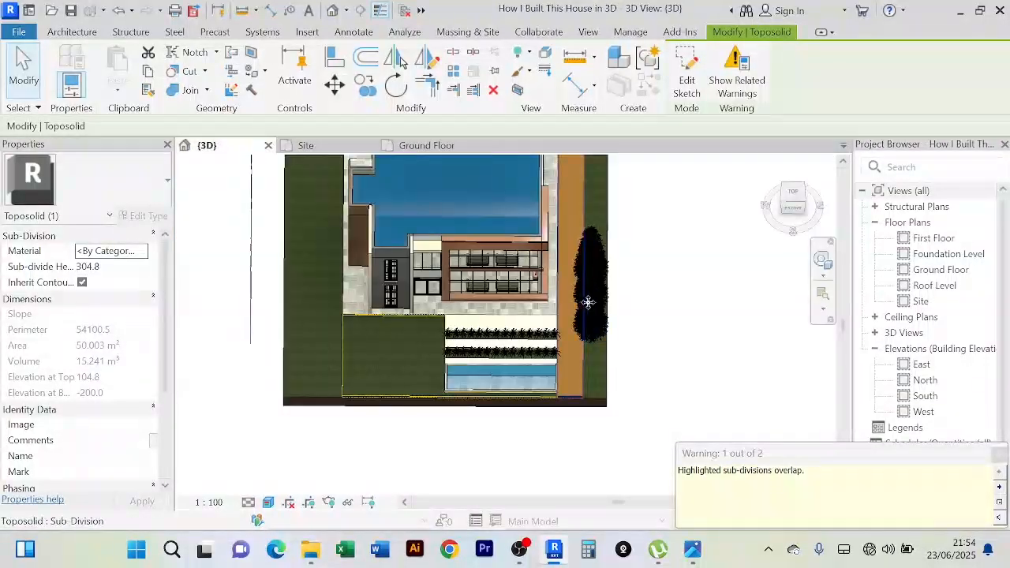
shift+middle_drag(667, 316, 594, 387)
click(590, 380)
scroll(479, 369, up, 2)
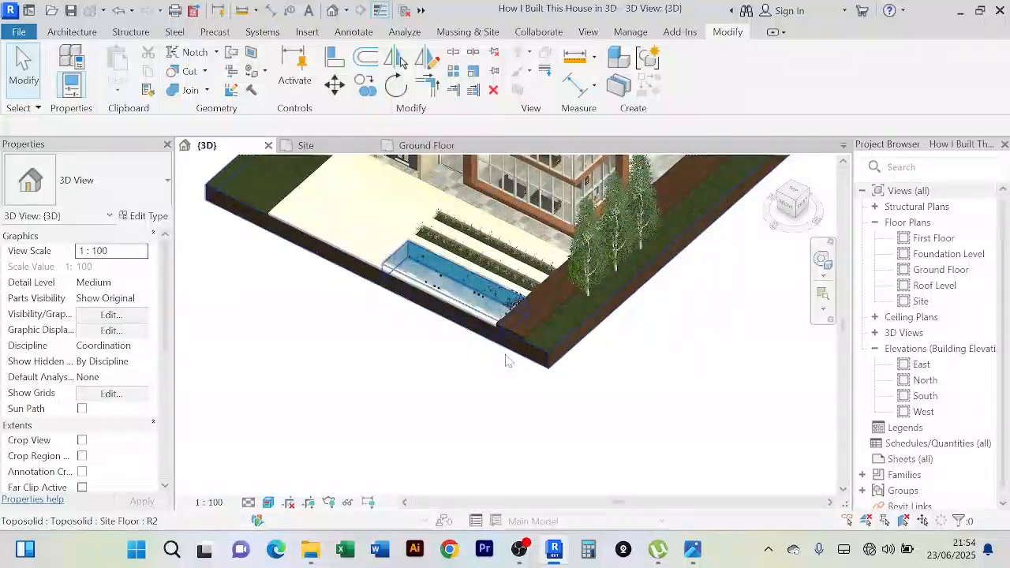
shift+middle_drag(508, 359, 596, 341)
scroll(627, 337, up, 2)
scroll(629, 368, up, 2)
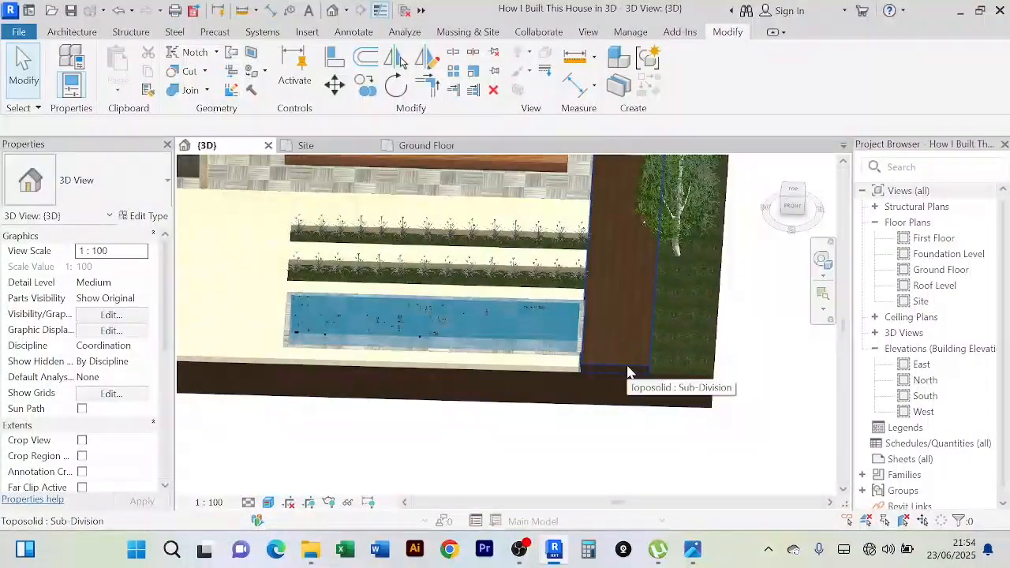
click(630, 368)
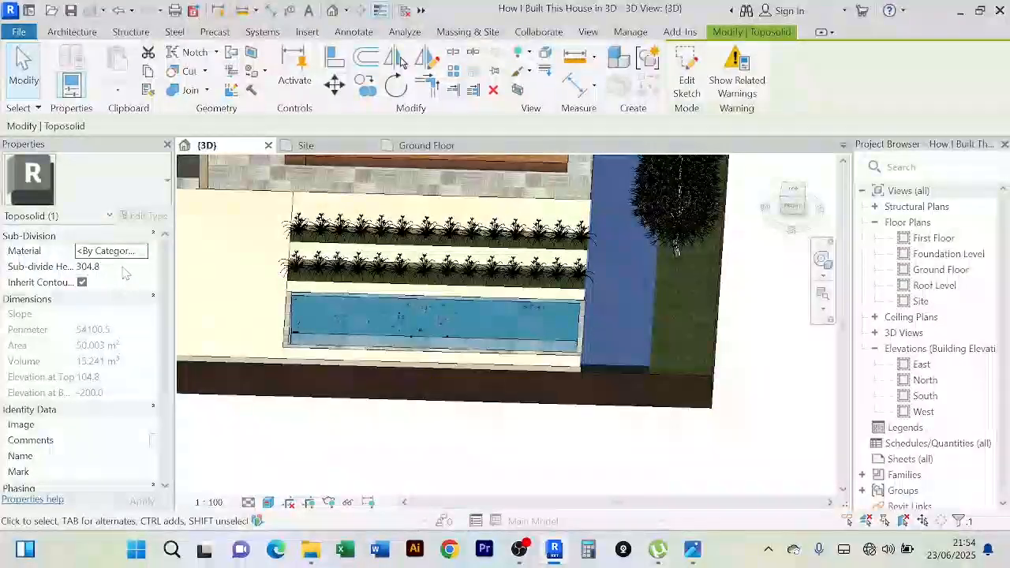
click(88, 267)
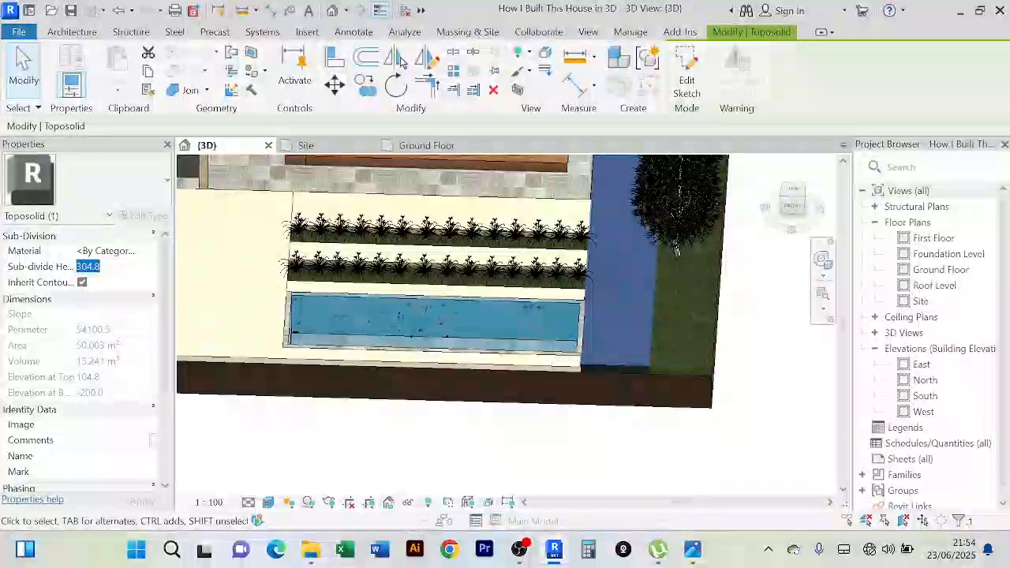
text(200)
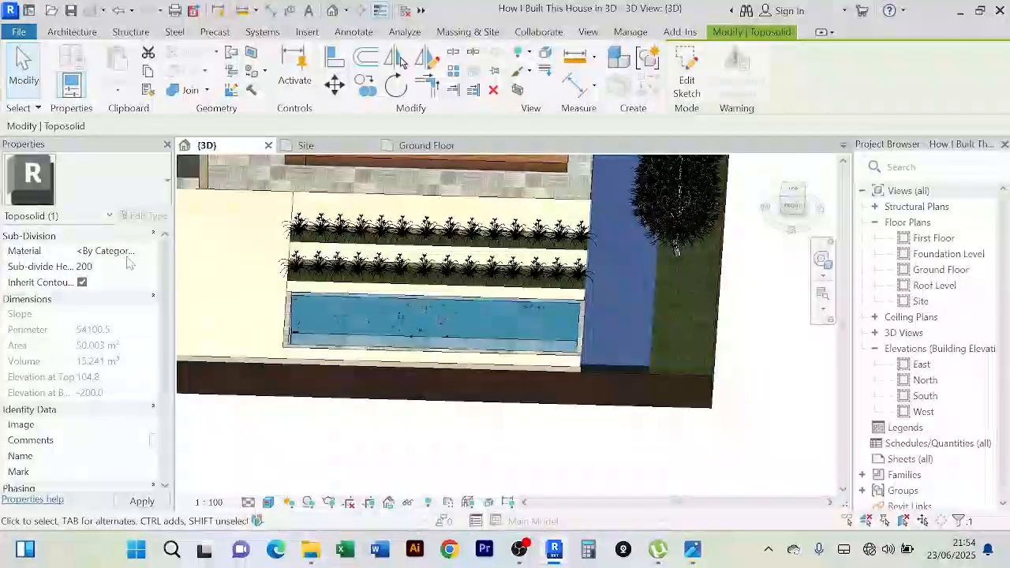
Step: Search the materials for "tile" and assign the Tiles material to the strip sub-division
click(128, 252)
click(143, 251)
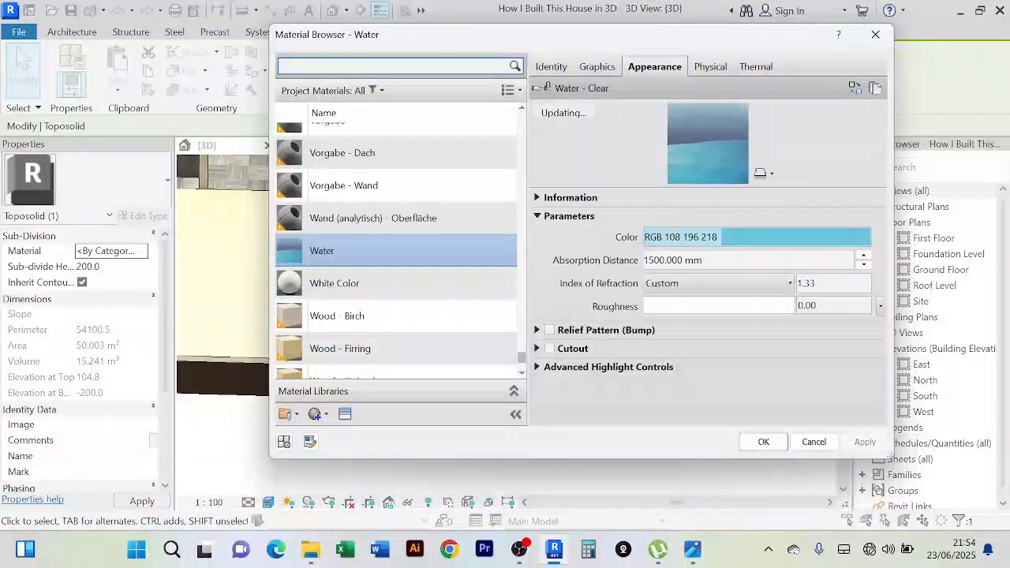
text(tile)
key(Return)
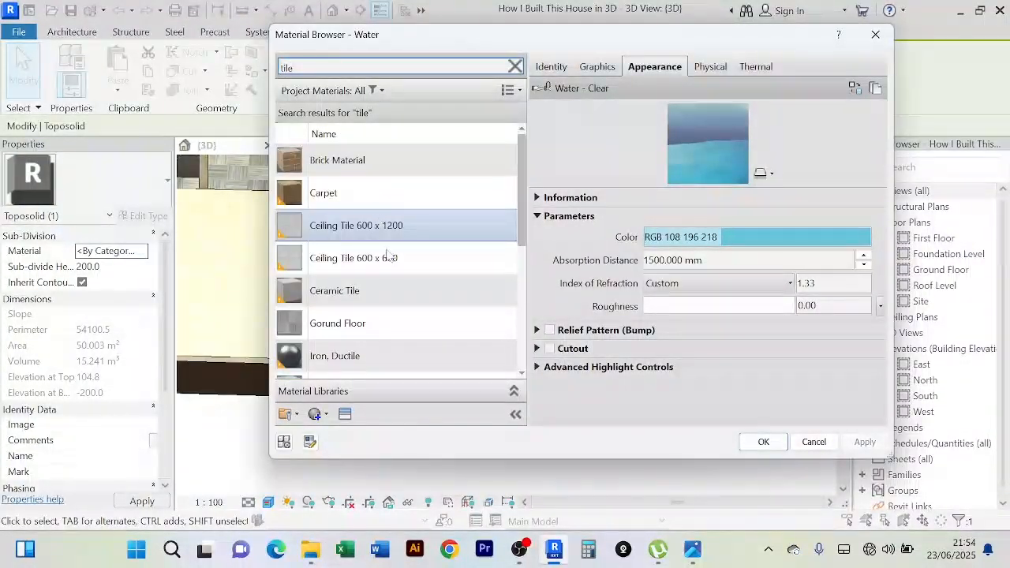
scroll(398, 339, down, 5)
click(372, 366)
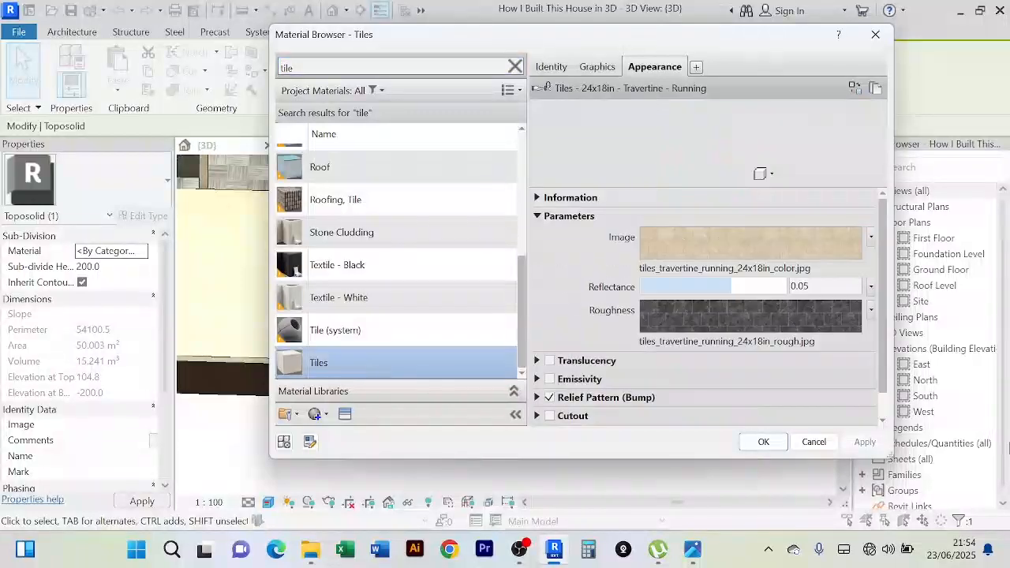
click(764, 443)
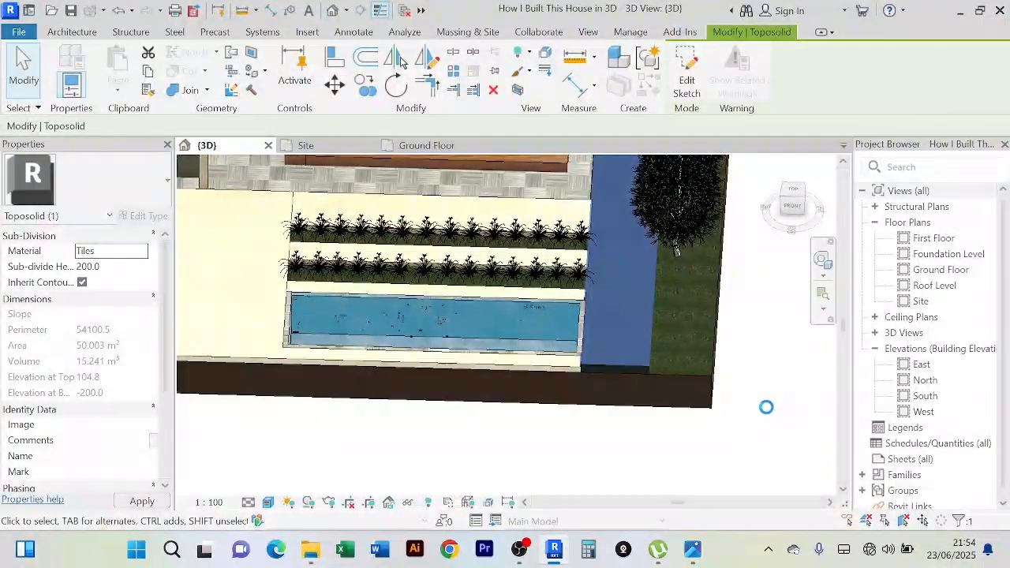
click(759, 420)
Step: Inspect the tiled side strip, the pine trees and the front yard in the 3D view from several angles
scroll(753, 430, down, 2)
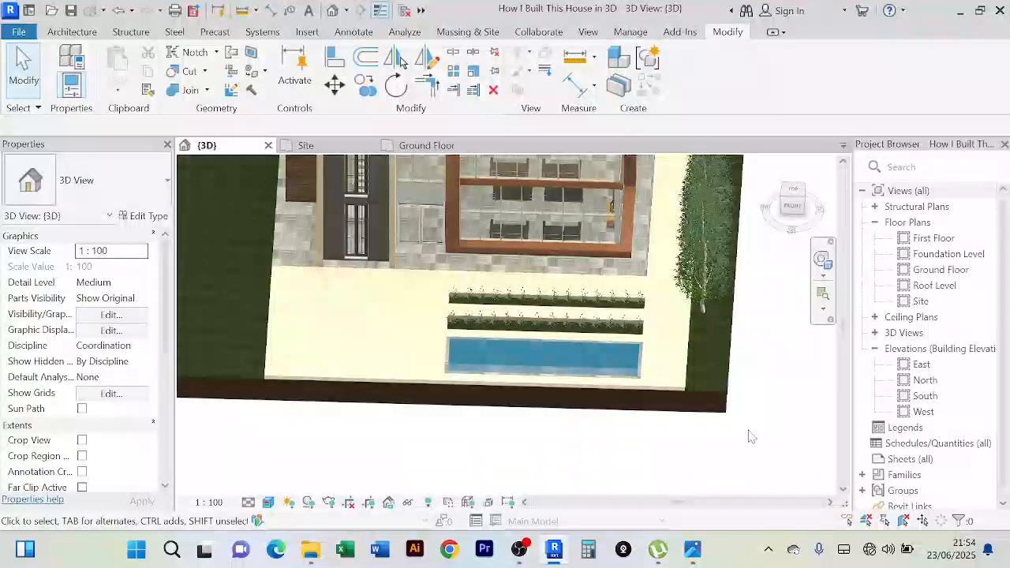
shift+middle_drag(752, 437, 668, 427)
scroll(746, 455, down, 3)
scroll(679, 332, up, 5)
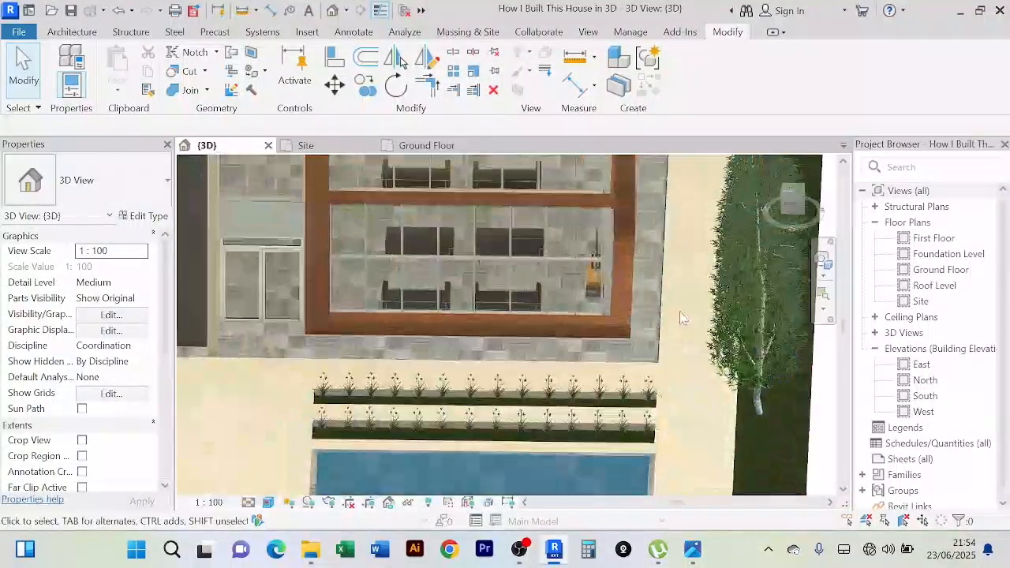
scroll(677, 315, up, 3)
scroll(668, 306, down, 2)
shift+middle_drag(665, 305, 505, 305)
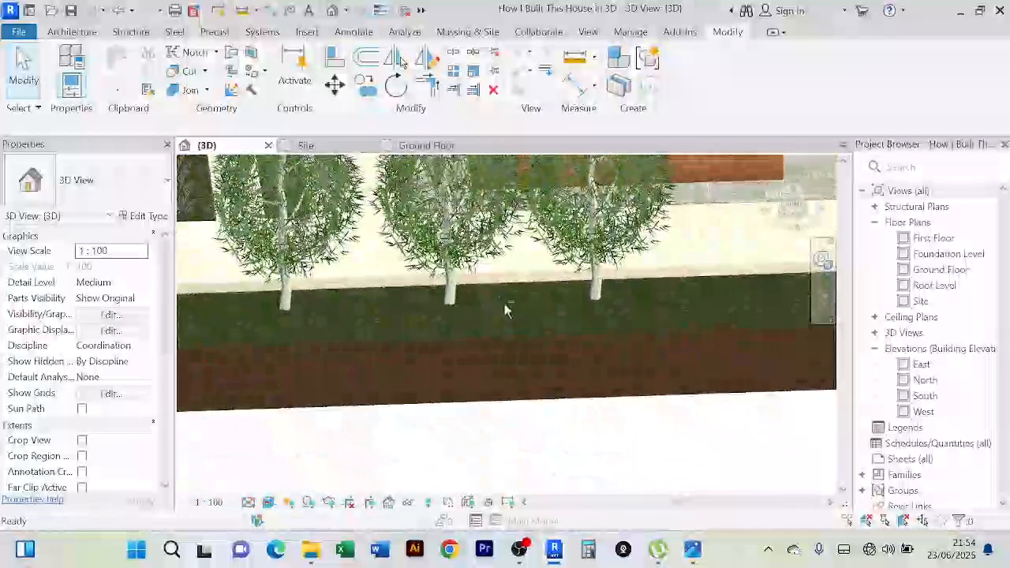
scroll(517, 402, down, 3)
mouse_move(516, 402)
shift+middle_down()
mouse_move(509, 442)
mouse_move(323, 420)
mouse_move(495, 413)
mouse_move(483, 404)
mouse_move(530, 392)
shift+middle_up()
scroll(327, 403, down, 5)
scroll(483, 404, up, 2)
scroll(553, 387, down, 1)
middle_drag(604, 367, 724, 323)
shift+middle_drag(724, 323, 597, 349)
scroll(598, 349, up, 2)
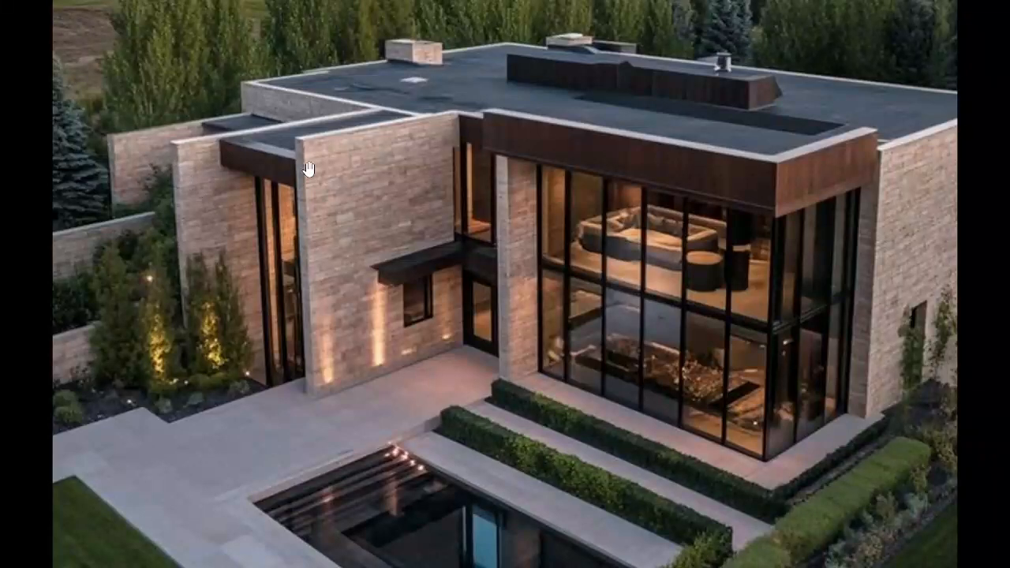
Step: Switch from the reference photo back to Revit and review the whole house and plot in 3D
key(alt+Tab)
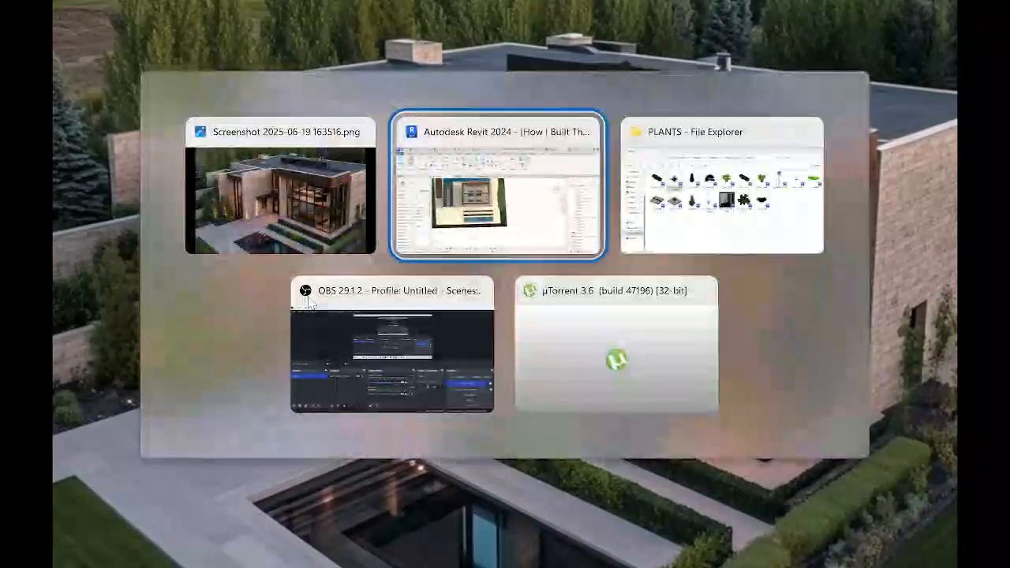
shift+middle_drag(645, 309, 582, 350)
scroll(581, 350, down, 4)
middle_drag(540, 303, 559, 399)
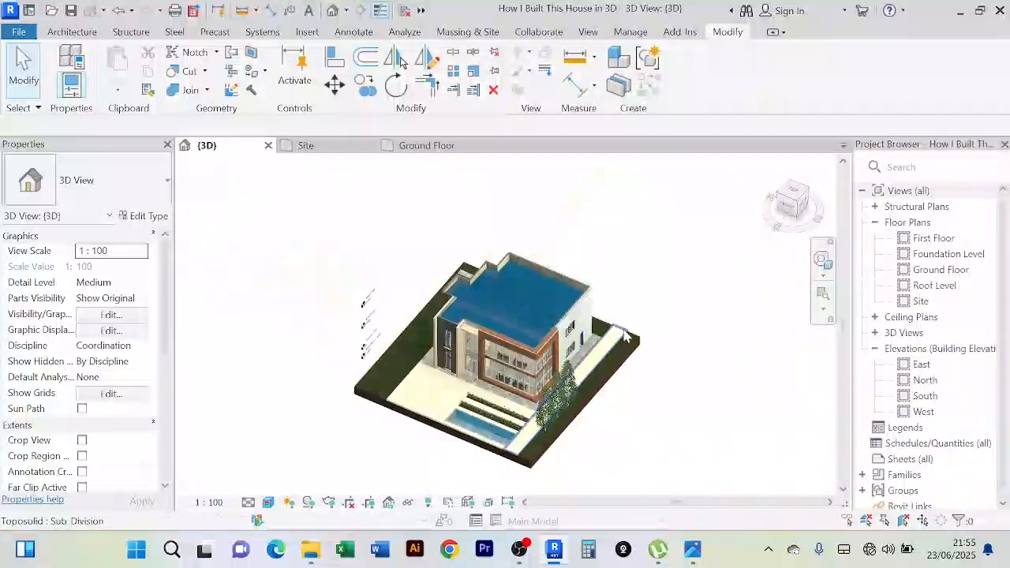
middle_drag(667, 431, 710, 315)
scroll(608, 382, up, 1)
scroll(607, 386, up, 3)
scroll(709, 347, down, 2)
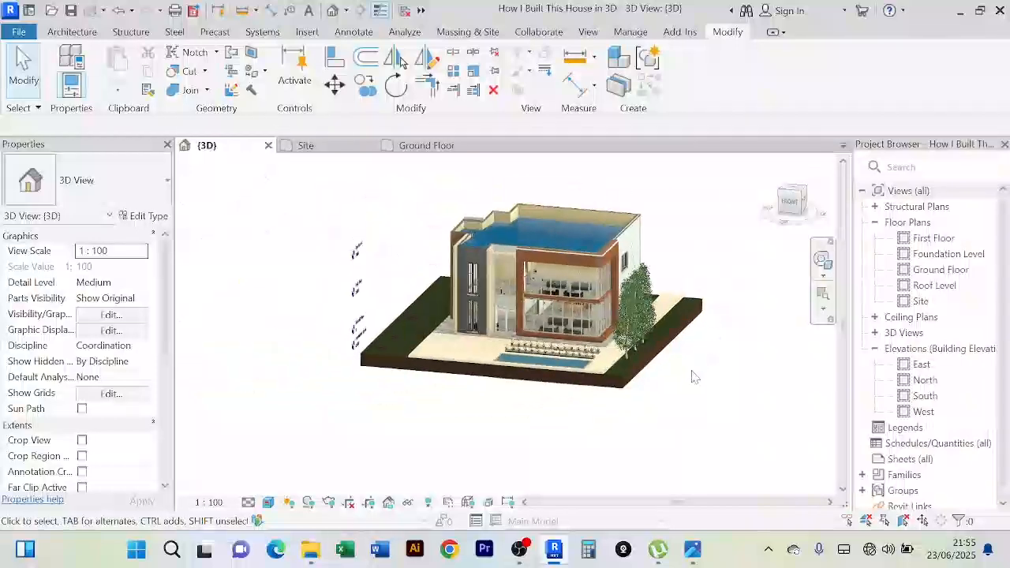
Step: Change the 3D view's visual style to Shaded
shift+middle_drag(692, 376, 703, 409)
scroll(366, 473, up, 2)
middle_drag(374, 454, 314, 446)
click(269, 505)
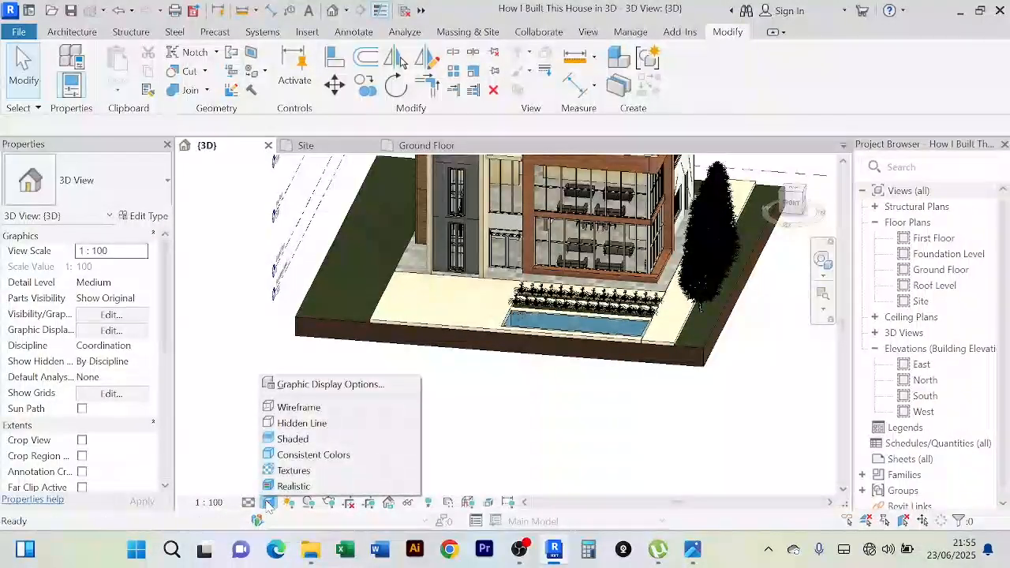
click(344, 441)
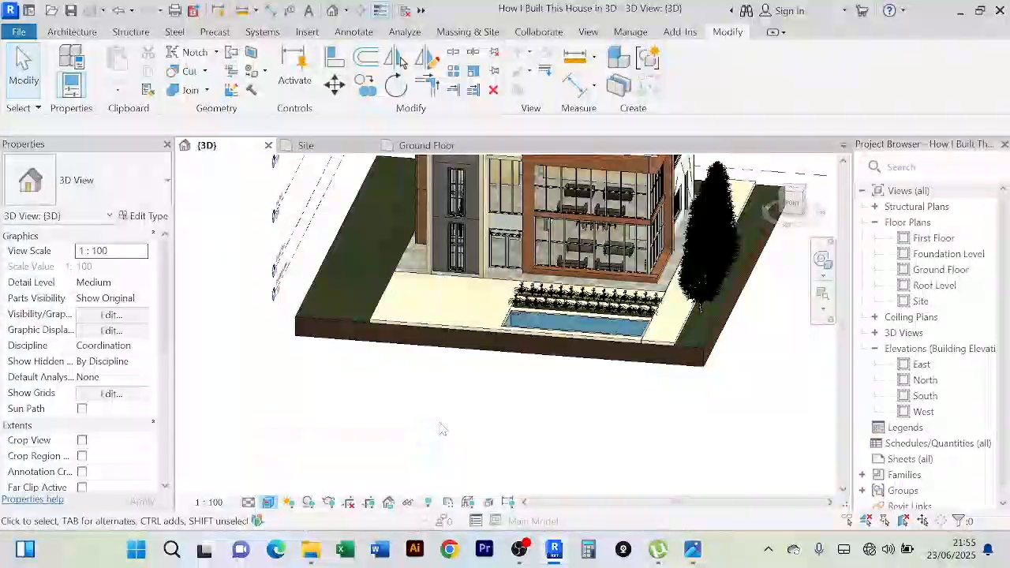
Step: Examine the shaded house and its landscaped plot from the front, side and rear
shift+middle_drag(442, 430, 383, 434)
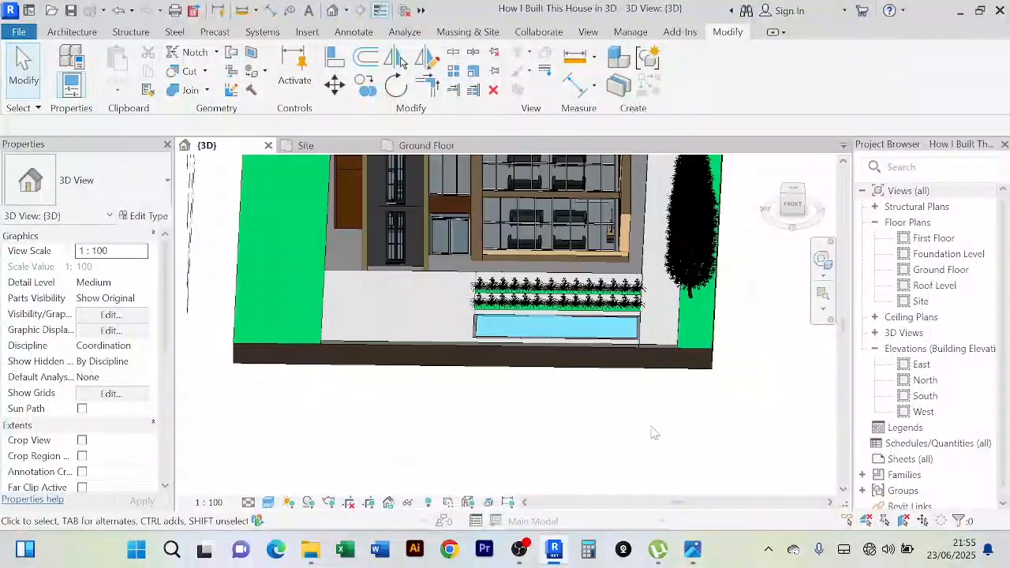
shift+middle_drag(652, 427, 714, 361)
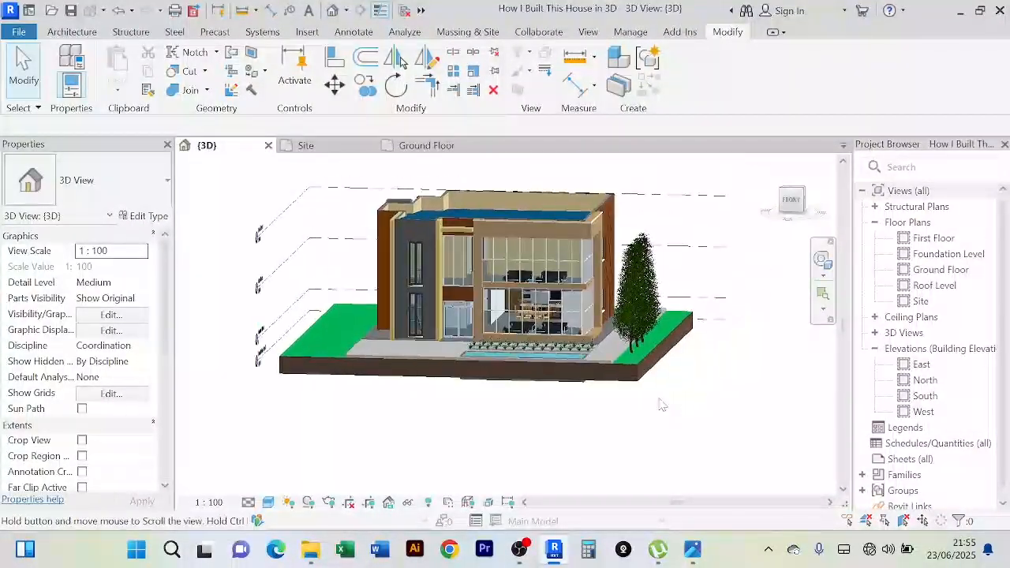
scroll(667, 412, up, 2)
shift+middle_drag(670, 415, 469, 422)
scroll(567, 427, down, 2)
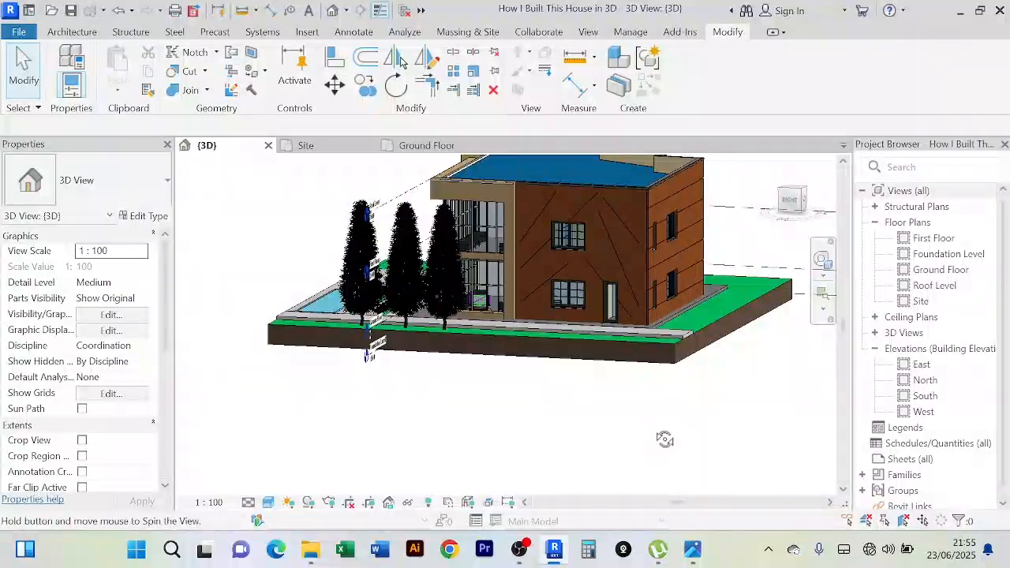
shift+middle_drag(664, 440, 510, 422)
middle_drag(643, 458, 616, 422)
shift+middle_drag(546, 427, 463, 416)
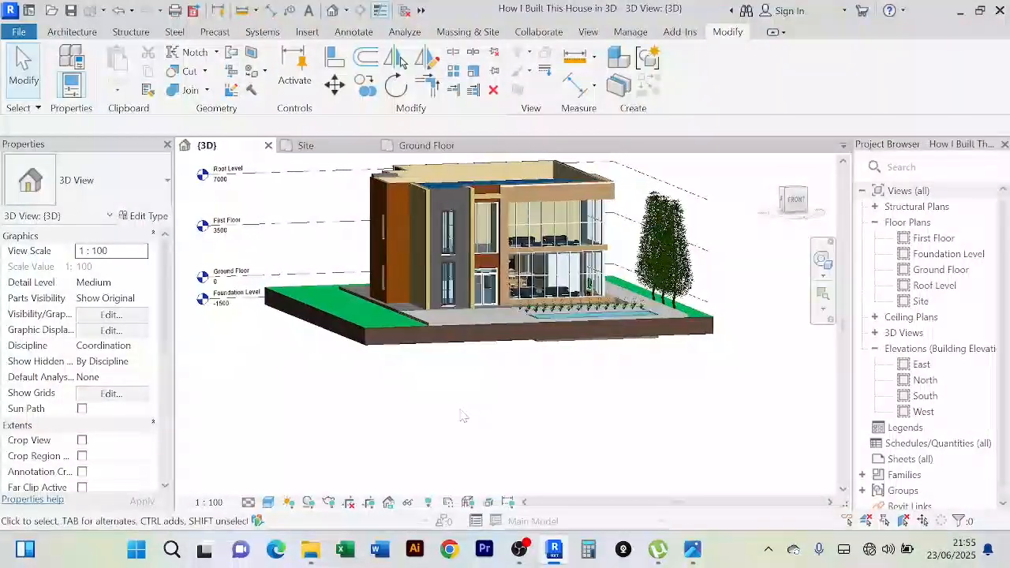
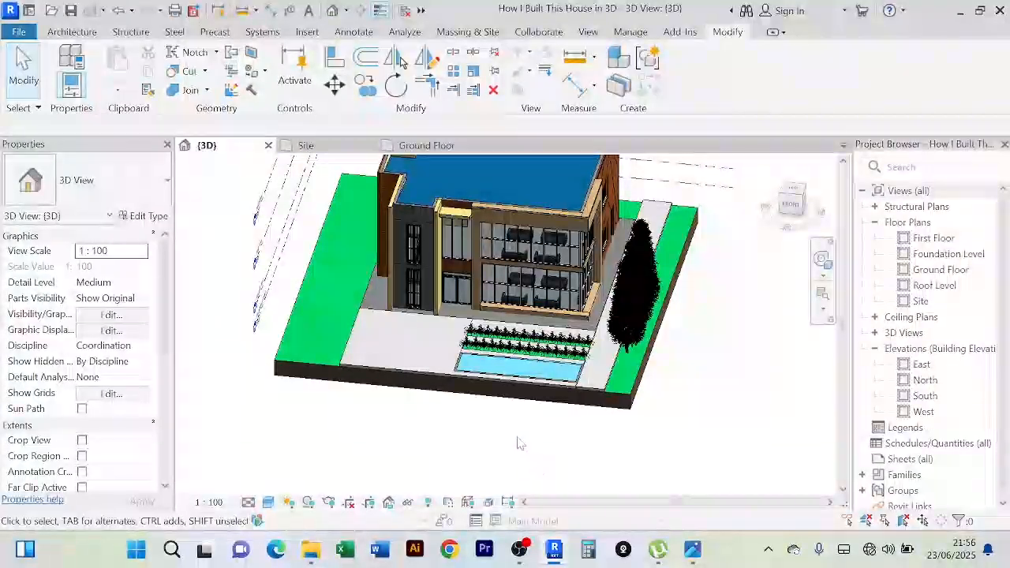
Step: Examine the pool, the lily rows and the tiled paving around them up close in the shaded 3D view
scroll(517, 443, up, 4)
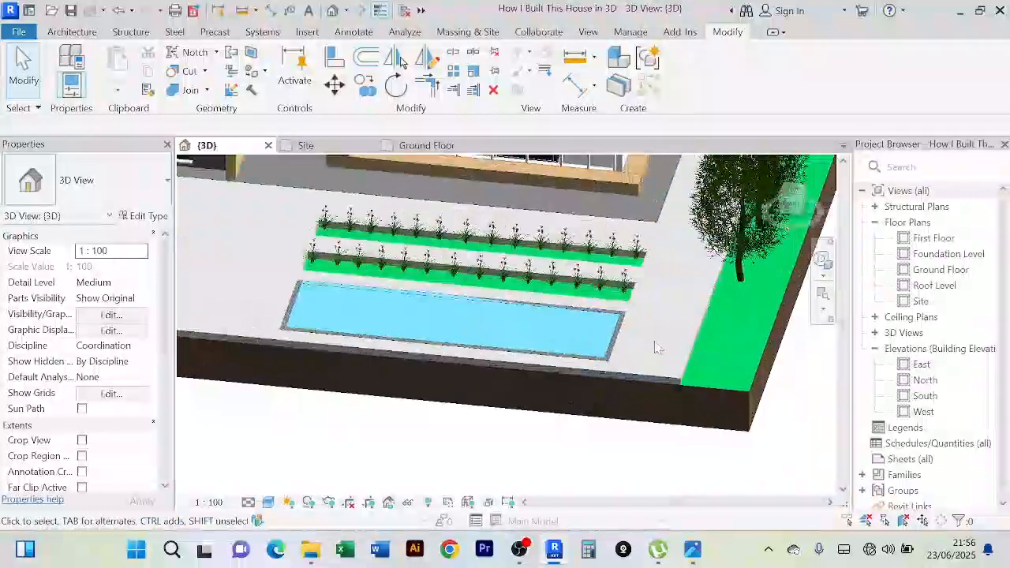
scroll(656, 347, up, 3)
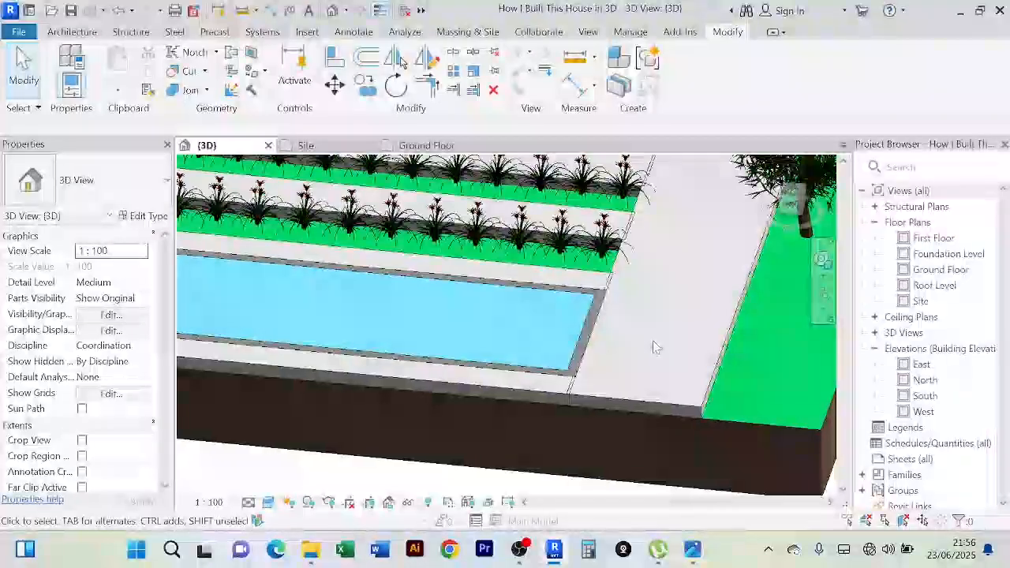
scroll(656, 347, down, 3)
scroll(555, 466, down, 2)
middle_drag(562, 467, 528, 509)
scroll(588, 447, down, 1)
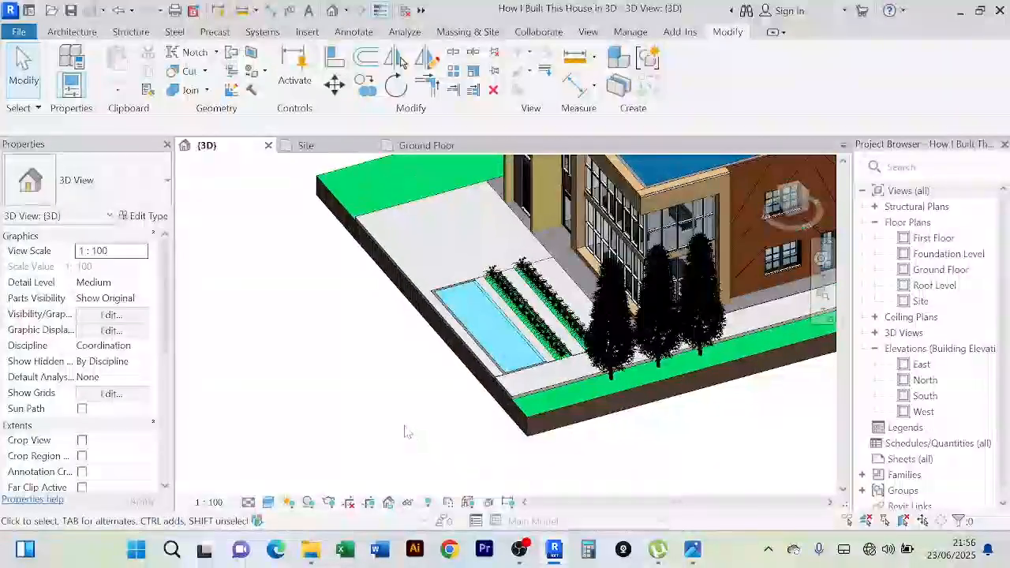
middle_drag(418, 461, 415, 529)
scroll(397, 466, up, 1)
scroll(401, 467, down, 2)
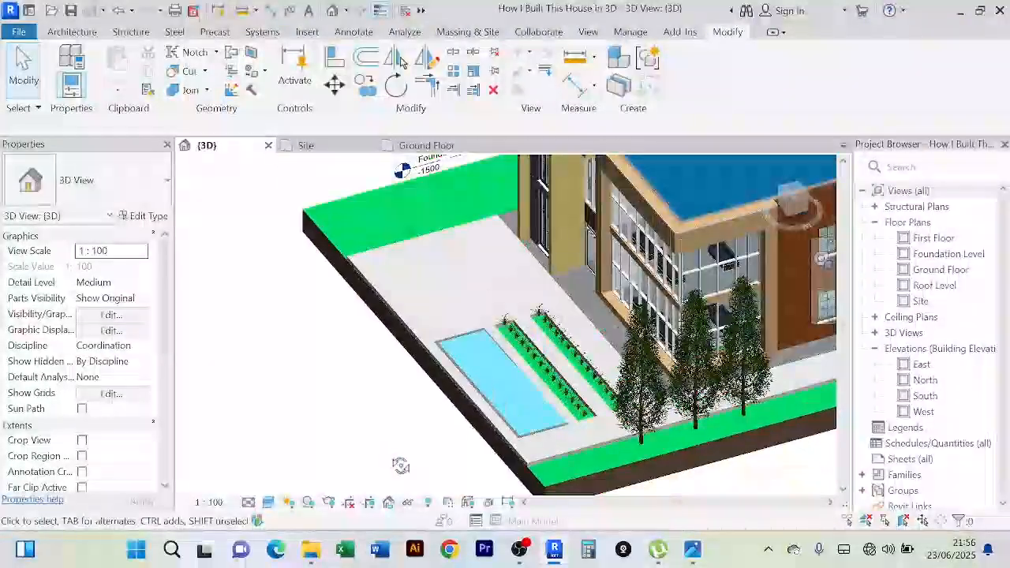
scroll(386, 445, up, 2)
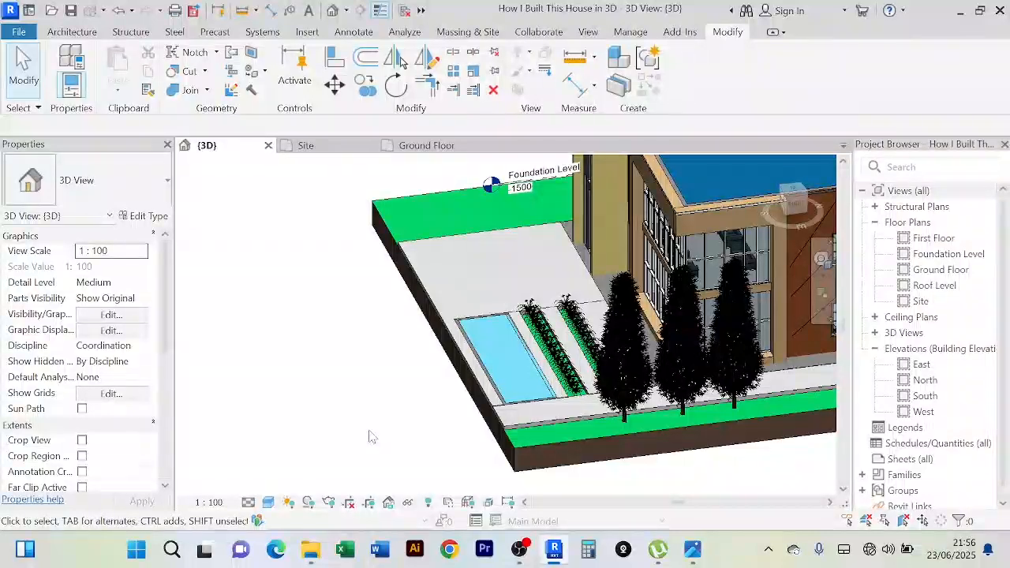
scroll(375, 438, up, 3)
middle_drag(370, 420, 315, 449)
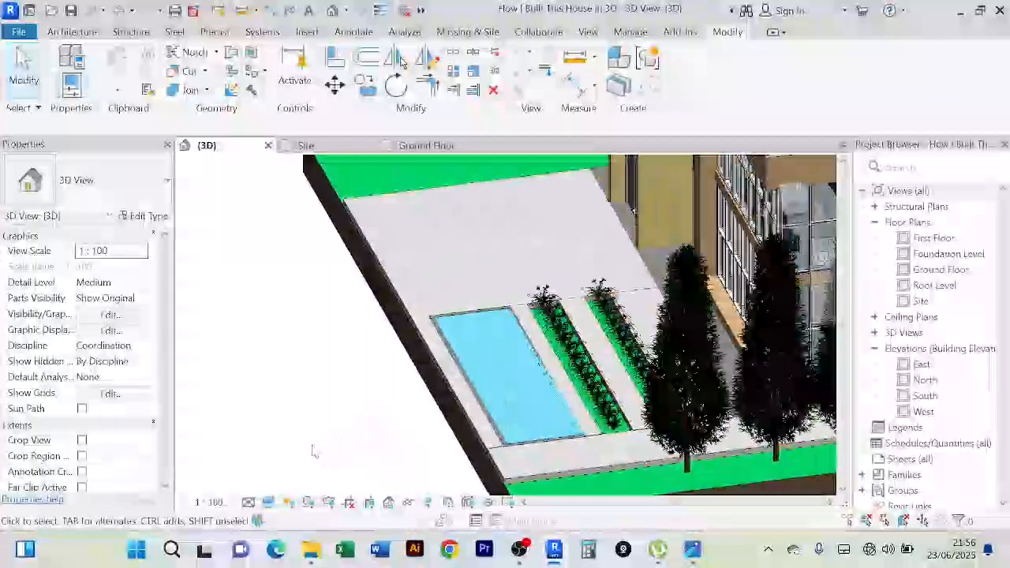
Step: Review the house's front facade together with the pool and lily rows in the shaded 3D view
scroll(325, 441, down, 1)
scroll(316, 420, up, 1)
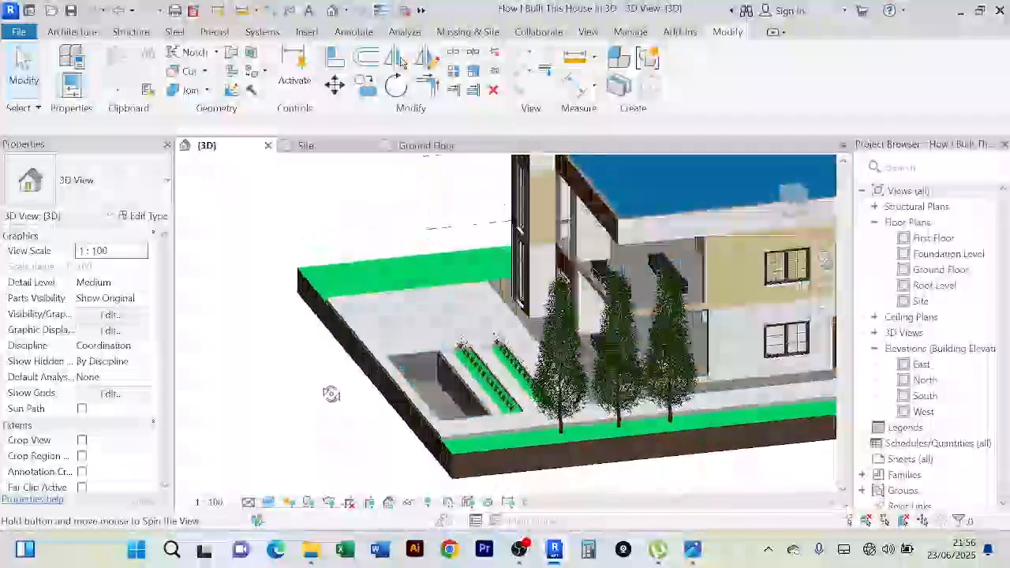
shift+middle_drag(331, 394, 452, 363)
scroll(324, 387, up, 4)
scroll(324, 390, down, 3)
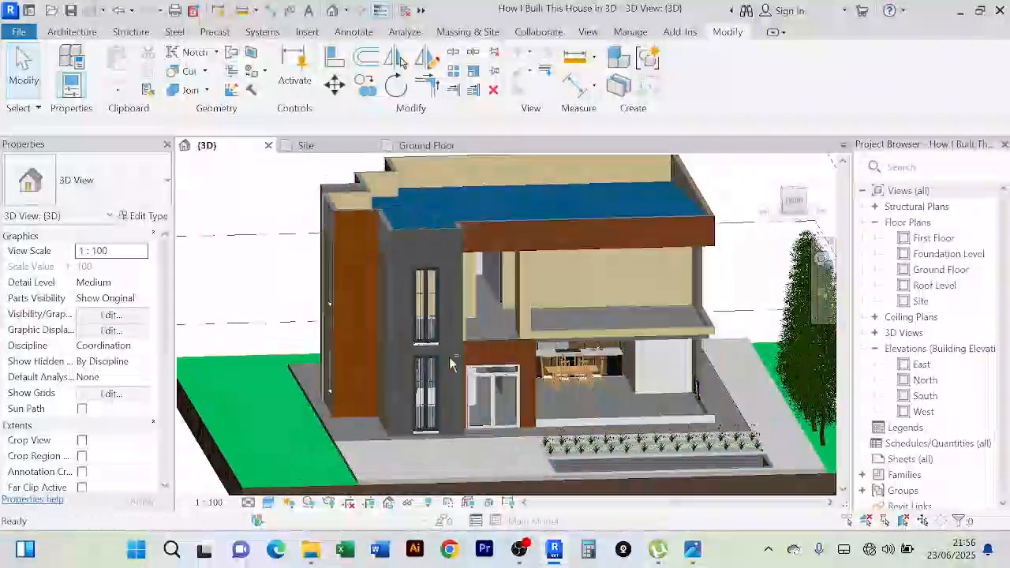
scroll(452, 363, down, 5)
shift+middle_drag(326, 469, 295, 472)
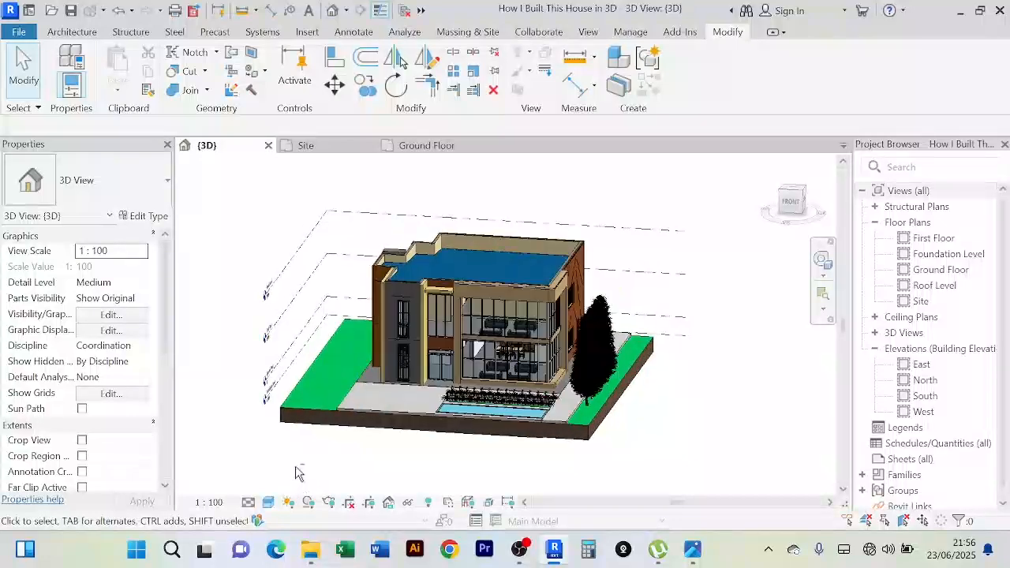
scroll(297, 473, up, 3)
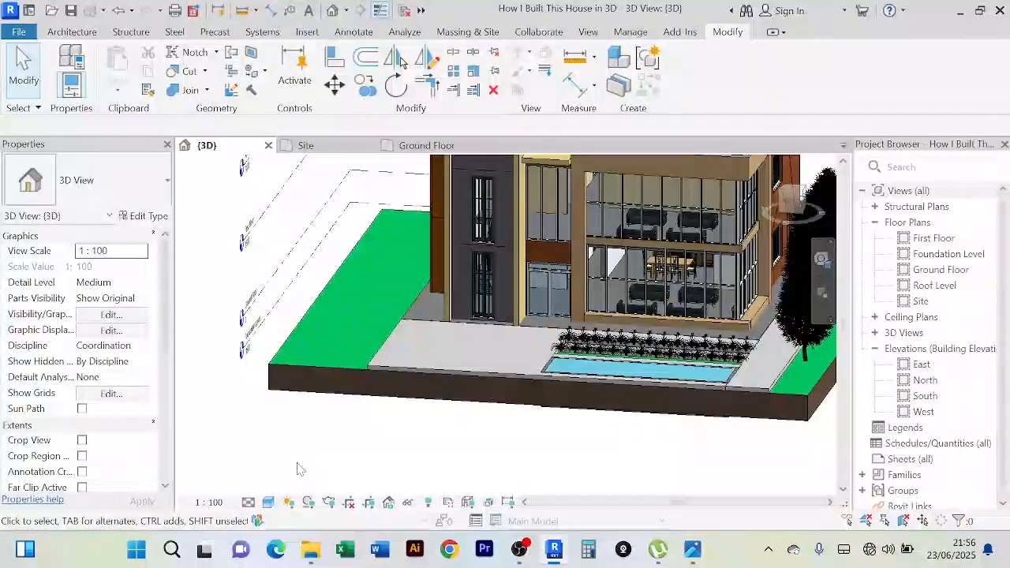
scroll(334, 428, down, 3)
scroll(384, 410, up, 2)
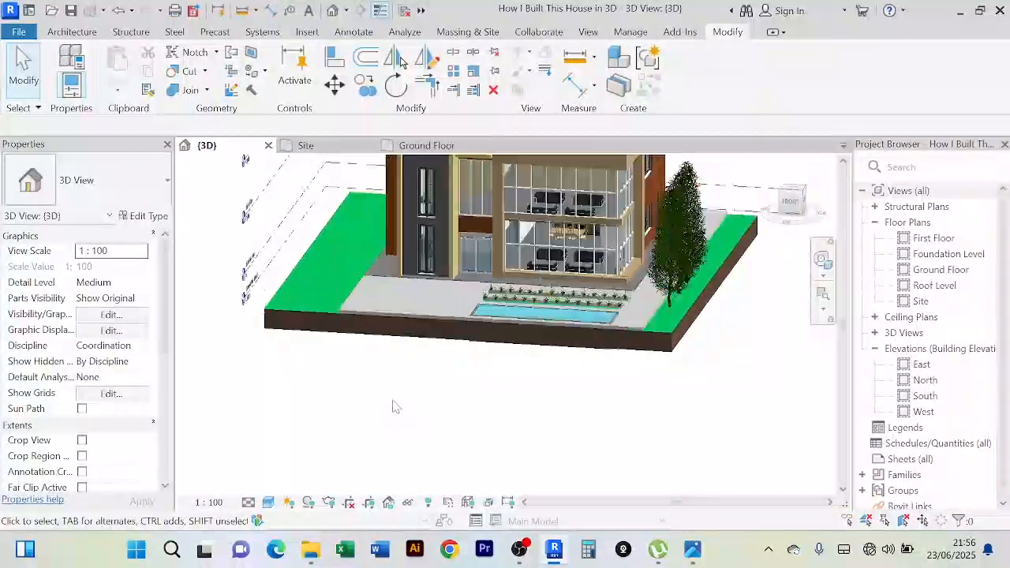
Step: Examine the plot's front corner with the pool, lily rows and pine trees from several angles
shift+middle_drag(395, 406, 443, 411)
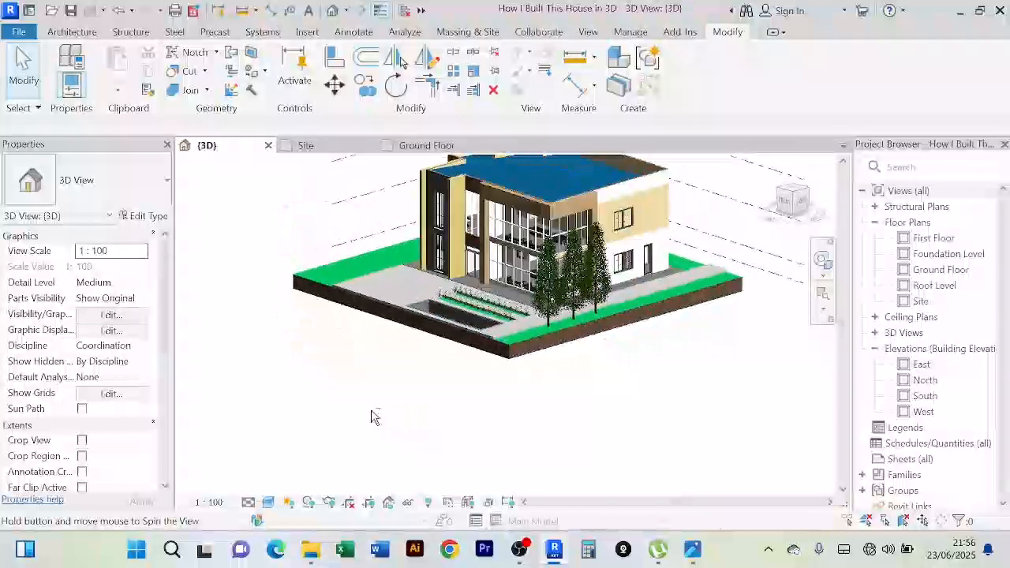
scroll(478, 384, up, 5)
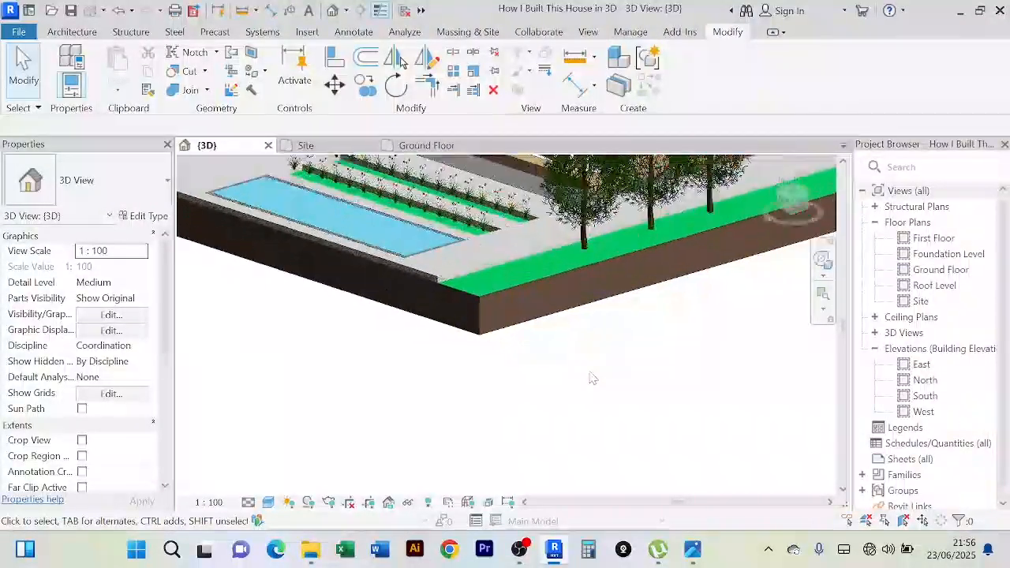
scroll(593, 374, down, 3)
shift+middle_drag(602, 367, 551, 402)
scroll(526, 391, up, 2)
scroll(526, 391, down, 4)
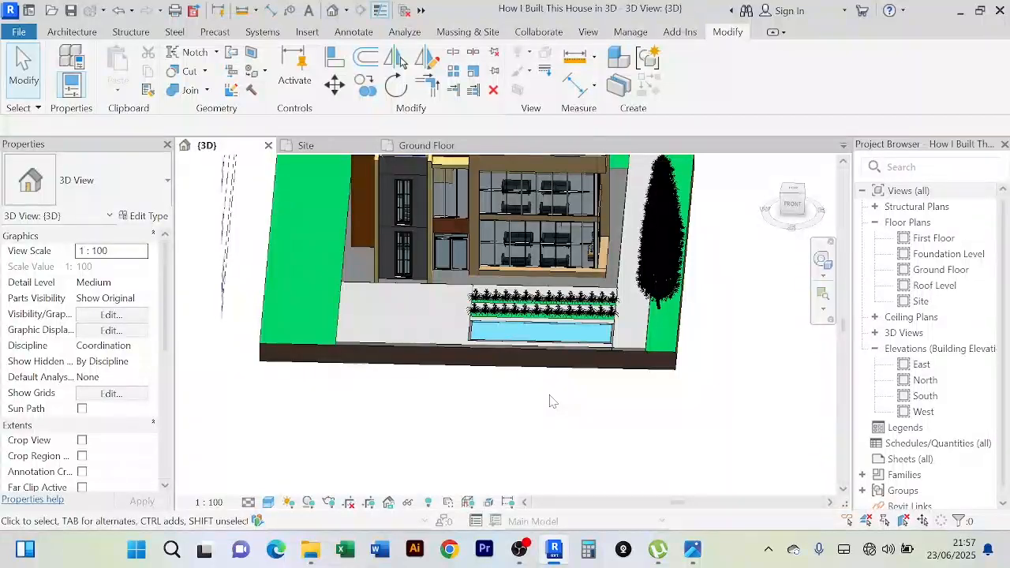
shift+middle_drag(567, 416, 512, 424)
scroll(719, 381, up, 4)
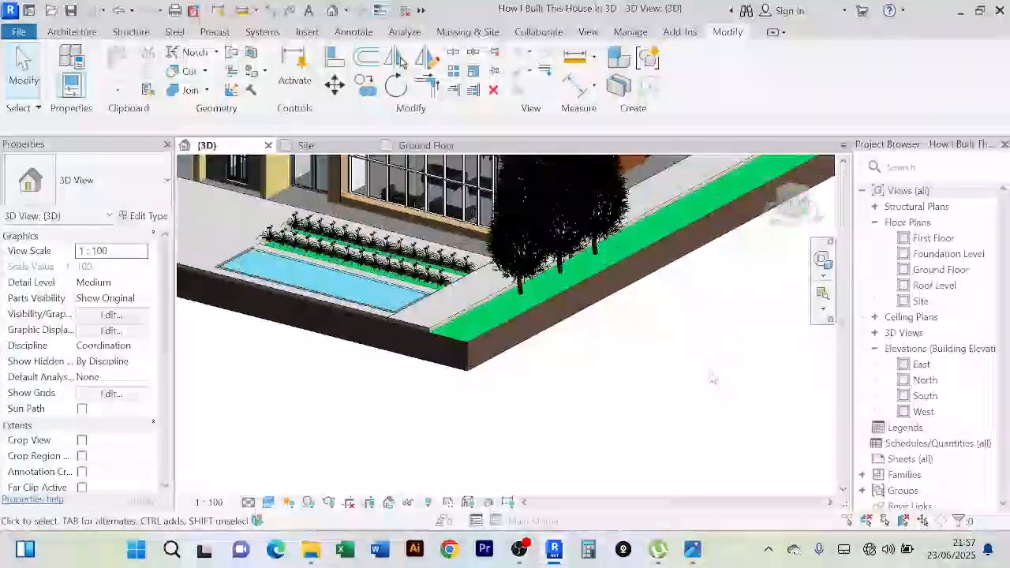
scroll(710, 375, down, 3)
shift+middle_drag(702, 375, 649, 345)
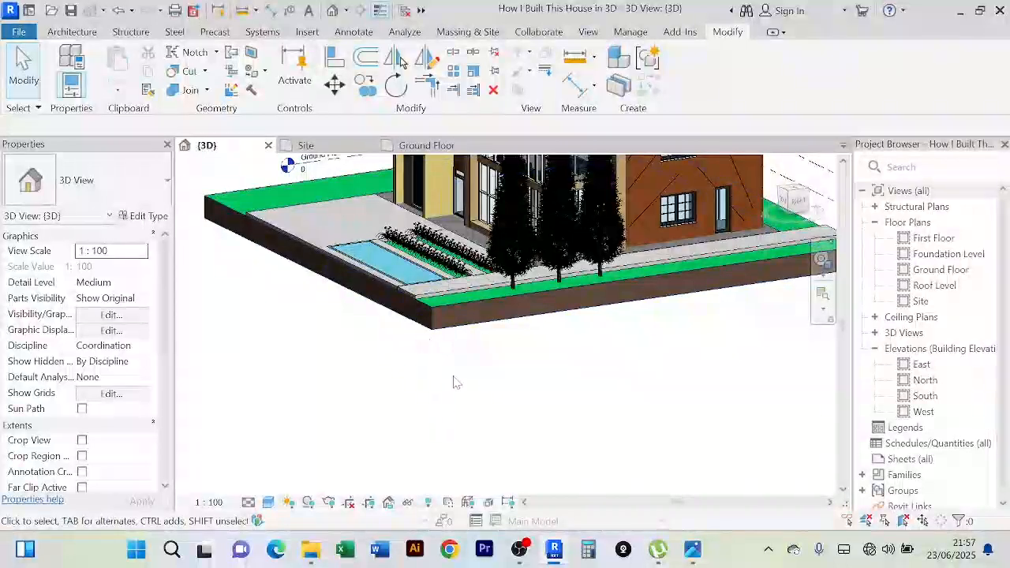
Step: Inspect the Site Floor toposolid under the plot by selecting it at its front corner, and clear the selection
click(431, 332)
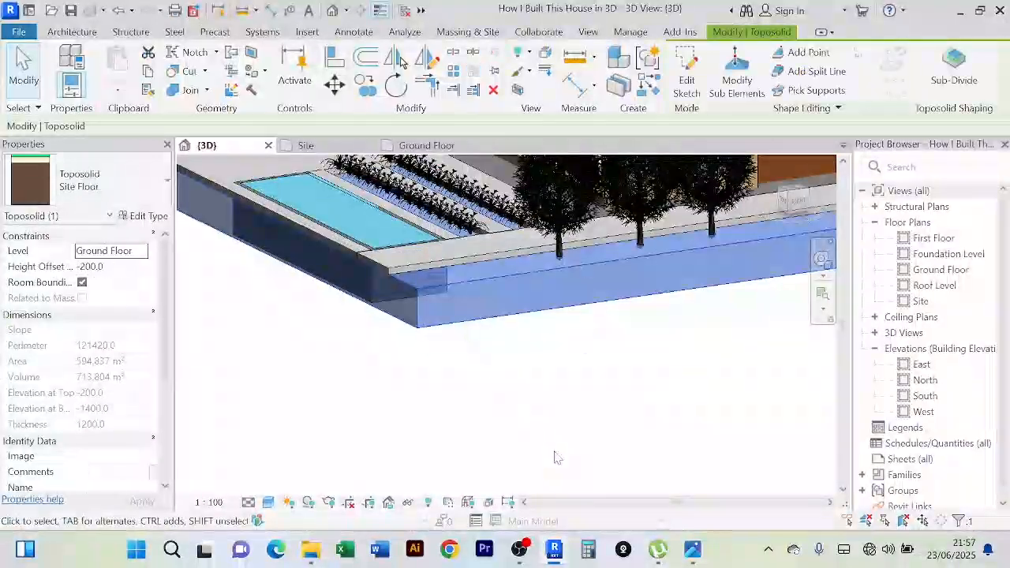
scroll(555, 451, down, 3)
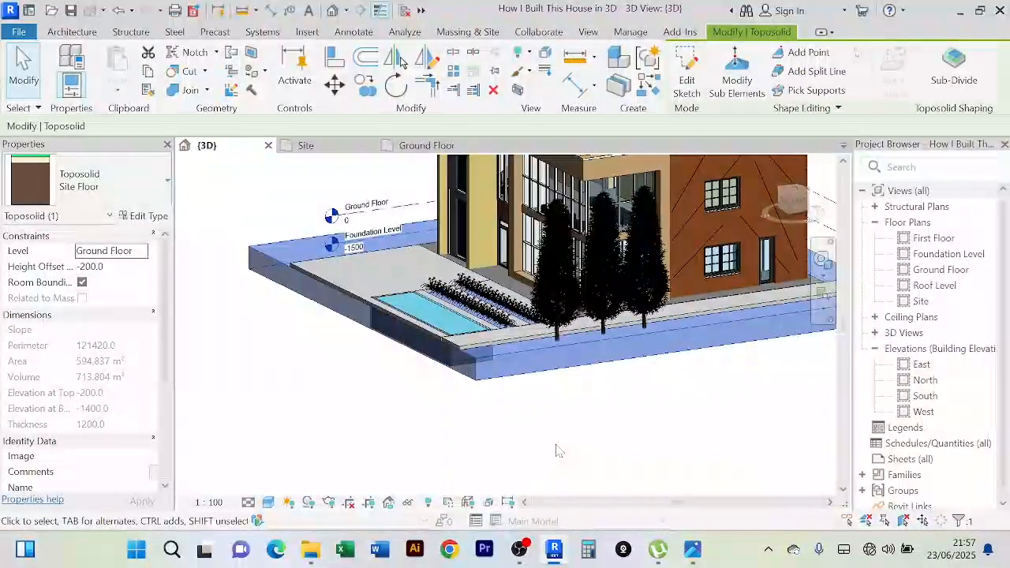
click(521, 426)
scroll(490, 403, up, 3)
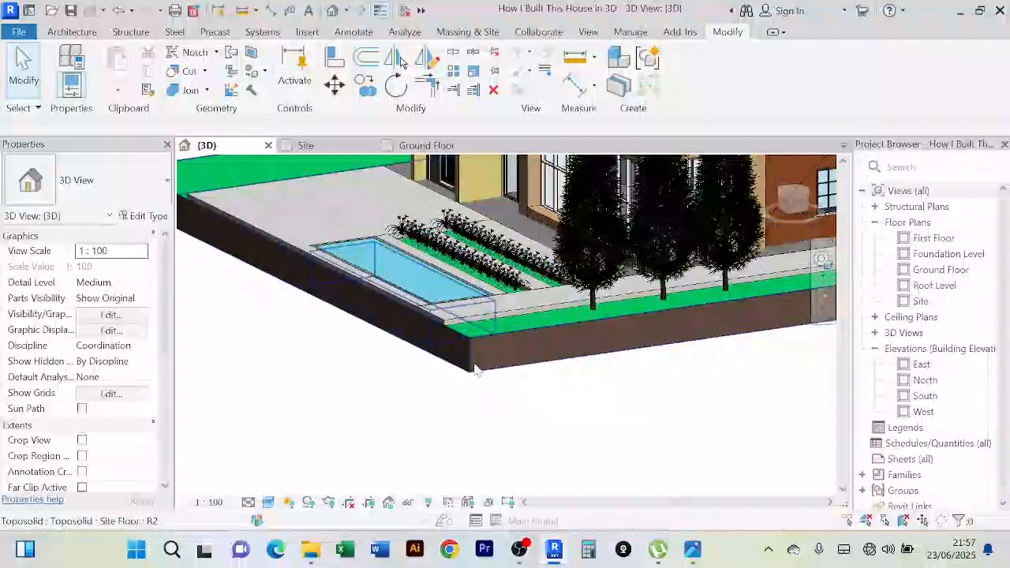
click(476, 370)
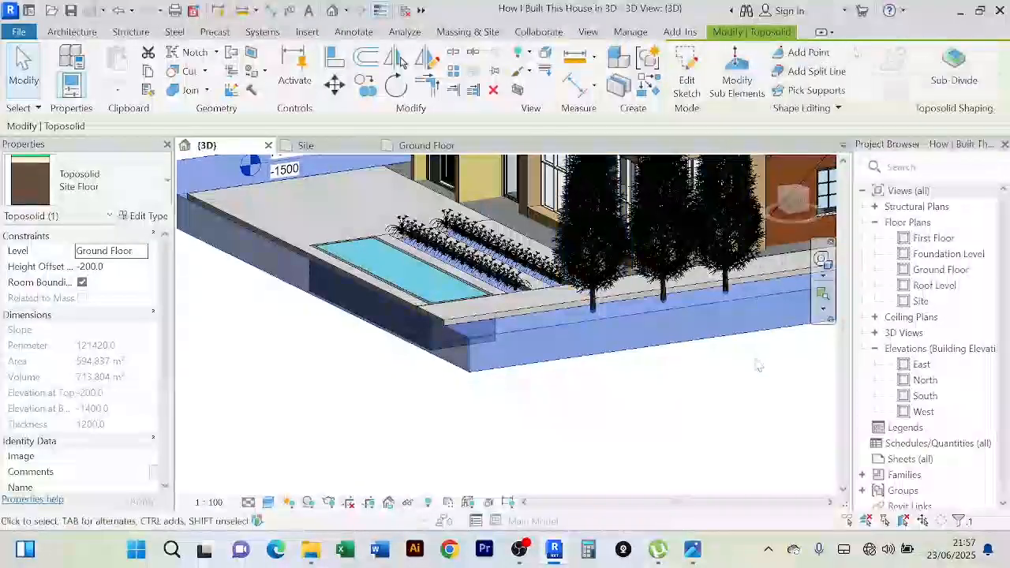
click(676, 387)
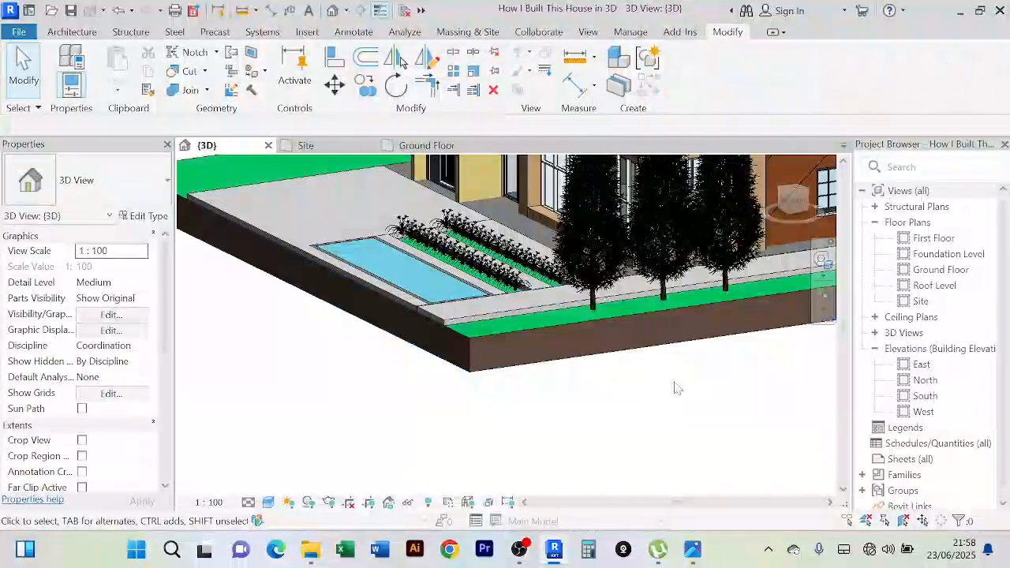